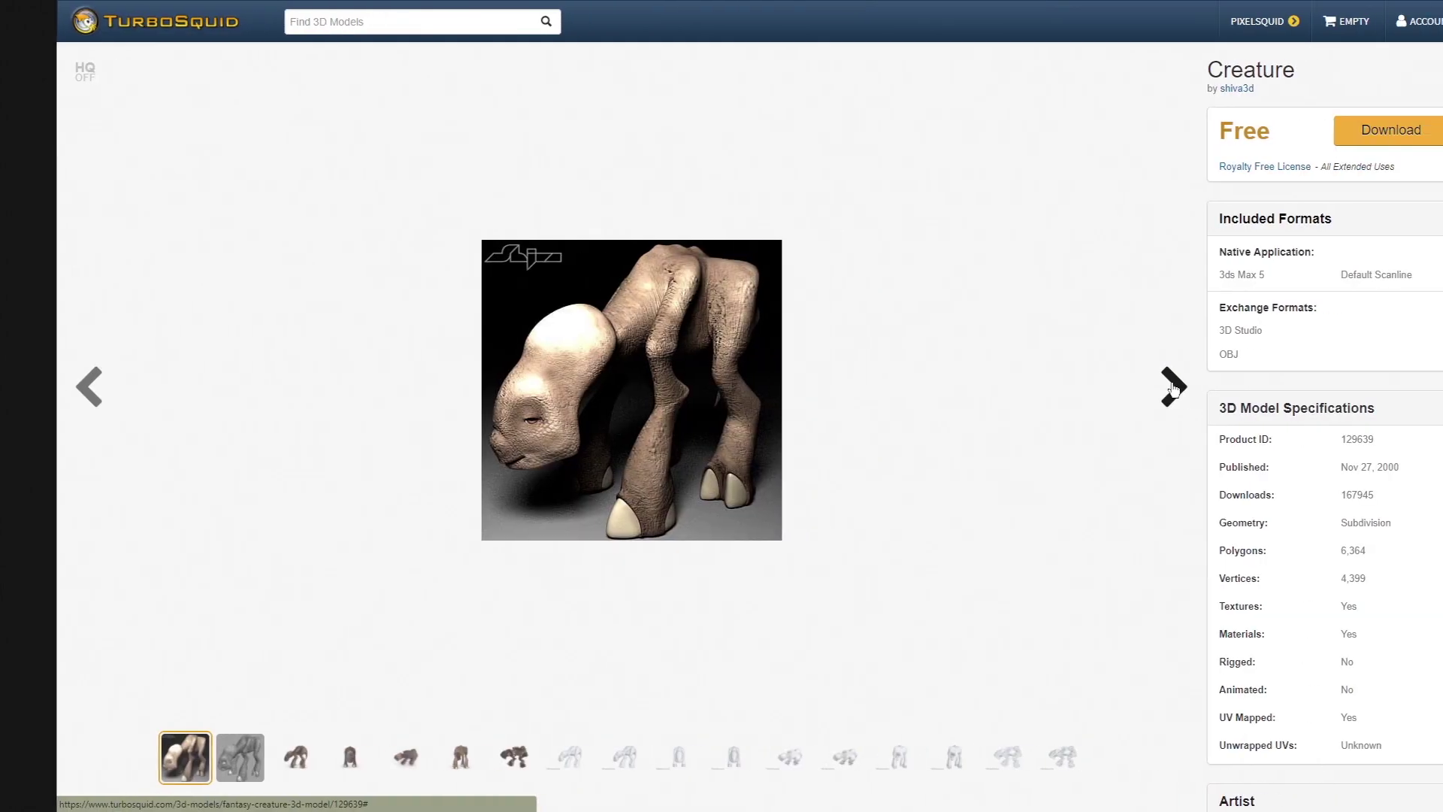
# - Browse through the preview images of the free Creature model to examine its textured and wireframe views
pyautogui.click(1117, 388)
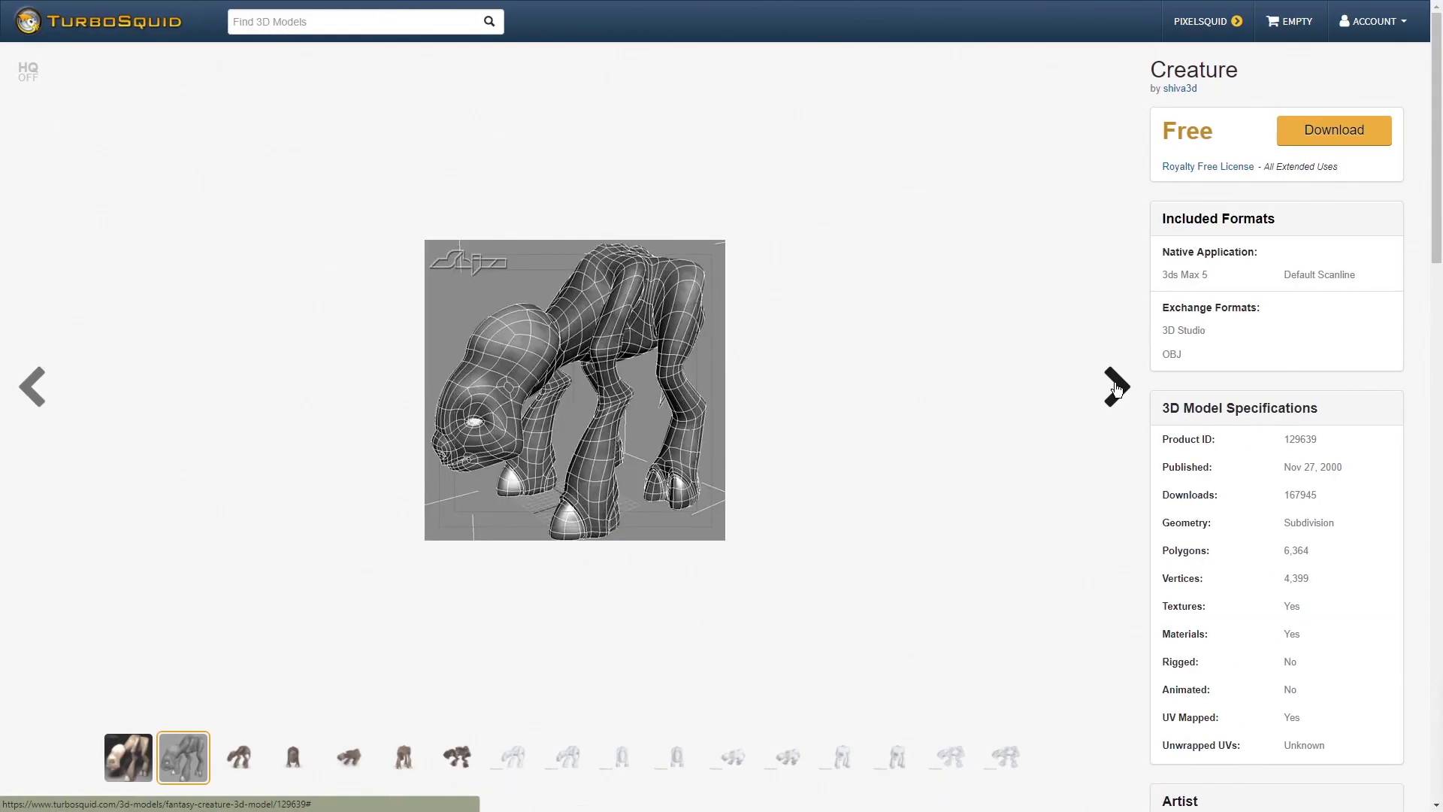
pyautogui.click(1117, 389)
pyautogui.click(1117, 389)
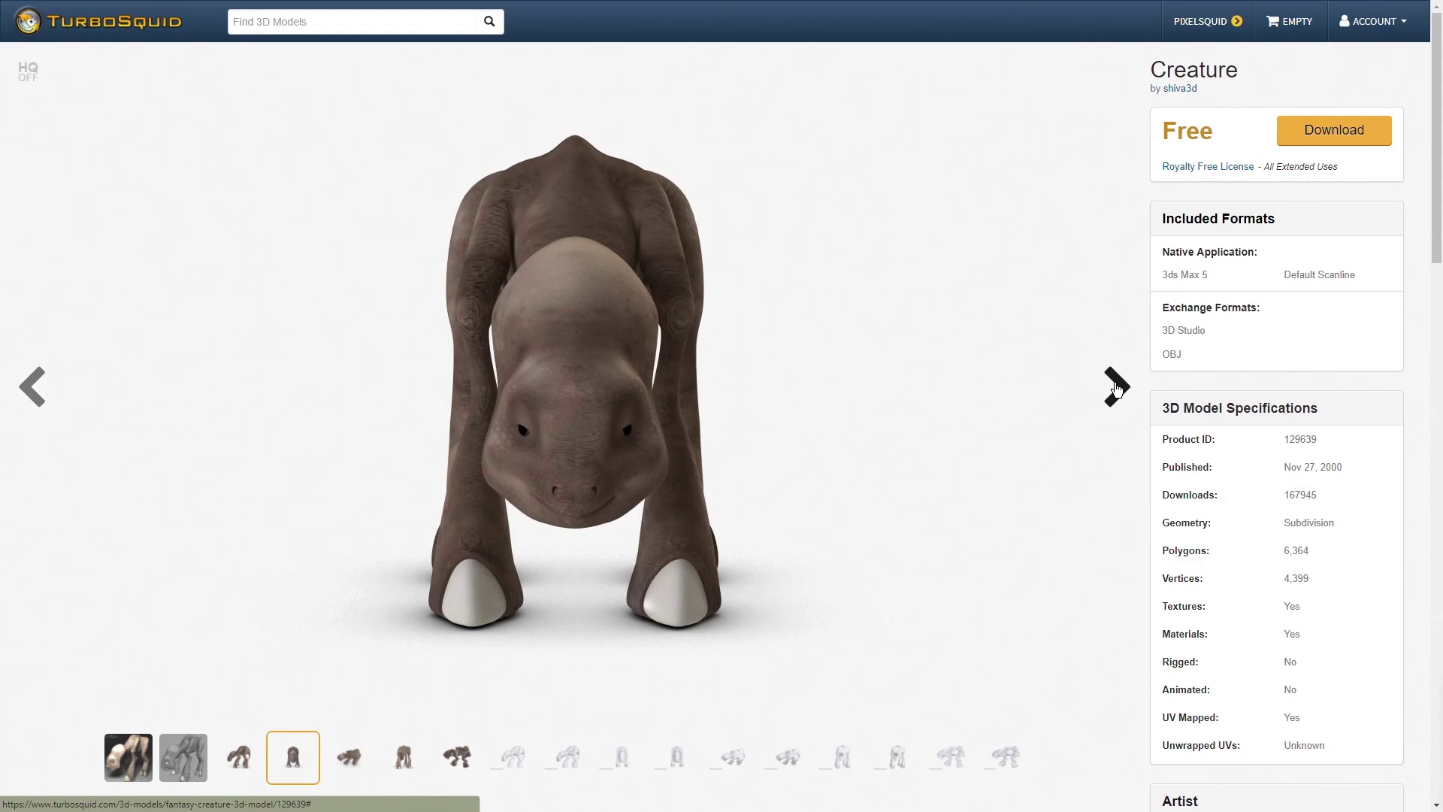
pyautogui.click(1117, 389)
pyautogui.click(1117, 389)
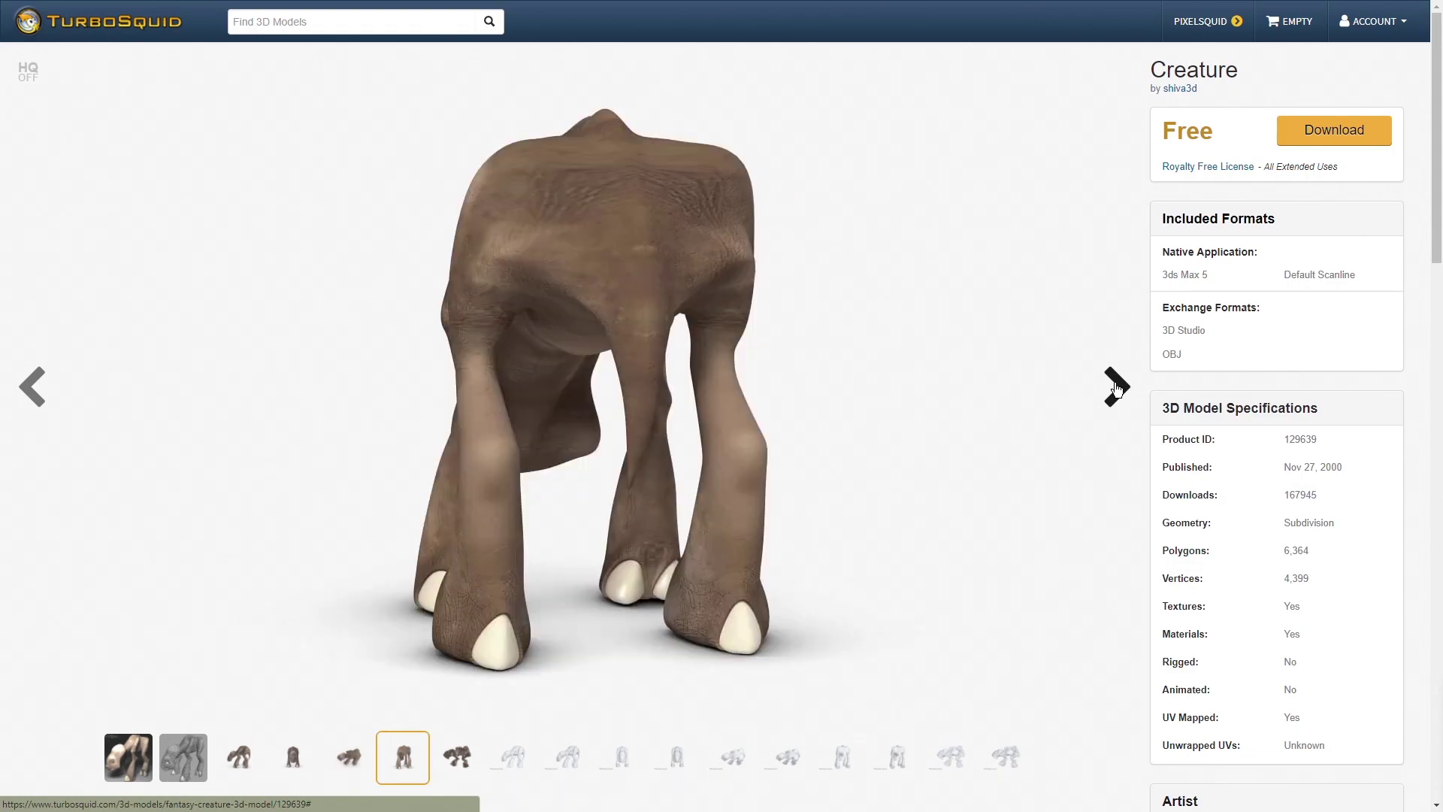
pyautogui.click(1117, 389)
pyautogui.click(1117, 388)
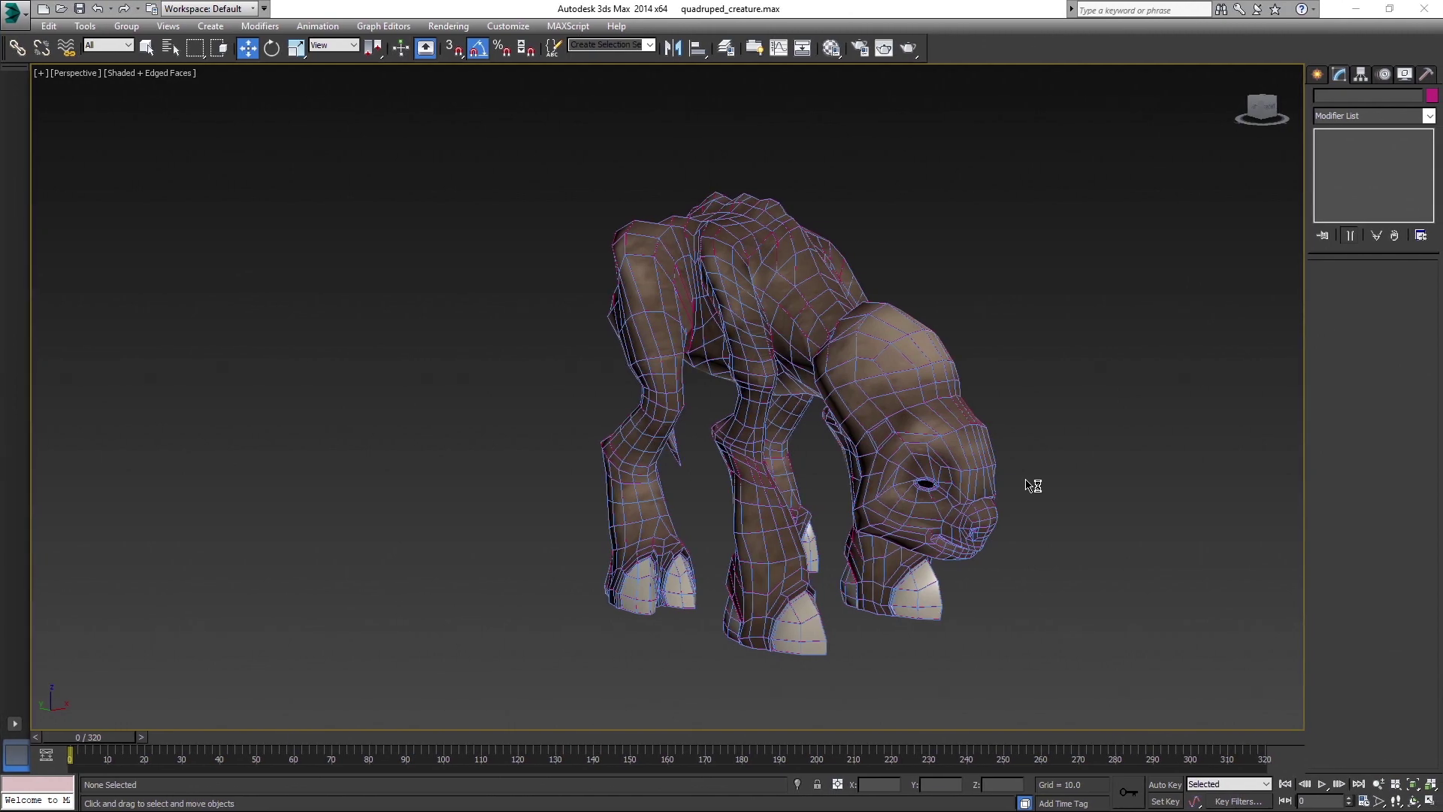
# - Switch to 3ds Max and examine the creature's mesh topology around the legs, joints and belly
pyautogui.click(957, 432)
pyautogui.scroll(5, 631, 509)
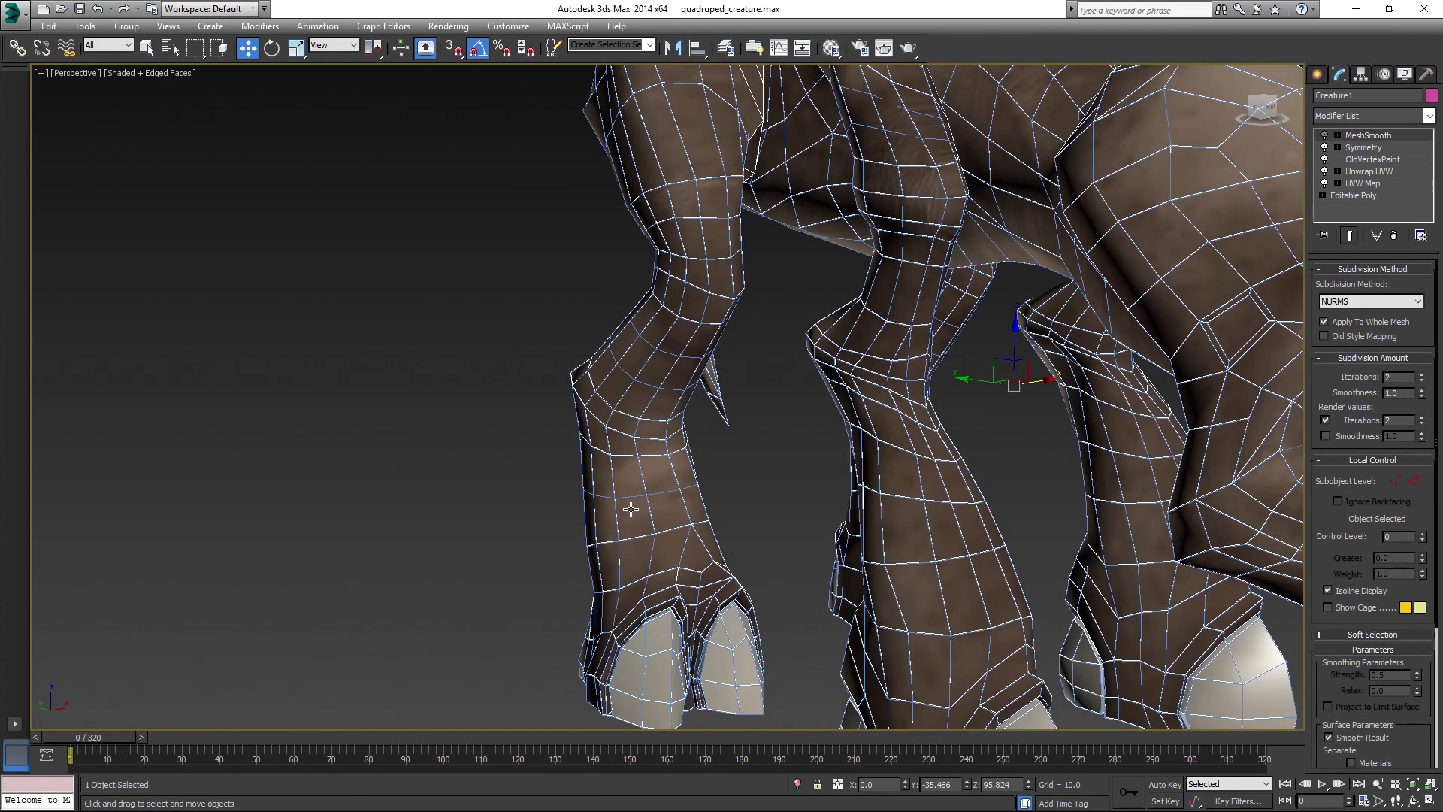
pyautogui.scroll(2, 631, 509)
pyautogui.scroll(3, 688, 423)
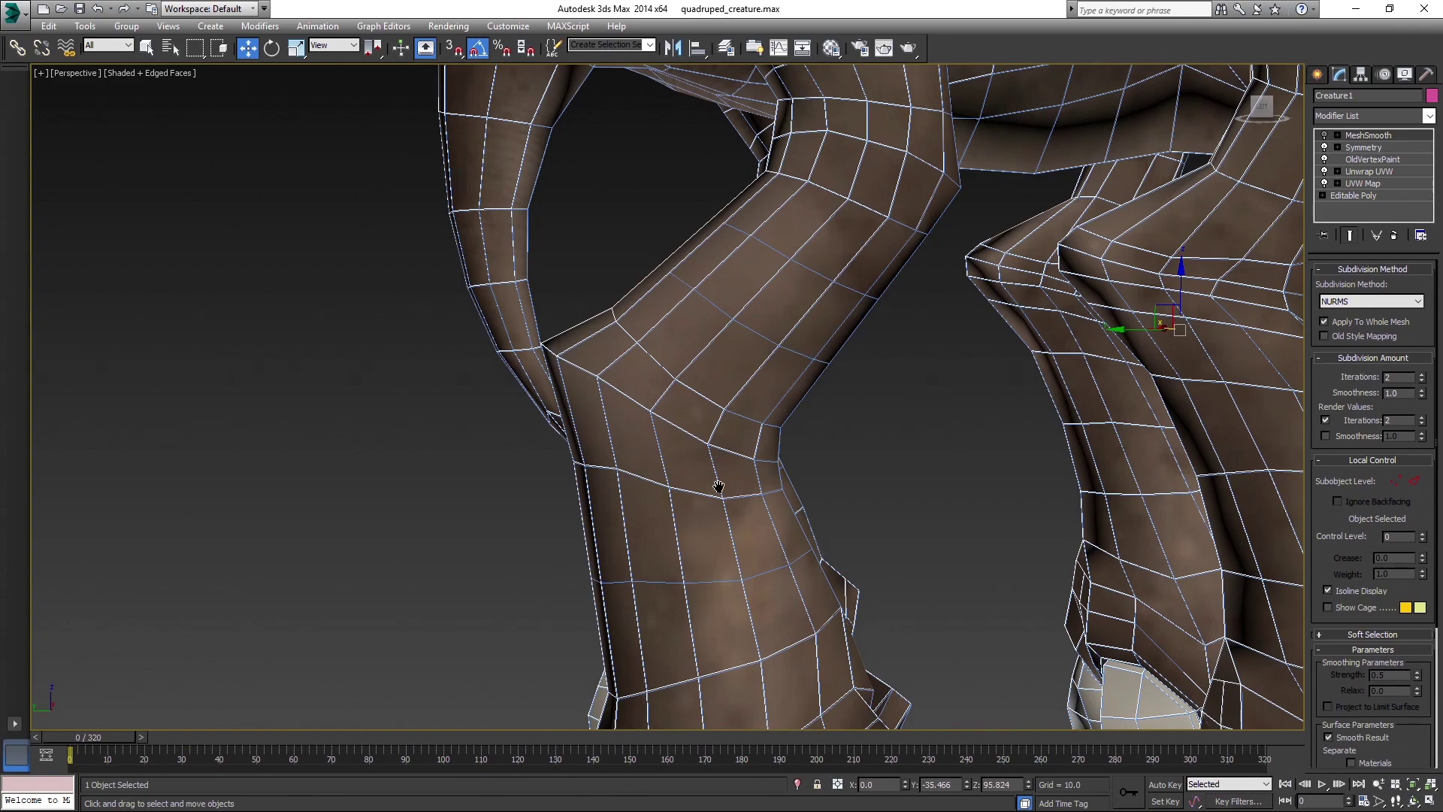
pyautogui.scroll(-2, 728, 556)
pyautogui.moveTo(719, 487); pyautogui.dragTo(1064, 308, button='middle')
pyautogui.moveTo(1063, 308); pyautogui.dragTo(844, 409, button='middle')
pyautogui.scroll(3, 819, 416)
pyautogui.scroll(3, 862, 389)
pyautogui.rightClick(887, 270)
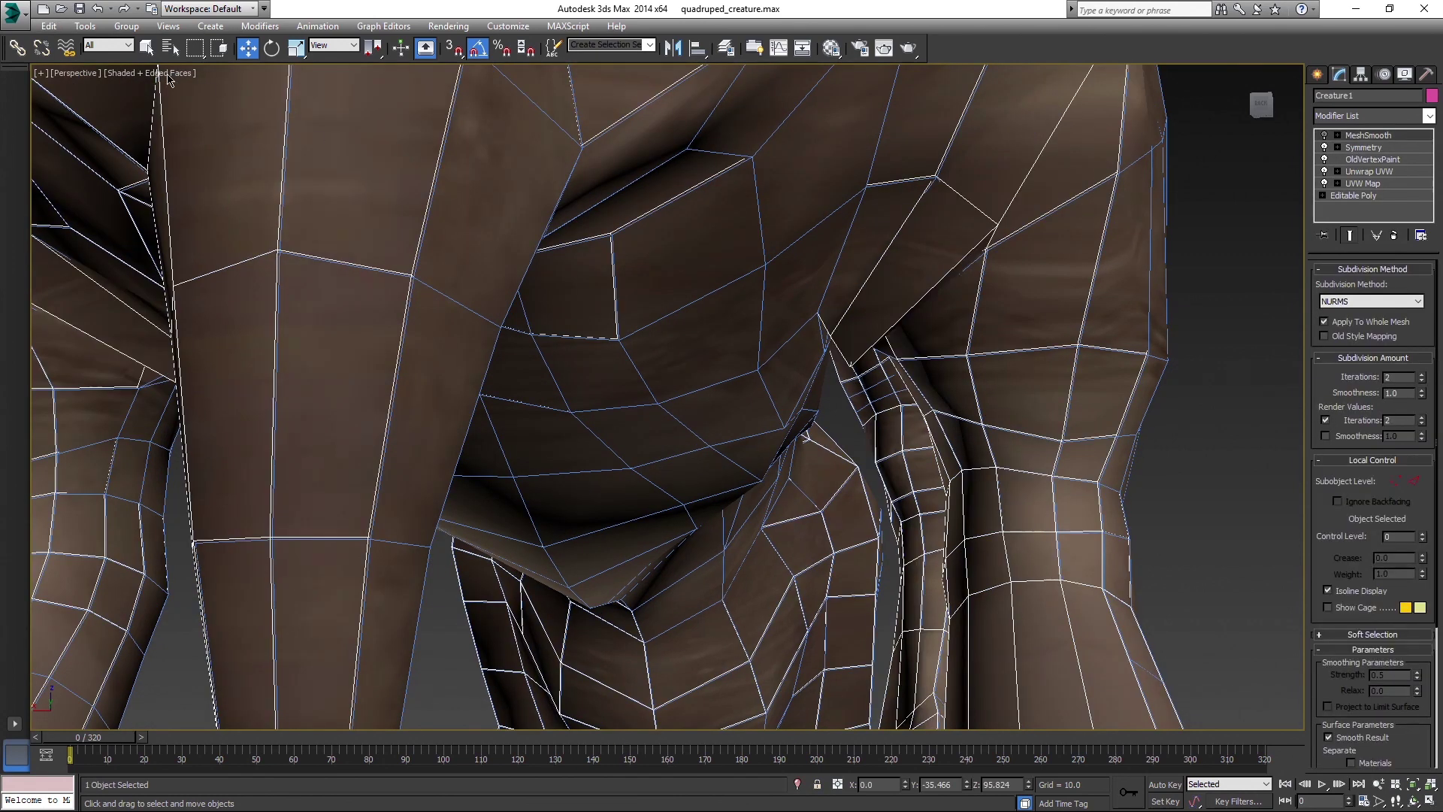
# - Undo and redo the last scene operation repeatedly to compare the creature's mesh around the upper legs
pyautogui.click(97, 9)
pyautogui.click(97, 10)
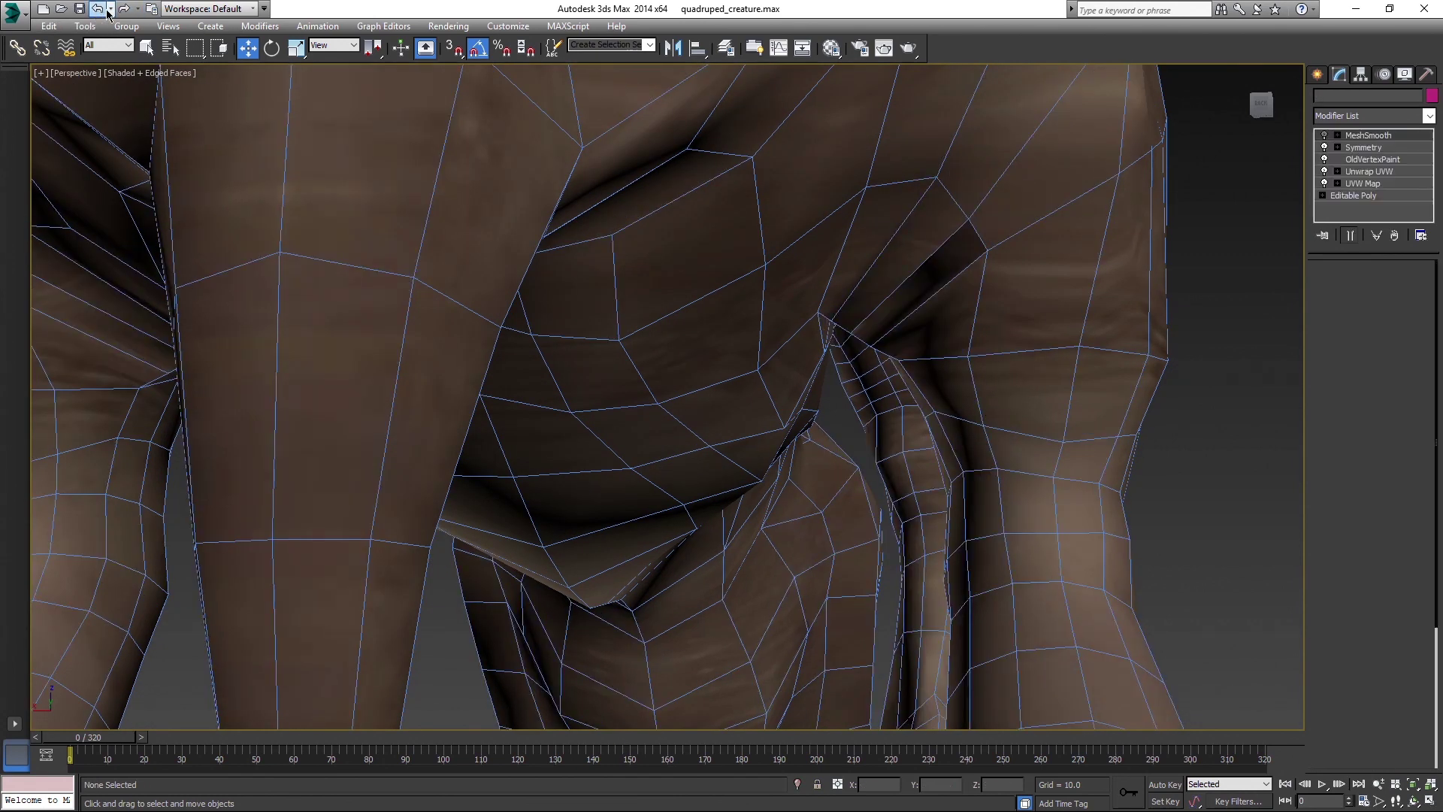
pyautogui.click(126, 9)
pyautogui.scroll(-3, 844, 314)
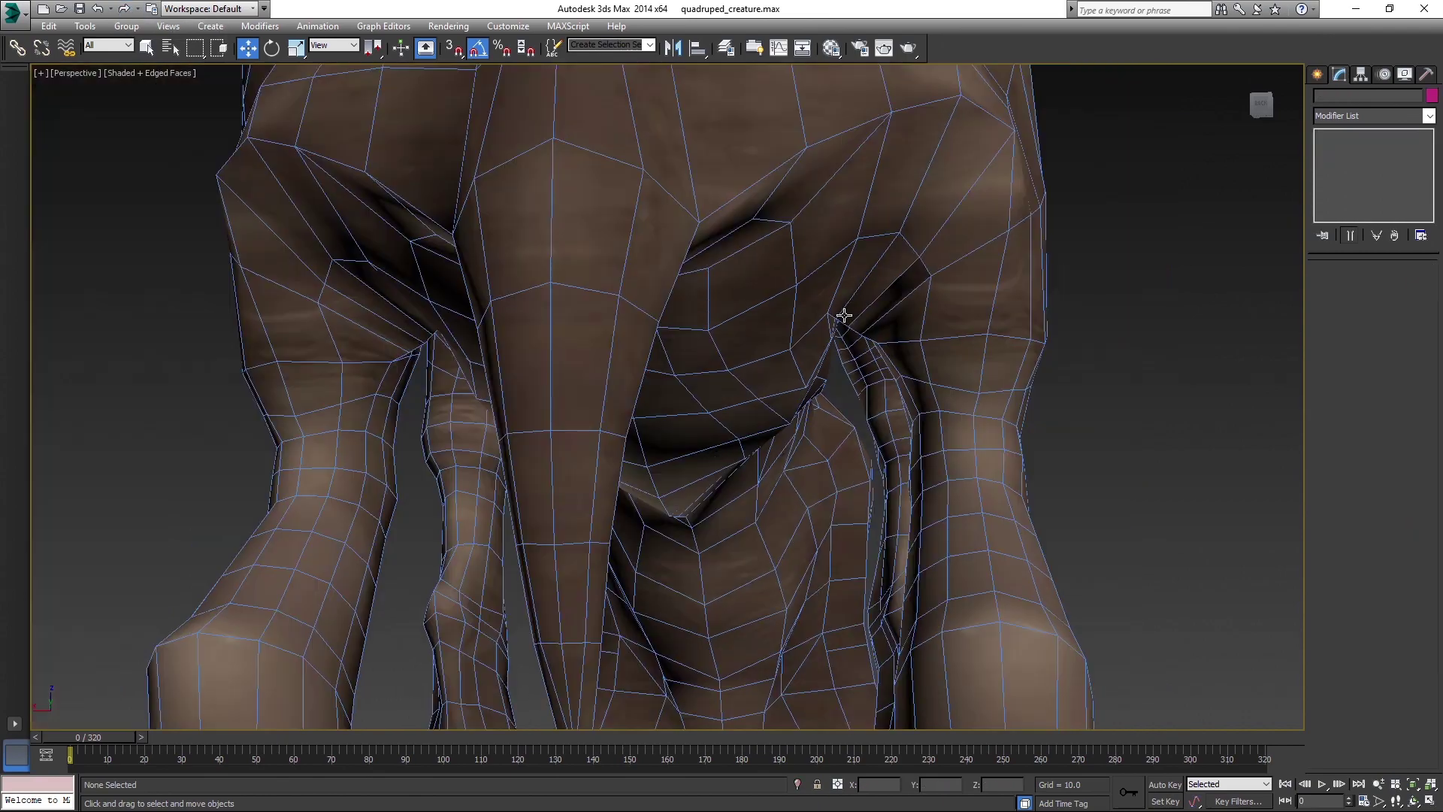
pyautogui.keyDown('alt'); pyautogui.moveTo(849, 316); pyautogui.dragTo(545, 325, button='middle'); pyautogui.keyUp('alt')
pyautogui.moveTo(544, 324); pyautogui.dragTo(874, 337, button='middle')
pyautogui.scroll(2, 865, 339)
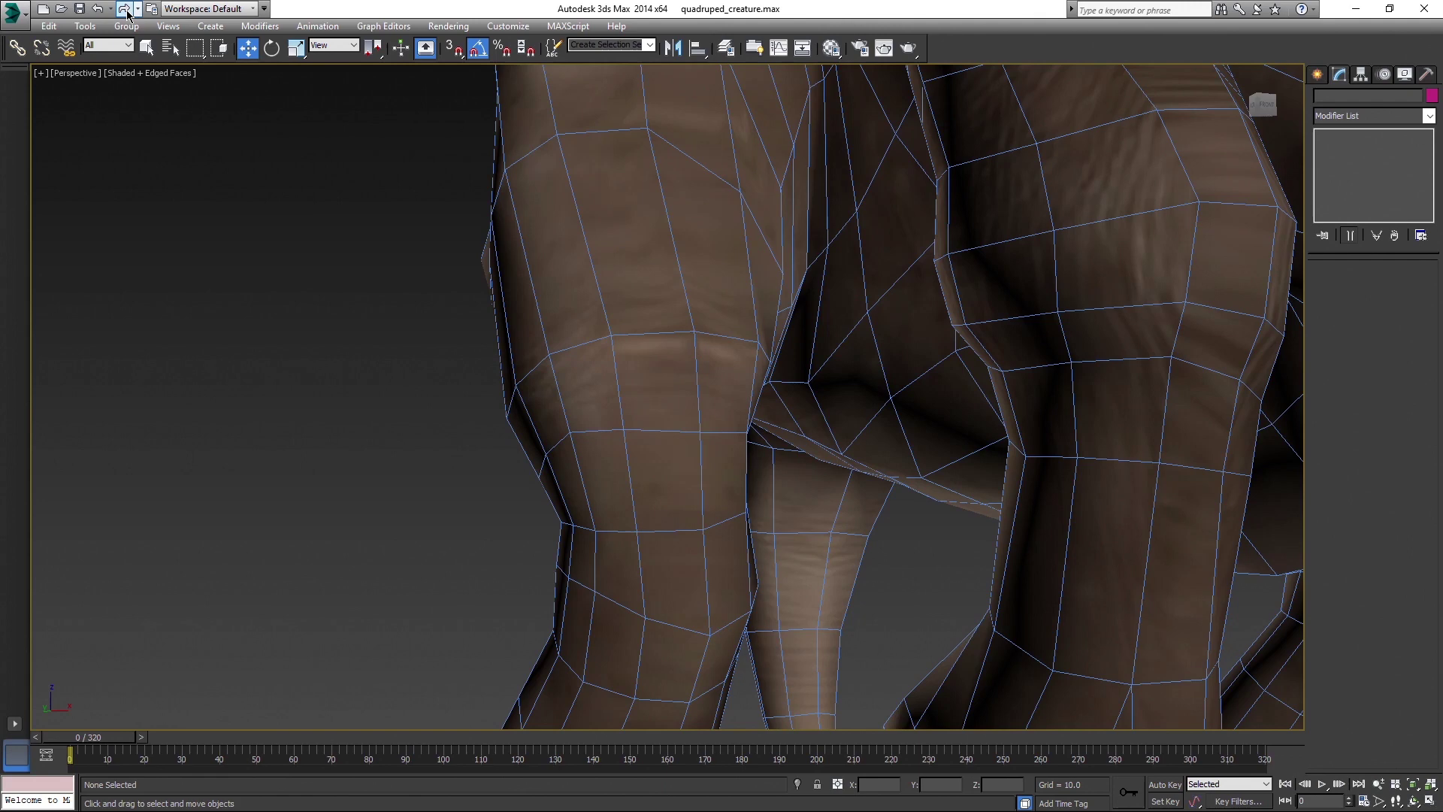
pyautogui.click(99, 11)
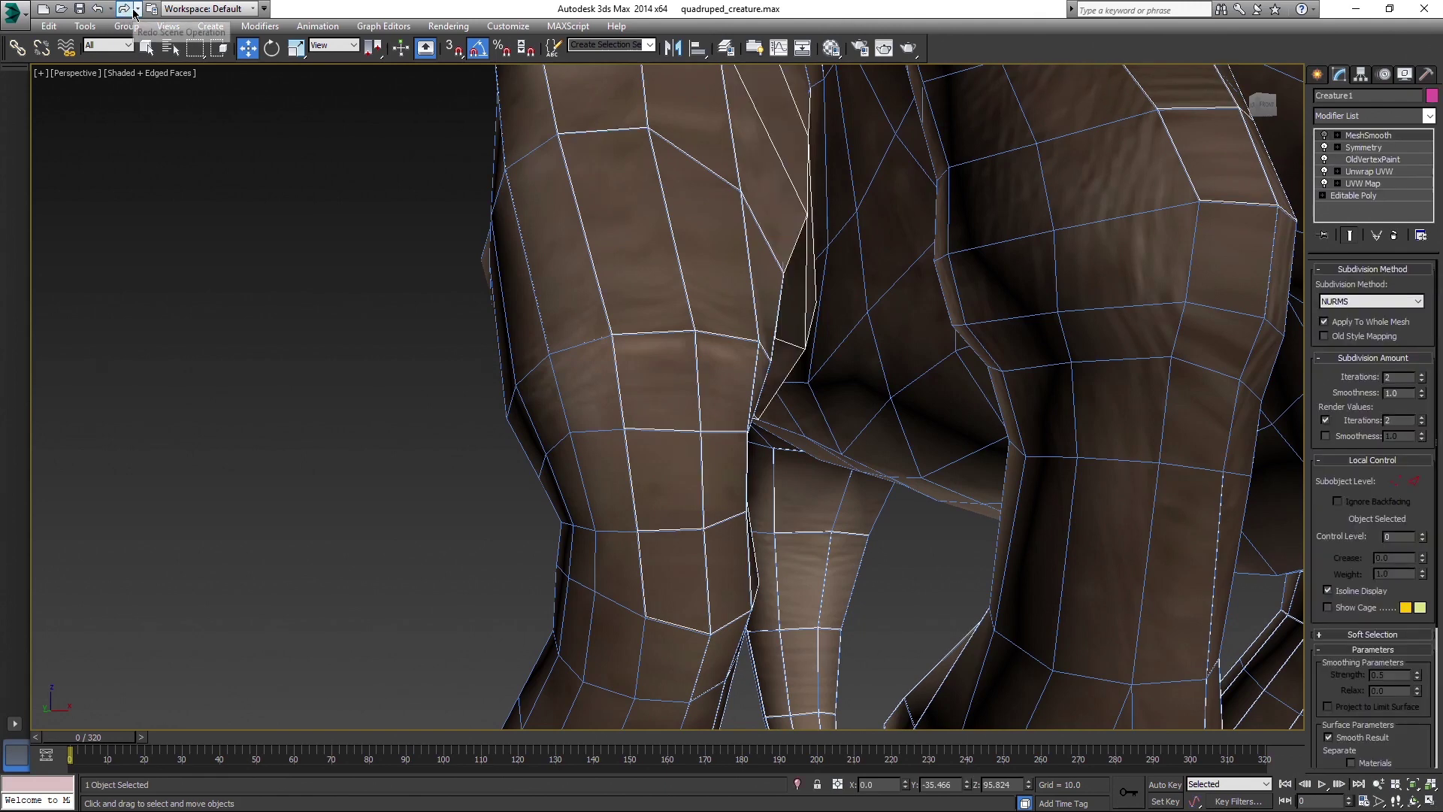
pyautogui.click(125, 9)
pyautogui.click(99, 10)
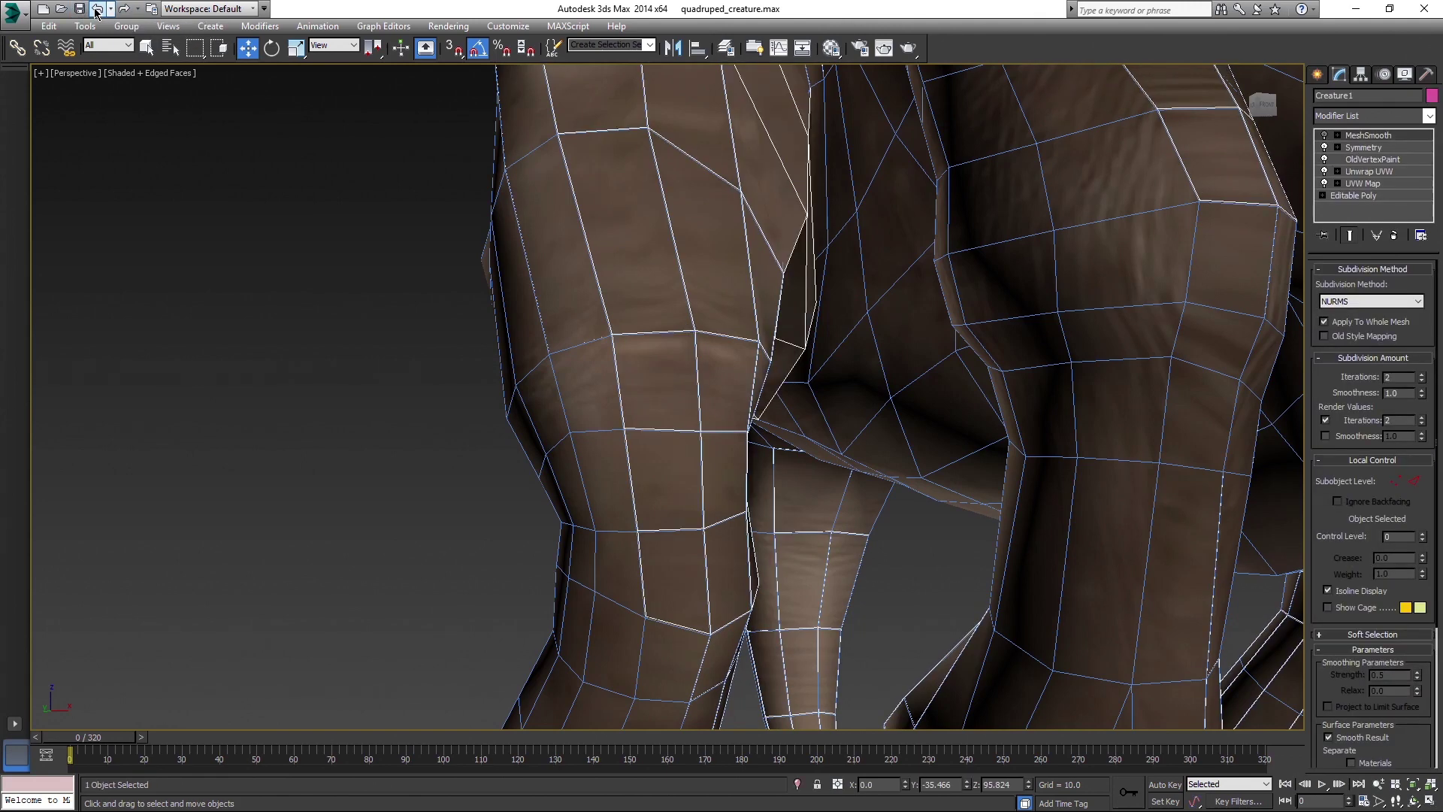
pyautogui.click(126, 10)
pyautogui.scroll(-6, 908, 438)
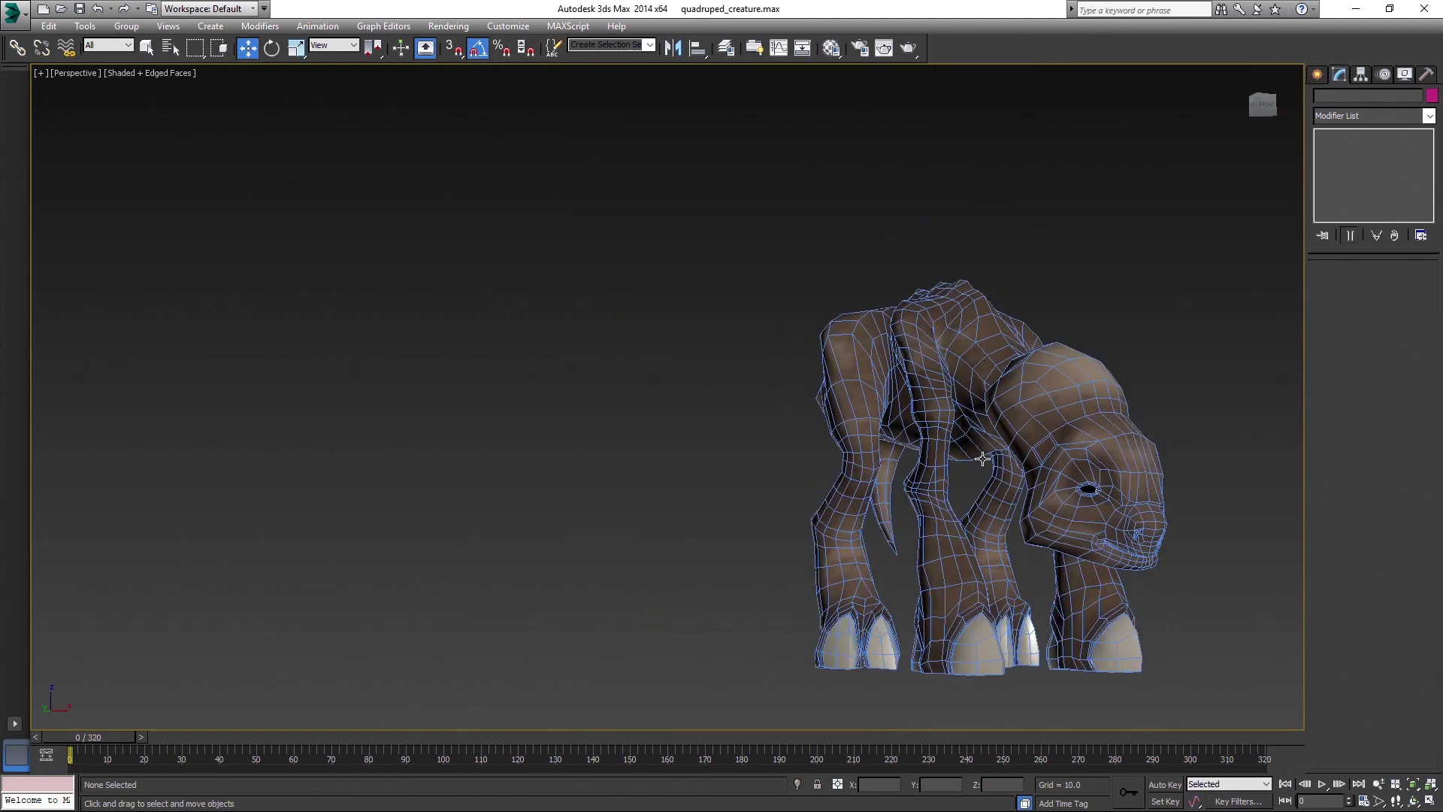
pyautogui.keyDown('alt'); pyautogui.moveTo(983, 458); pyautogui.dragTo(970, 460, button='middle'); pyautogui.keyUp('alt')
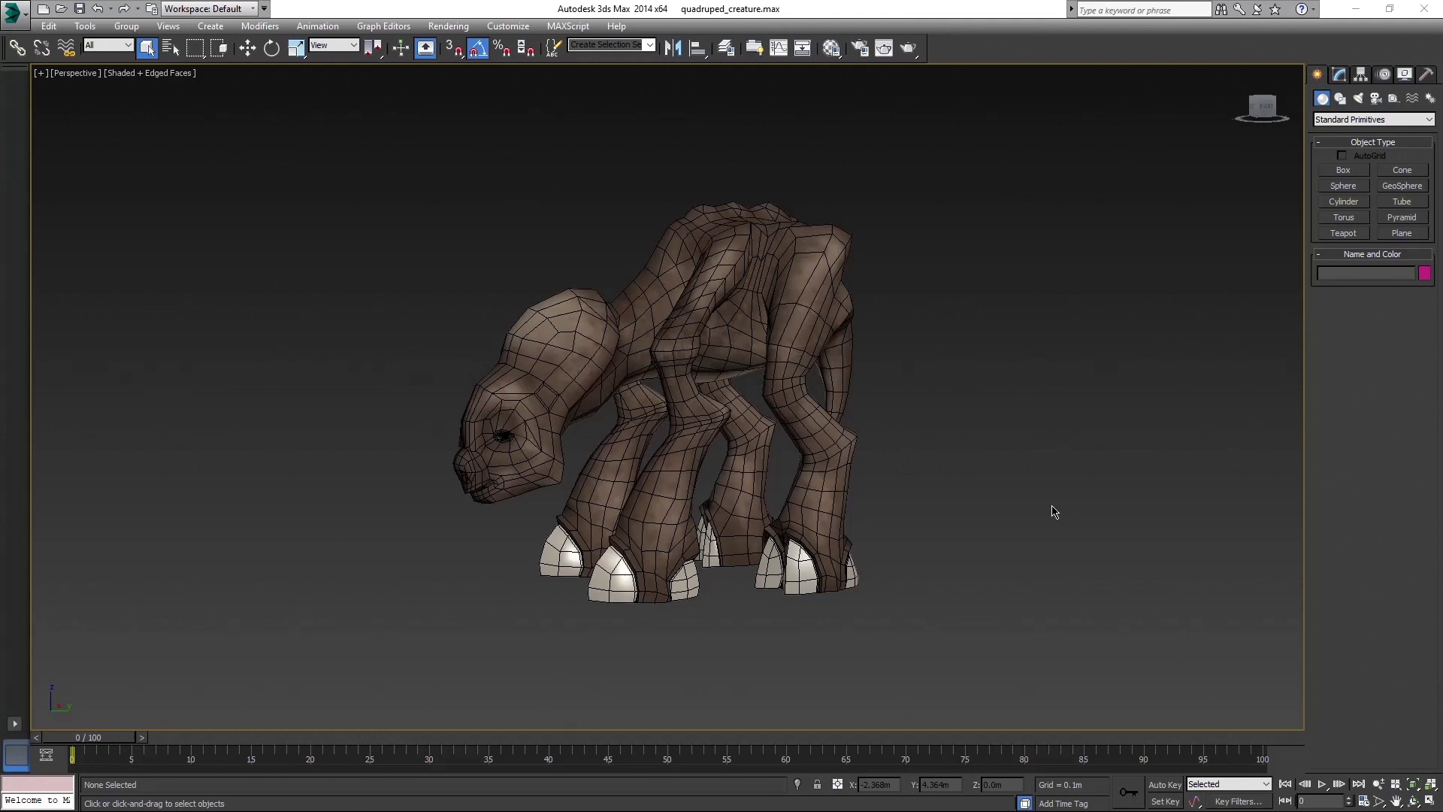
# - Create a CATParent helper on the ground beneath the creature, with a CATUnits ratio of about 2.12
pyautogui.click(1394, 99)
pyautogui.click(1374, 120)
pyautogui.click(1340, 200)
pyautogui.click(1340, 187)
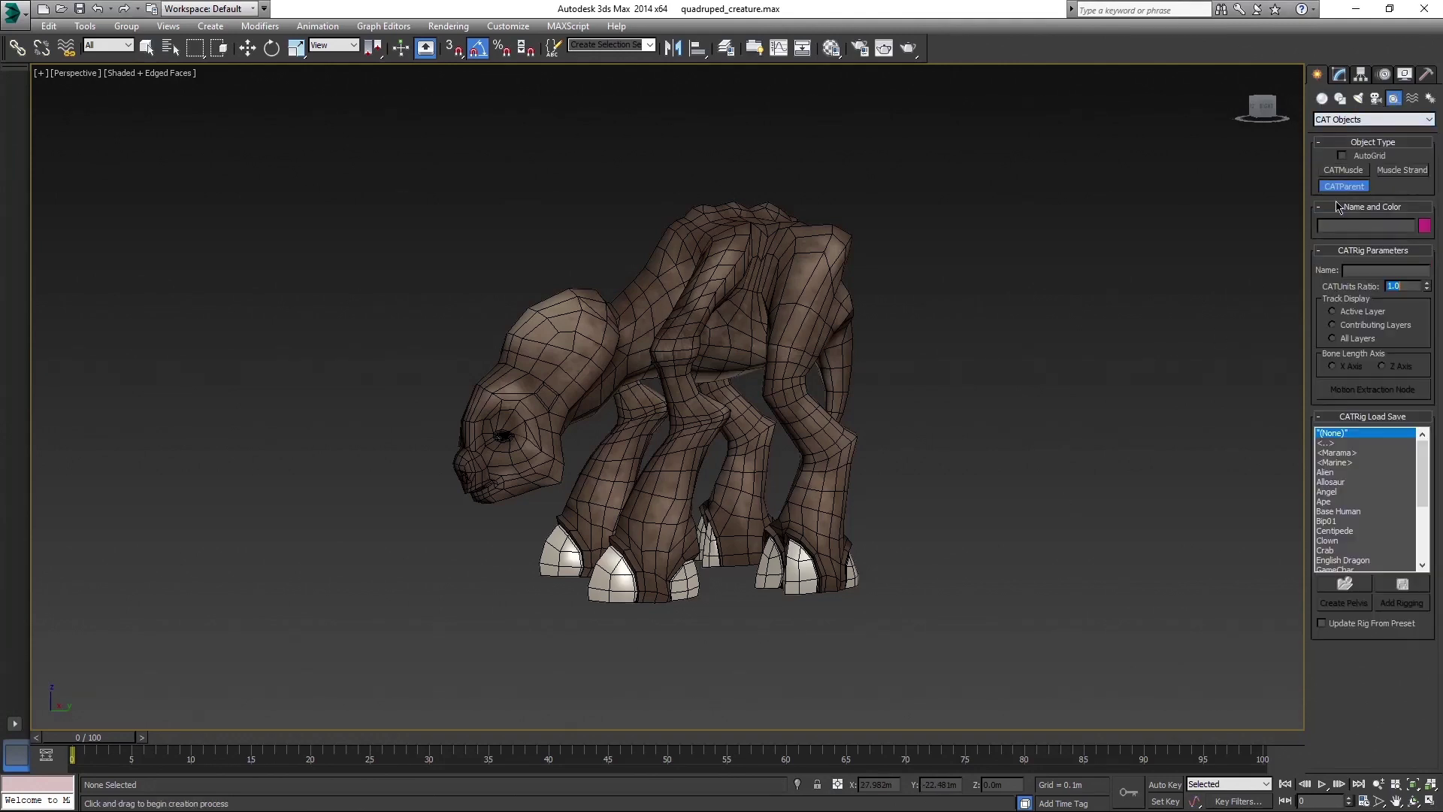
pyautogui.moveTo(707, 569)
pyautogui.mouseDown()
pyautogui.moveTo(1350, 679)
pyautogui.moveTo(1337, 680)
pyautogui.mouseUp()
# - Reset the CAT parent's X and Y position to 0
pyautogui.press('w')
pyautogui.rightClick(966, 784)
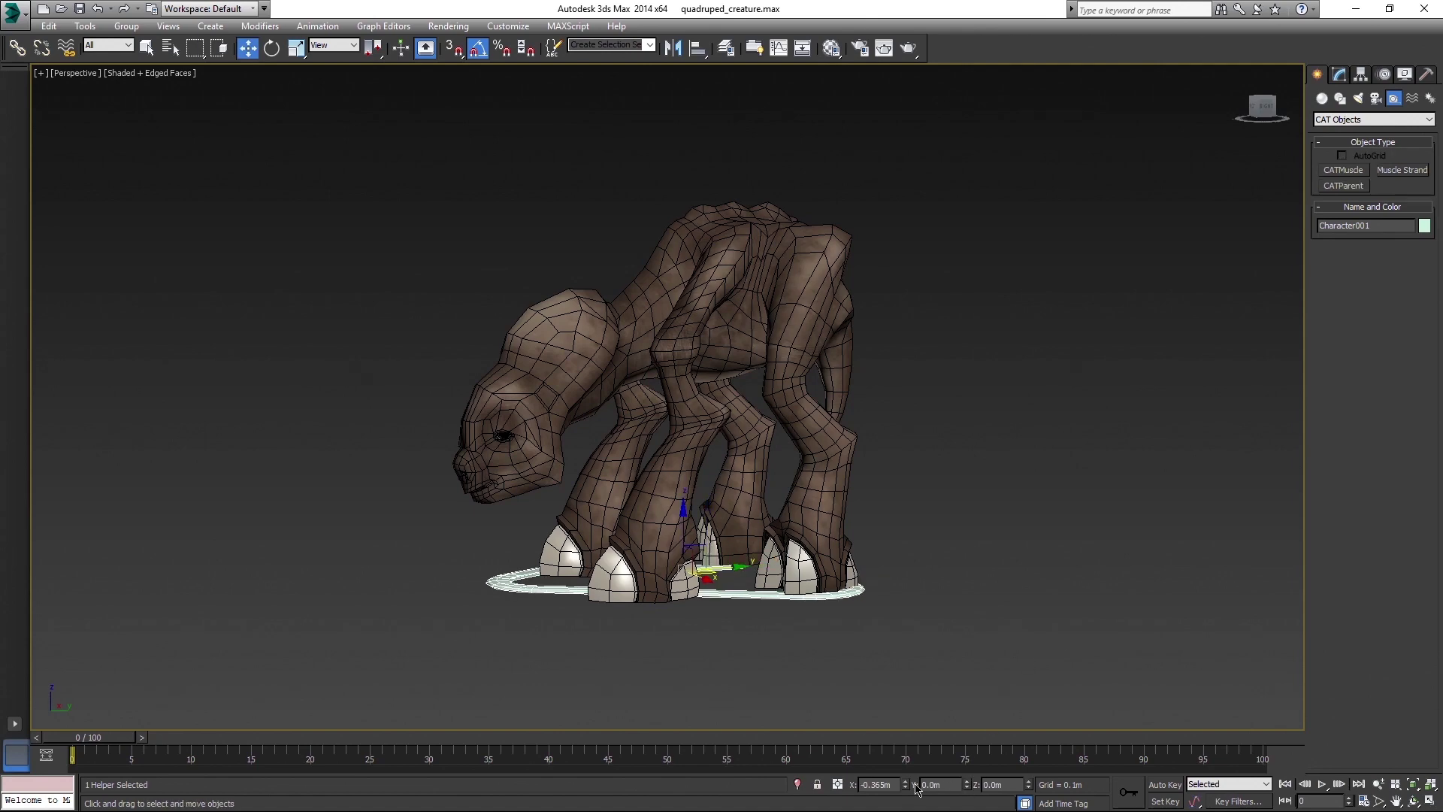
pyautogui.rightClick(905, 784)
pyautogui.moveTo(951, 535); pyautogui.dragTo(973, 481, button='middle')
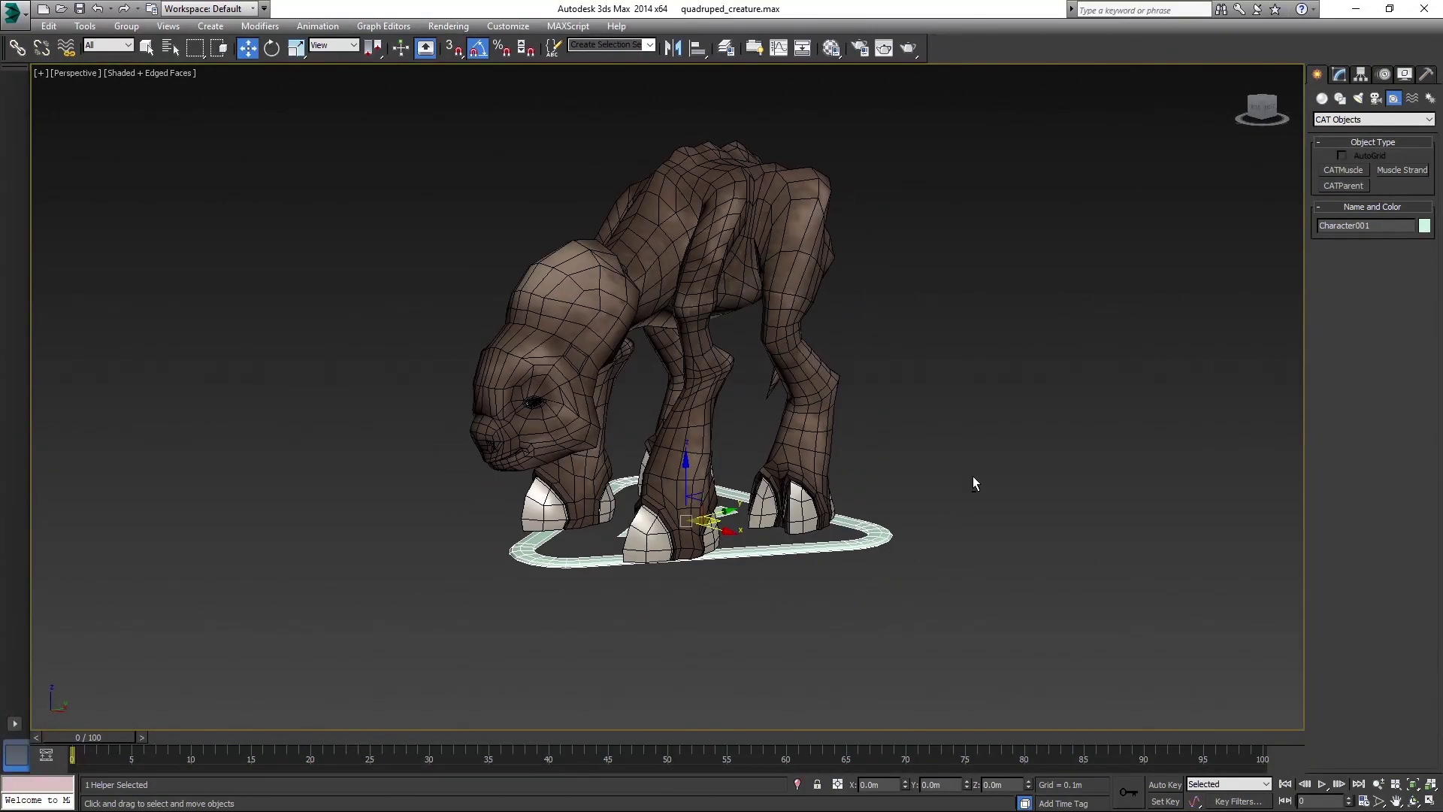
# - Create a pelvis for the CAT rig and reduce the CATUnits ratio slightly against the creature's wireframe side view
pyautogui.click(1339, 75)
pyautogui.click(1357, 629)
pyautogui.keyDown('alt'); pyautogui.moveTo(795, 335); pyautogui.dragTo(1026, 371, button='middle'); pyautogui.keyUp('alt')
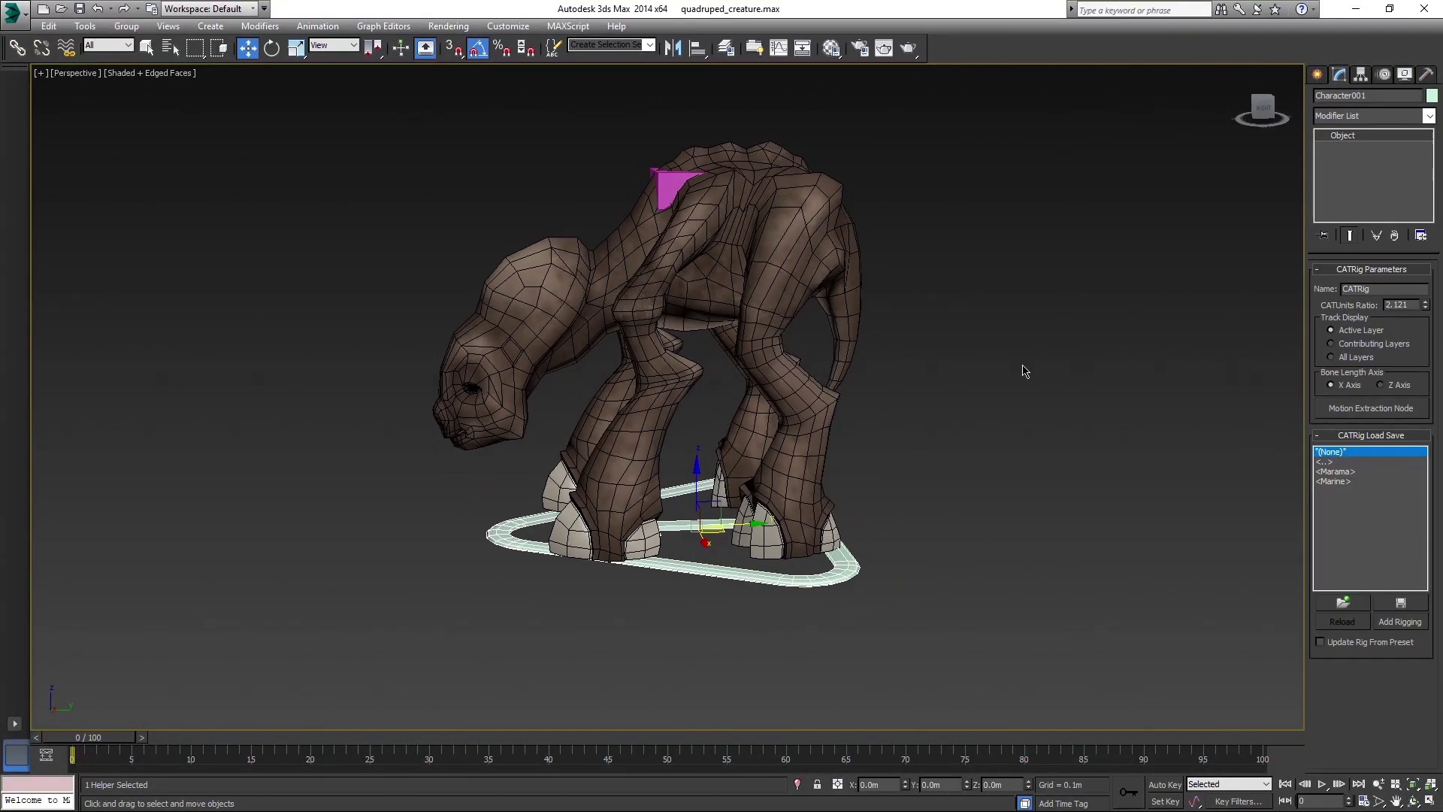
pyautogui.press('F3')
pyautogui.press('l')
pyautogui.scroll(-3, 845, 338)
pyautogui.moveTo(845, 338); pyautogui.dragTo(926, 461, button='middle')
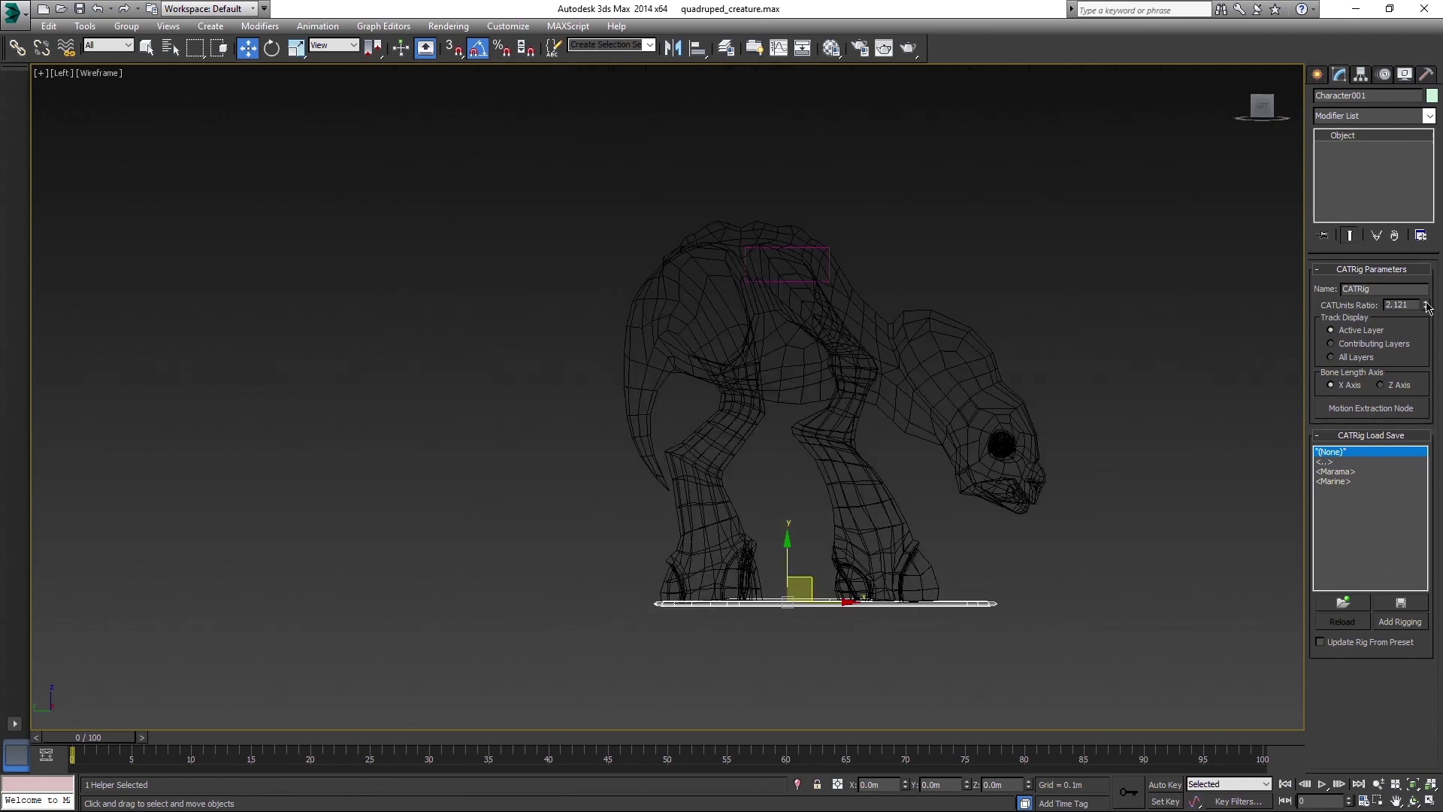
pyautogui.moveTo(1426, 306); pyautogui.dragTo(1423, 306)
# - Move the pelvis hub back to the creature's hips, at Y about 0.506 m
pyautogui.click(781, 271)
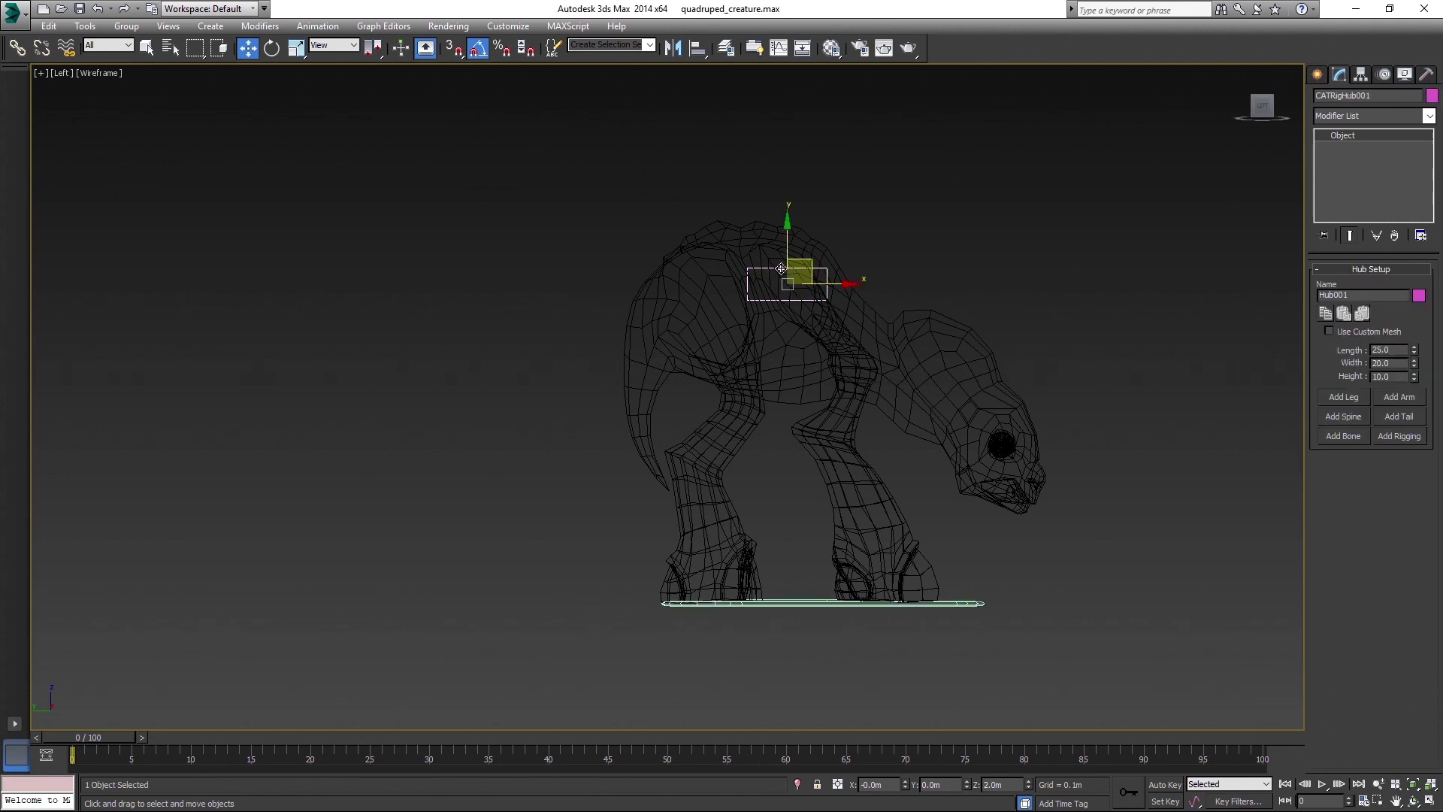
pyautogui.moveTo(828, 285); pyautogui.dragTo(747, 286)
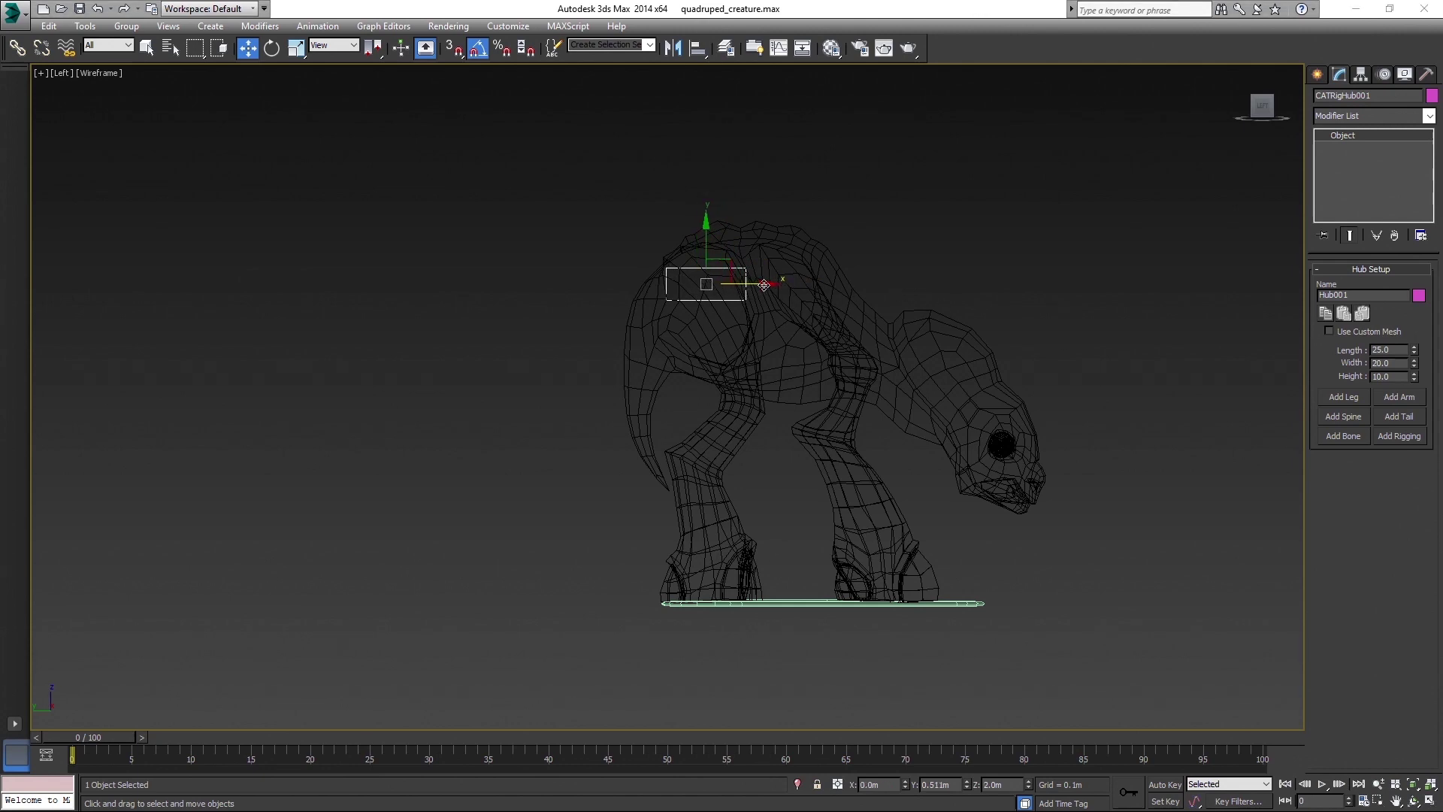
pyautogui.moveTo(763, 285); pyautogui.dragTo(766, 285)
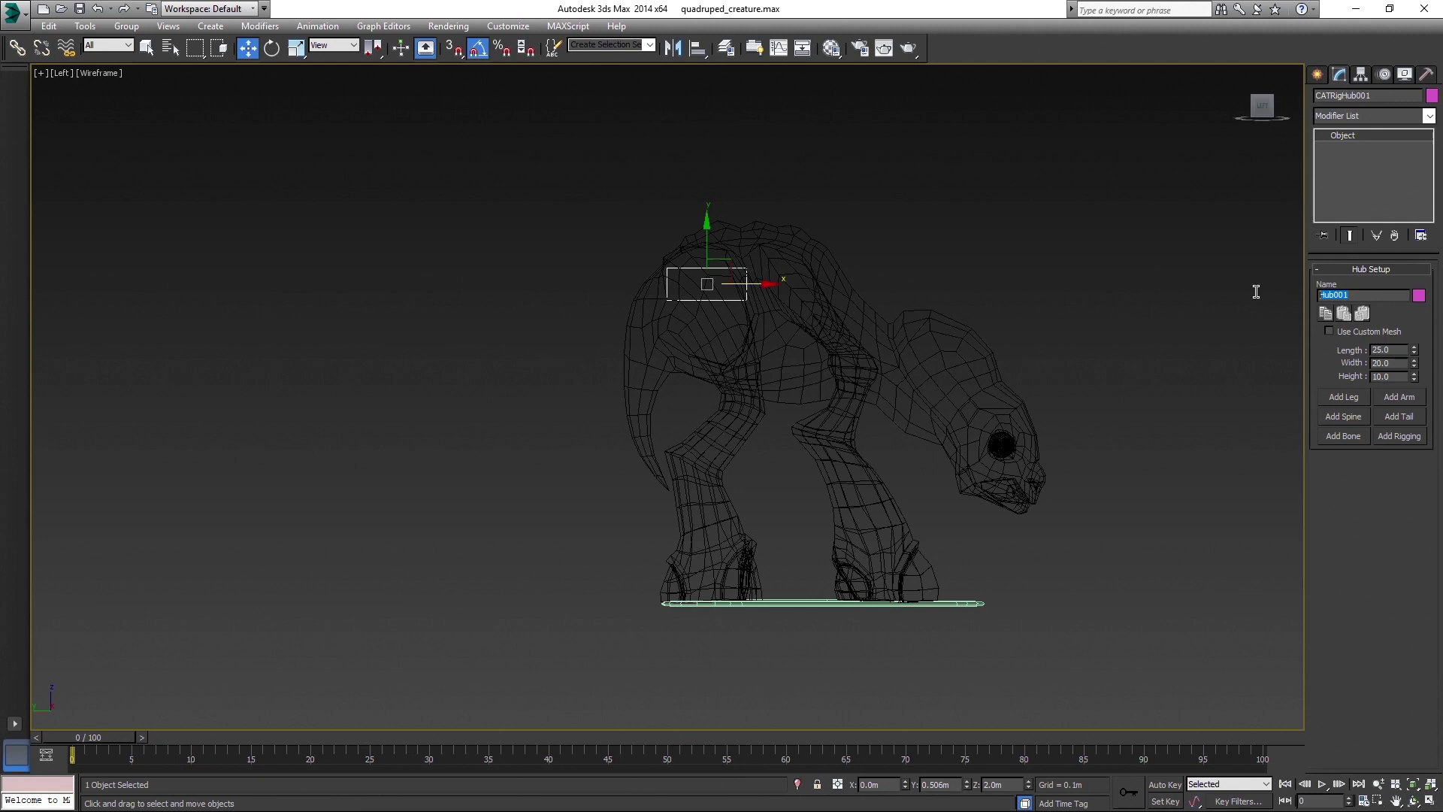
# - Name the hub Pelvis and set its length to 25 and its height to 40
pyautogui.write('Pelvis')
pyautogui.moveTo(1013, 311); pyautogui.dragTo(1026, 316, button='middle')
pyautogui.moveTo(1413, 377); pyautogui.dragTo(1412, 154)
pyautogui.moveTo(1415, 350); pyautogui.dragTo(1415, 347)
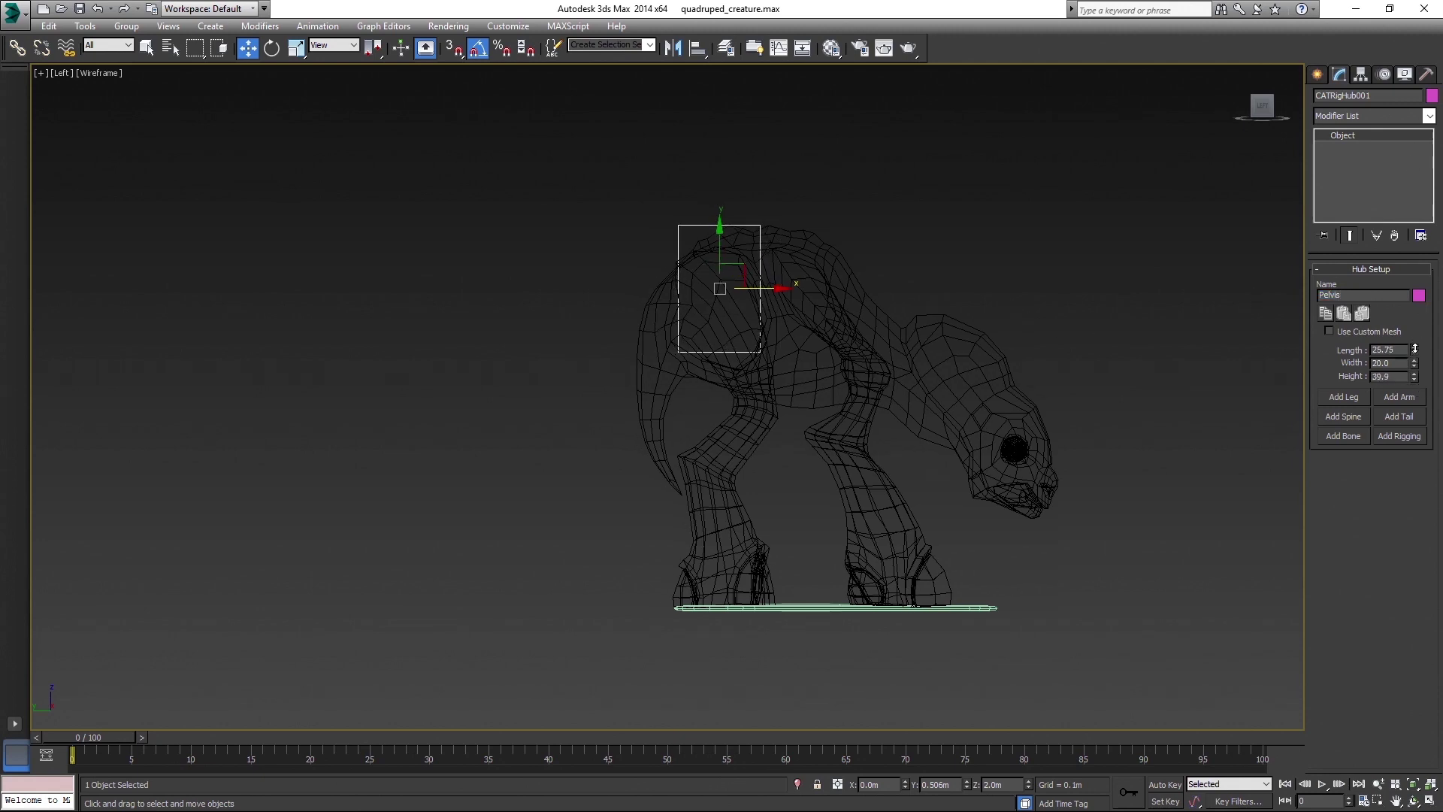
pyautogui.write('0')
pyautogui.press('Return')
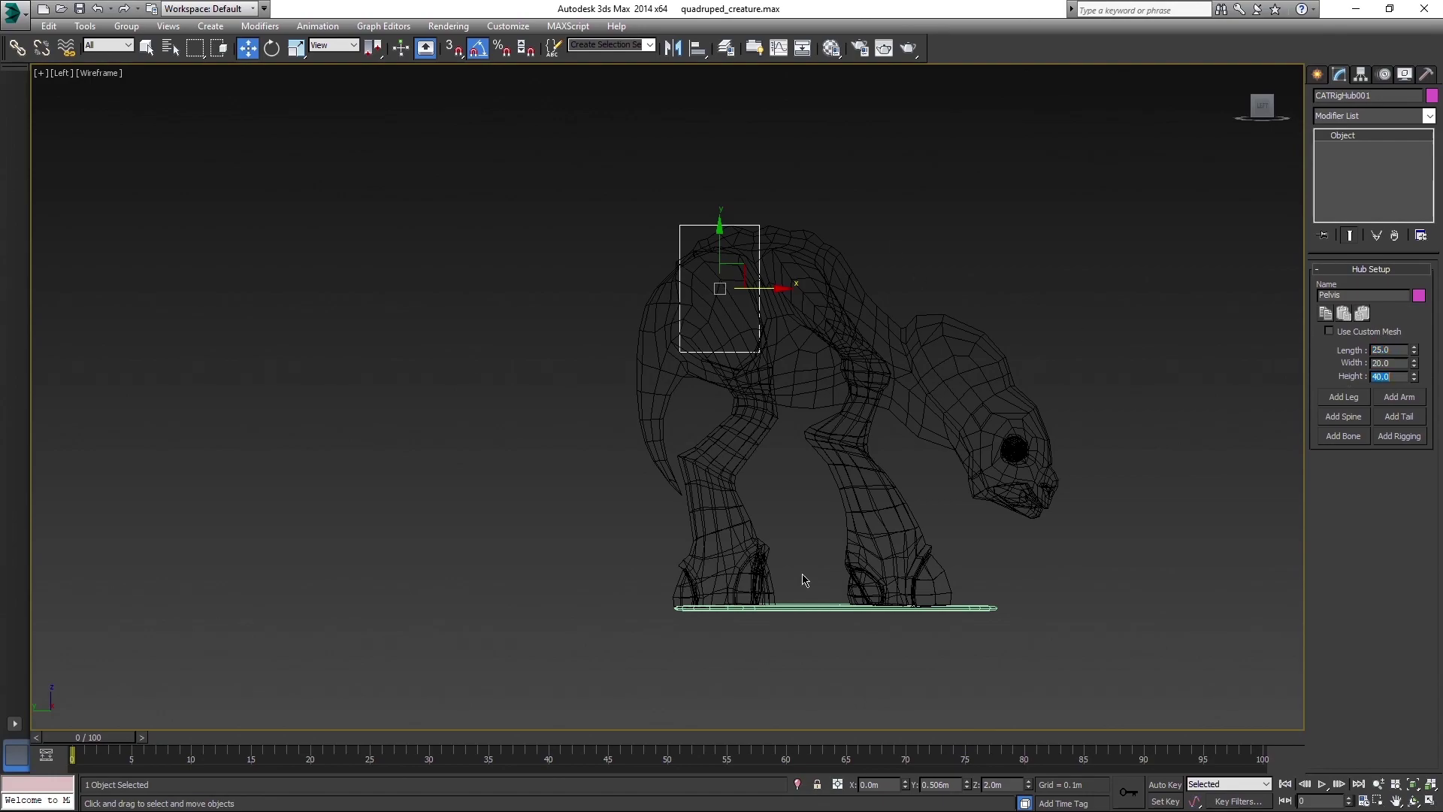
# - Add a leg to the pelvis and move its foot platform beneath the creature's left hind foot
pyautogui.click(810, 604)
pyautogui.click(706, 226)
pyautogui.click(1346, 399)
pyautogui.press('p')
pyautogui.keyDown('alt'); pyautogui.moveTo(900, 466); pyautogui.dragTo(736, 548, button='middle'); pyautogui.keyUp('alt')
pyautogui.click(816, 546)
pyautogui.scroll(4, 737, 548)
pyautogui.moveTo(691, 511); pyautogui.dragTo(635, 535)
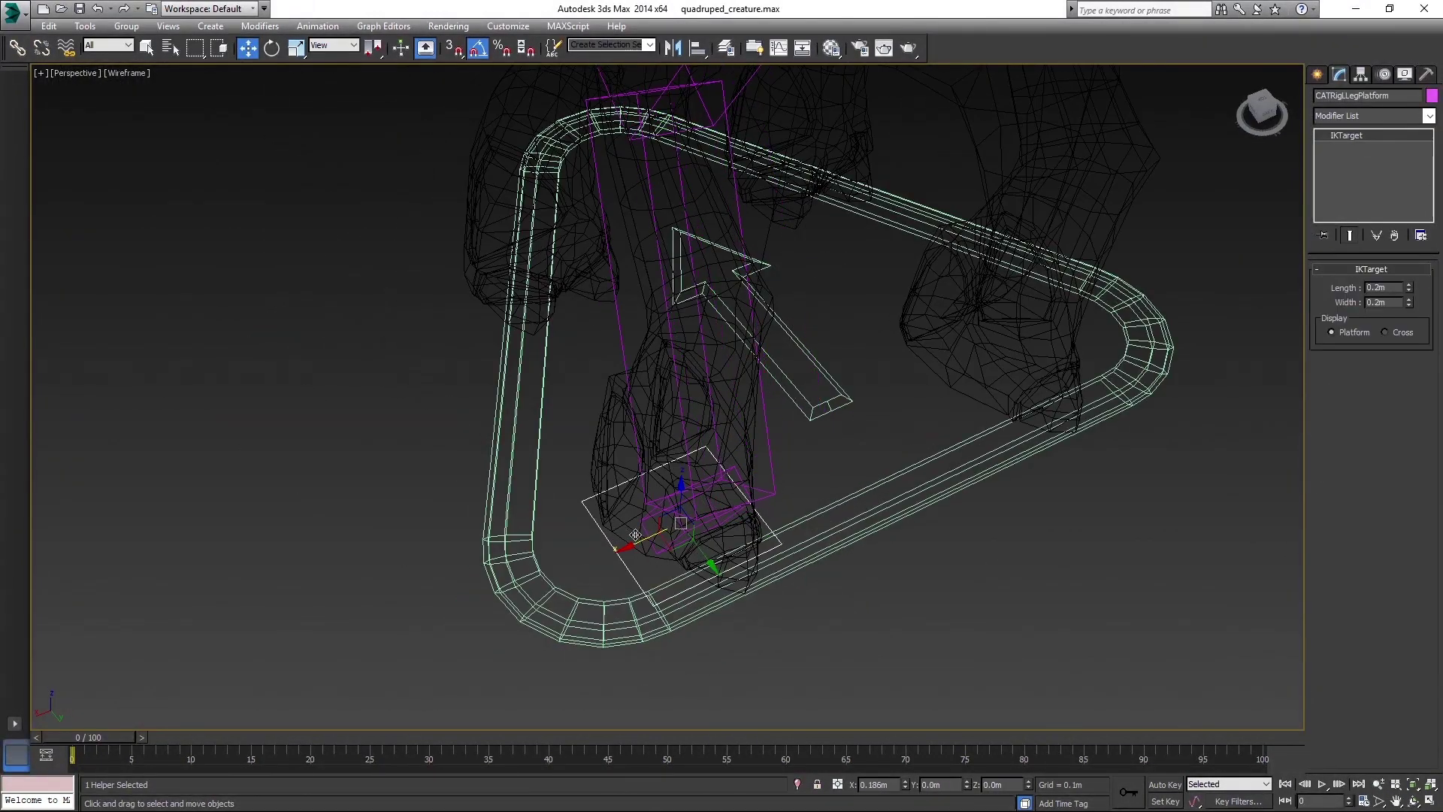
# - Set the foot platform's length to 0.33 m and shift it forward to Y about 0.48 m
pyautogui.press('F3')
pyautogui.keyDown('alt'); pyautogui.moveTo(635, 535); pyautogui.dragTo(714, 466, button='middle'); pyautogui.keyUp('alt')
pyautogui.moveTo(1409, 287); pyautogui.dragTo(1411, 242)
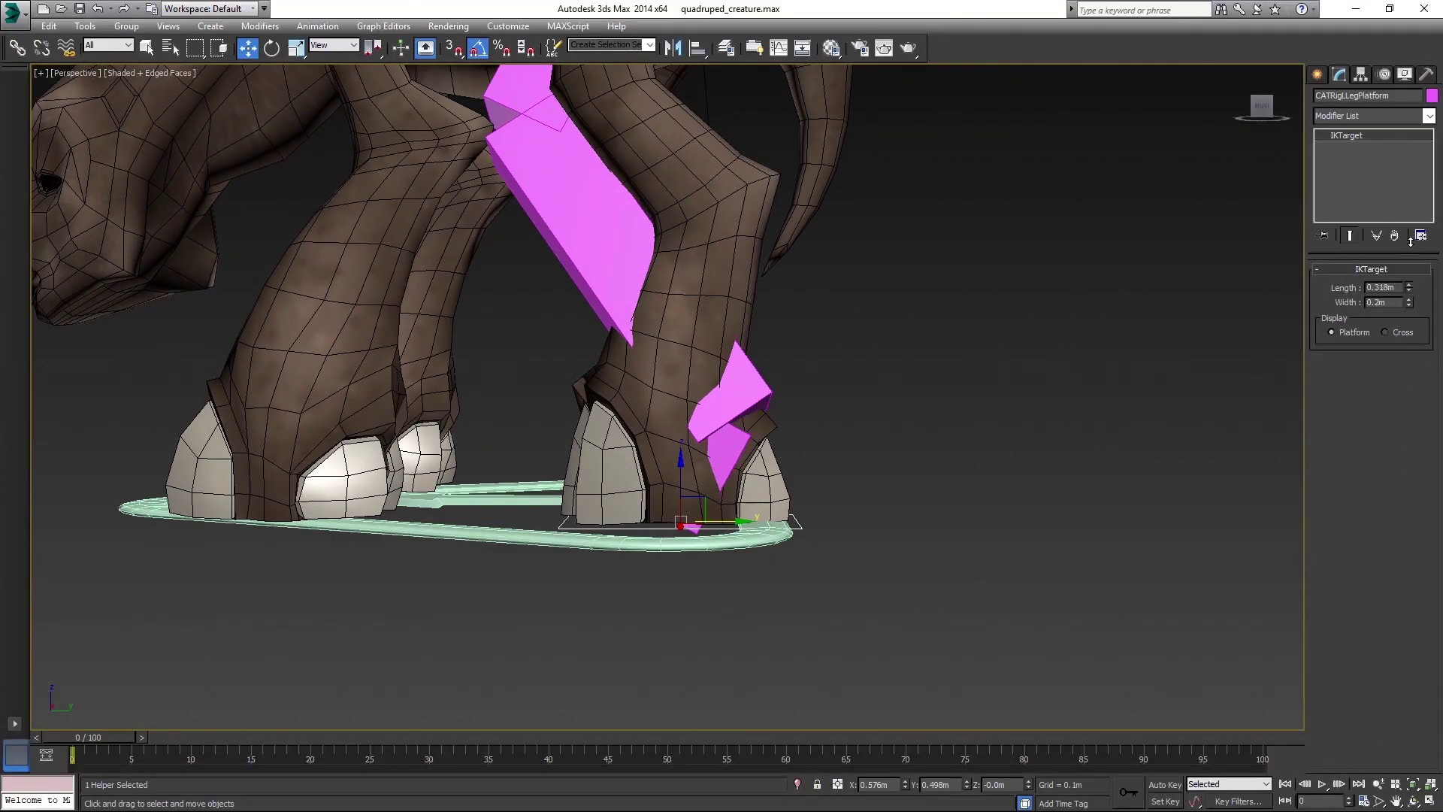
pyautogui.write('3')
pyautogui.press('Return')
pyautogui.moveTo(727, 521); pyautogui.dragTo(714, 521)
pyautogui.keyDown('alt'); pyautogui.moveTo(837, 467); pyautogui.dragTo(818, 519, button='middle'); pyautogui.keyUp('alt')
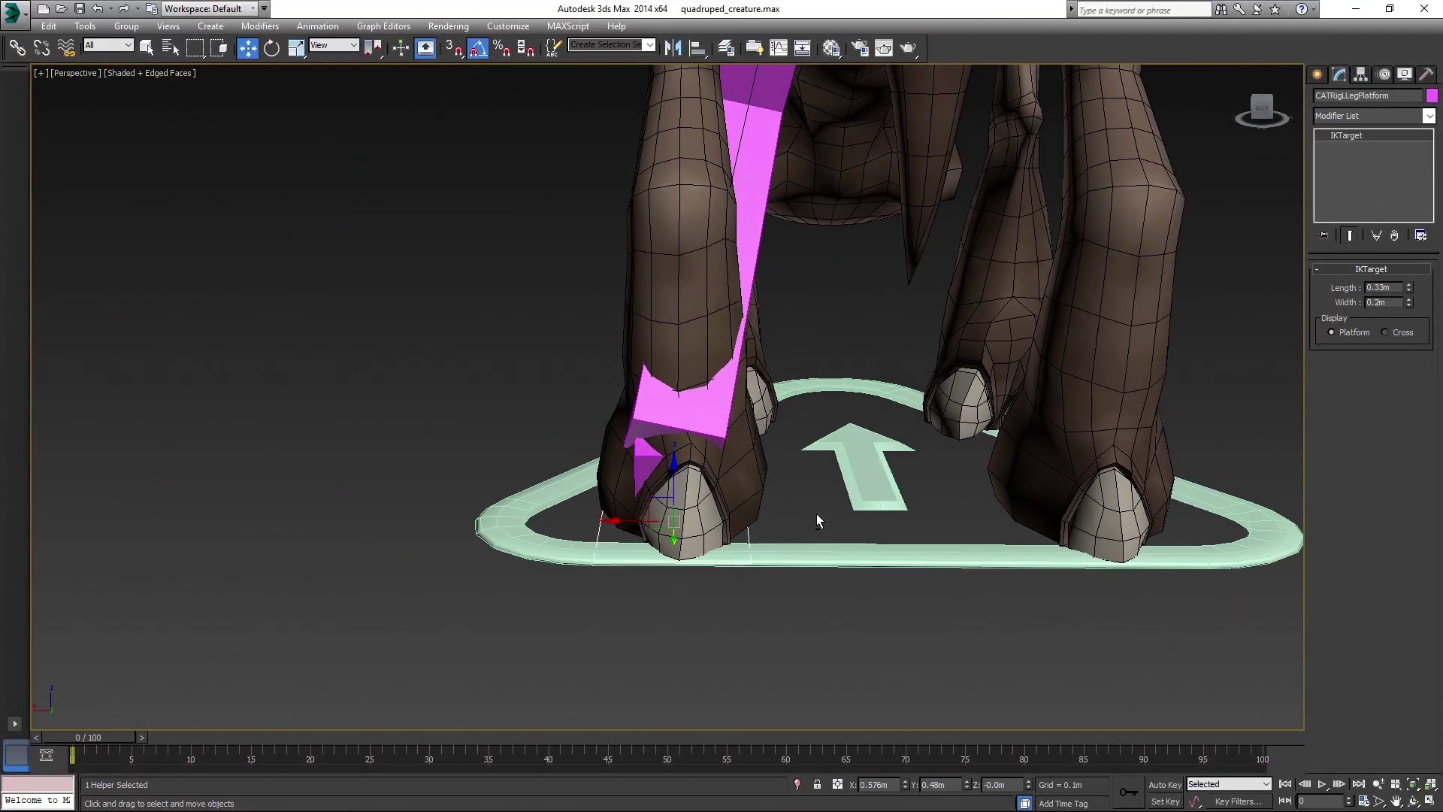
# - Shift the foot platform sideways to X about 0.558 m and set its width to 0.23 m
pyautogui.moveTo(636, 521); pyautogui.dragTo(650, 520)
pyautogui.moveTo(1409, 300); pyautogui.dragTo(1410, 289)
pyautogui.write('4')
pyautogui.press('Return')
pyautogui.keyDown('alt'); pyautogui.moveTo(818, 399); pyautogui.dragTo(937, 380, button='middle'); pyautogui.keyUp('alt')
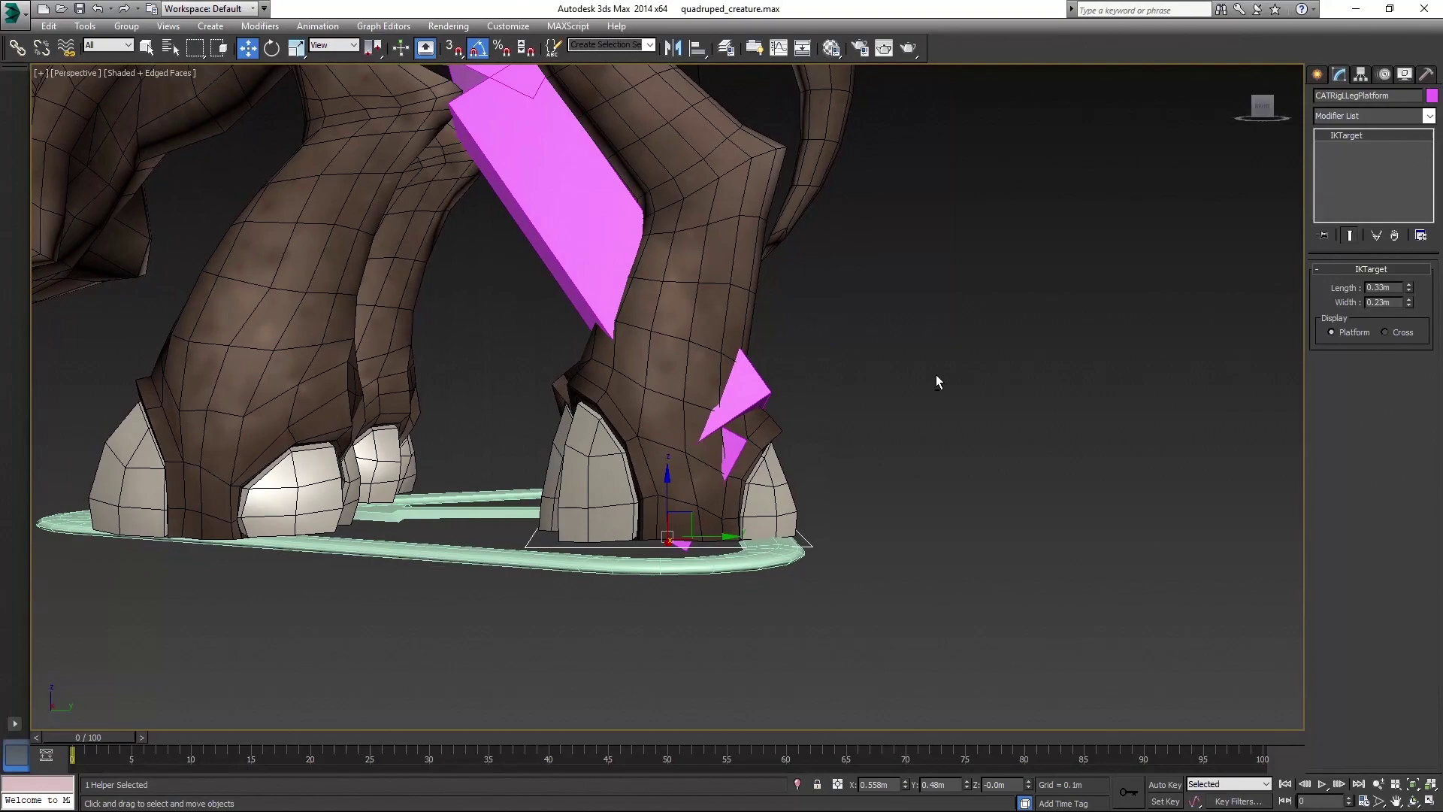
# - Set the number of bones in the left hind leg to 3
pyautogui.click(728, 454)
pyautogui.press('F3')
pyautogui.scroll(-2, 890, 422)
pyautogui.keyDown('alt'); pyautogui.moveTo(849, 436); pyautogui.dragTo(917, 470, button='middle'); pyautogui.keyUp('alt')
pyautogui.press('pageup')
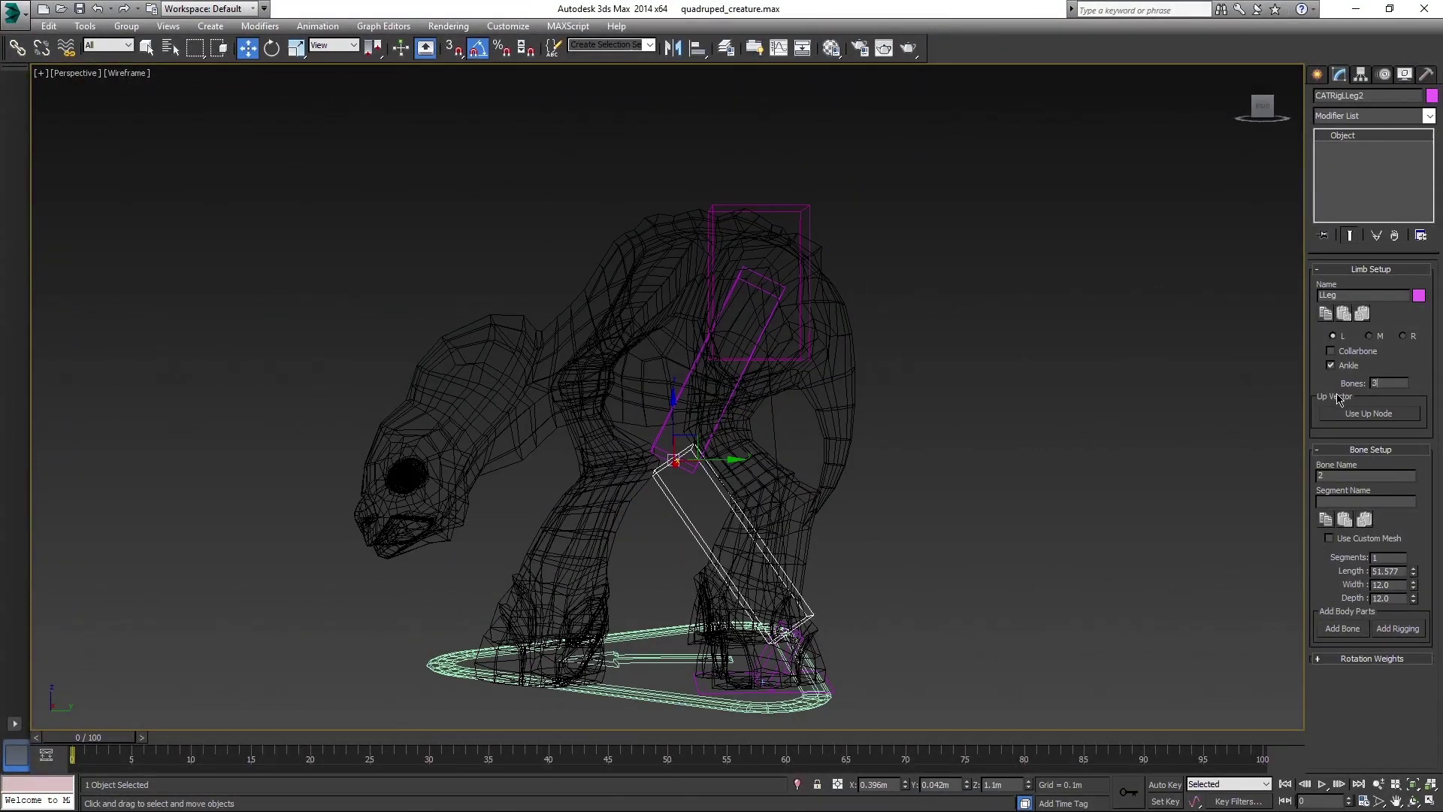
pyautogui.press('Return')
# - Move the left leg's ankle bone along the foot to Y about 0.571 m
pyautogui.moveTo(812, 593); pyautogui.dragTo(845, 505, button='middle')
pyautogui.click(819, 500)
pyautogui.scroll(4, 854, 499)
pyautogui.moveTo(824, 441); pyautogui.dragTo(789, 441)
pyautogui.keyDown('alt'); pyautogui.moveTo(799, 455); pyautogui.dragTo(787, 440, button='middle'); pyautogui.keyUp('alt')
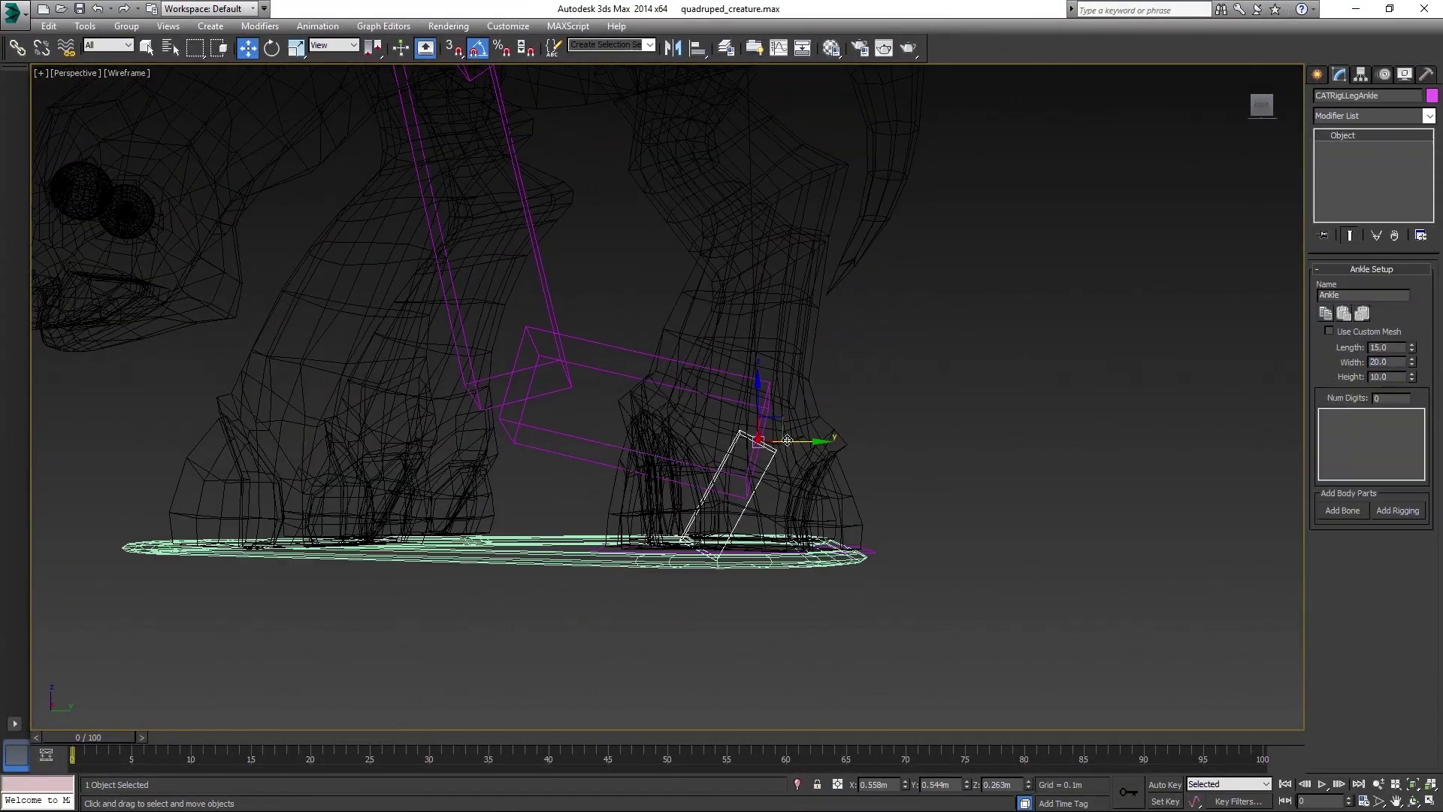
pyautogui.moveTo(787, 440); pyautogui.dragTo(801, 440)
# - Hide the CAT parent ring beneath the creature
pyautogui.click(755, 563)
pyautogui.rightClick(755, 567)
pyautogui.click(821, 523)
# - Rotate the ankle bone about 20 degrees more upright in the side view and lengthen it to about 24.6
pyautogui.click(767, 499)
pyautogui.keyDown('alt'); pyautogui.moveTo(767, 505); pyautogui.dragTo(763, 499, button='middle'); pyautogui.keyUp('alt')
pyautogui.press('l')
pyautogui.moveTo(620, 451); pyautogui.dragTo(693, 454, button='middle')
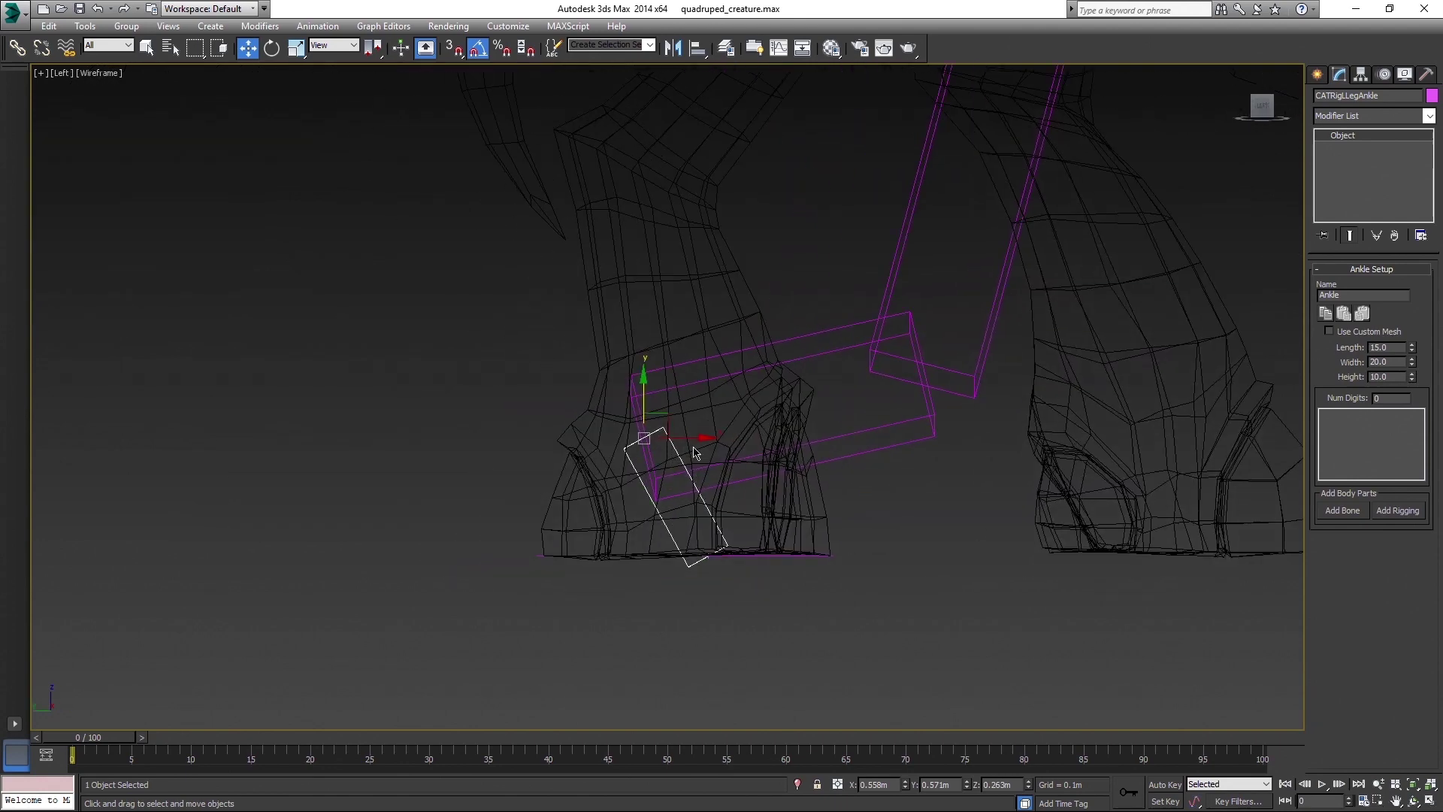
pyautogui.press('e')
pyautogui.moveTo(672, 350); pyautogui.dragTo(683, 362)
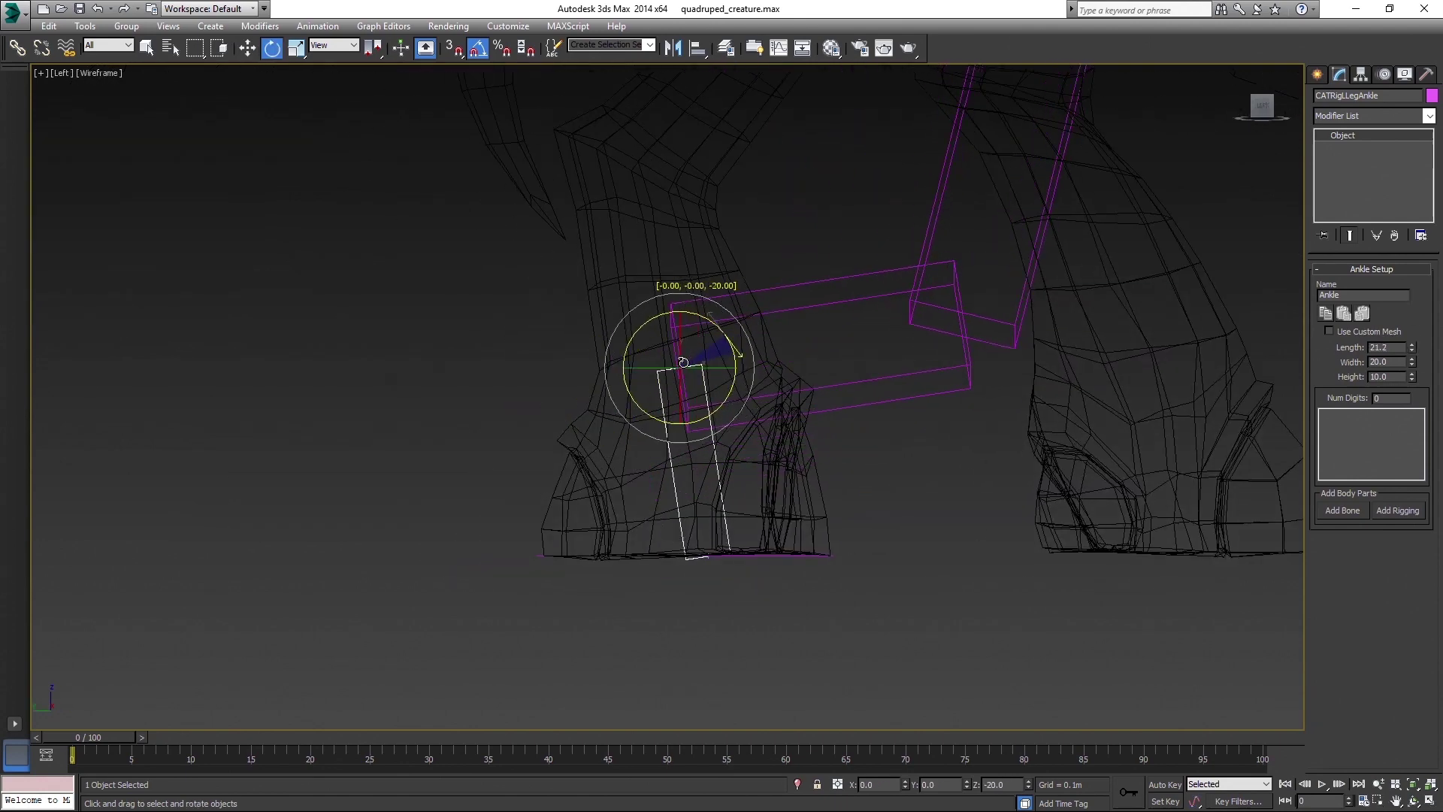
pyautogui.moveTo(1412, 348); pyautogui.dragTo(1419, 322)
pyautogui.press('F3')
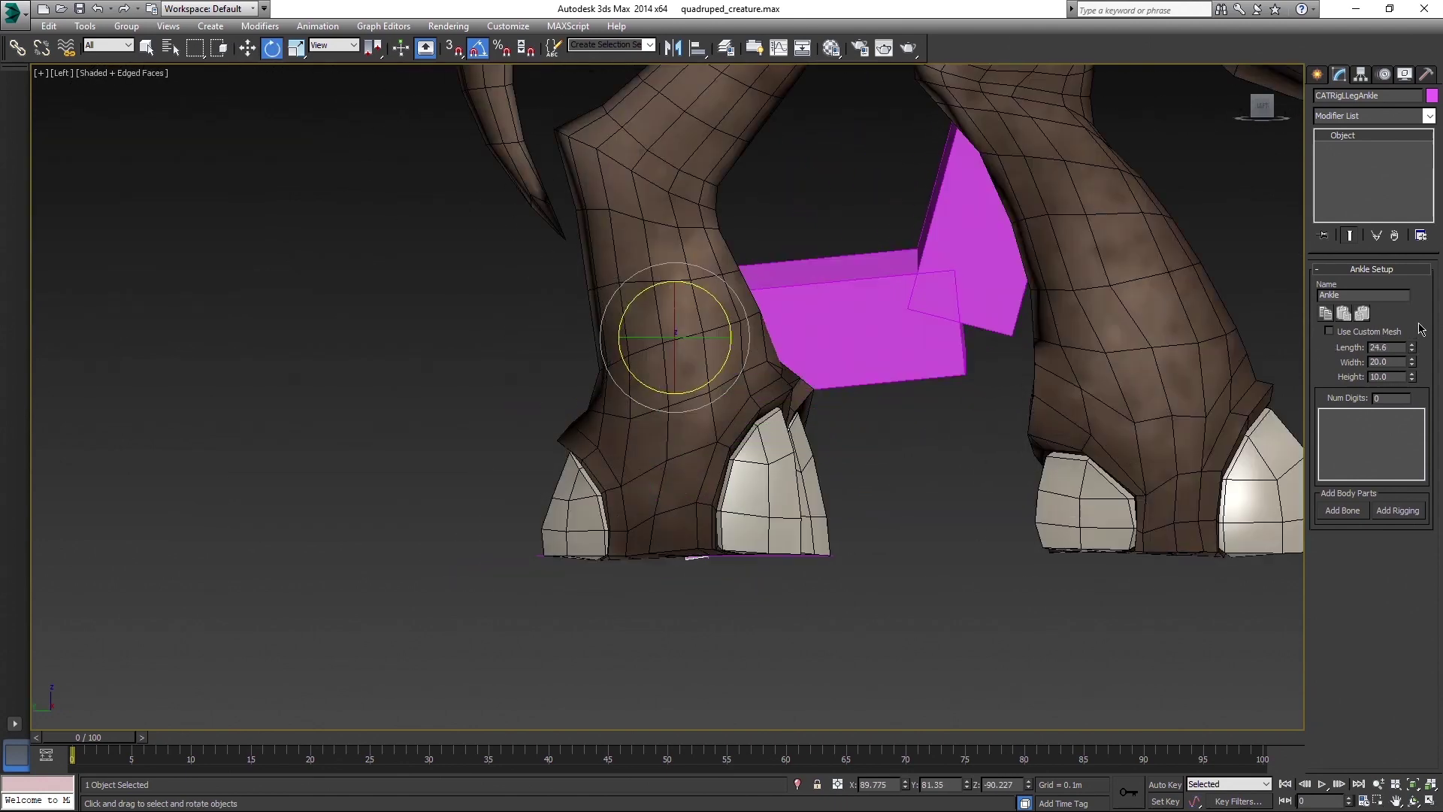
# - Move the ankle bone's upper end into the middle of the lower hind leg, at about Y 0.479 m and Z 0.491 m
pyautogui.moveTo(737, 397); pyautogui.dragTo(761, 406, button='middle')
pyautogui.press('F3')
pyautogui.press('w')
pyautogui.moveTo(738, 345); pyautogui.dragTo(782, 358)
pyautogui.press('e')
pyautogui.press('w')
# - Reposition the lower and middle leg bones so their joints follow the creature's hind leg in the side view
pyautogui.scroll(-3, 782, 312)
pyautogui.moveTo(831, 264); pyautogui.dragTo(956, 448, button='middle')
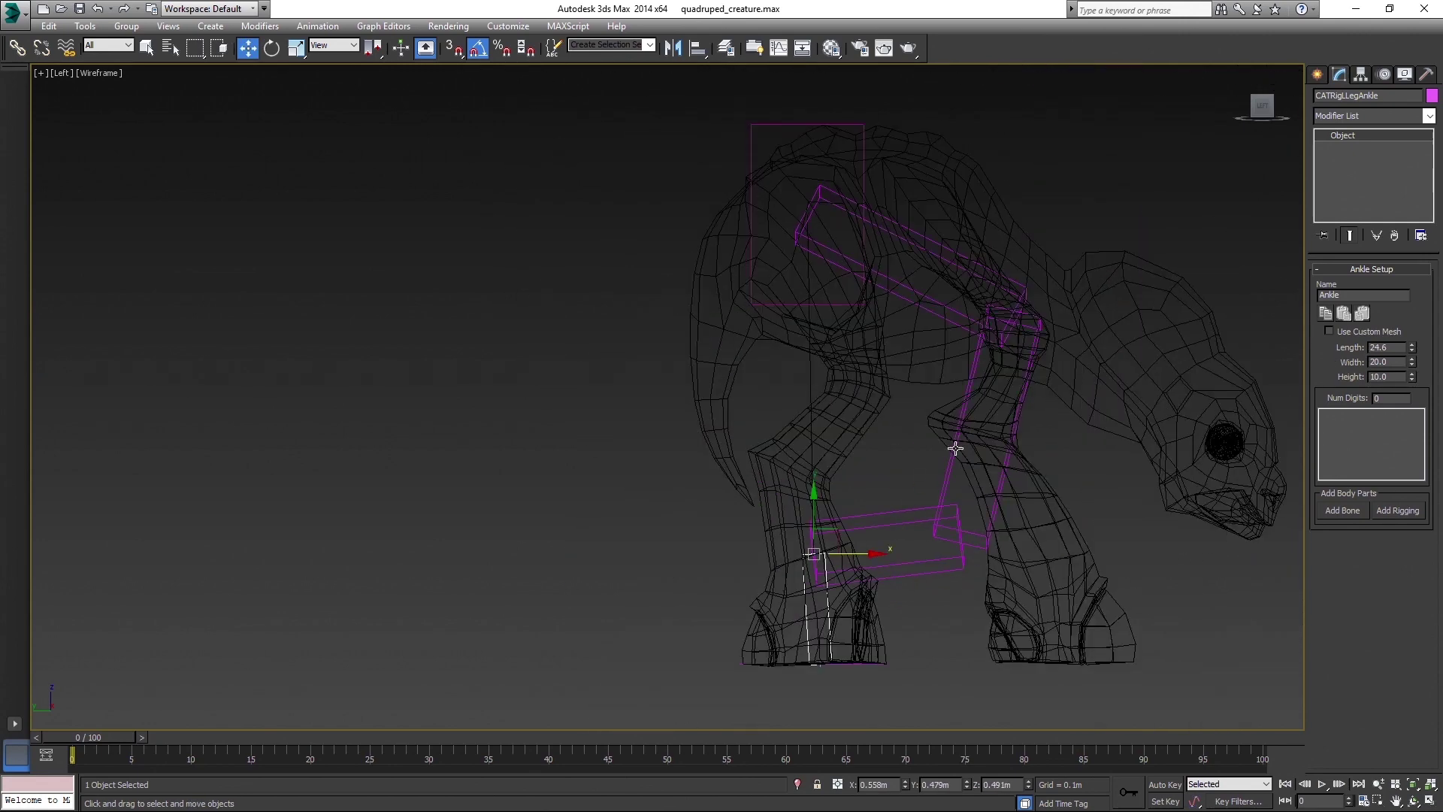
pyautogui.click(924, 524)
pyautogui.moveTo(972, 525); pyautogui.dragTo(794, 444)
pyautogui.click(919, 383)
pyautogui.click(926, 406)
pyautogui.moveTo(1022, 306); pyautogui.dragTo(877, 366)
# - Move the upper end of the left hind leg's upper bone outward to about X 0.405 m in the perspective view
pyautogui.press('F3')
pyautogui.press('p')
pyautogui.keyDown('alt'); pyautogui.moveTo(919, 432); pyautogui.dragTo(639, 492, button='middle'); pyautogui.keyUp('alt')
pyautogui.press('F3')
pyautogui.click(876, 176)
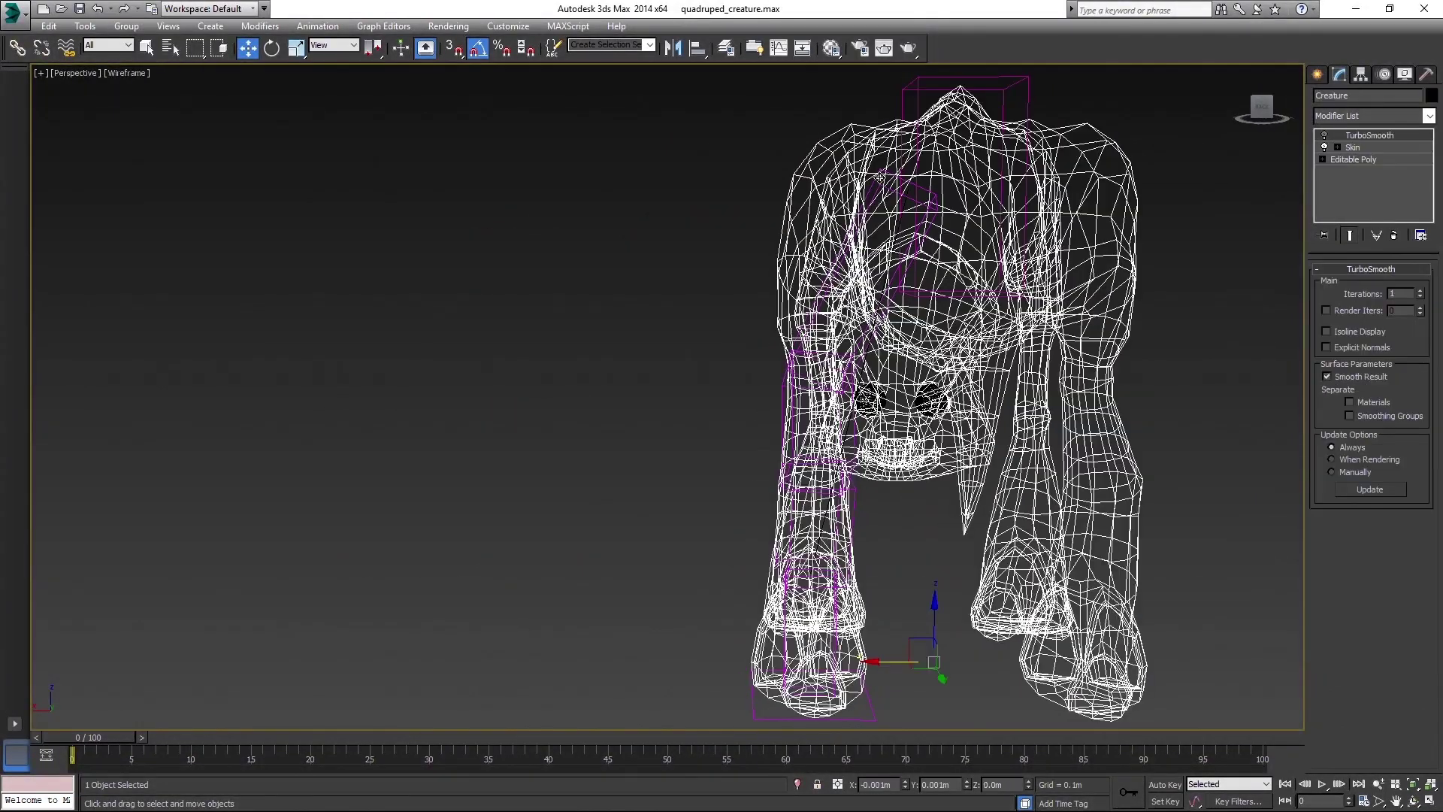
pyautogui.click(875, 182)
pyautogui.press('F3')
pyautogui.press('F3')
pyautogui.press('F3')
pyautogui.press('e')
pyautogui.press('pagedown')
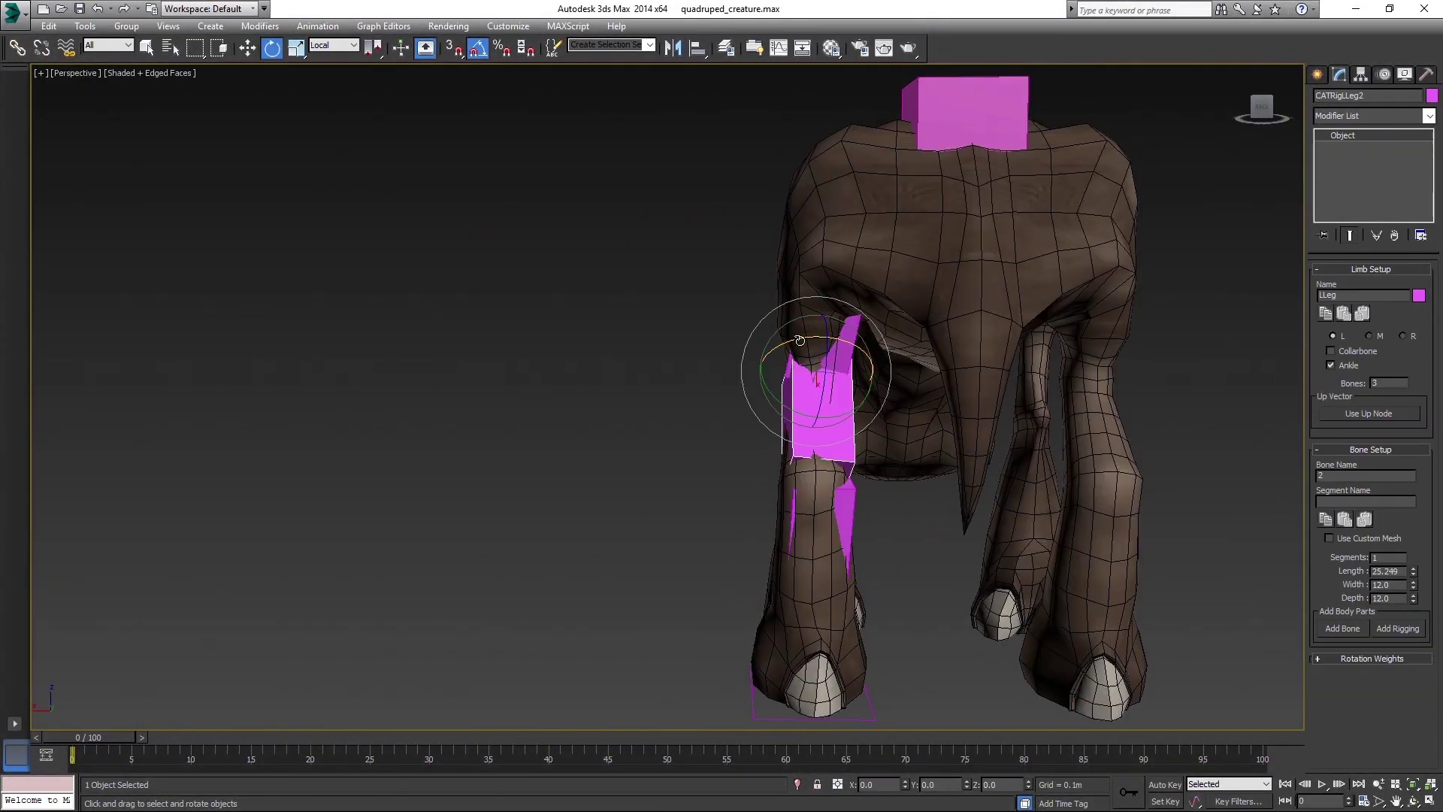
pyautogui.press('F3')
pyautogui.moveTo(795, 339)
pyautogui.keyDown('alt'); pyautogui.mouseDown(button='middle')
pyautogui.moveTo(1053, 333)
pyautogui.moveTo(782, 323)
pyautogui.mouseUp(button='middle'); pyautogui.keyUp('alt')
pyautogui.press('F3')
pyautogui.press('w')
pyautogui.press('F3')
pyautogui.click(771, 210)
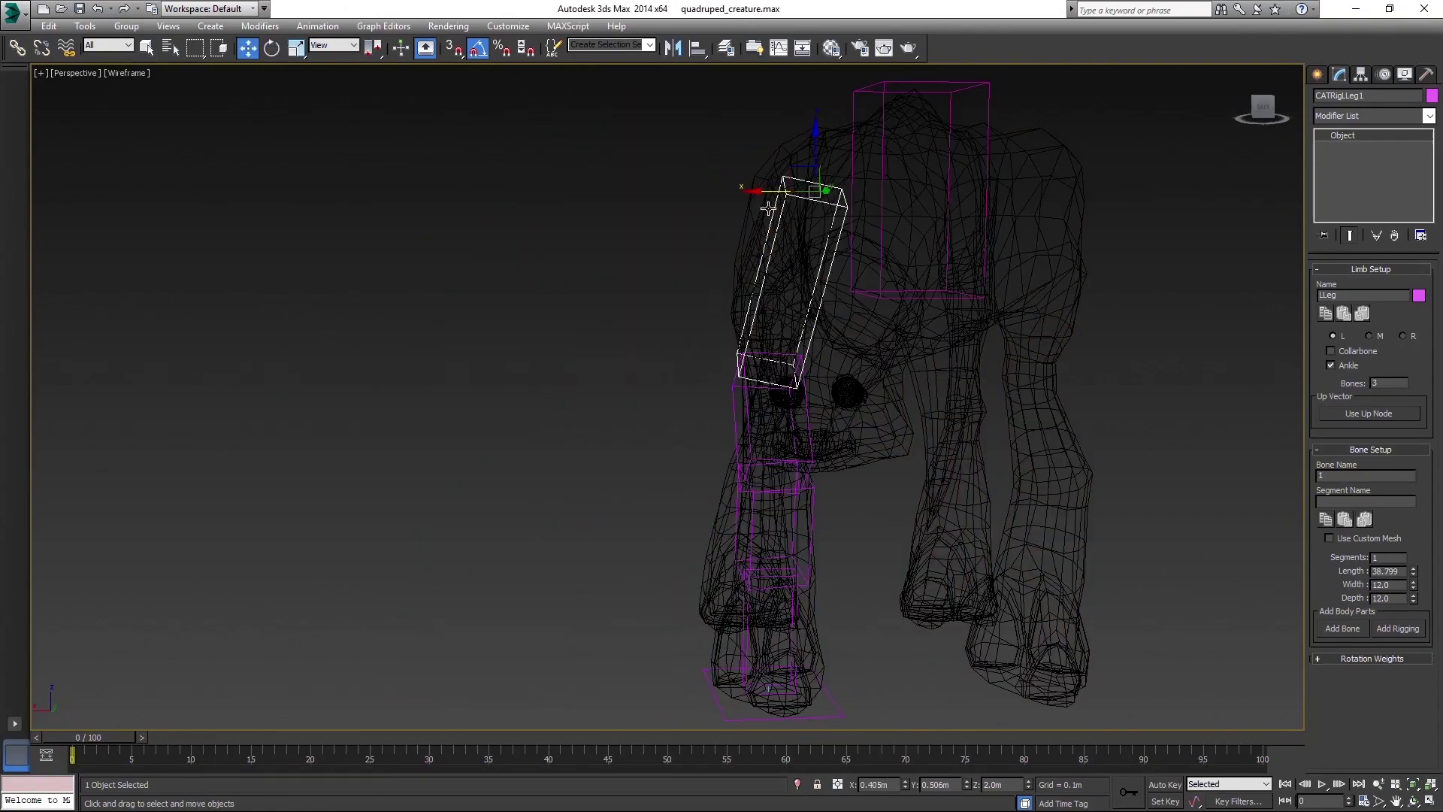
# - Widen the pelvis hub to 48.24 so it spans more of the creature's hips
pyautogui.press('pageup')
pyautogui.keyDown('alt'); pyautogui.moveTo(759, 191); pyautogui.dragTo(964, 353, button='middle'); pyautogui.keyUp('alt')
pyautogui.press('F3')
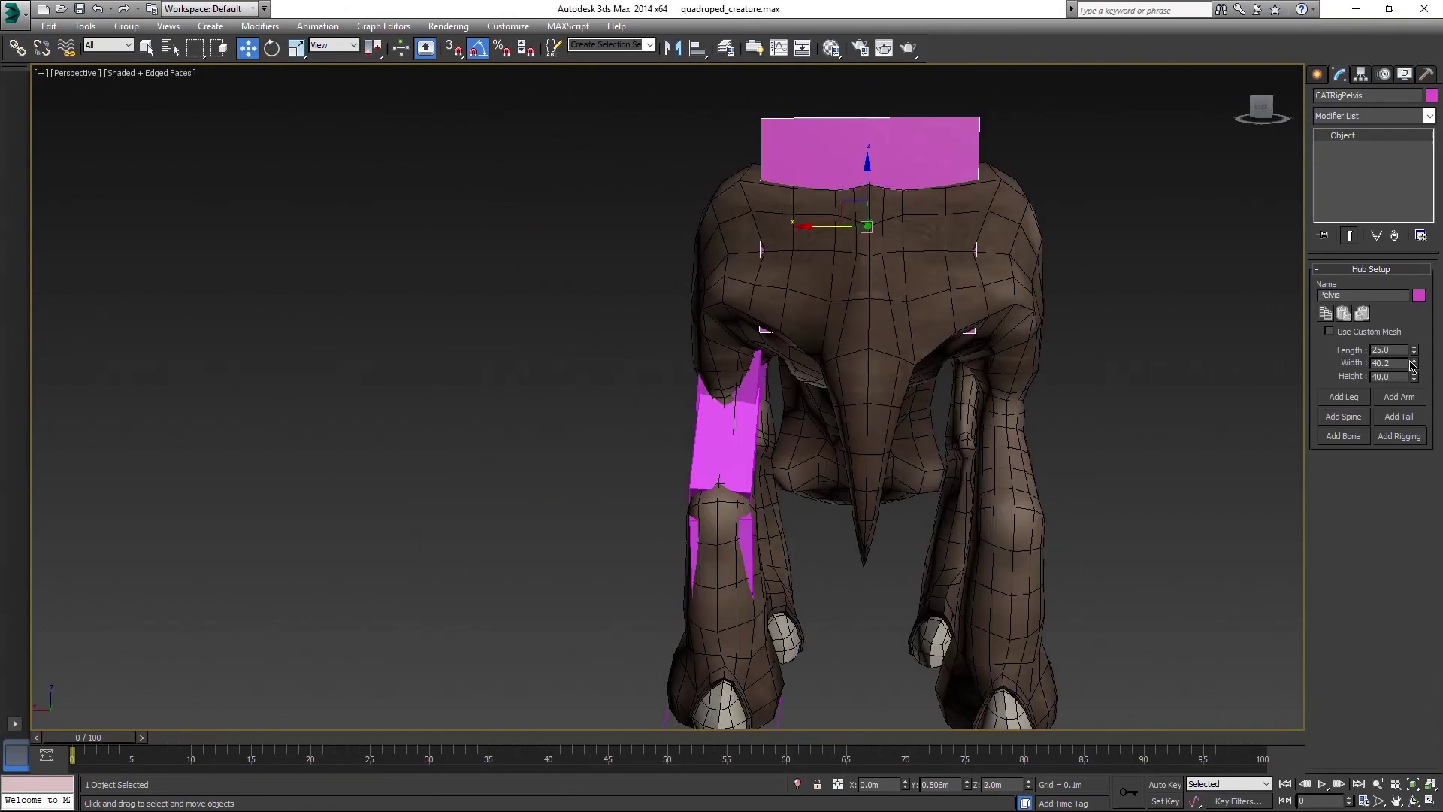
pyautogui.press('F3')
pyautogui.press('F3')
# - Move the upper end of the left upper leg bone outward to about X 0.467 m and inspect the knee from behind
pyautogui.click(712, 226)
pyautogui.moveTo(712, 226)
pyautogui.keyDown('alt'); pyautogui.mouseDown(button='middle')
pyautogui.moveTo(999, 300)
pyautogui.moveTo(1074, 297)
pyautogui.mouseUp(button='middle'); pyautogui.keyUp('alt')
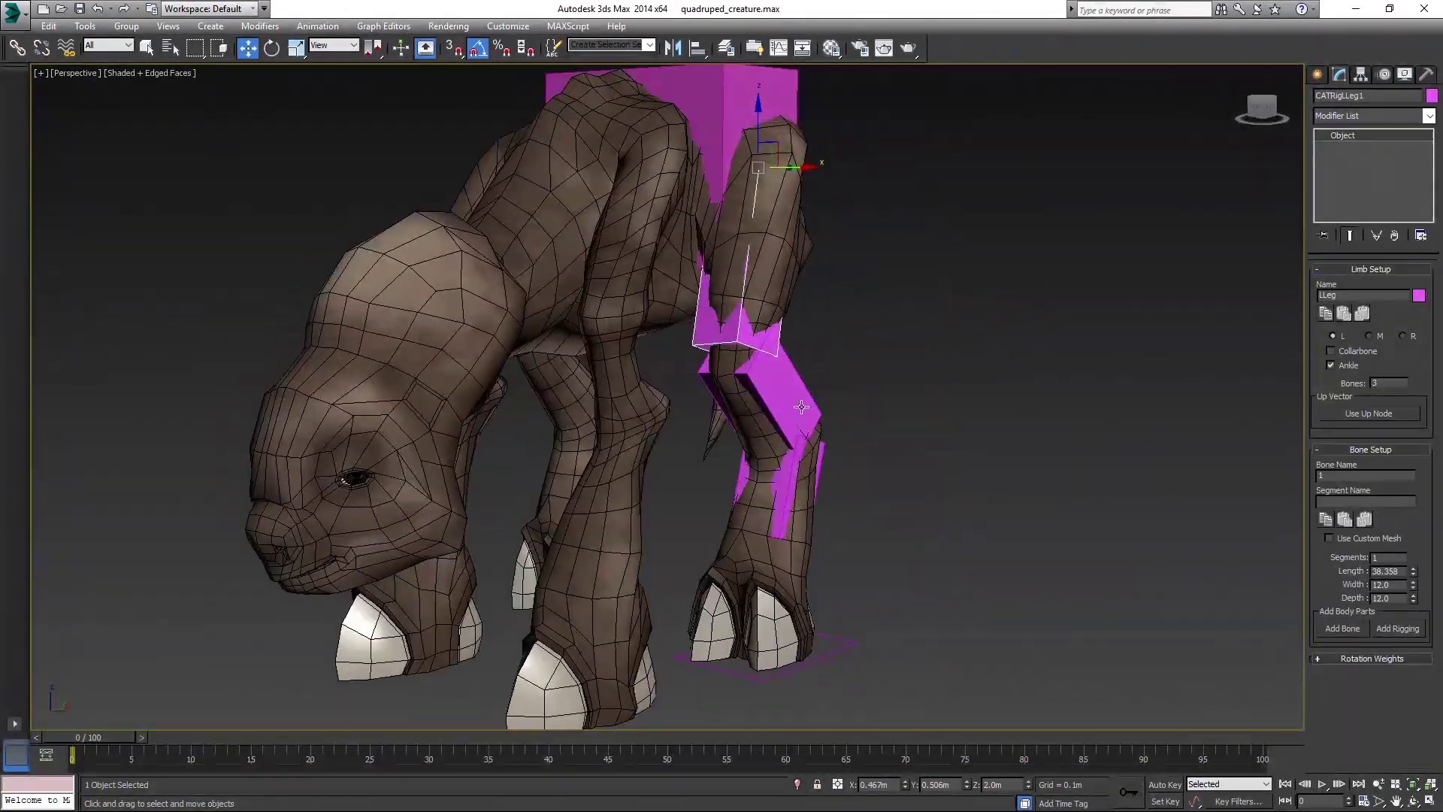
pyautogui.scroll(2, 831, 361)
pyautogui.click(830, 361)
pyautogui.keyDown('alt'); pyautogui.moveTo(831, 362); pyautogui.dragTo(538, 323, button='middle'); pyautogui.keyUp('alt')
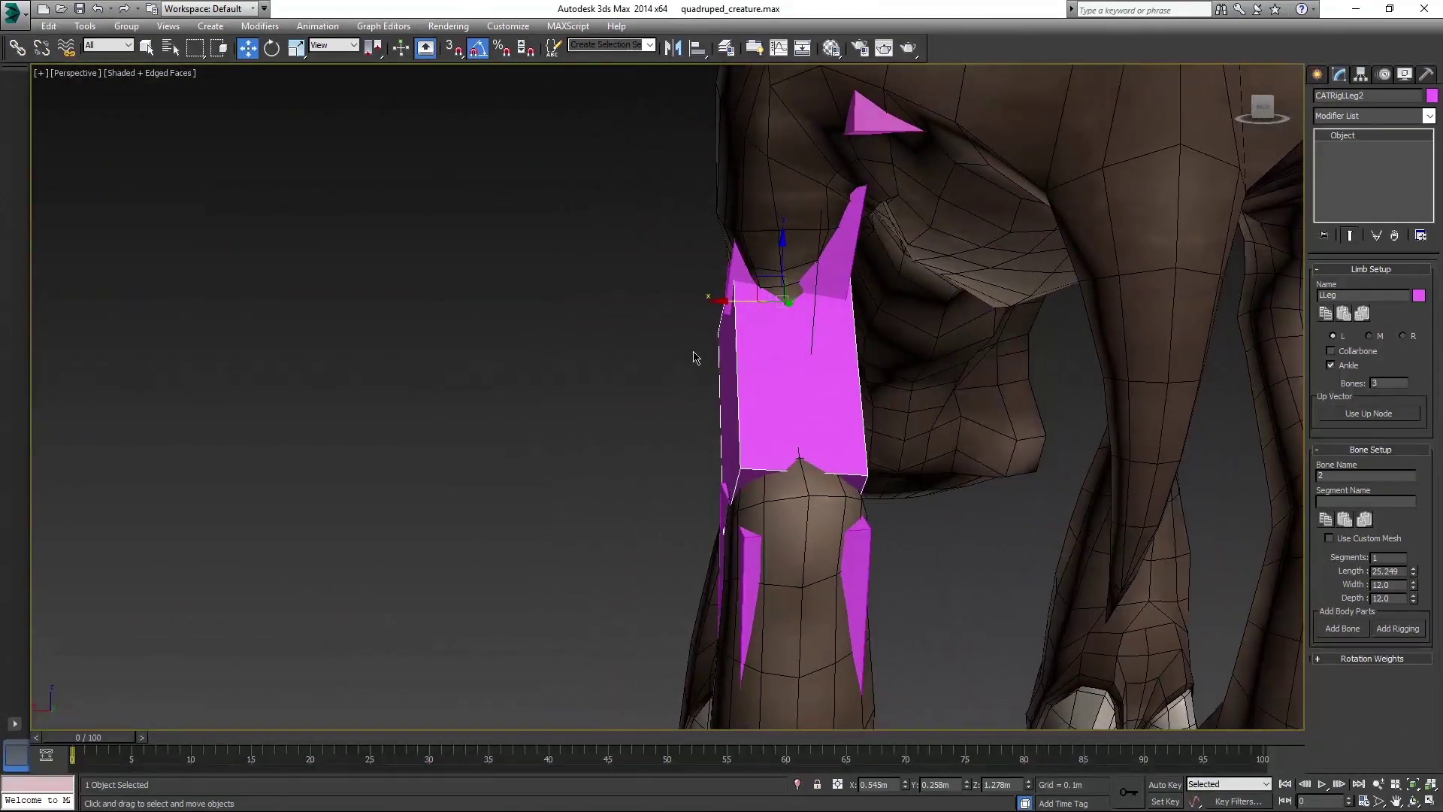
# - Display the pelvis and all left hind leg bones as boxes
pyautogui.moveTo(784, 377); pyautogui.dragTo(759, 437, button='middle')
pyautogui.scroll(-5, 759, 437)
pyautogui.doubleClick(805, 239)
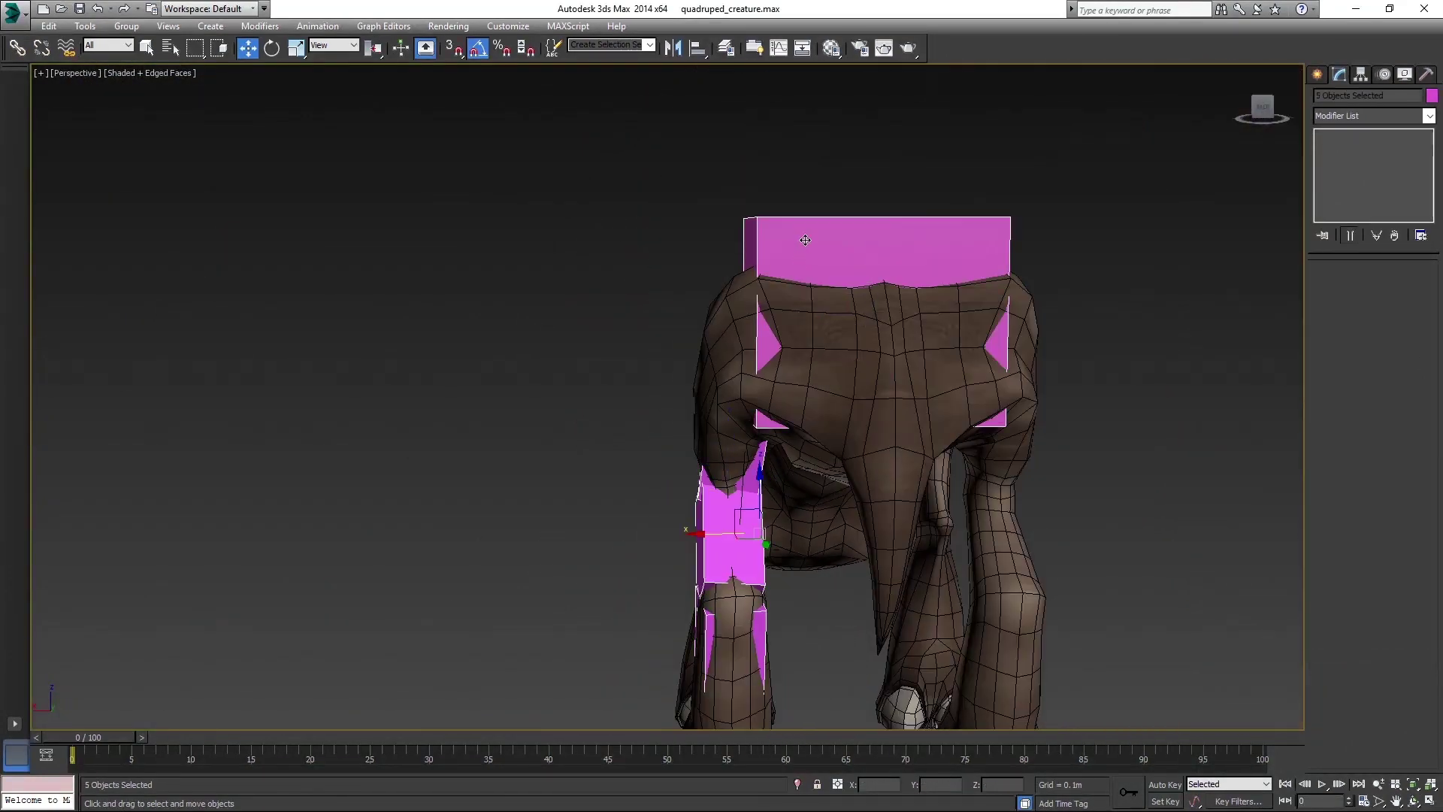
pyautogui.click(1405, 74)
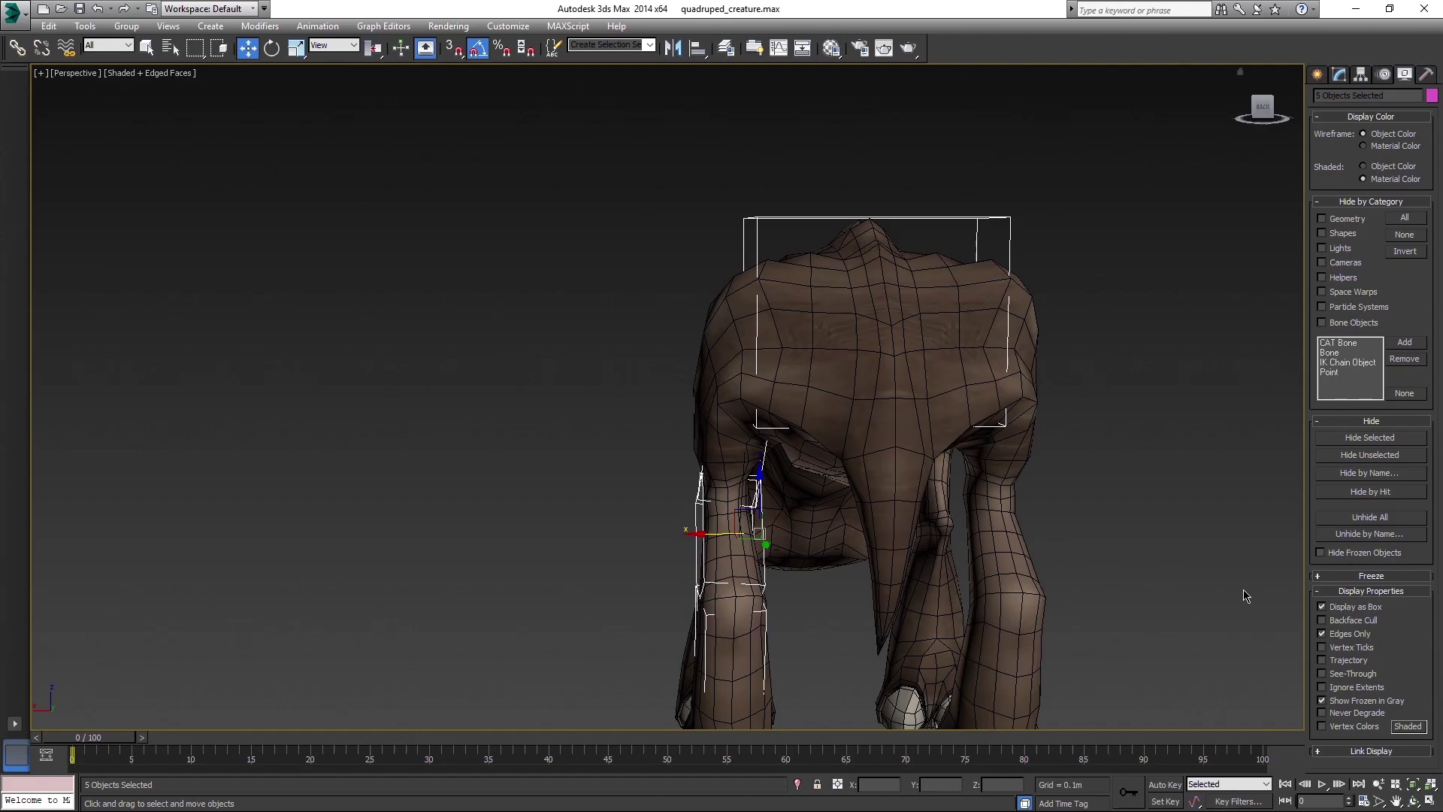
# - Shift the left leg's knee joint slightly outward in the rear view
pyautogui.scroll(4, 767, 409)
pyautogui.click(766, 409)
pyautogui.moveTo(767, 409); pyautogui.dragTo(799, 393, button='middle')
pyautogui.click(794, 418)
pyautogui.moveTo(683, 397); pyautogui.dragTo(677, 397)
# - Move the upper end of the left upper leg bone outward to about X 0.473 m and check it from the side
pyautogui.moveTo(715, 264); pyautogui.dragTo(703, 466, button='middle')
pyautogui.press('F3')
pyautogui.click(710, 256)
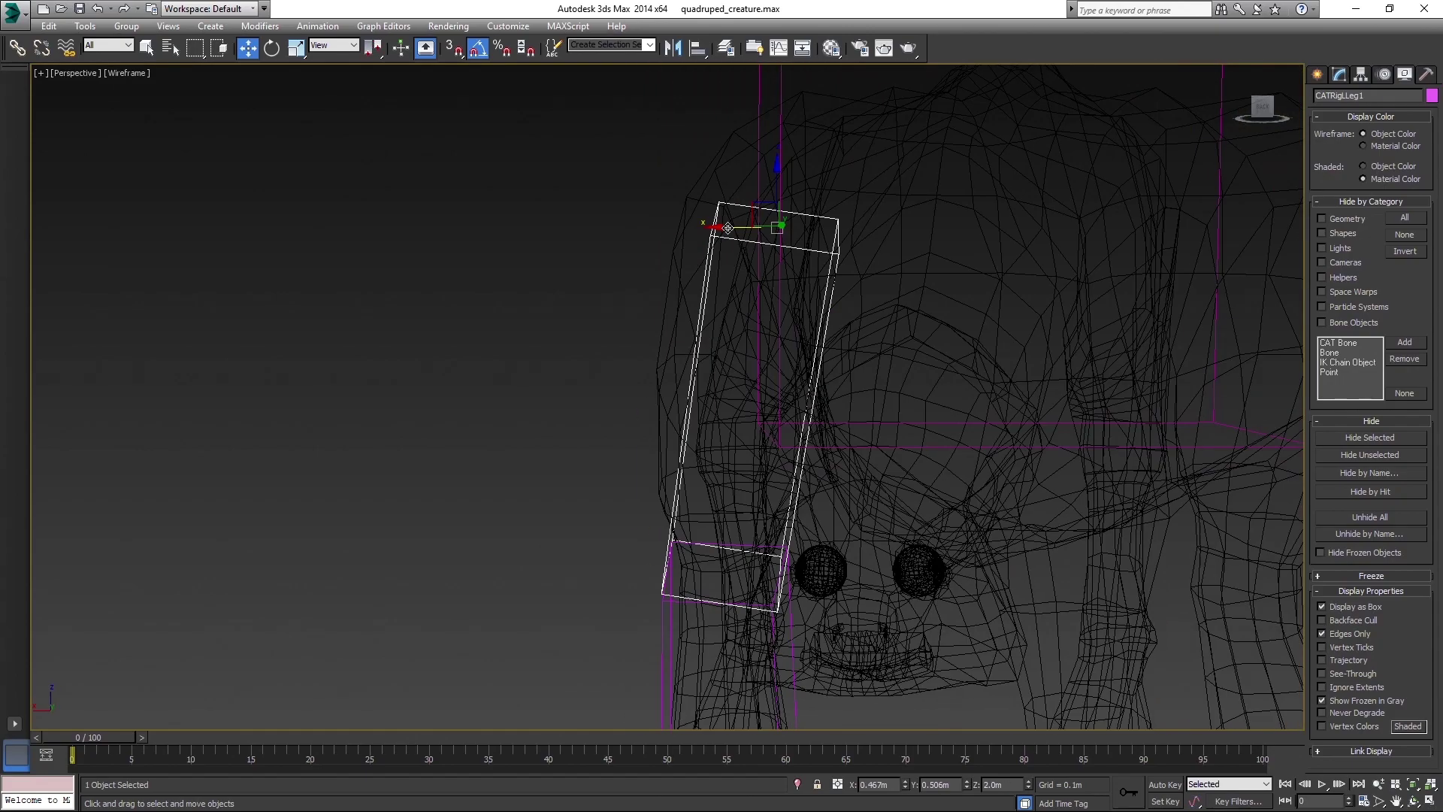
pyautogui.keyDown('alt'); pyautogui.moveTo(729, 228); pyautogui.dragTo(932, 261, button='middle'); pyautogui.keyUp('alt')
pyautogui.press('F3')
pyautogui.press('F3')
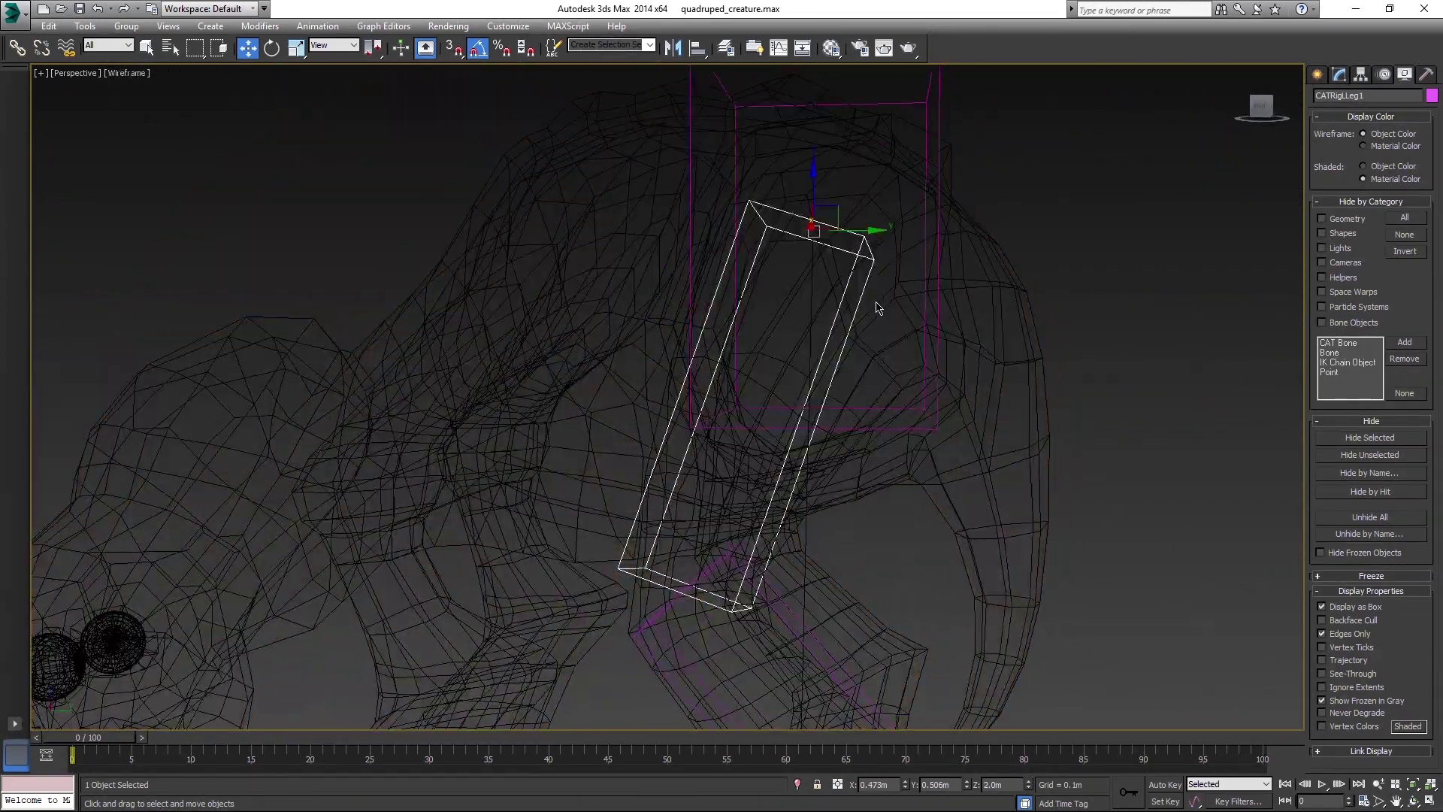
# - Nudge the joint between the left leg's middle and lower bones to fit inside the creature's lower hind leg
pyautogui.keyDown('alt'); pyautogui.moveTo(878, 308); pyautogui.dragTo(774, 402, button='middle'); pyautogui.keyUp('alt')
pyautogui.moveTo(782, 601); pyautogui.dragTo(801, 338, button='middle')
pyautogui.click(809, 399)
pyautogui.press('F3')
pyautogui.press('F3')
pyautogui.click(824, 441)
pyautogui.press('F3')
pyautogui.moveTo(824, 441)
pyautogui.mouseDown(button='middle')
pyautogui.moveTo(831, 572)
pyautogui.moveTo(1063, 493)
pyautogui.moveTo(842, 481)
pyautogui.mouseUp(button='middle')
pyautogui.click(855, 553)
pyautogui.press('F3')
pyautogui.press('F3')
pyautogui.moveTo(832, 412); pyautogui.dragTo(840, 425)
# - Lower the left leg's knee joint slightly in the side view to match the creature's knee
pyautogui.click(693, 251)
pyautogui.moveTo(693, 251); pyautogui.dragTo(837, 336, button='middle')
pyautogui.press('l')
pyautogui.press('F3')
pyautogui.moveTo(920, 384); pyautogui.dragTo(924, 409)
# - Move the upper end of the left upper leg bone to about Y 0.514 m and Z 1.988 m in the side view
pyautogui.scroll(-3, 924, 411)
pyautogui.moveTo(925, 411); pyautogui.dragTo(925, 513, button='middle')
pyautogui.click(827, 283)
pyautogui.moveTo(847, 269); pyautogui.dragTo(842, 270)
pyautogui.moveTo(856, 662); pyautogui.dragTo(865, 338, button='middle')
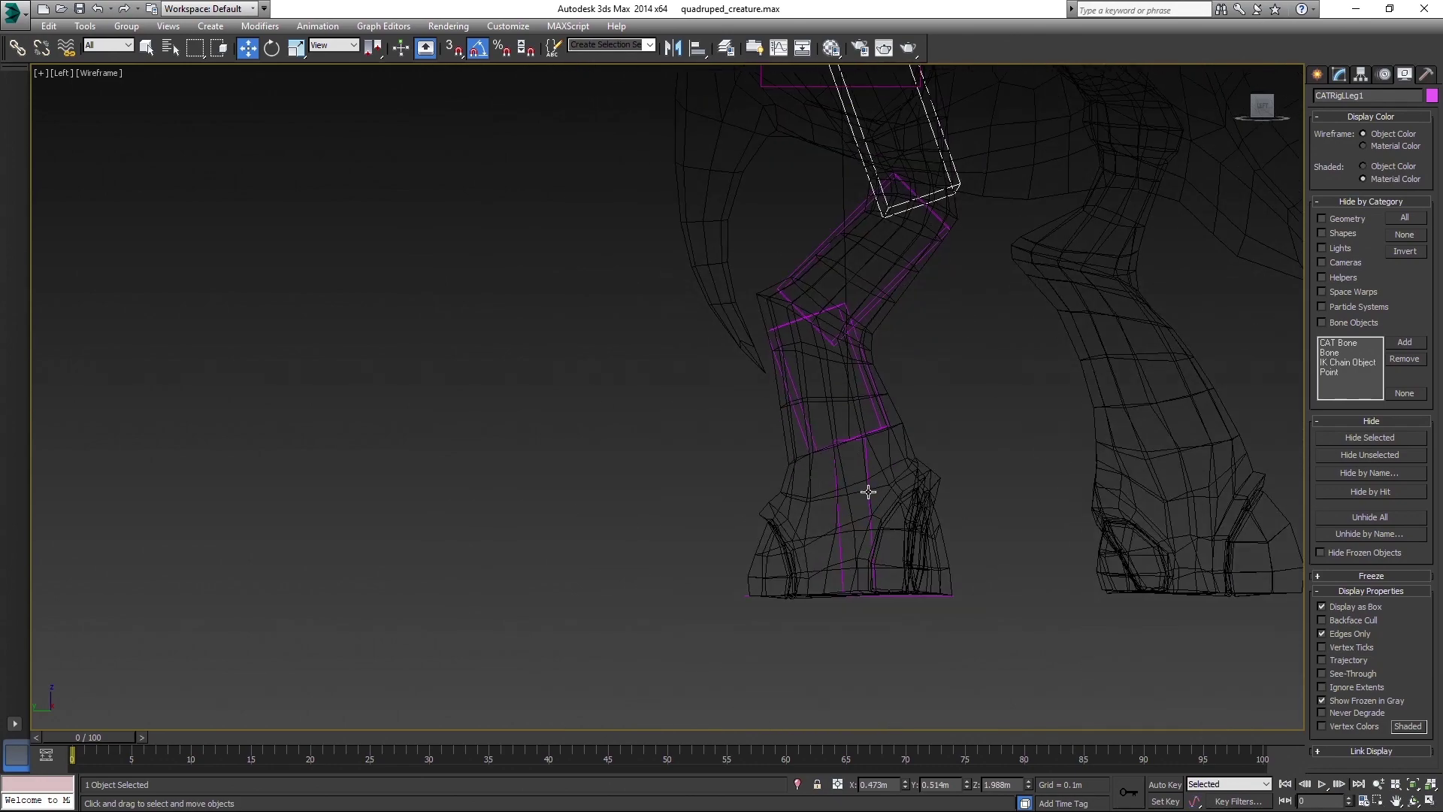
# - Set the left ankle bone's height to 45 and width to 35 so it fills the foot
pyautogui.click(868, 472)
pyautogui.click(867, 469)
pyautogui.press('F3')
pyautogui.click(1339, 74)
pyautogui.press('F3')
pyautogui.click(1412, 363)
pyautogui.moveTo(1412, 364)
pyautogui.mouseDown()
pyautogui.moveTo(1416, 105)
pyautogui.moveTo(1336, 378)
pyautogui.mouseUp()
pyautogui.write('45')
pyautogui.moveTo(1392, 363); pyautogui.dragTo(1331, 368)
pyautogui.write('35')
pyautogui.press('F3')
# - Set both the width and depth of the left leg's third bone to 14
pyautogui.moveTo(1105, 460)
pyautogui.keyDown('alt'); pyautogui.mouseDown(button='middle')
pyautogui.moveTo(666, 457)
pyautogui.moveTo(812, 459)
pyautogui.mouseUp(button='middle'); pyautogui.keyUp('alt')
pyautogui.moveTo(819, 459); pyautogui.dragTo(819, 554, button='middle')
pyautogui.click(892, 451)
pyautogui.moveTo(1396, 585); pyautogui.dragTo(1349, 586)
pyautogui.write('14')
pyautogui.moveTo(1395, 598); pyautogui.dragTo(1351, 599)
pyautogui.write('14')
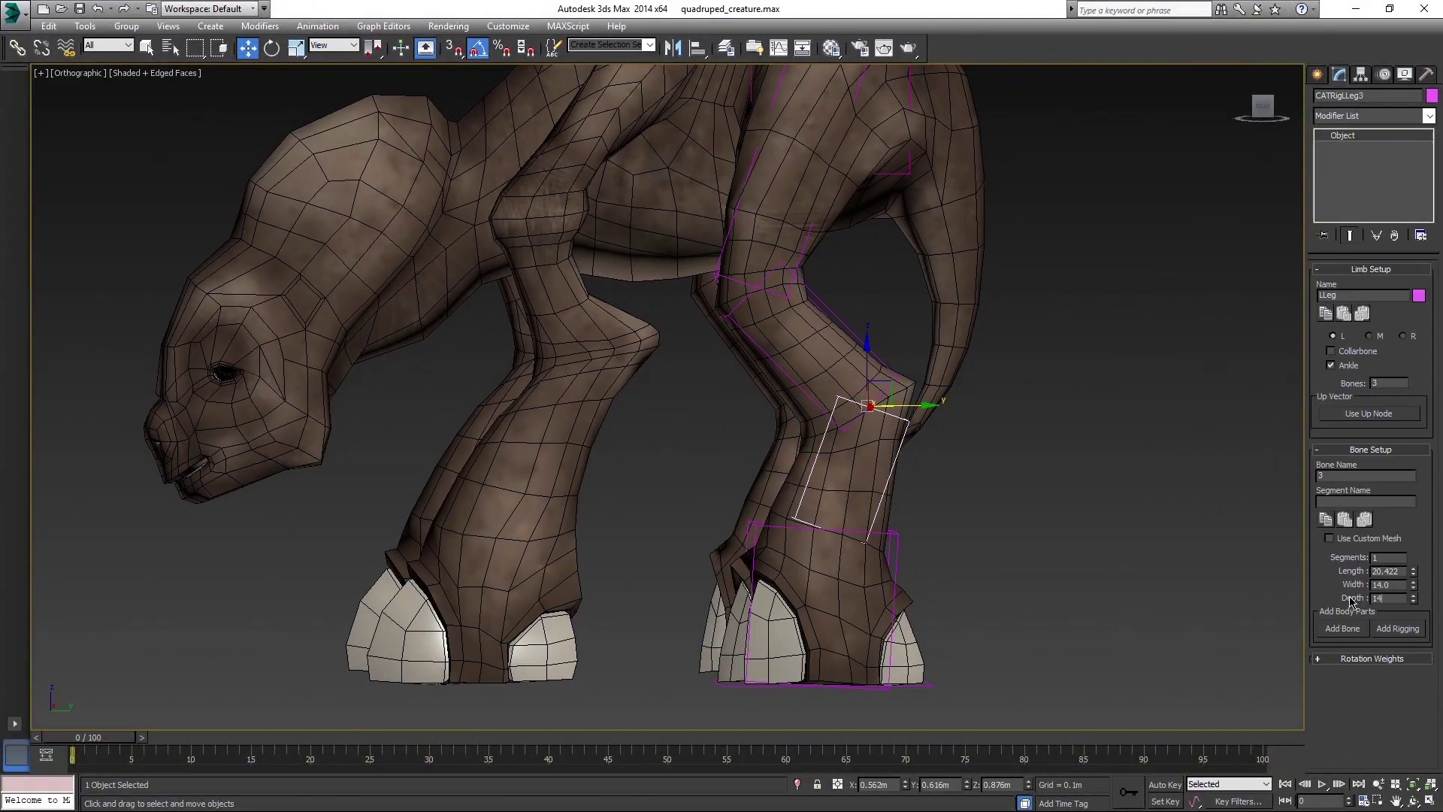
# - Add a second leg to the pelvis for the creature's right hind leg
pyautogui.click(1047, 419)
pyautogui.press('F3')
pyautogui.press('F3')
pyautogui.scroll(-4, 1047, 418)
pyautogui.moveTo(1047, 419)
pyautogui.mouseDown(button='middle')
pyautogui.moveTo(1050, 489)
pyautogui.moveTo(1072, 466)
pyautogui.moveTo(871, 413)
pyautogui.moveTo(869, 284)
pyautogui.moveTo(738, 348)
pyautogui.moveTo(870, 371)
pyautogui.moveTo(854, 162)
pyautogui.mouseUp(button='middle')
pyautogui.press('p')
pyautogui.press('F3')
pyautogui.press('F3')
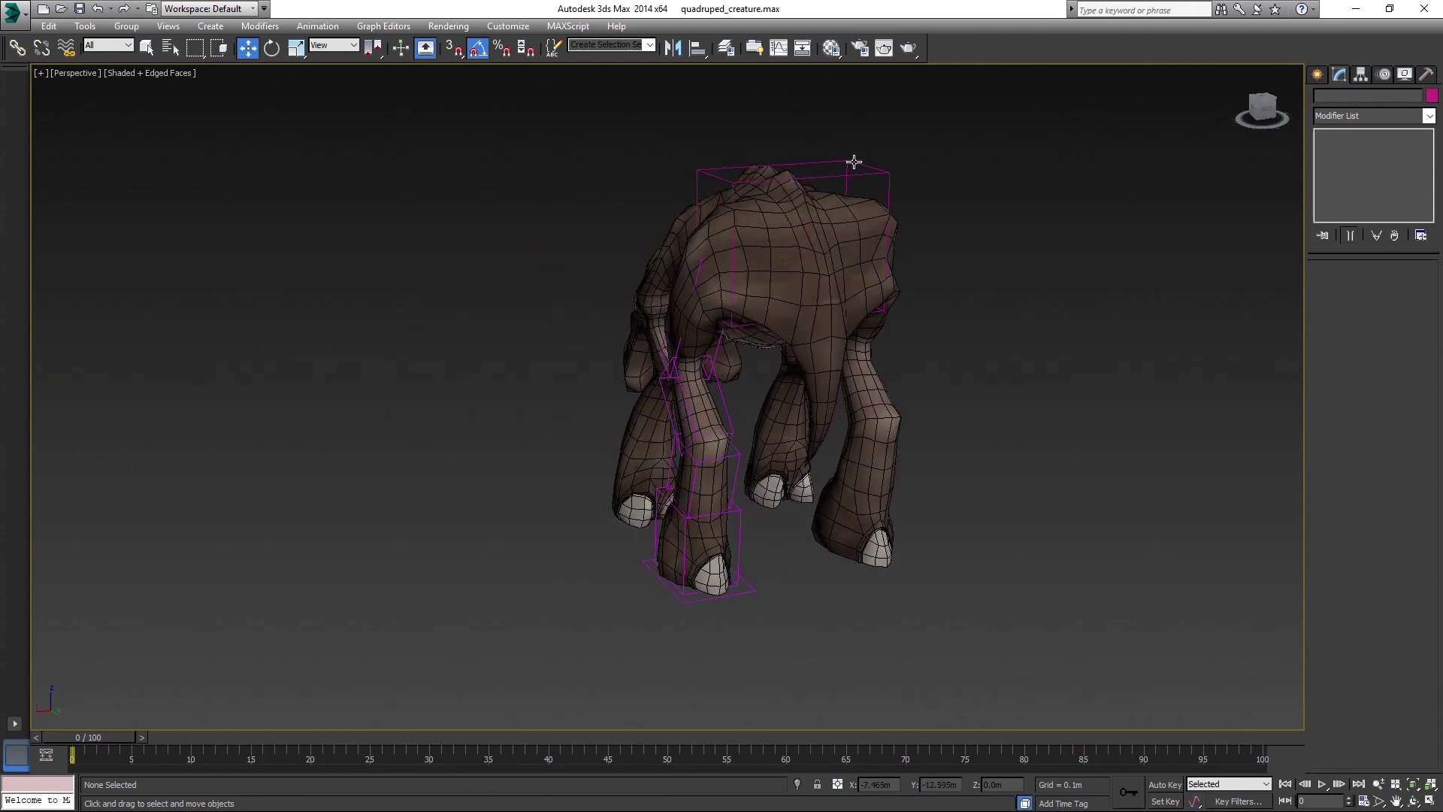
pyautogui.click(854, 162)
pyautogui.click(1352, 402)
pyautogui.keyDown('alt'); pyautogui.moveTo(1118, 403); pyautogui.dragTo(1085, 394, button='middle'); pyautogui.keyUp('alt')
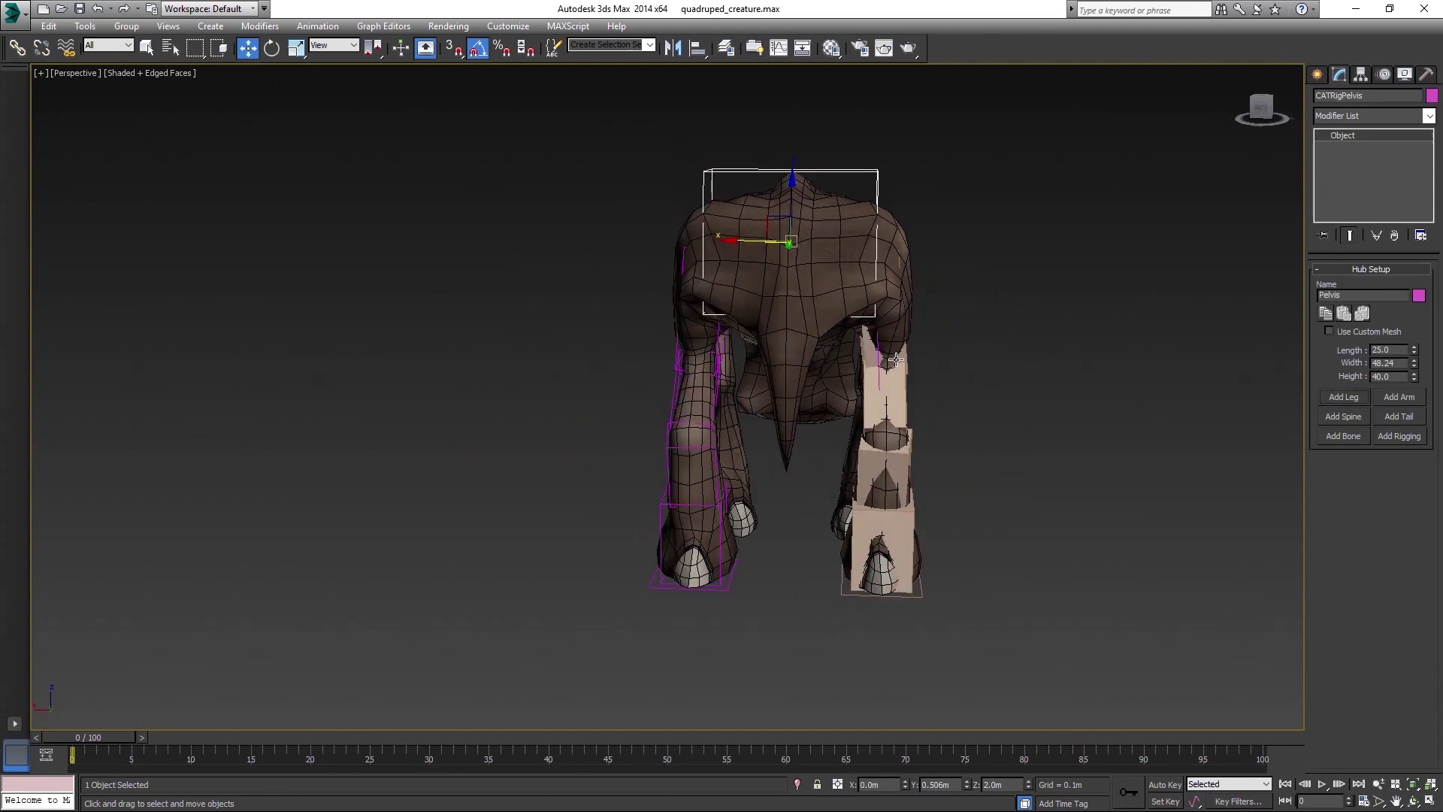
# - Display all the right hind leg bones as boxes
pyautogui.doubleClick(896, 360)
pyautogui.click(1408, 73)
pyautogui.click(1351, 606)
pyautogui.click(1168, 347)
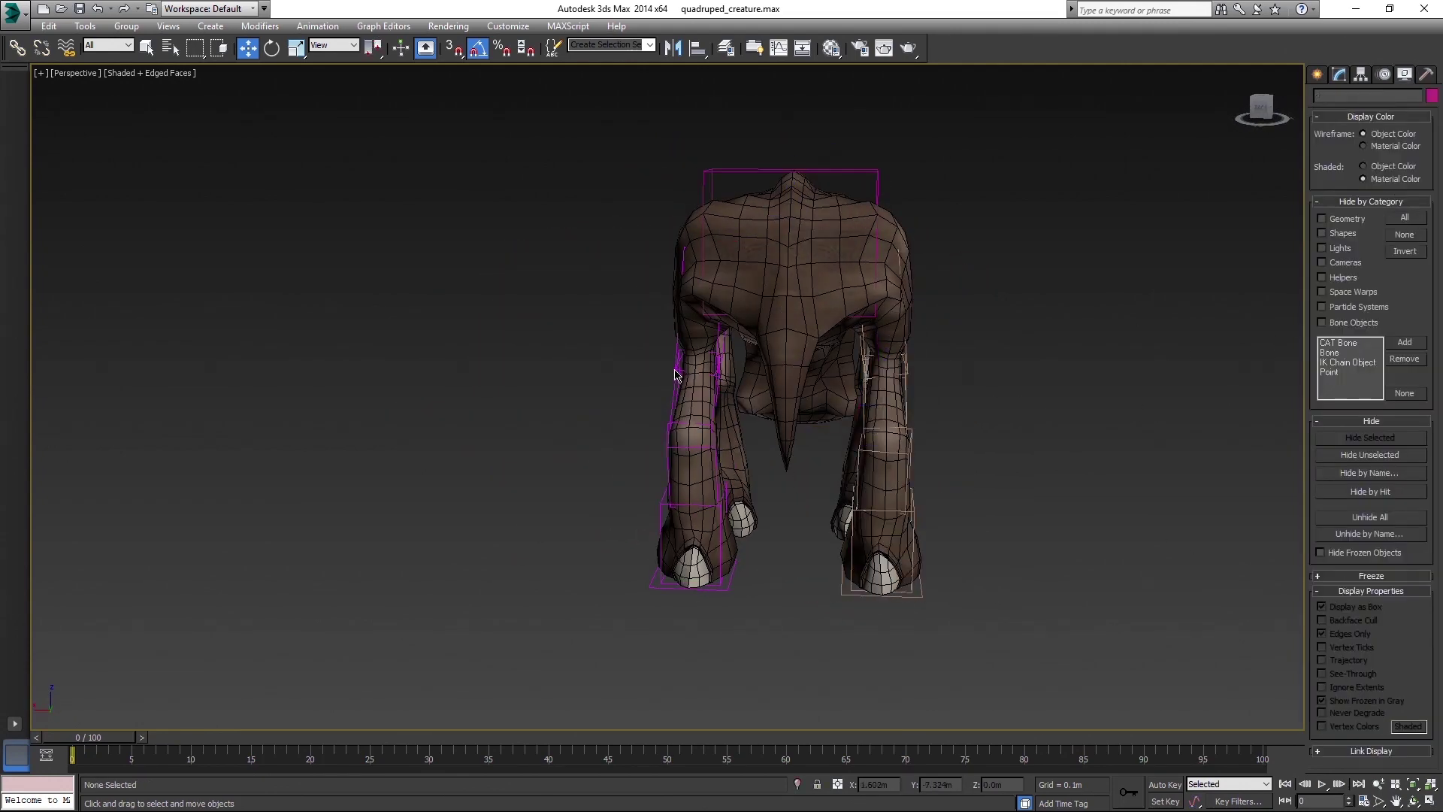
# - Try renaming only the left upper leg bone as CATRigBLLeg1 and check the names of the bones below it
pyautogui.click(677, 374)
pyautogui.keyDown('alt'); pyautogui.moveTo(676, 374); pyautogui.dragTo(864, 361, button='middle'); pyautogui.keyUp('alt')
pyautogui.click(1340, 75)
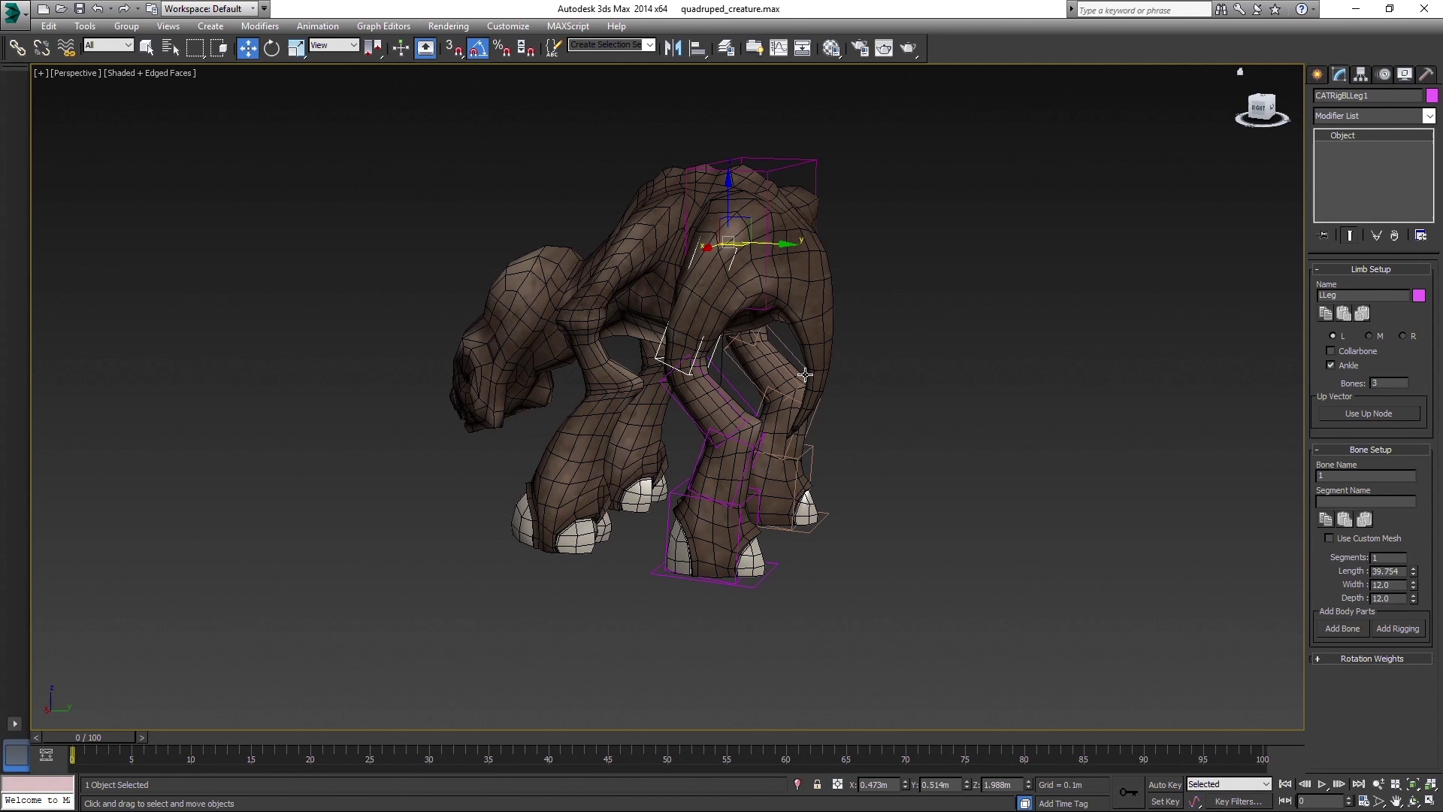
pyautogui.click(736, 398)
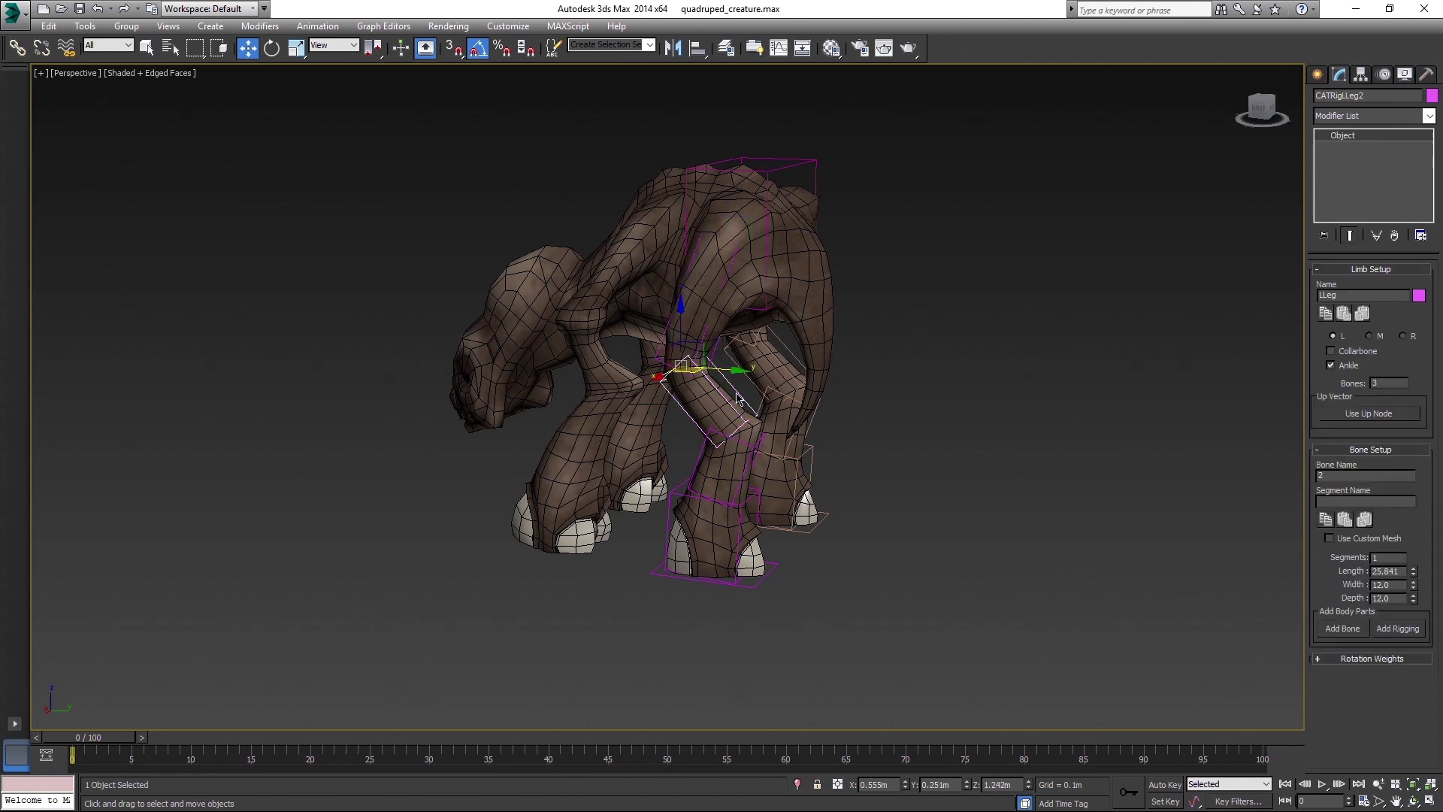
pyautogui.click(705, 450)
# - Rename the left hind limb as BLLeg in its limb setup and check the lower bones' names
pyautogui.click(663, 333)
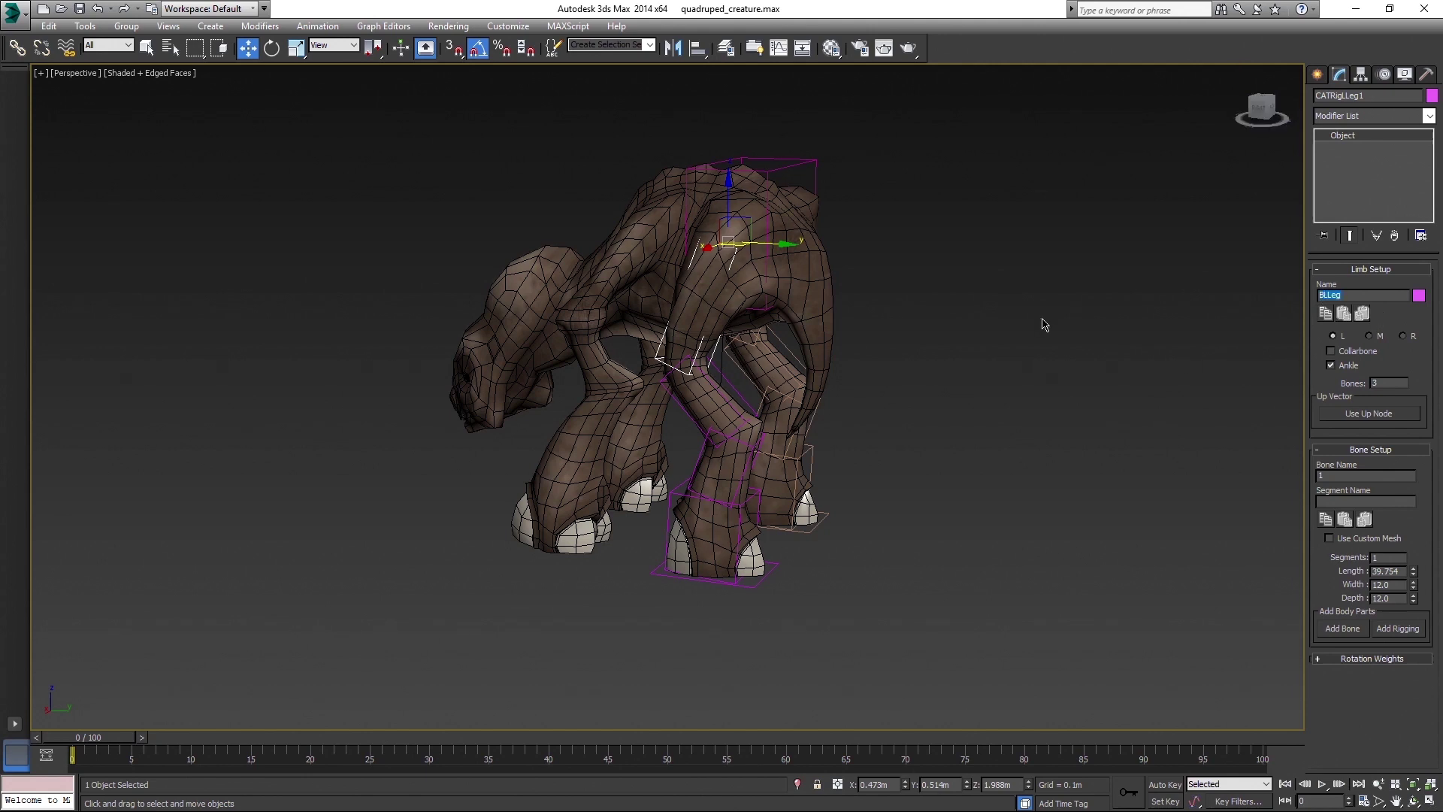
pyautogui.click(685, 402)
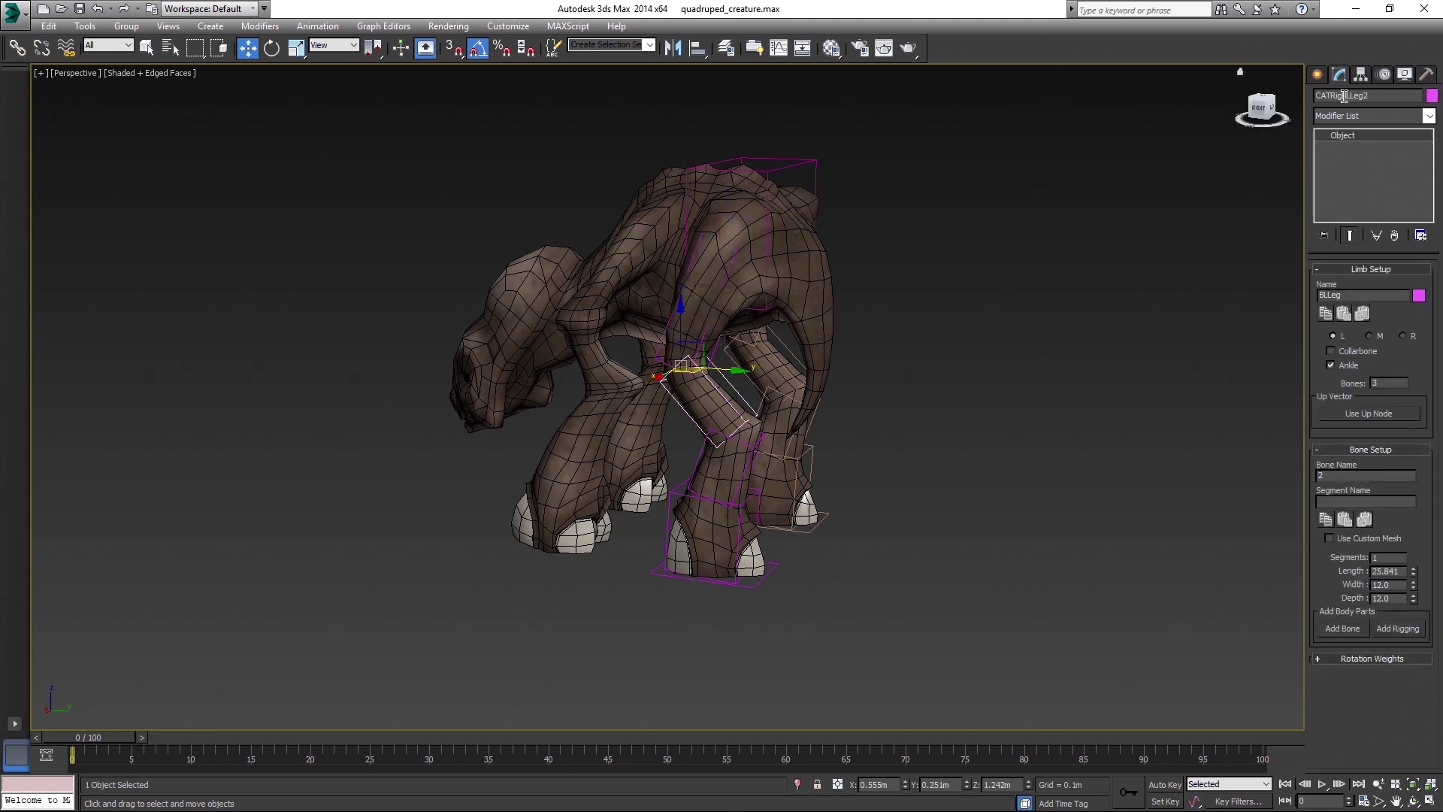
pyautogui.click(674, 490)
# - Rename the right hind limb as BRLeg in its limb setup and check the foot platform's name
pyautogui.moveTo(965, 254); pyautogui.dragTo(900, 375, button='middle')
pyautogui.click(899, 376)
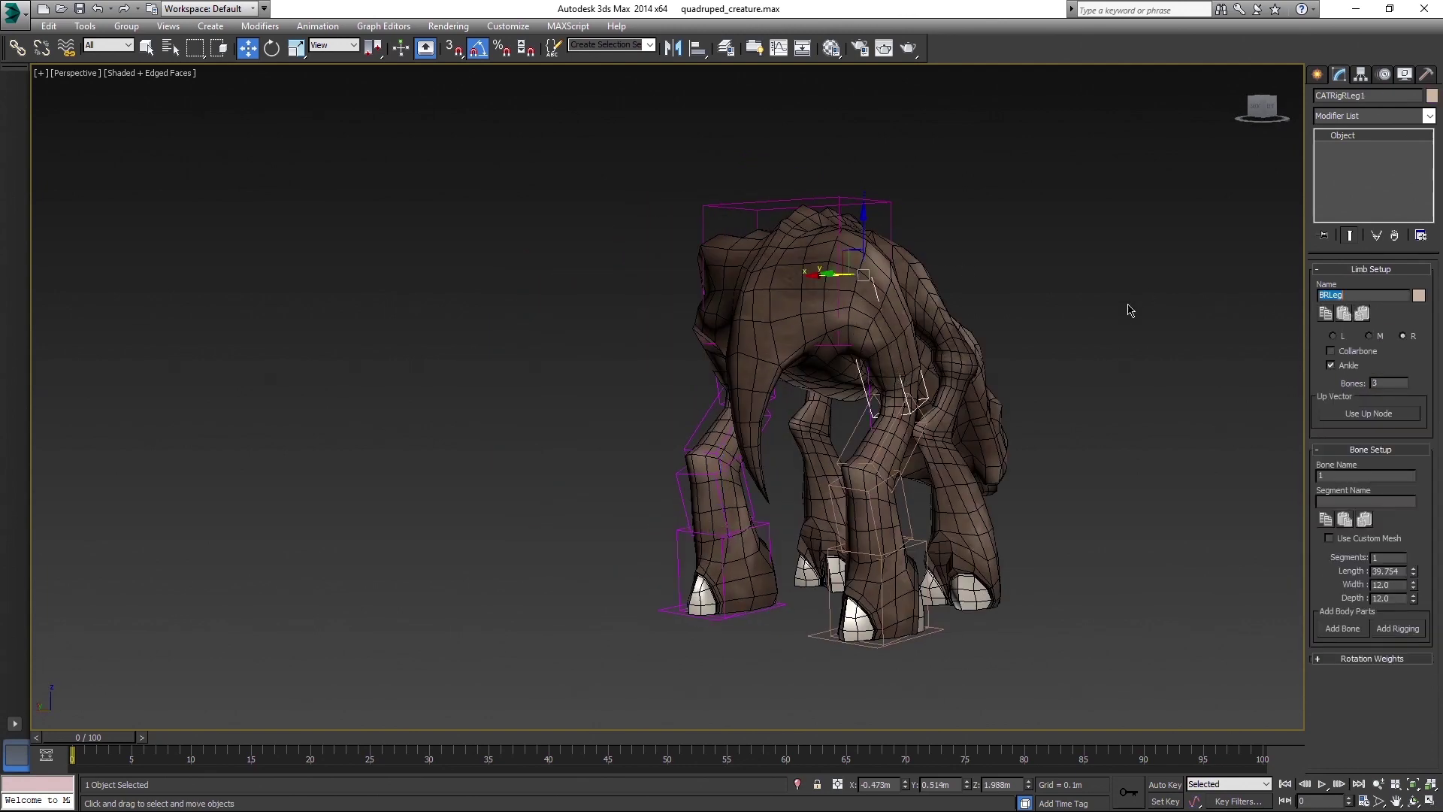
pyautogui.moveTo(1046, 362); pyautogui.dragTo(1036, 300, button='middle')
pyautogui.click(817, 576)
# - Add a spine to the pelvis
pyautogui.keyDown('alt'); pyautogui.moveTo(1184, 439); pyautogui.dragTo(1092, 459, button='middle'); pyautogui.keyUp('alt')
pyautogui.moveTo(1091, 459); pyautogui.dragTo(858, 500, button='middle')
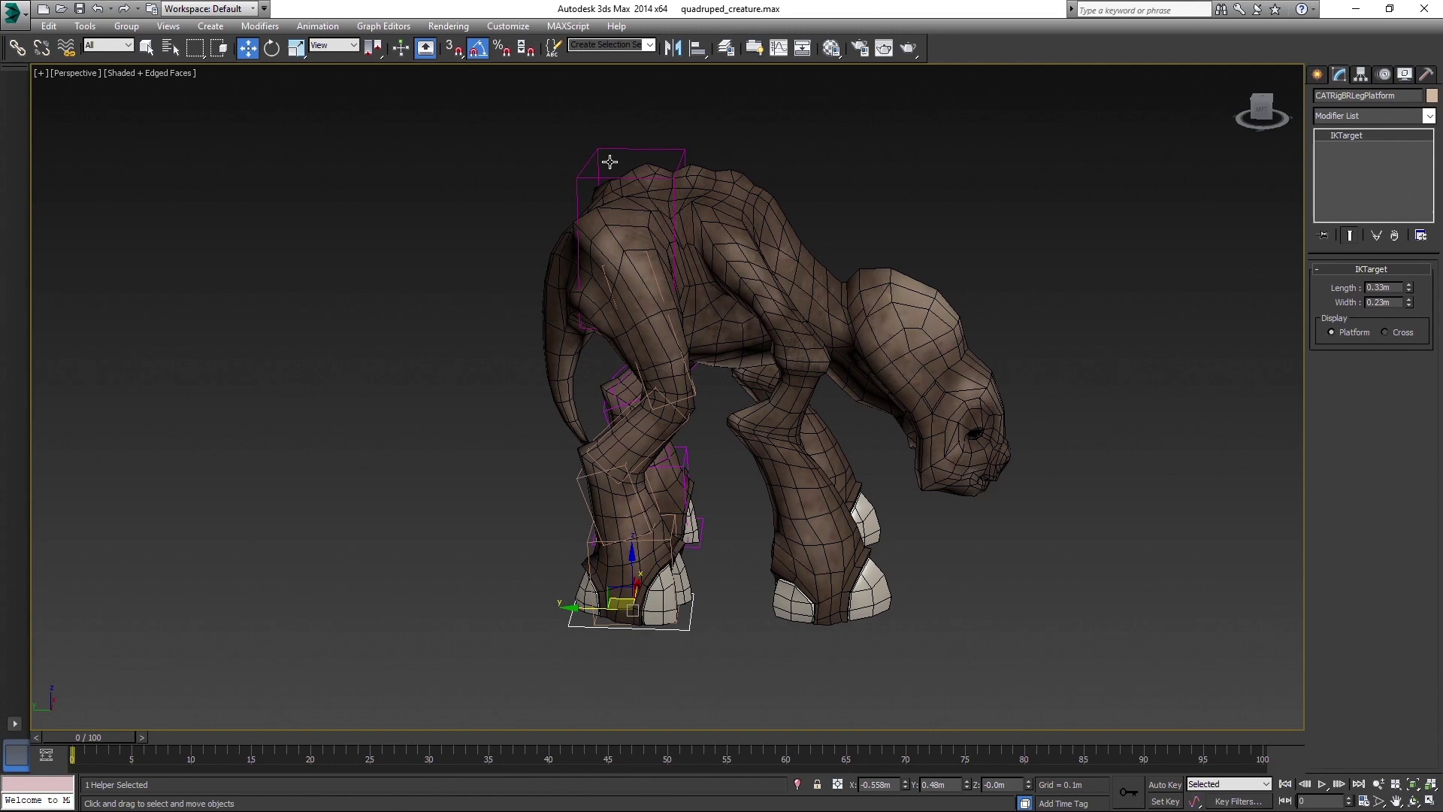
pyautogui.click(624, 179)
pyautogui.click(1343, 417)
pyautogui.moveTo(798, 156); pyautogui.dragTo(931, 475, button='middle')
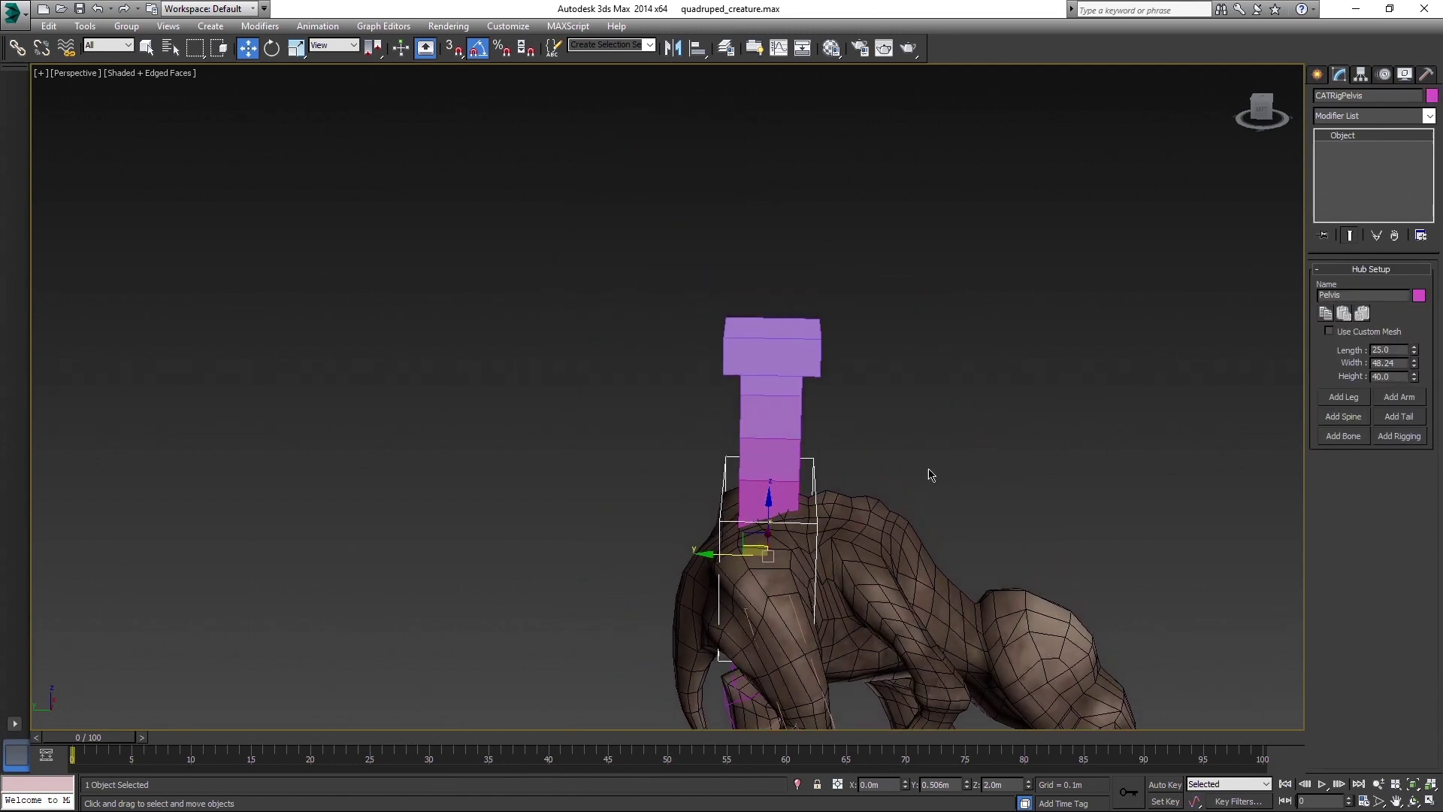
# - Rotate the spine's direction vector 90 degrees forward at sub-object level so the spine runs horizontally towards the head
pyautogui.click(813, 352)
pyautogui.press('F3')
pyautogui.moveTo(863, 425); pyautogui.dragTo(896, 364, button='middle')
pyautogui.click(809, 326)
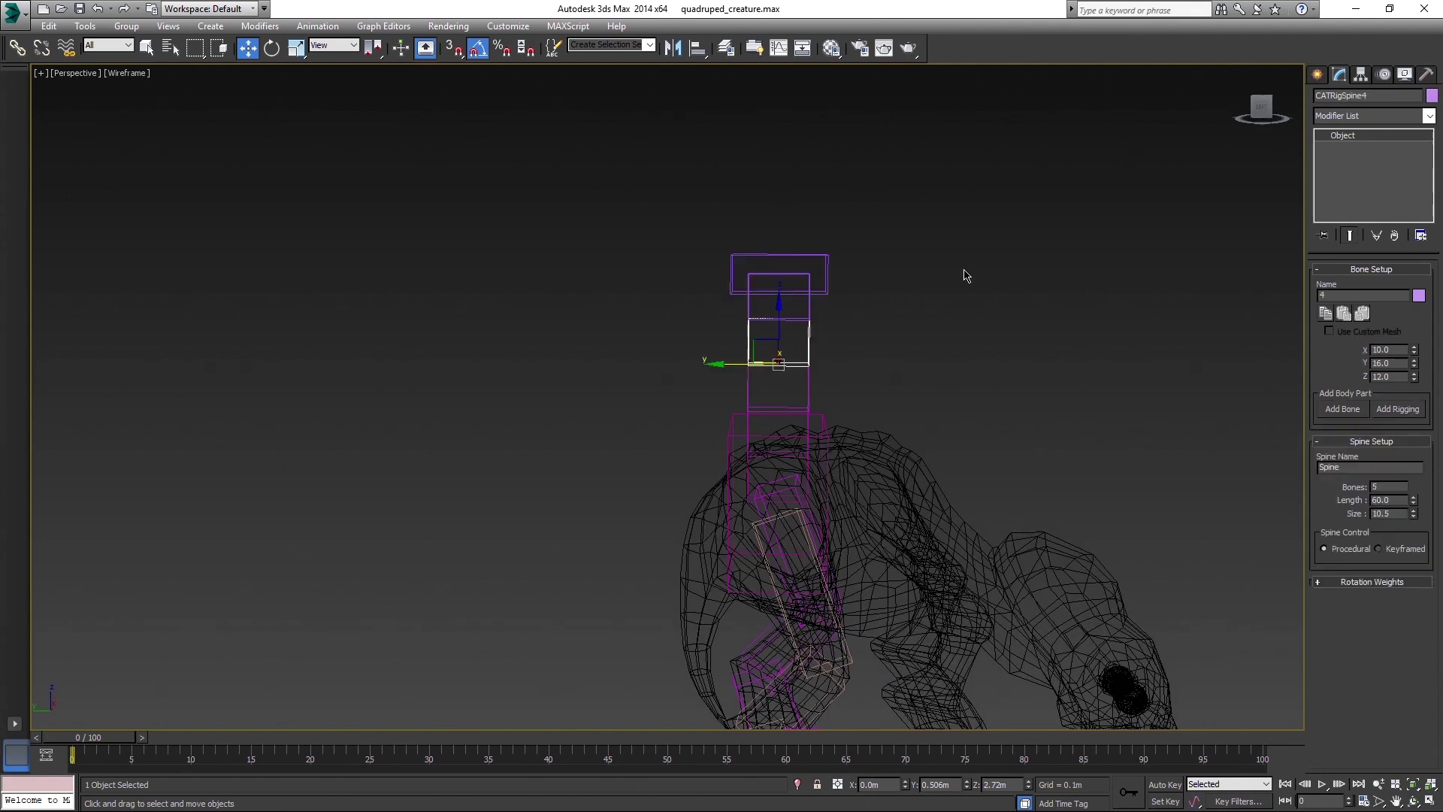
pyautogui.click(1384, 75)
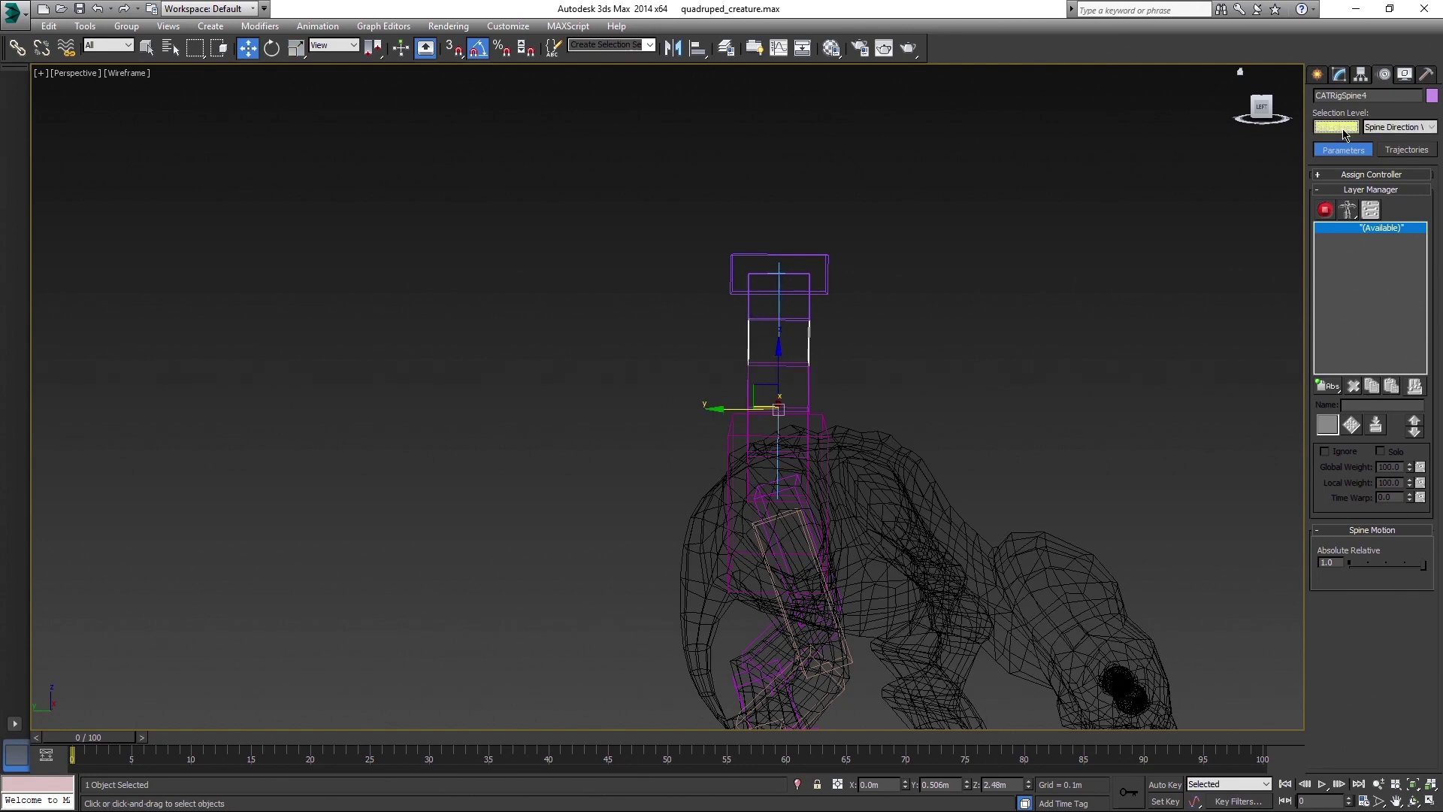
pyautogui.moveTo(779, 314); pyautogui.dragTo(806, 272, button='middle')
pyautogui.press('e')
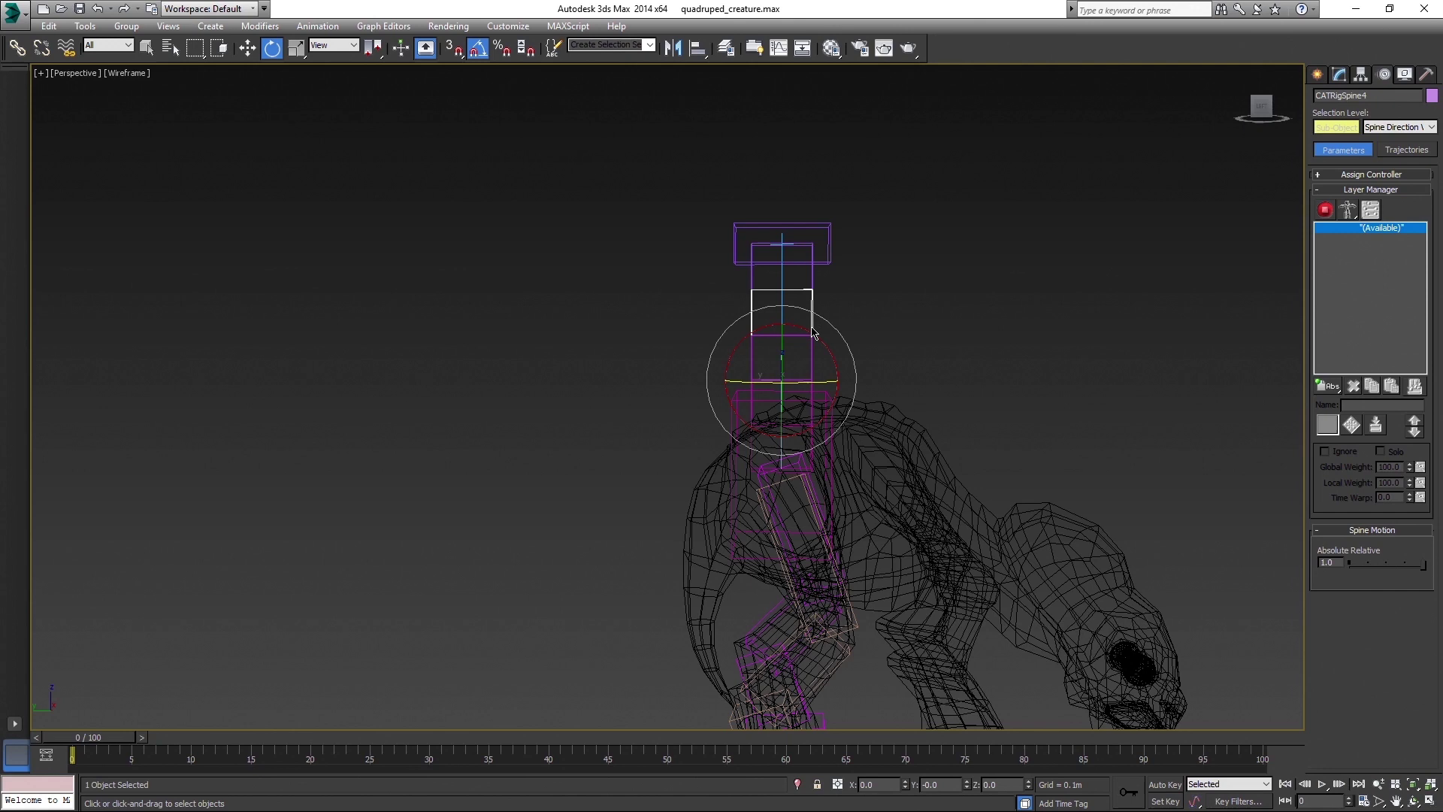
pyautogui.moveTo(818, 336); pyautogui.dragTo(857, 383)
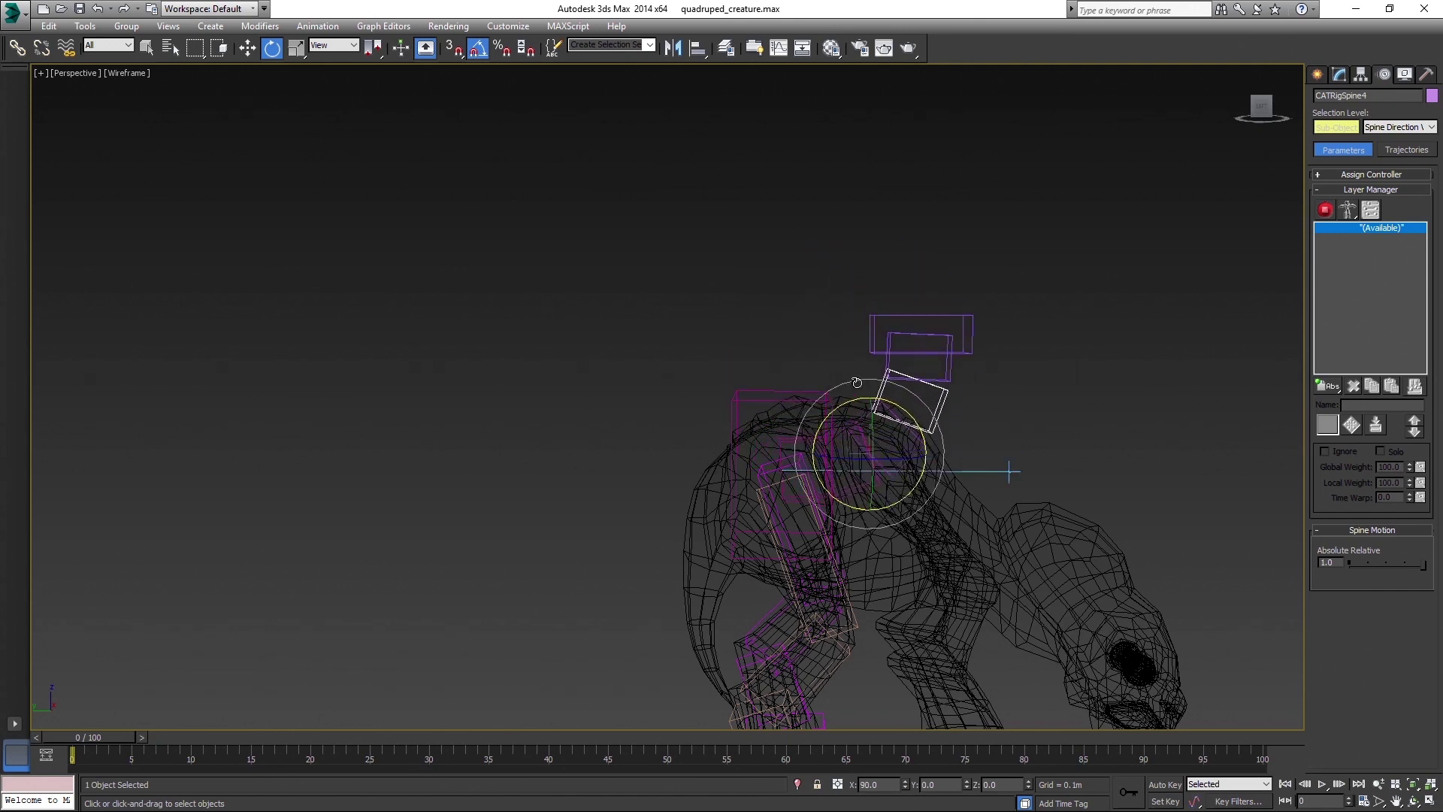
pyautogui.click(1341, 130)
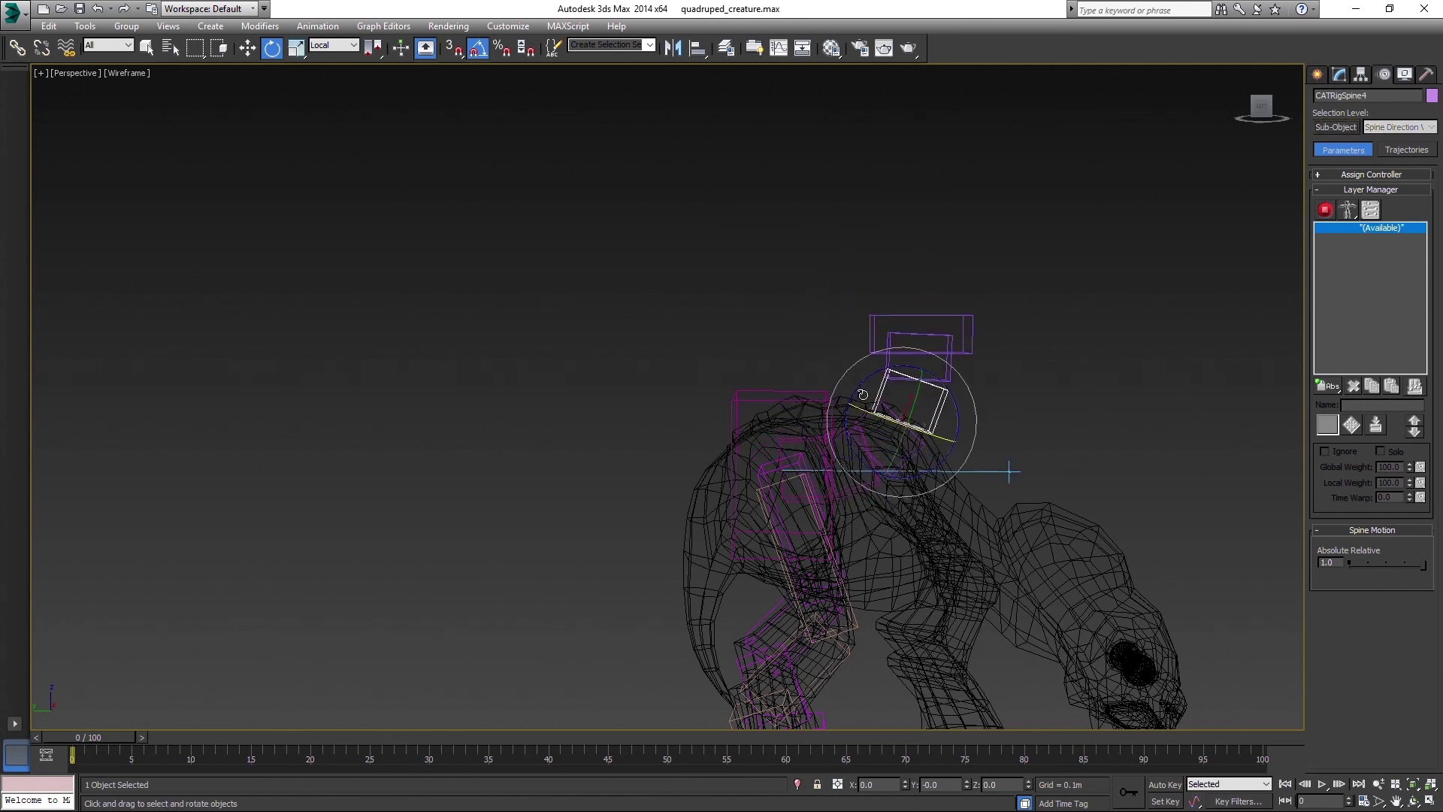
# - Rotate the hub at the spine's far end forward so it lines up with the horizontal spine
pyautogui.click(929, 316)
pyautogui.moveTo(966, 304); pyautogui.dragTo(1008, 360)
pyautogui.moveTo(1074, 407); pyautogui.dragTo(1016, 373, button='middle')
# - Reduce the spine to 1 bone
pyautogui.click(886, 407)
pyautogui.click(1336, 78)
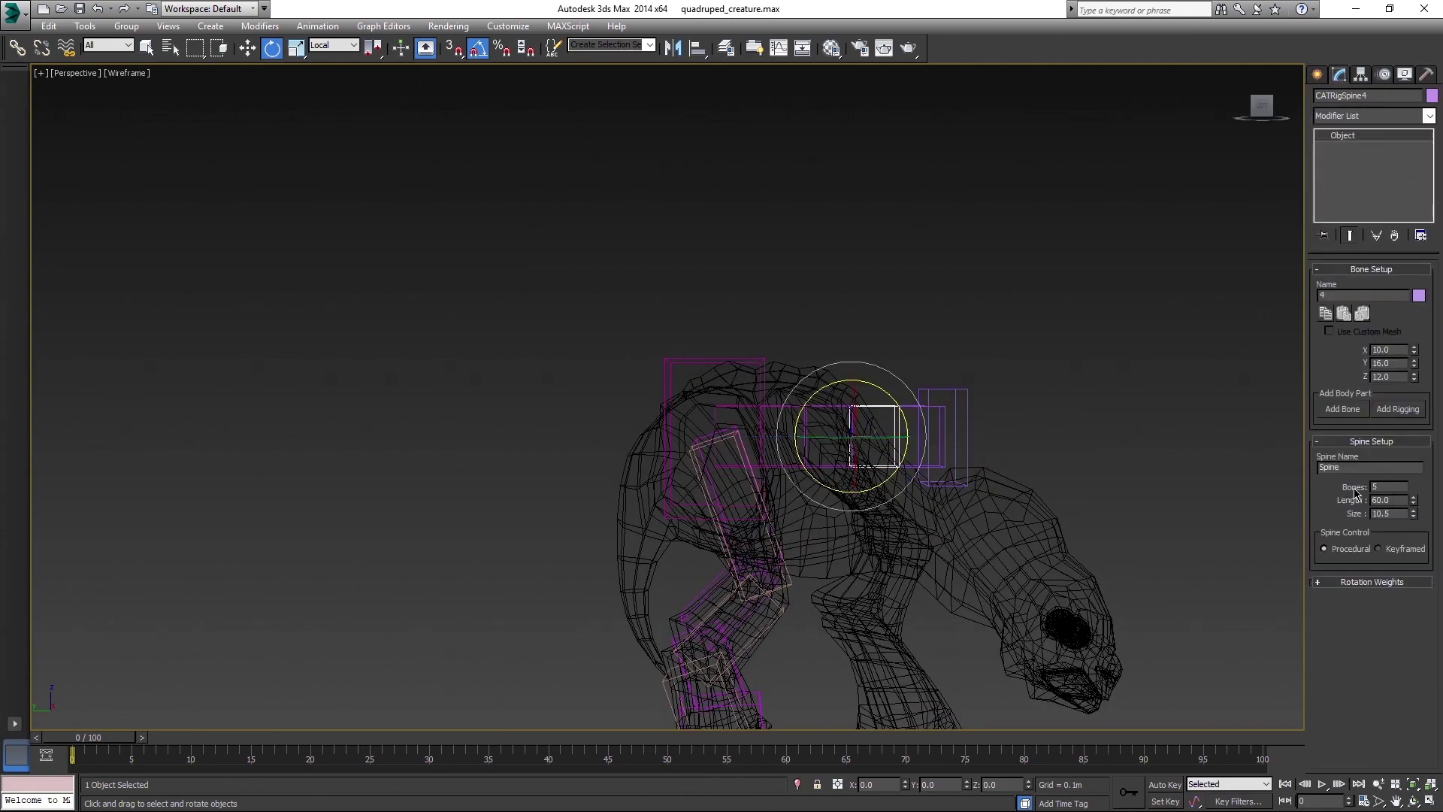
pyautogui.press('Return')
pyautogui.scroll(3, 1018, 409)
pyautogui.moveTo(1121, 454); pyautogui.dragTo(1154, 421, button='middle')
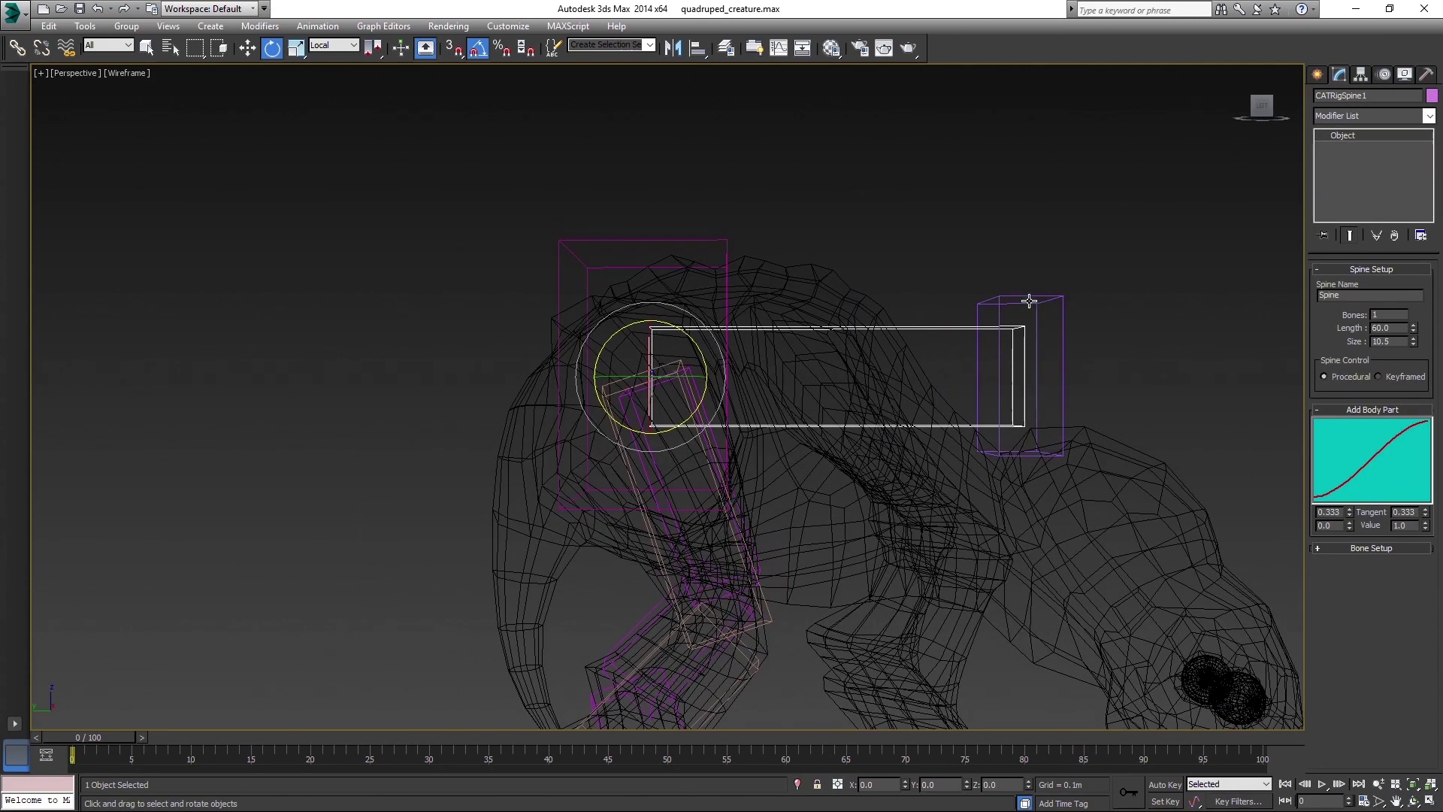
# - Move the front spine hub back towards the pelvis, to about Y -0.03 m, shortening the spine
pyautogui.click(1028, 302)
pyautogui.moveTo(1108, 366); pyautogui.dragTo(1027, 350, button='middle')
pyautogui.moveTo(894, 261); pyautogui.dragTo(834, 256, button='middle')
pyautogui.press('w')
pyautogui.moveTo(829, 357); pyautogui.dragTo(675, 357)
pyautogui.moveTo(796, 405); pyautogui.dragTo(879, 393, button='middle')
pyautogui.moveTo(776, 378); pyautogui.dragTo(725, 379)
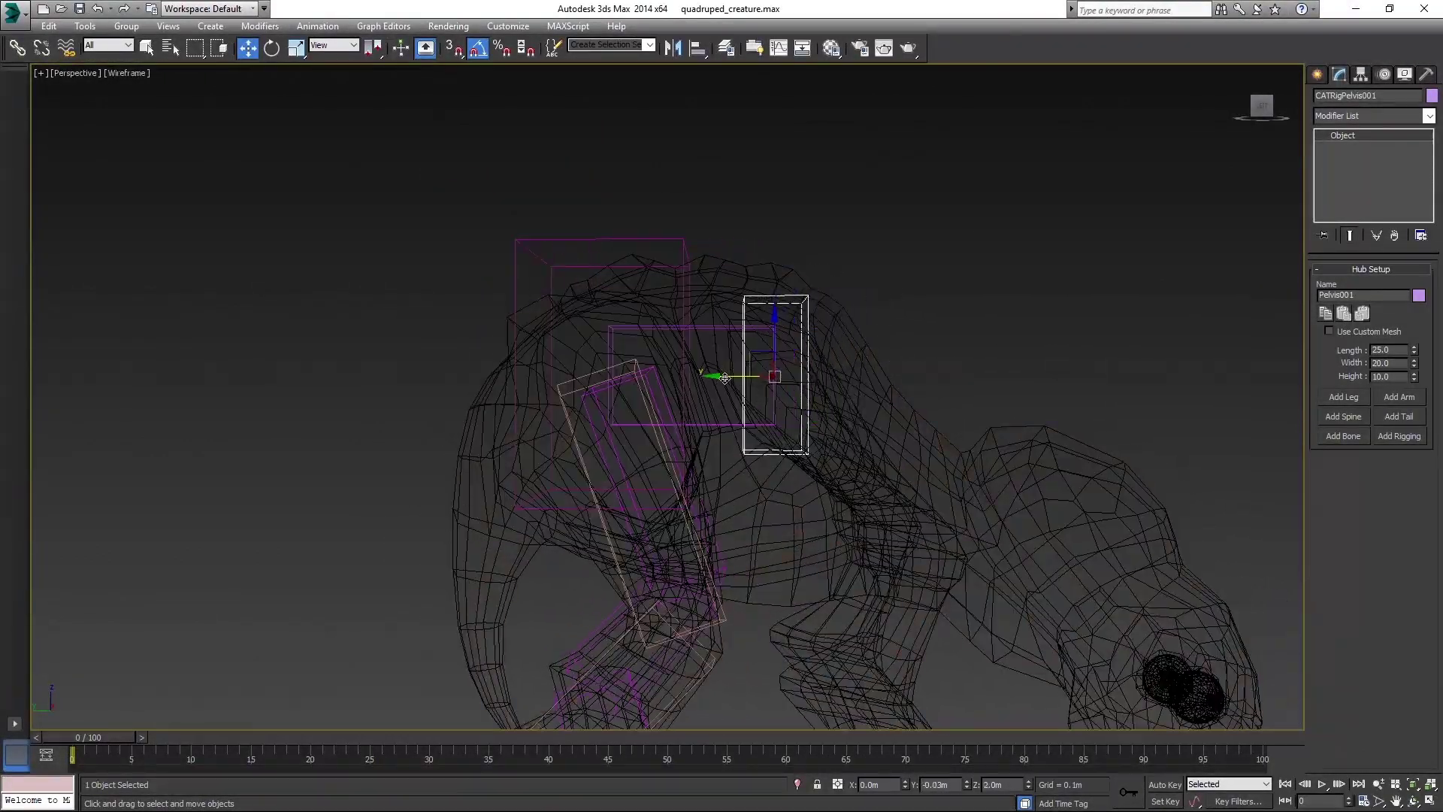
# - Increase the front spine hub's length to 40 in the side view
pyautogui.press('F3')
pyautogui.scroll(3, 830, 400)
pyautogui.moveTo(829, 400); pyautogui.dragTo(880, 439, button='middle')
pyautogui.press('l')
pyautogui.scroll(4, 794, 443)
pyautogui.press('F3')
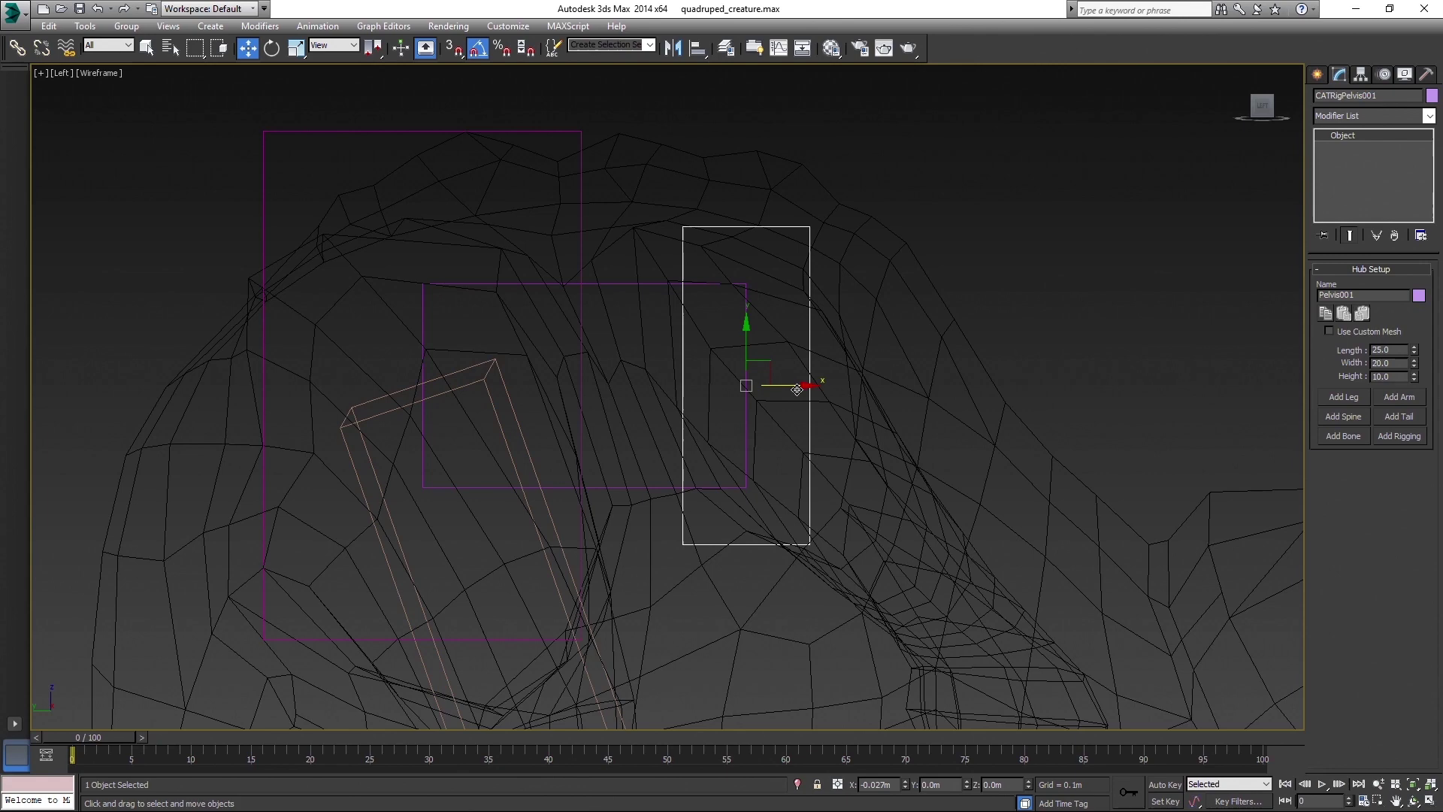
pyautogui.press('F3')
pyautogui.press('F3')
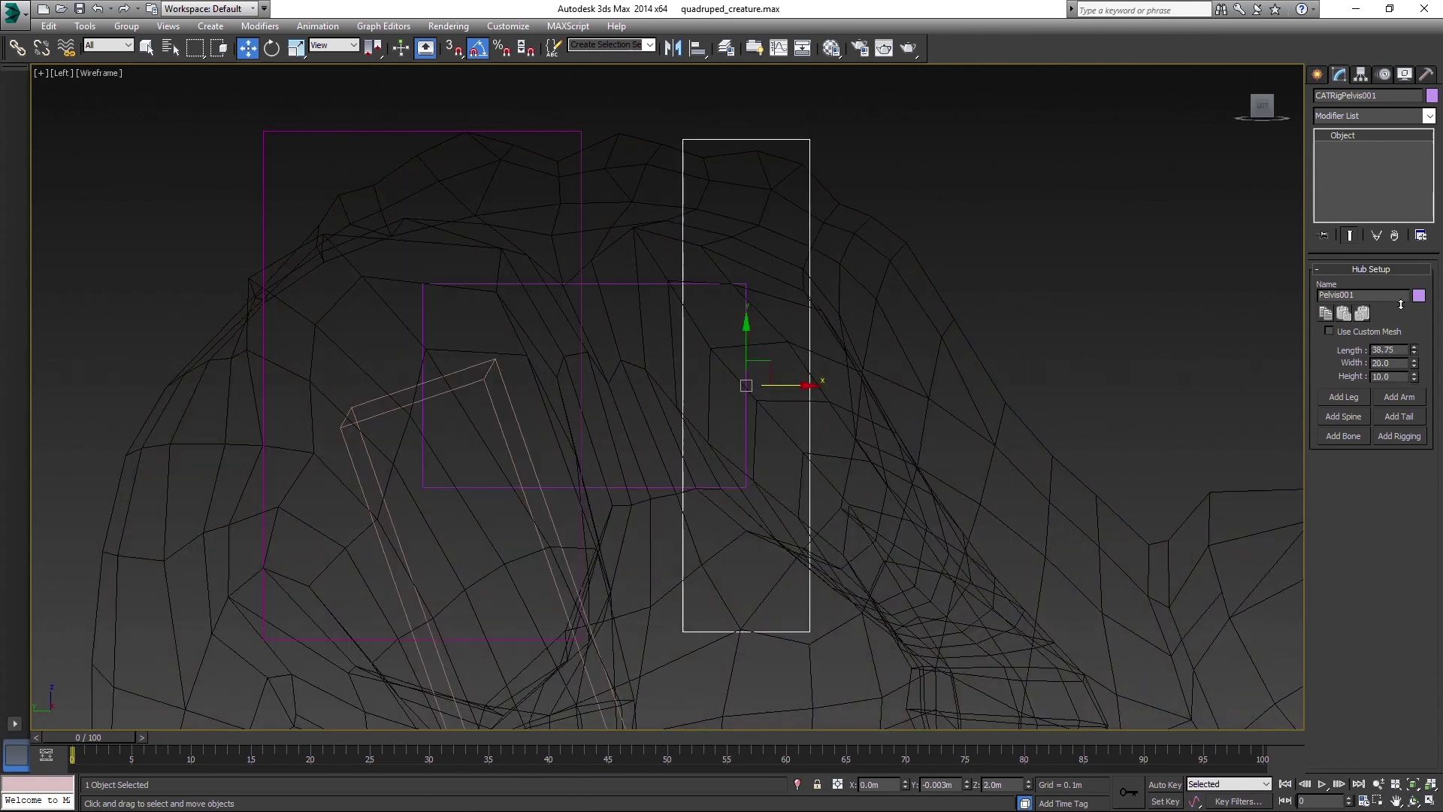
# - Move the spine bone's base forward to the pelvis's front edge and set the front hub's height to 17.3
pyautogui.click(622, 286)
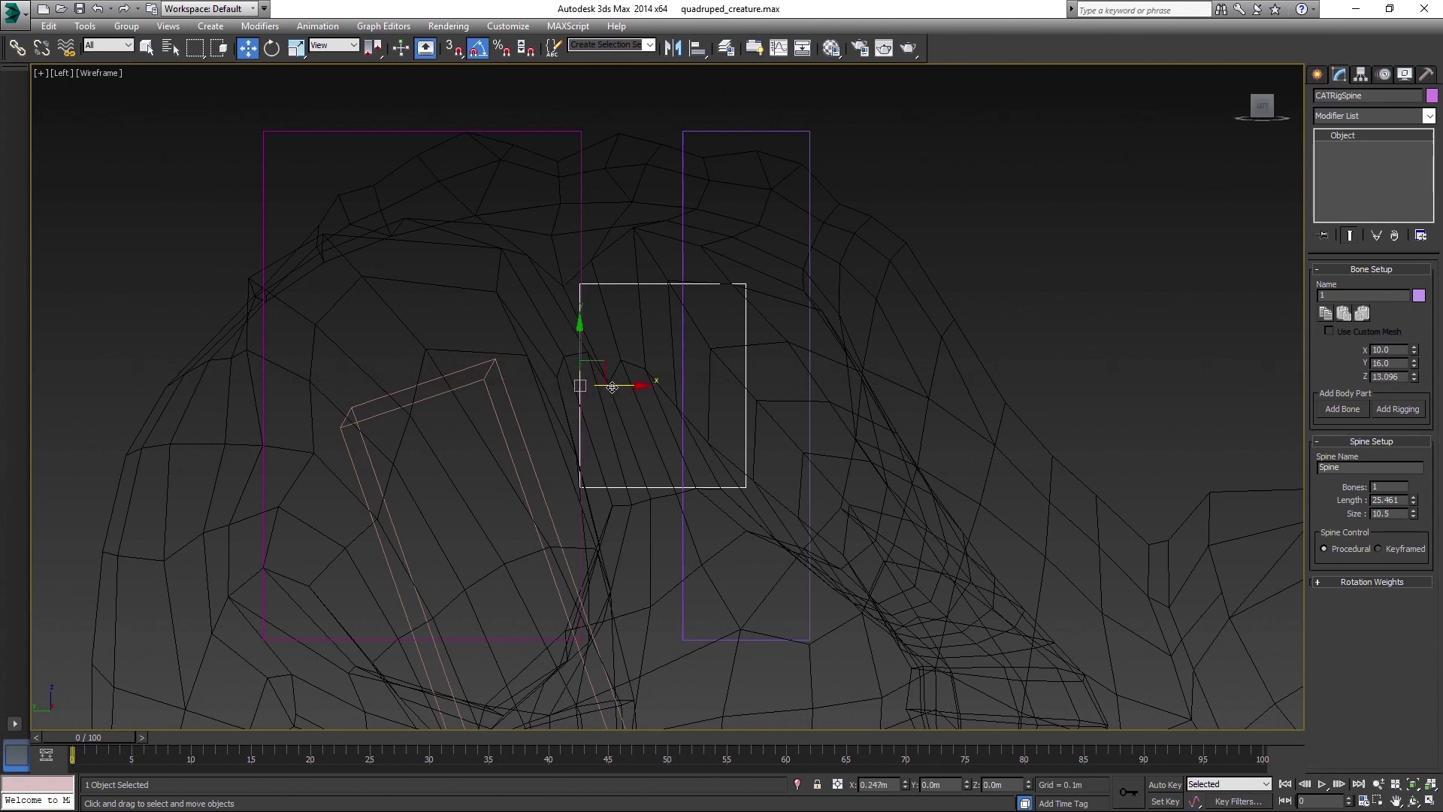
pyautogui.click(800, 131)
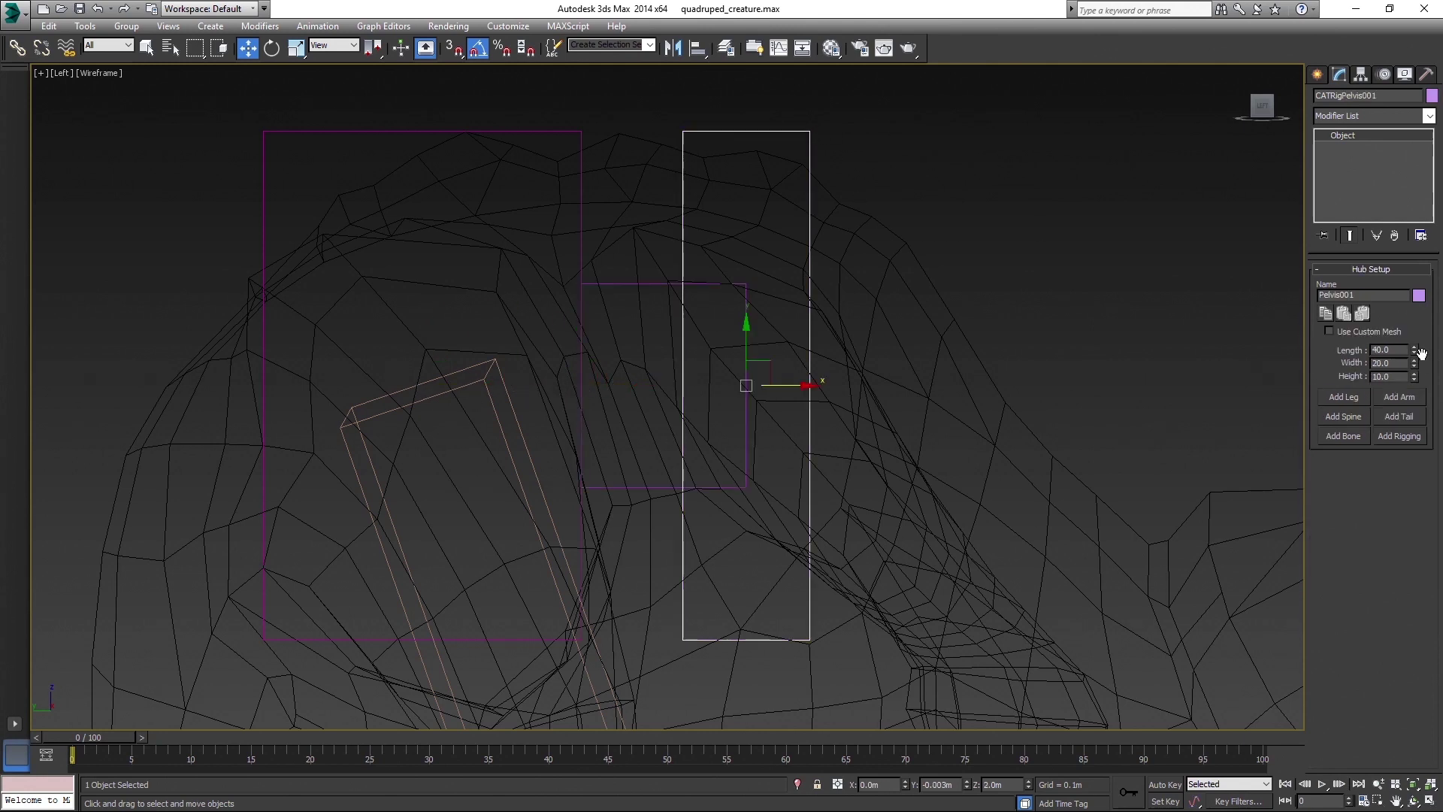
pyautogui.moveTo(1416, 375); pyautogui.dragTo(1424, 320)
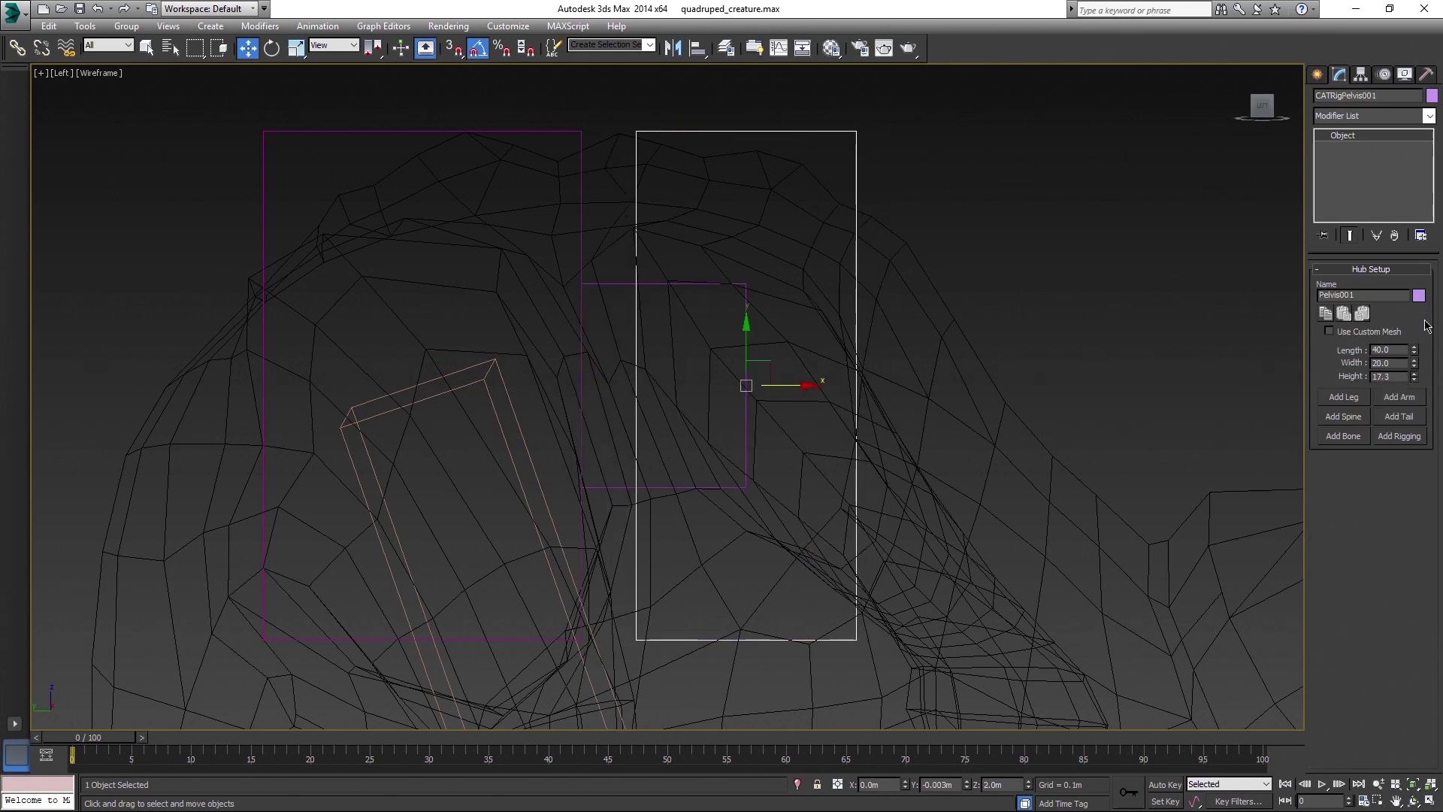
# - Add an Edit Poly modifier to the front spine hub and shift its vertices forward so the box starts at the spine's end
pyautogui.rightClick(1424, 320)
pyautogui.click(1390, 114)
pyautogui.press('e')
pyautogui.press('e')
pyautogui.press('e')
pyautogui.press('e')
pyautogui.click(1390, 133)
pyautogui.click(1335, 390)
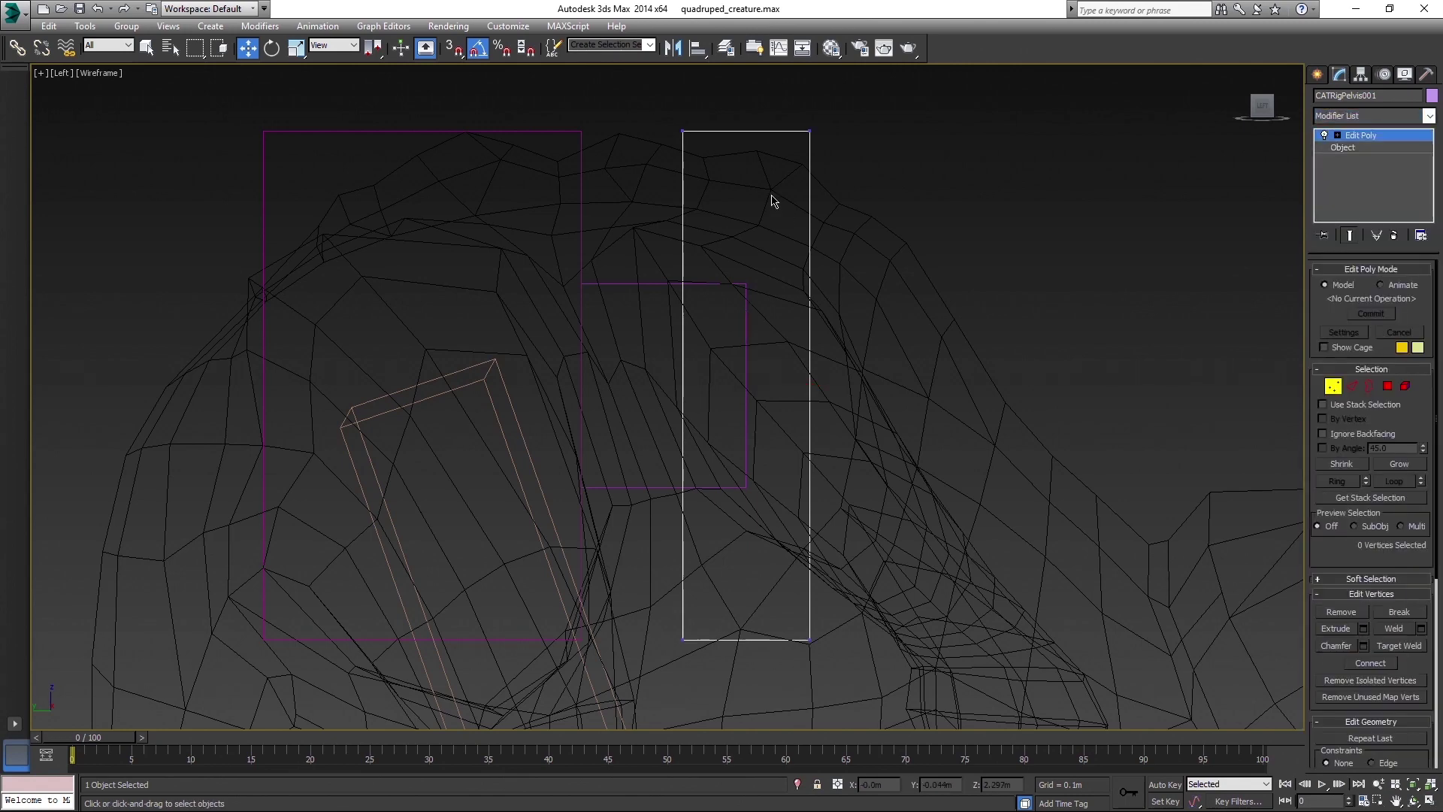
pyautogui.moveTo(781, 384); pyautogui.dragTo(843, 395)
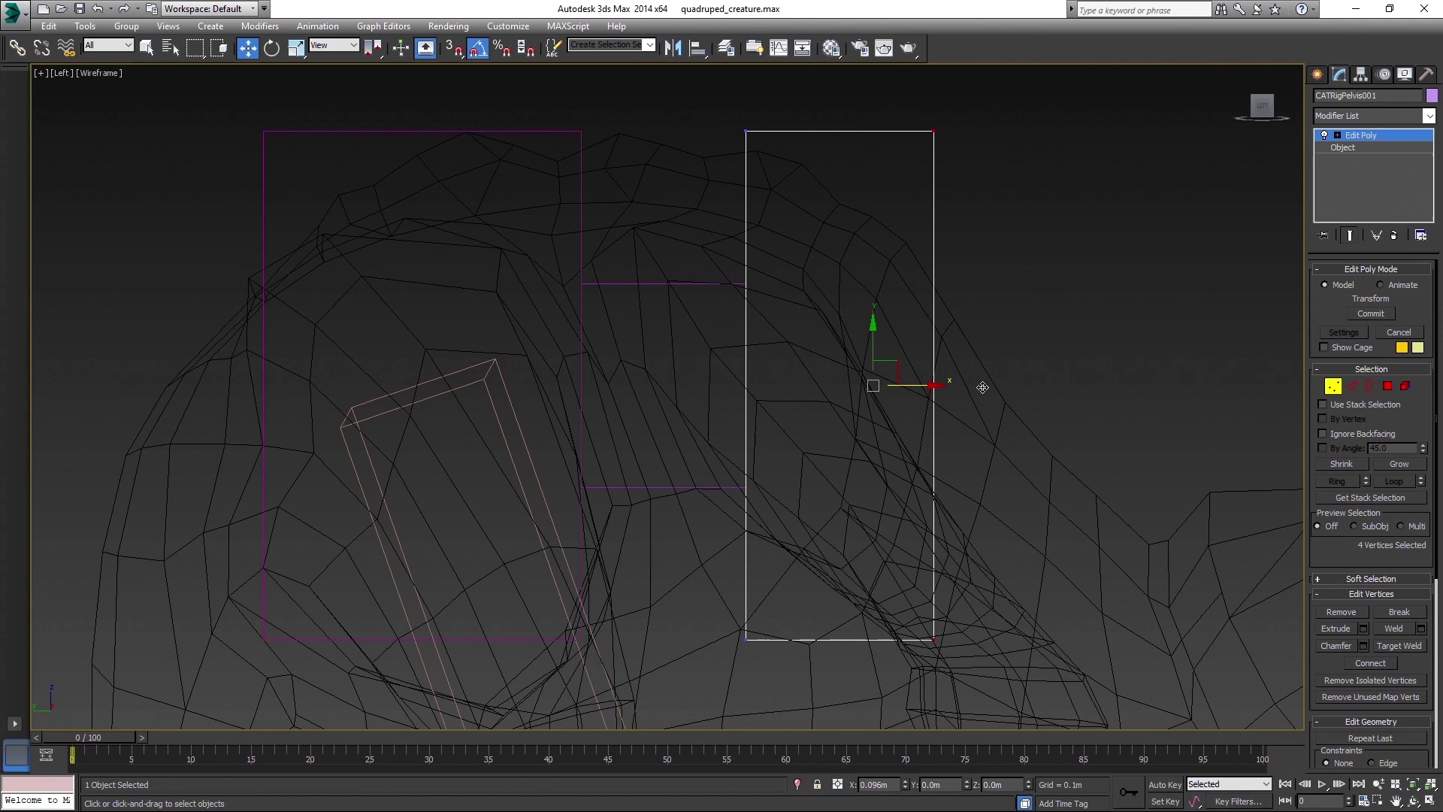
pyautogui.scroll(-5, 944, 315)
pyautogui.scroll(2, 934, 312)
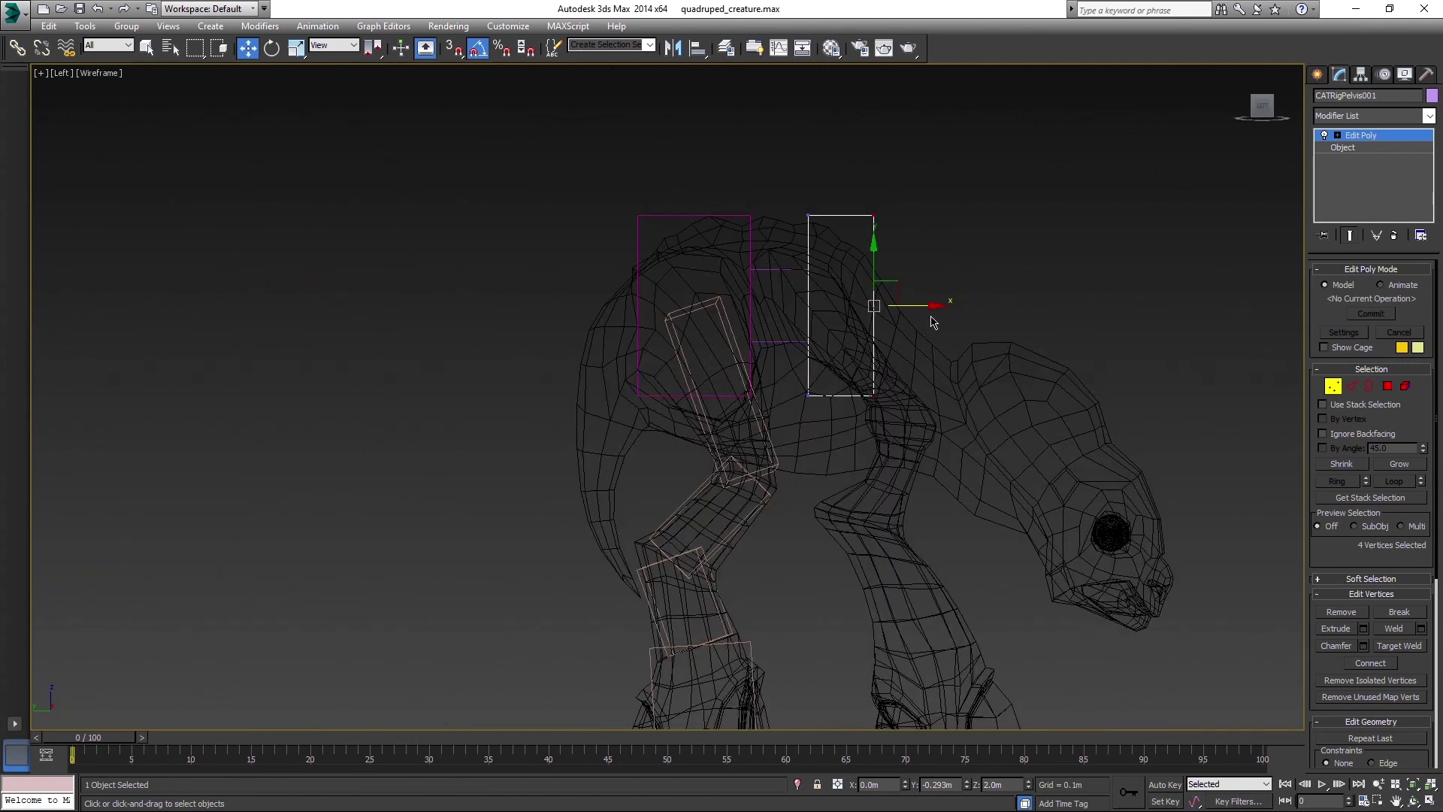
# - Convert the reshaped front hub to Editable Poly and name it Chest
pyautogui.click(1332, 385)
pyautogui.rightClick(880, 290)
pyautogui.moveTo(1026, 426)
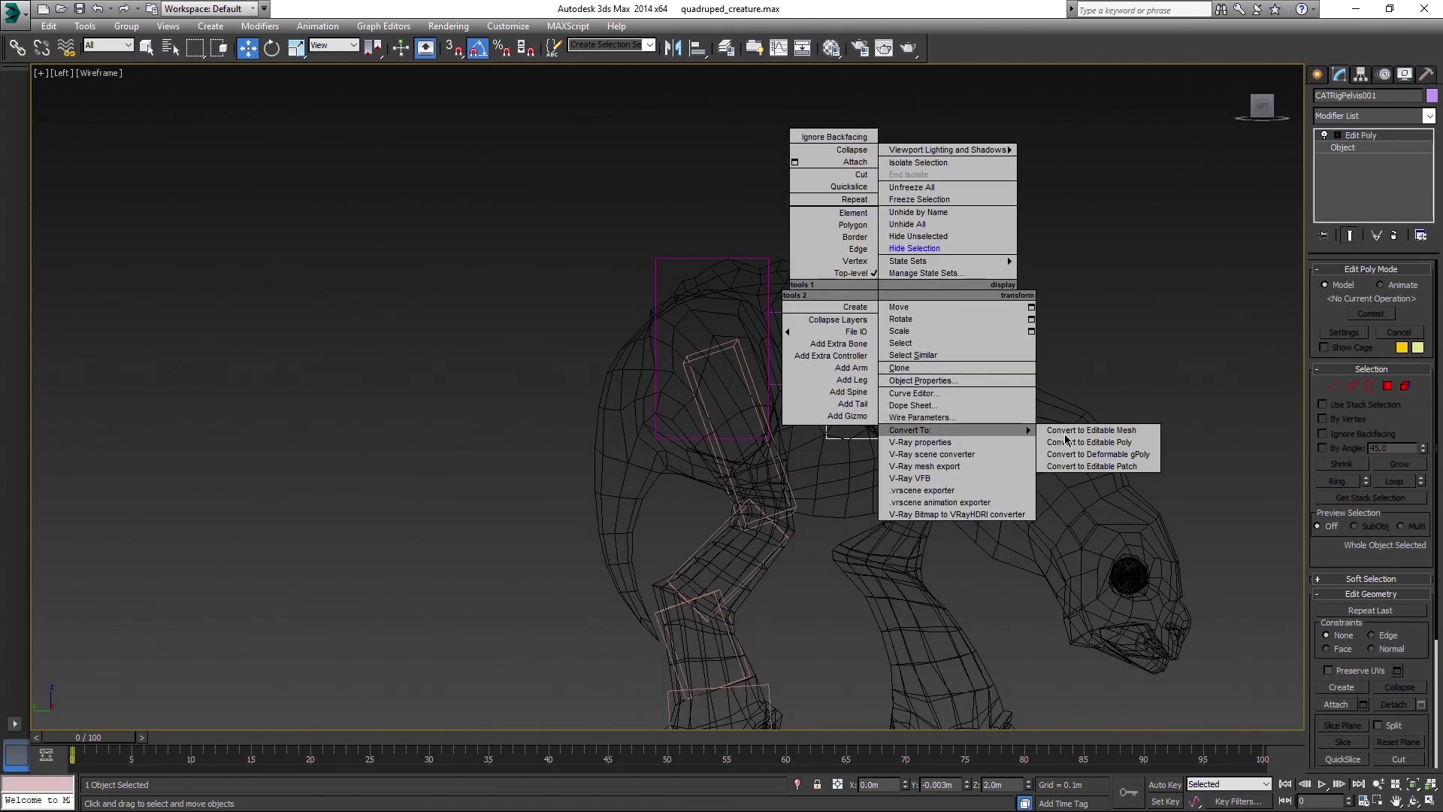
pyautogui.click(1068, 443)
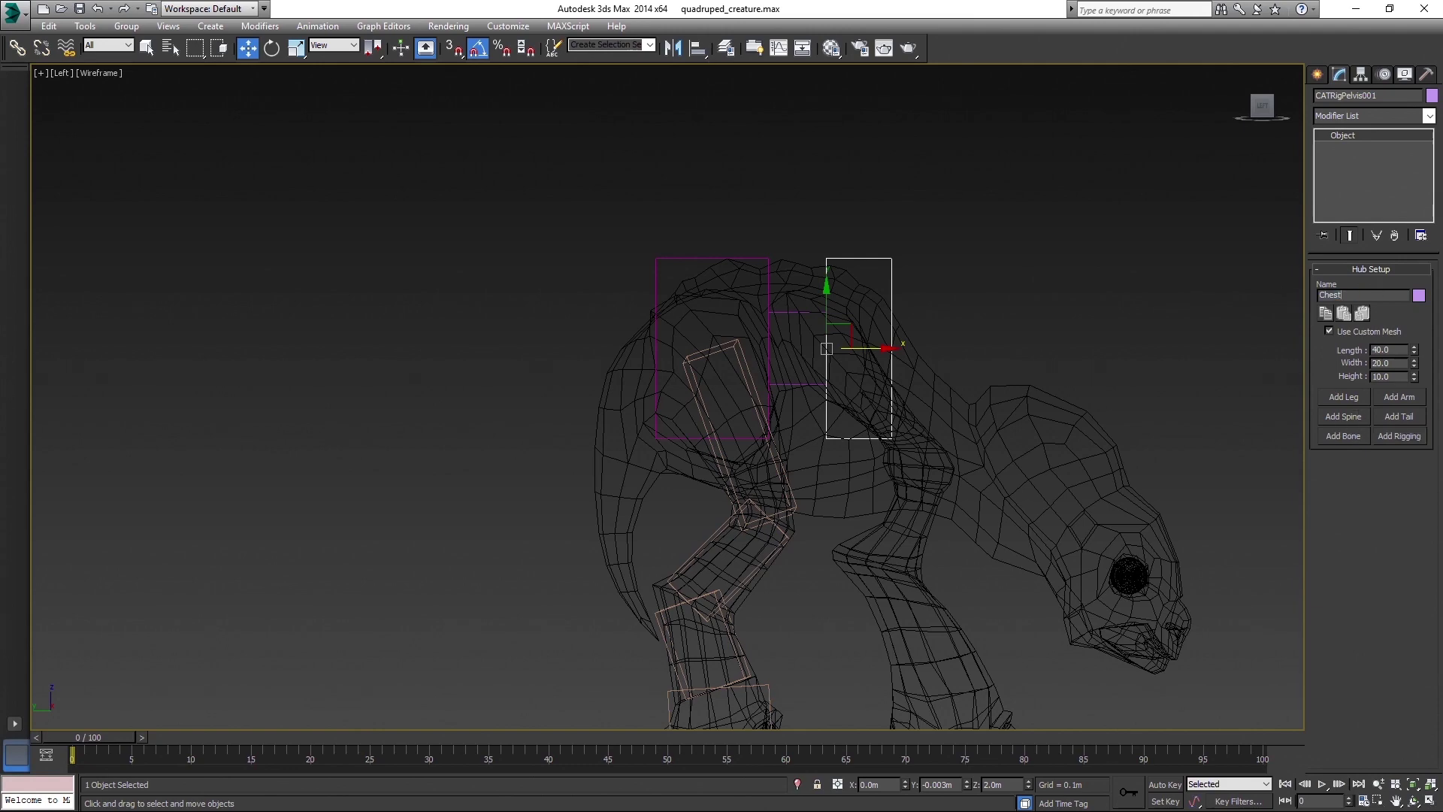
# - Set the chest's length to 35, shrink the pelvis to the same vertical size, and try rotating the chest
pyautogui.click(768, 273)
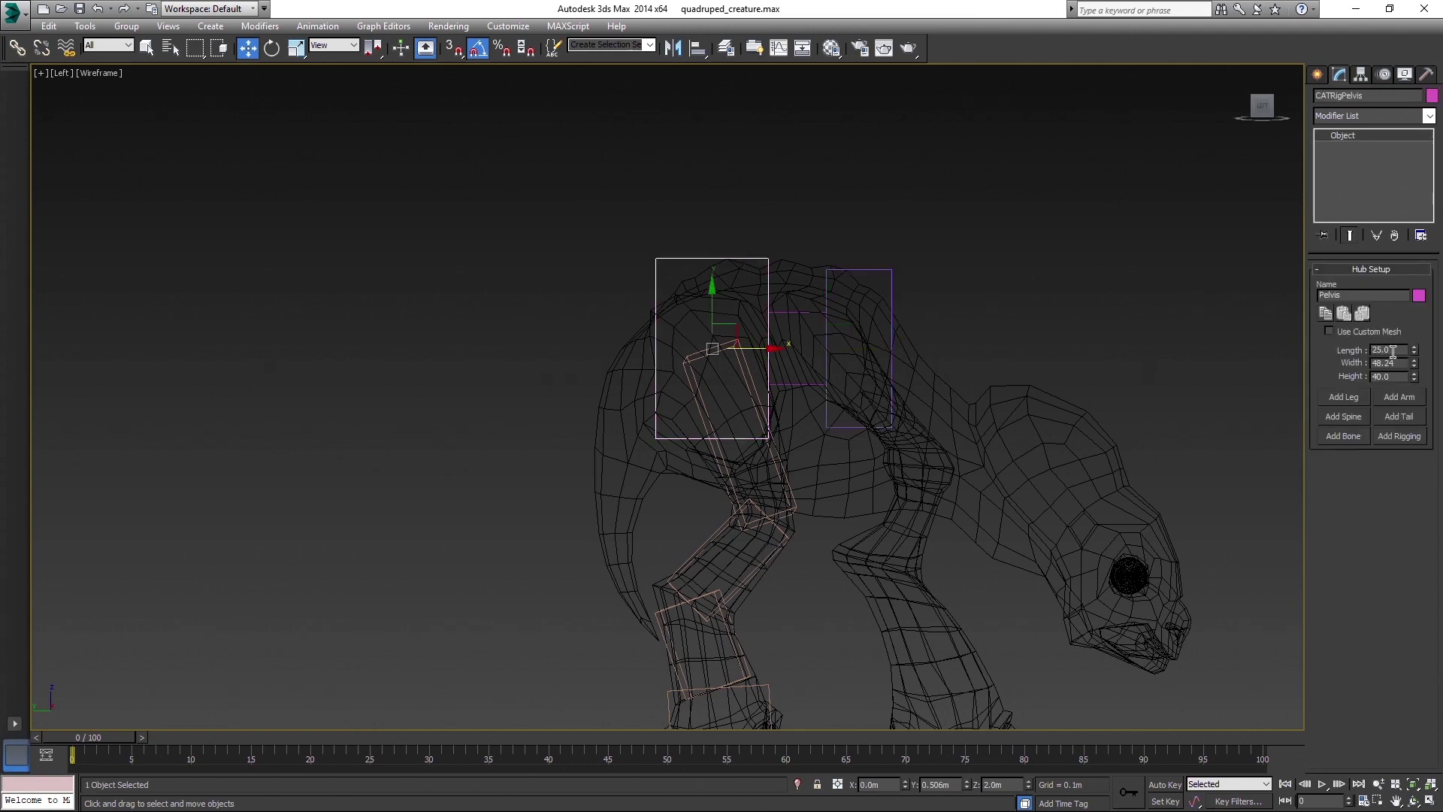
pyautogui.click(915, 307)
pyautogui.moveTo(915, 307); pyautogui.dragTo(881, 225, button='middle')
pyautogui.click(838, 189)
pyautogui.press('e')
pyautogui.moveTo(833, 235); pyautogui.dragTo(848, 238)
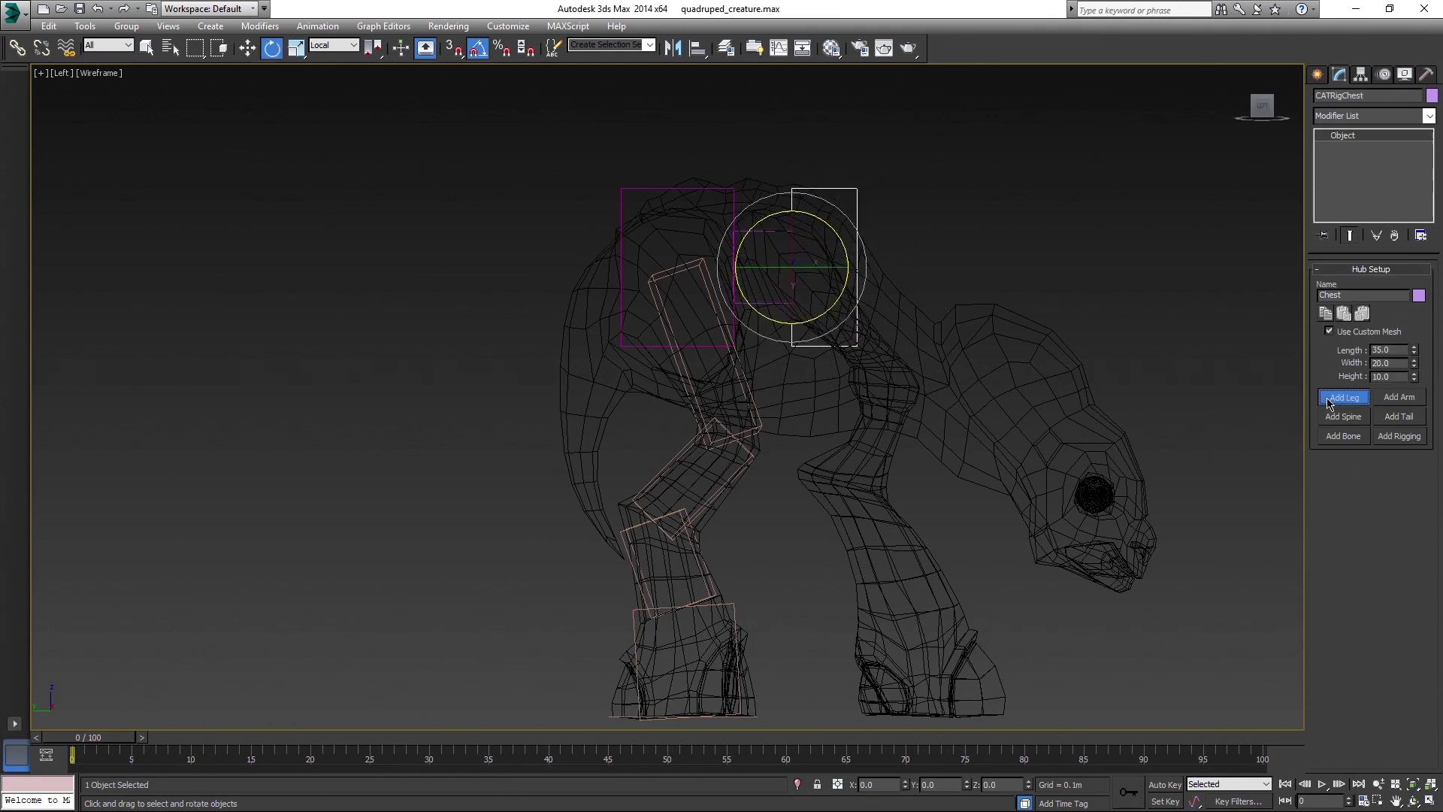
# - Add a leg to the chest and move its foot platform under the left front foot, to about Y -0.61 m
pyautogui.click(1344, 397)
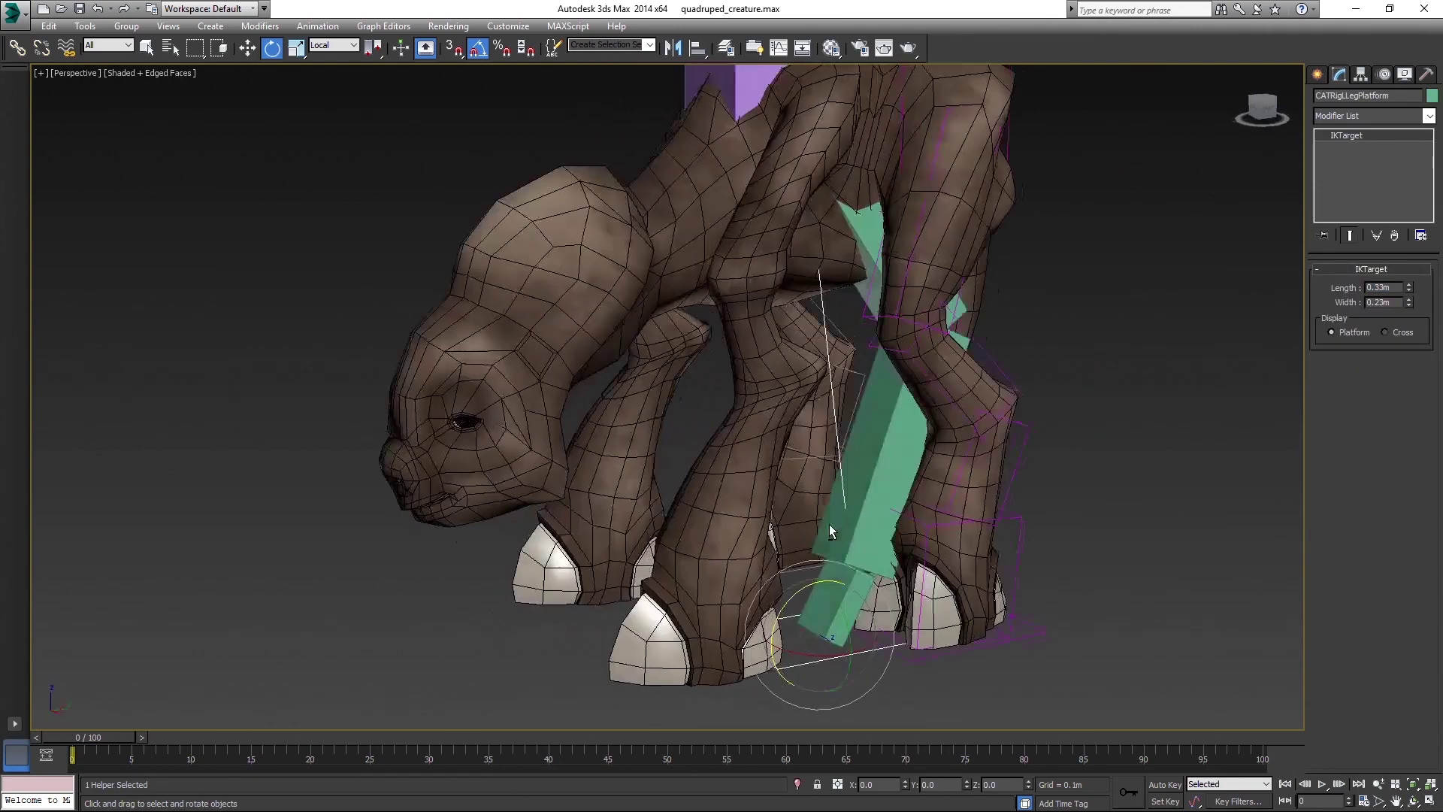
pyautogui.press('w')
pyautogui.moveTo(832, 608); pyautogui.dragTo(763, 605)
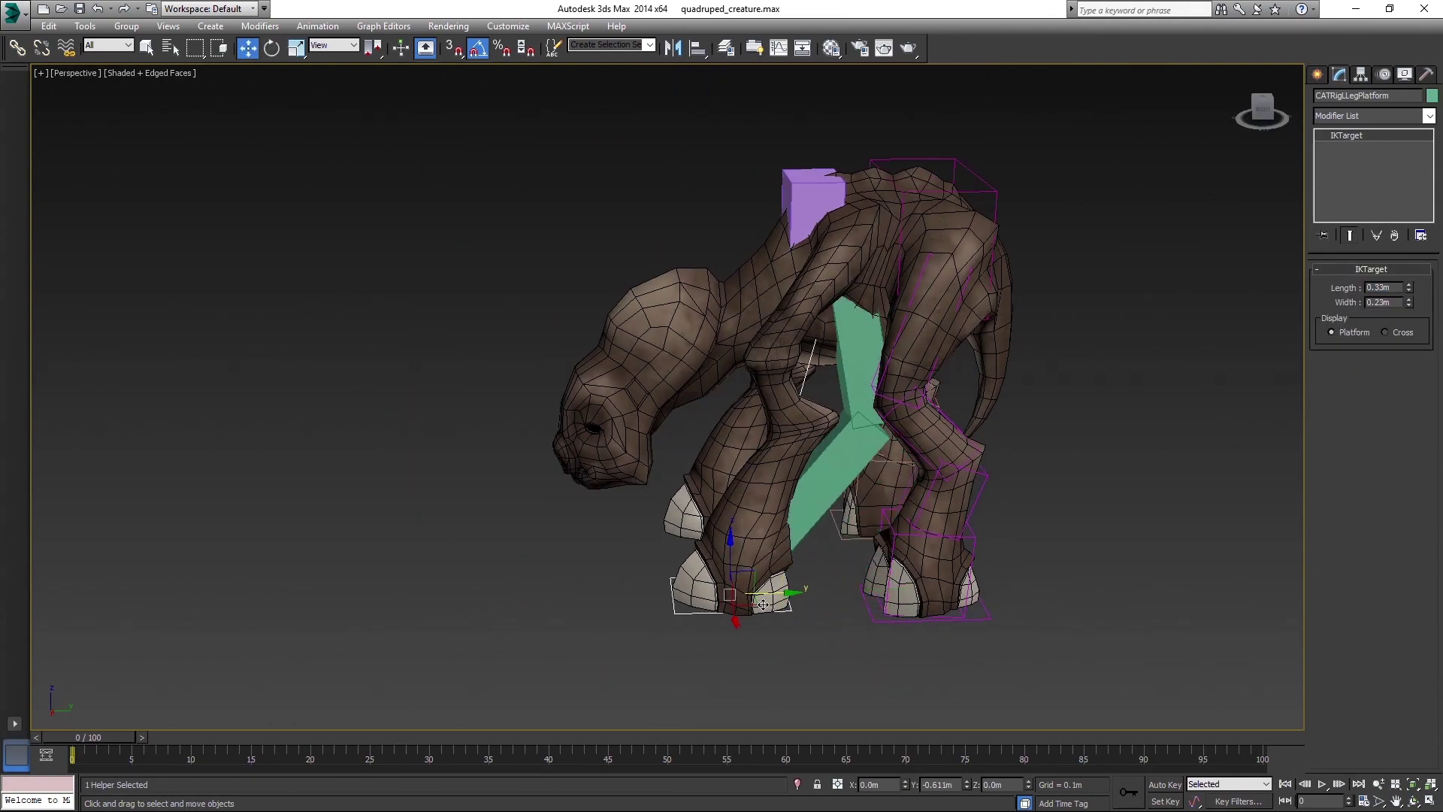
# - Enable the collarbone on the left front leg and move the foot platform sideways to X 0.483 m
pyautogui.click(805, 226)
pyautogui.press('F3')
pyautogui.keyDown('alt'); pyautogui.moveTo(815, 294); pyautogui.dragTo(919, 379, button='middle'); pyautogui.keyUp('alt')
pyautogui.scroll(3, 860, 277)
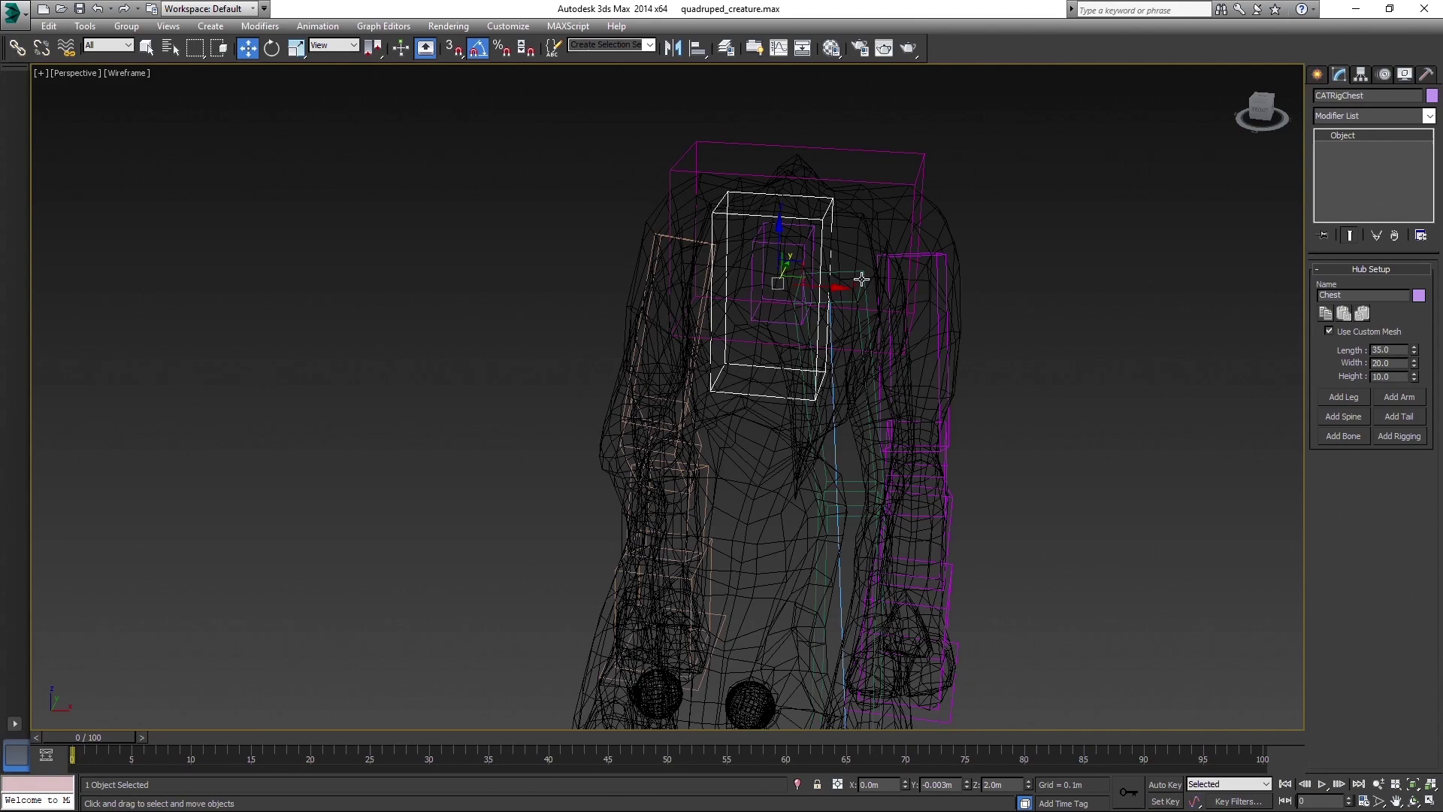
pyautogui.click(865, 281)
pyautogui.keyDown('alt'); pyautogui.moveTo(1141, 481); pyautogui.dragTo(1138, 422, button='middle'); pyautogui.keyUp('alt')
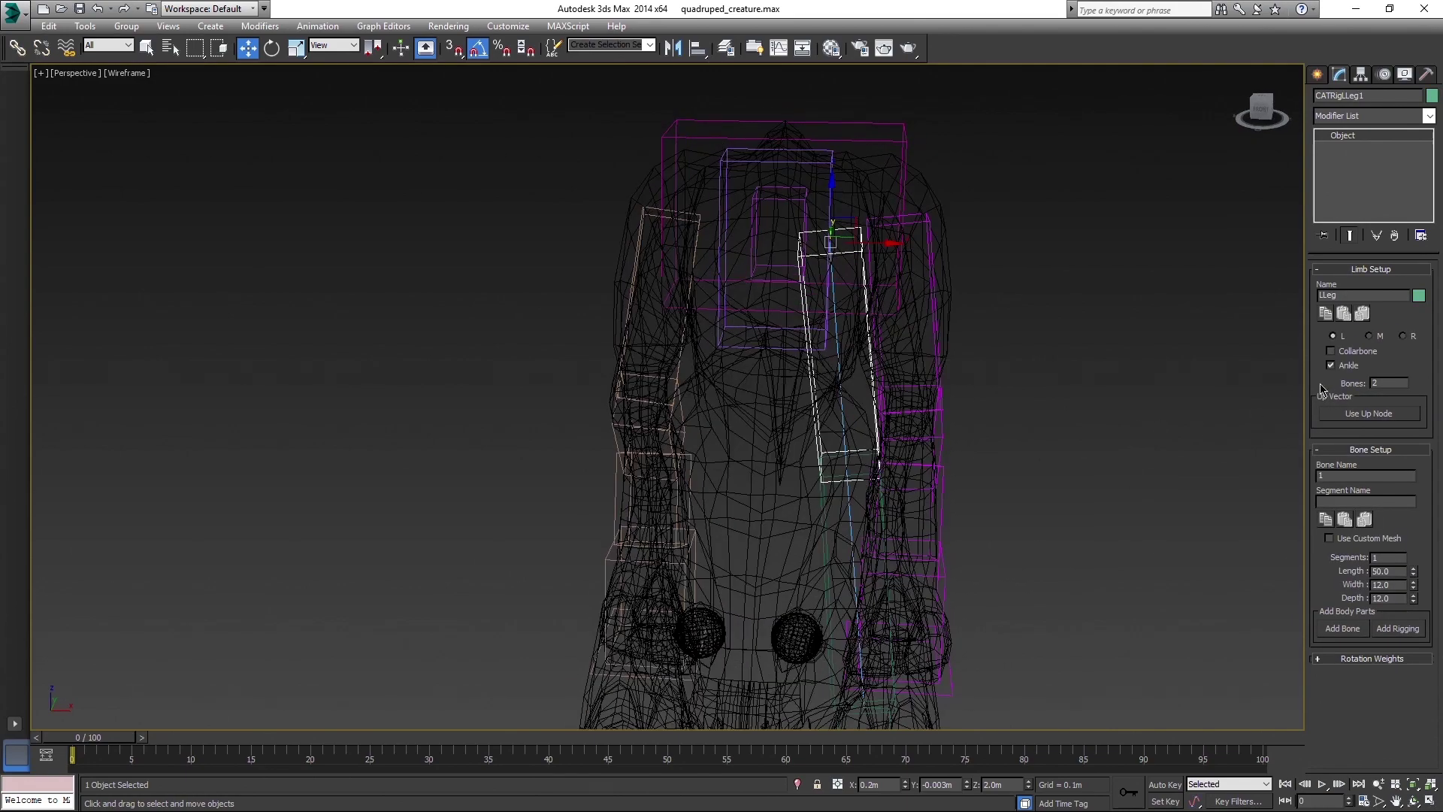
pyautogui.moveTo(1050, 511); pyautogui.dragTo(1047, 326, button='middle')
pyautogui.click(901, 659)
pyautogui.press('F3')
pyautogui.press('F3')
pyautogui.moveTo(938, 73); pyautogui.dragTo(915, 229, button='middle')
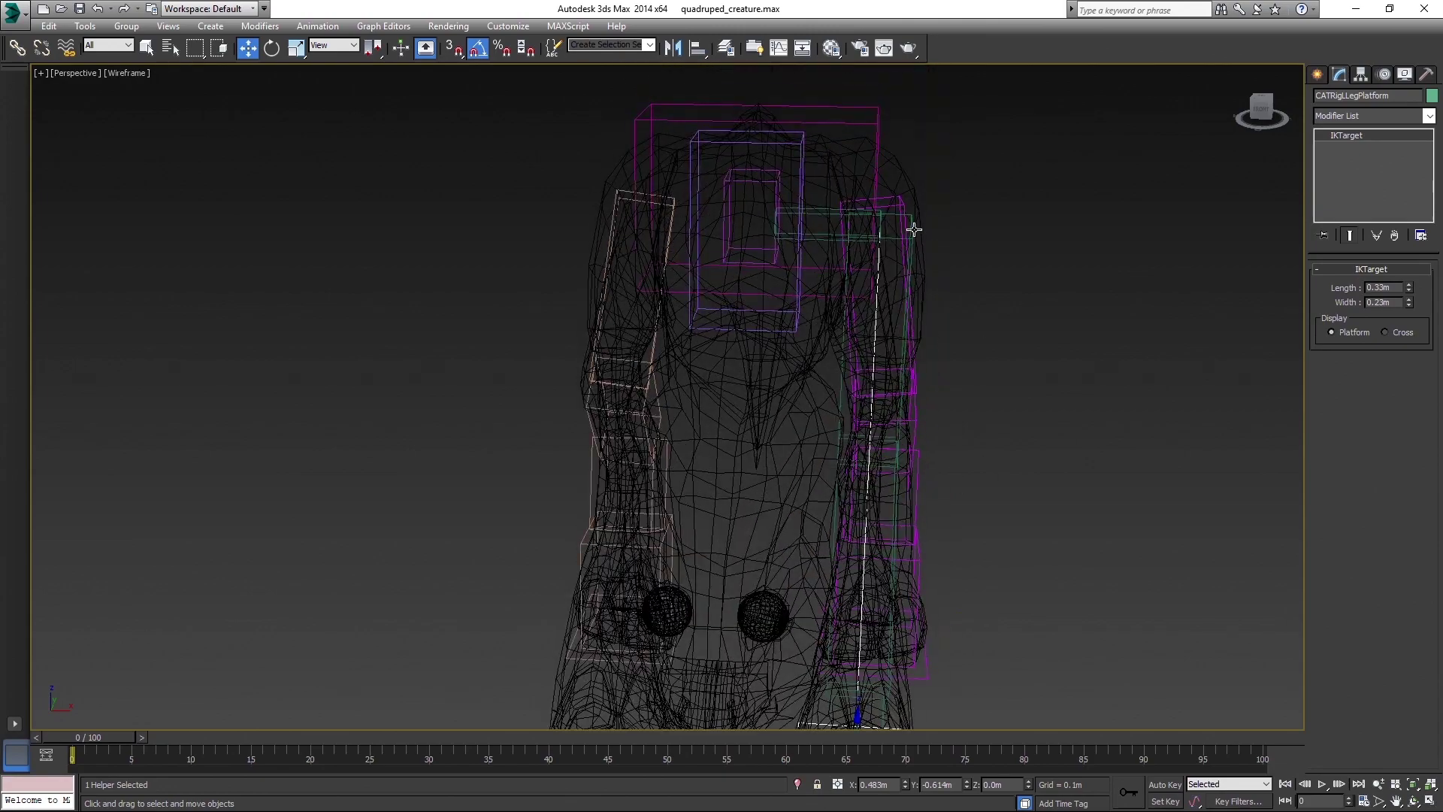
# - Move the collarbone's base to the chest's centreline at X 0 and raise it to about Z 2.24 m
pyautogui.click(876, 227)
pyautogui.click(865, 234)
pyautogui.keyDown('alt'); pyautogui.moveTo(887, 420); pyautogui.dragTo(889, 374, button='middle'); pyautogui.keyUp('alt')
pyautogui.rightClick(905, 786)
pyautogui.moveTo(795, 321); pyautogui.dragTo(810, 349, button='middle')
pyautogui.moveTo(794, 331); pyautogui.dragTo(794, 267)
pyautogui.moveTo(810, 353); pyautogui.dragTo(816, 586, button='middle')
pyautogui.press('f')
pyautogui.moveTo(748, 355); pyautogui.dragTo(749, 341)
pyautogui.moveTo(897, 481); pyautogui.dragTo(893, 406, button='middle')
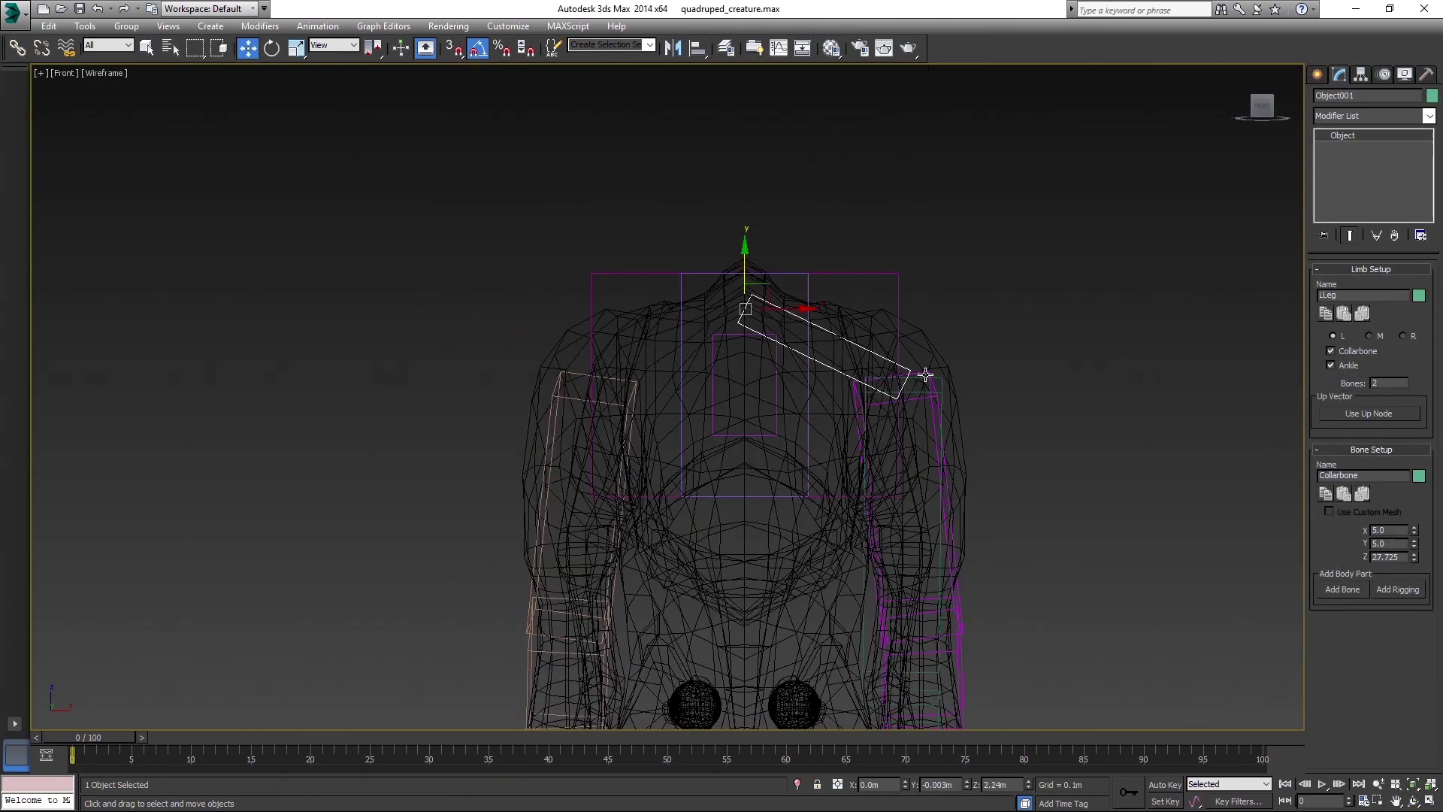
# - Move the top of the left front upper leg bone inward to the shoulder, to about X 0.39 m
pyautogui.click(925, 379)
pyautogui.click(932, 387)
pyautogui.moveTo(993, 503)
pyautogui.mouseDown(button='middle')
pyautogui.moveTo(967, 444)
pyautogui.moveTo(820, 360)
pyautogui.mouseUp(button='middle')
pyautogui.press('F3')
pyautogui.press('p')
pyautogui.moveTo(819, 361); pyautogui.dragTo(754, 328, button='middle')
pyautogui.click(769, 375)
pyautogui.press('f')
pyautogui.press('F3')
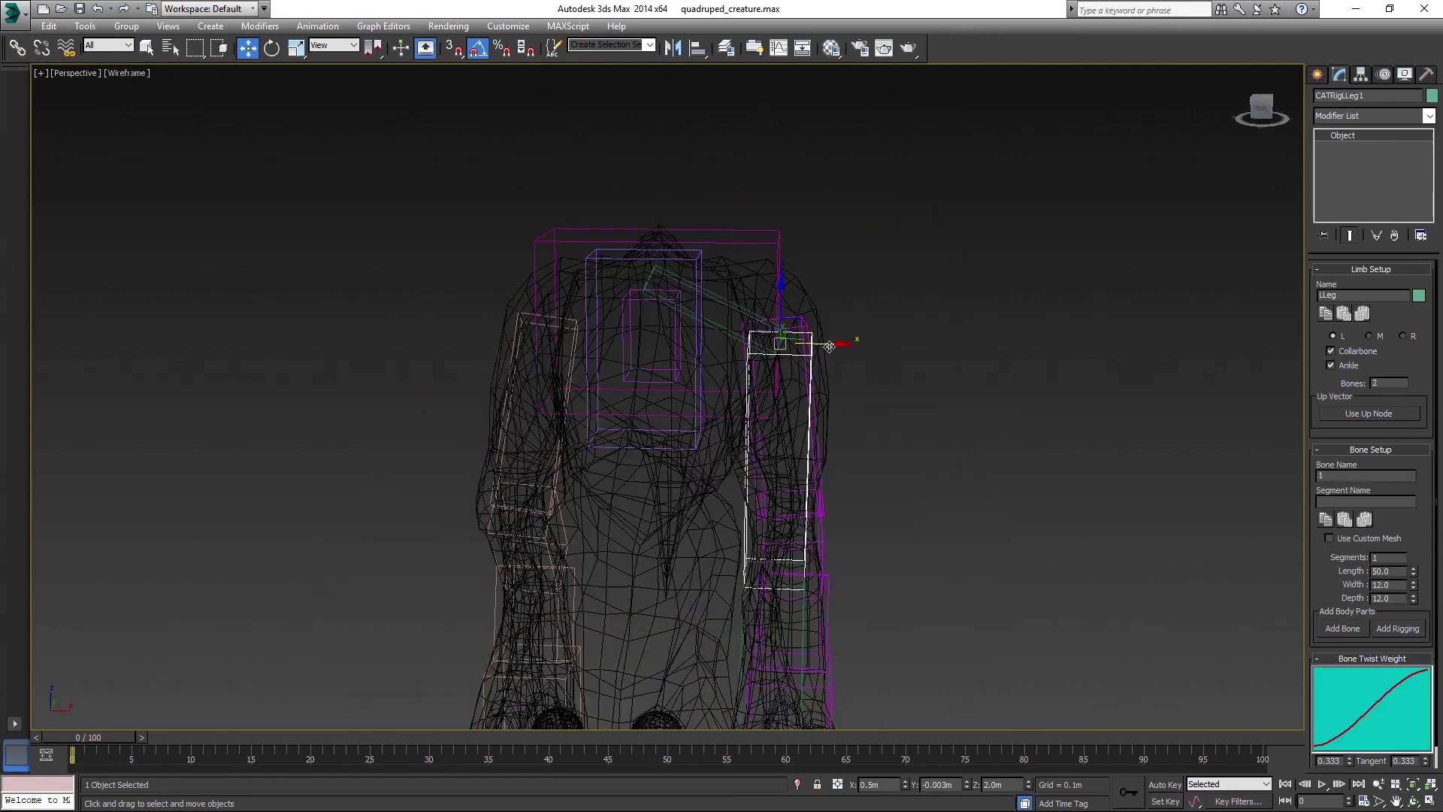
pyautogui.moveTo(829, 344); pyautogui.dragTo(819, 344)
# - Set the left front leg's number of bones to 3
pyautogui.press('F3')
pyautogui.press('p')
pyautogui.keyDown('alt'); pyautogui.moveTo(778, 481); pyautogui.dragTo(767, 451, button='middle'); pyautogui.keyUp('alt')
pyautogui.moveTo(767, 647); pyautogui.dragTo(808, 456, button='middle')
pyautogui.press('Return')
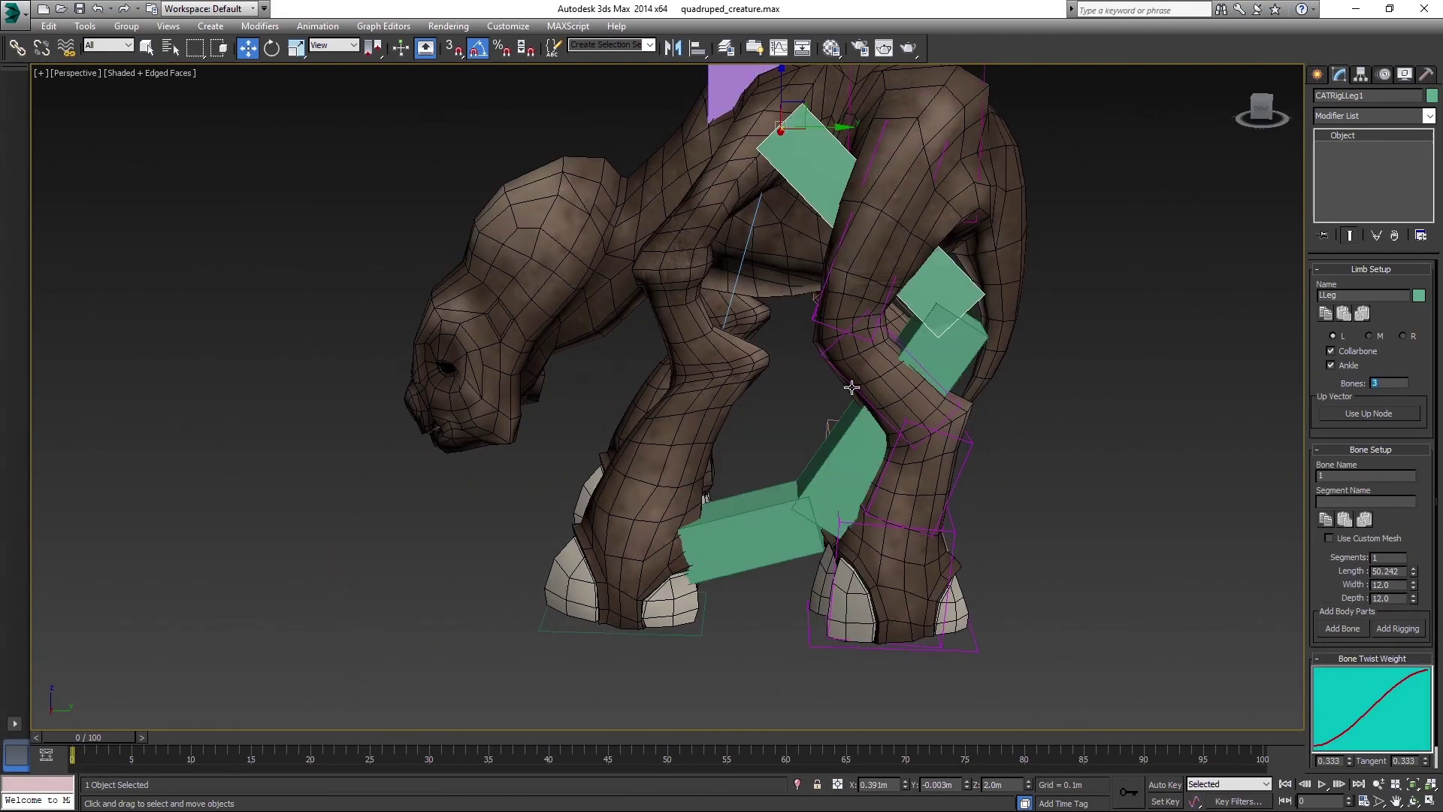
# - Reposition the second and third front leg bones so their joints follow the bends of the leg mesh
pyautogui.press('F3')
pyautogui.click(819, 489)
pyautogui.moveTo(854, 393); pyautogui.dragTo(835, 507, button='middle')
pyautogui.click(712, 531)
pyautogui.click(1064, 461)
pyautogui.press('F3')
pyautogui.moveTo(1095, 414); pyautogui.dragTo(804, 384)
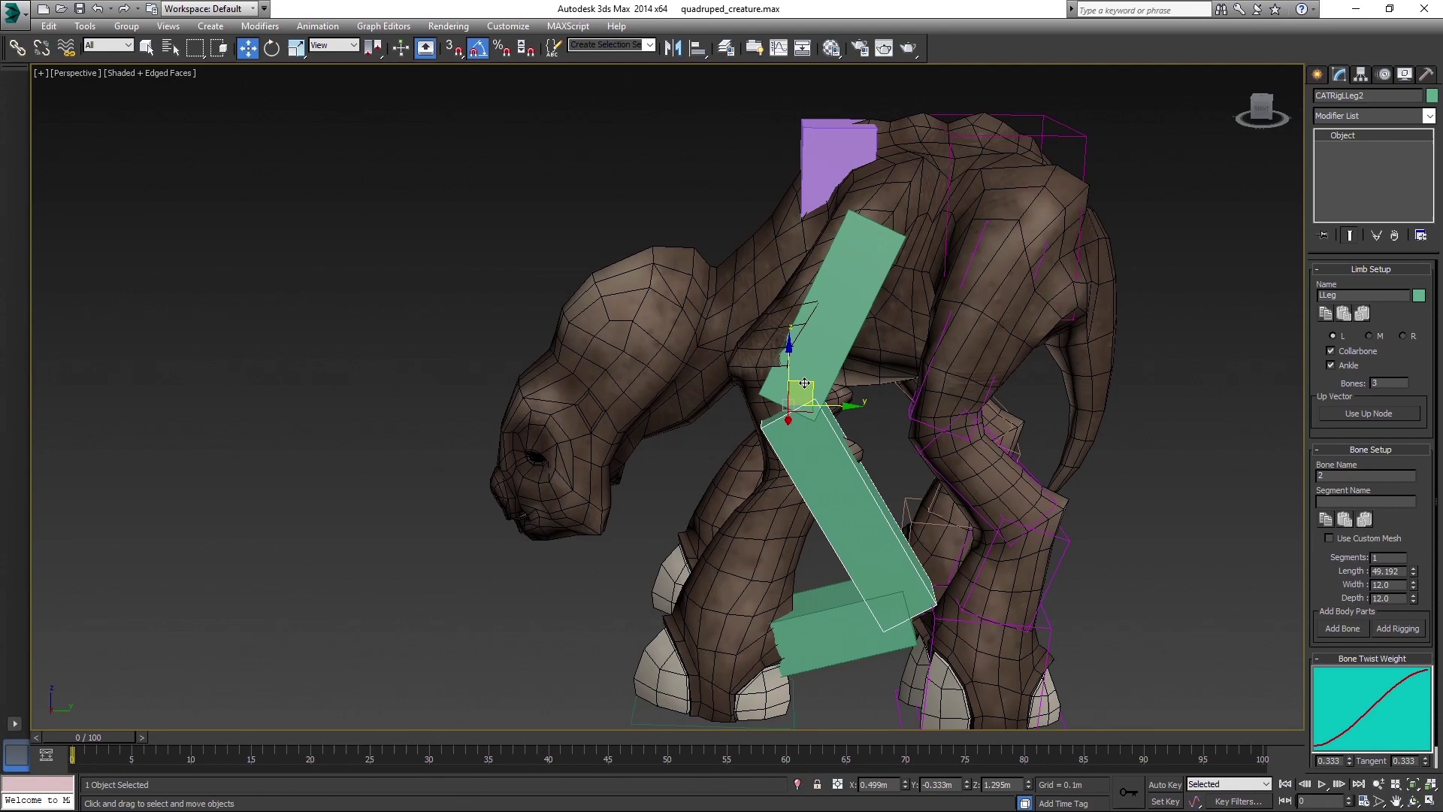
pyautogui.press('F3')
pyautogui.moveTo(843, 450); pyautogui.dragTo(845, 420)
pyautogui.keyDown('alt'); pyautogui.moveTo(823, 526); pyautogui.dragTo(834, 503, button='middle'); pyautogui.keyUp('alt')
# - Rotate the front ankle bone more upright in the side view and set its length to 23.4
pyautogui.click(754, 597)
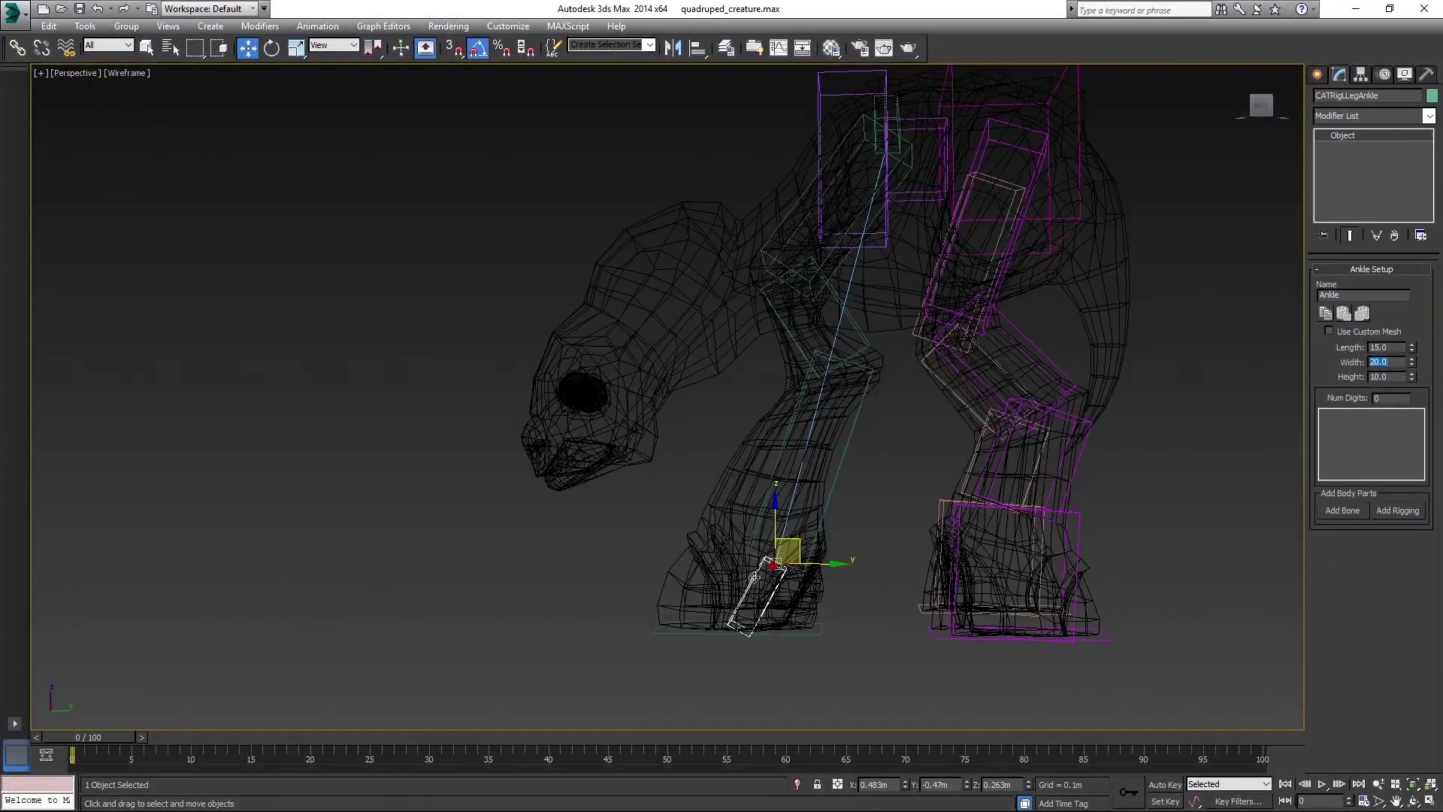
pyautogui.press('l')
pyautogui.scroll(3, 902, 481)
pyautogui.moveTo(937, 535); pyautogui.dragTo(937, 666, button='middle')
pyautogui.press('e')
pyautogui.moveTo(924, 451); pyautogui.dragTo(950, 471)
pyautogui.moveTo(1412, 348); pyautogui.dragTo(1417, 284)
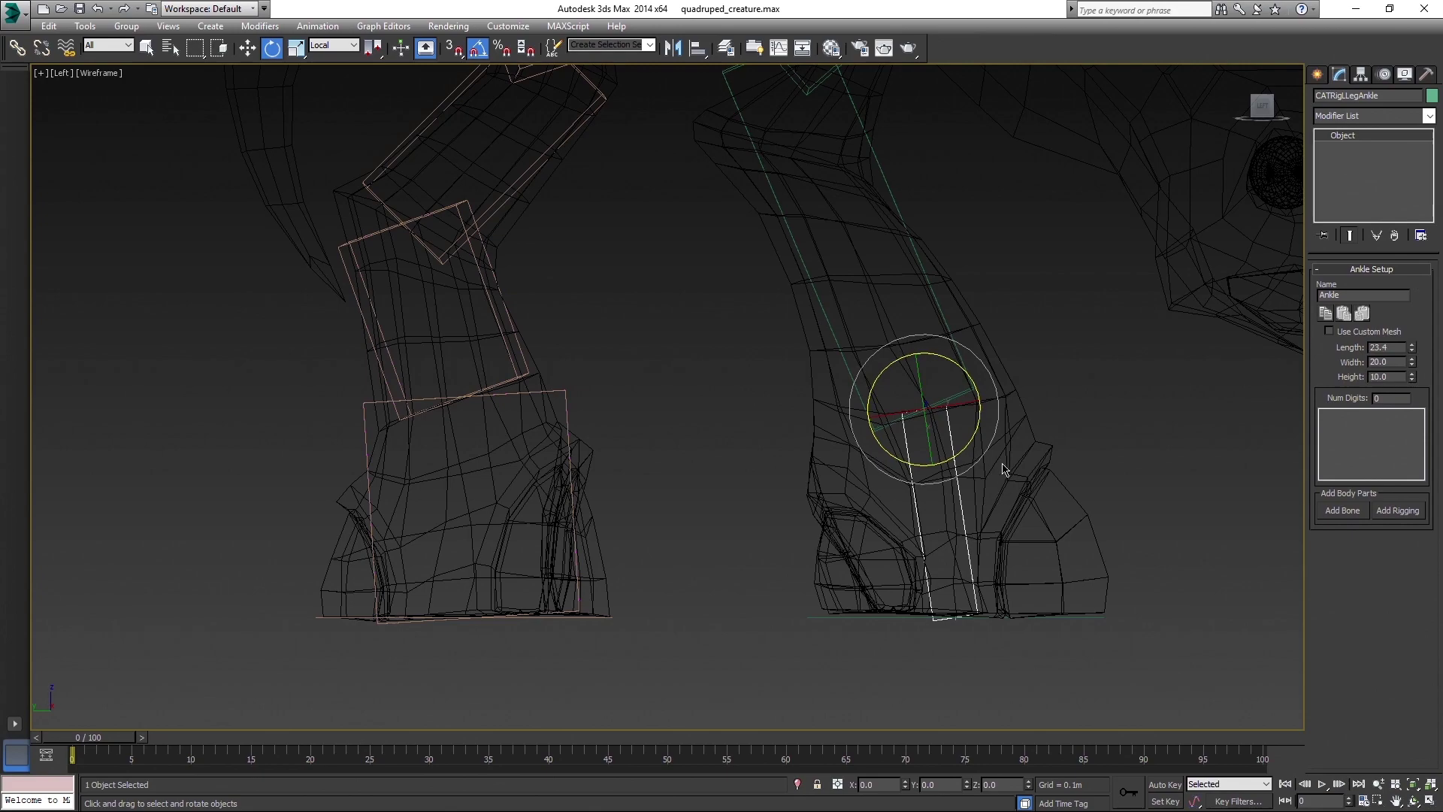
pyautogui.moveTo(1003, 469); pyautogui.dragTo(968, 485, button='middle')
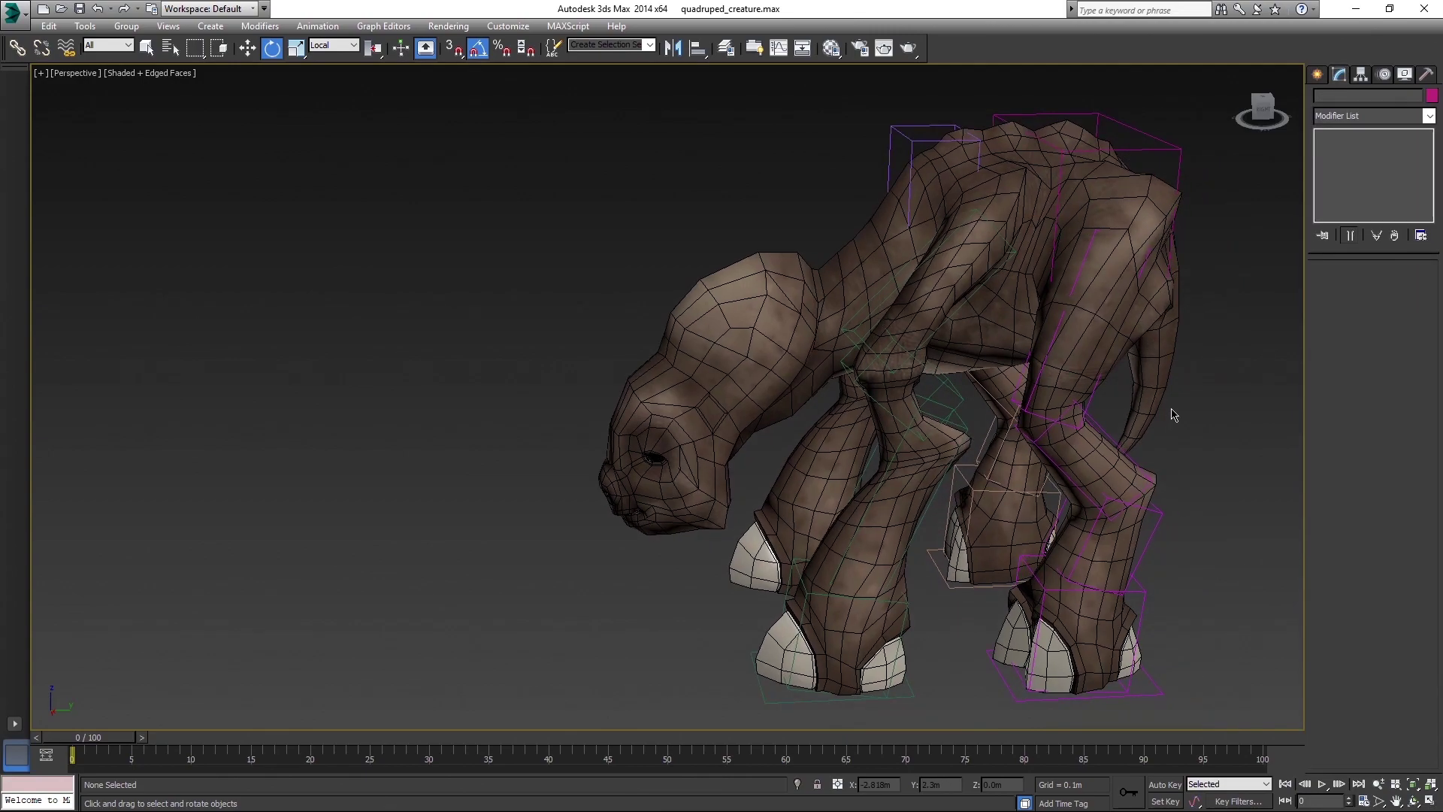
# - Rotate the front limb slightly to line it up with the leg mesh
pyautogui.keyDown('alt'); pyautogui.moveTo(1170, 413); pyautogui.dragTo(821, 396, button='middle'); pyautogui.keyUp('alt')
pyautogui.scroll(3, 821, 396)
pyautogui.click(790, 474)
pyautogui.keyDown('alt'); pyautogui.moveTo(789, 474); pyautogui.dragTo(895, 451, button='middle'); pyautogui.keyUp('alt')
pyautogui.moveTo(864, 466); pyautogui.dragTo(859, 478)
# - Adjust the front leg's collarbone, shortening and angling it from the chest down to the shoulder
pyautogui.keyDown('alt'); pyautogui.moveTo(860, 478); pyautogui.dragTo(1071, 248, button='middle'); pyautogui.keyUp('alt')
pyautogui.click(946, 279)
pyautogui.press('F3')
pyautogui.click(940, 227)
pyautogui.press('F3')
pyautogui.moveTo(892, 250); pyautogui.dragTo(882, 257)
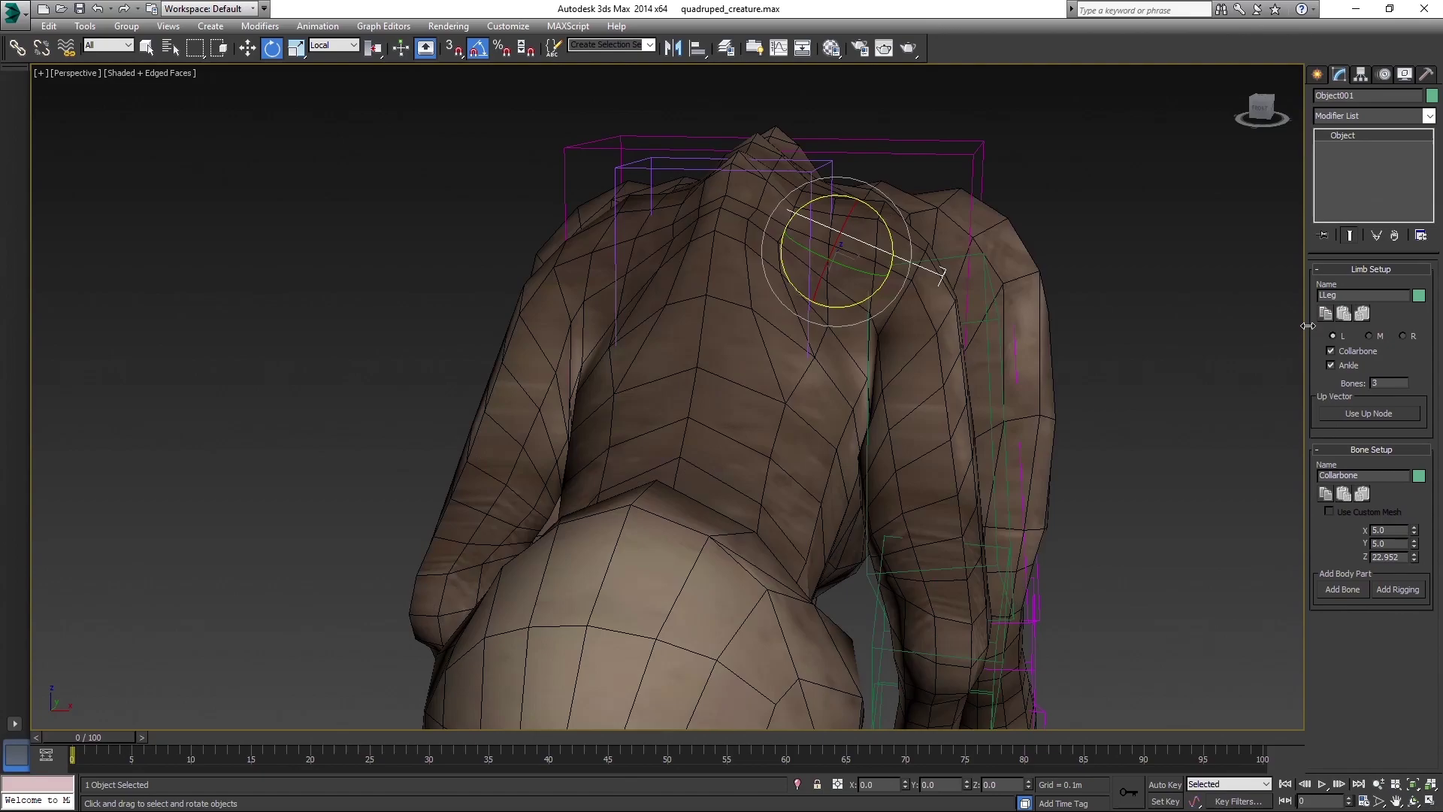
pyautogui.press('F3')
pyautogui.keyDown('alt'); pyautogui.moveTo(865, 316); pyautogui.dragTo(1018, 323, button='middle'); pyautogui.keyUp('alt')
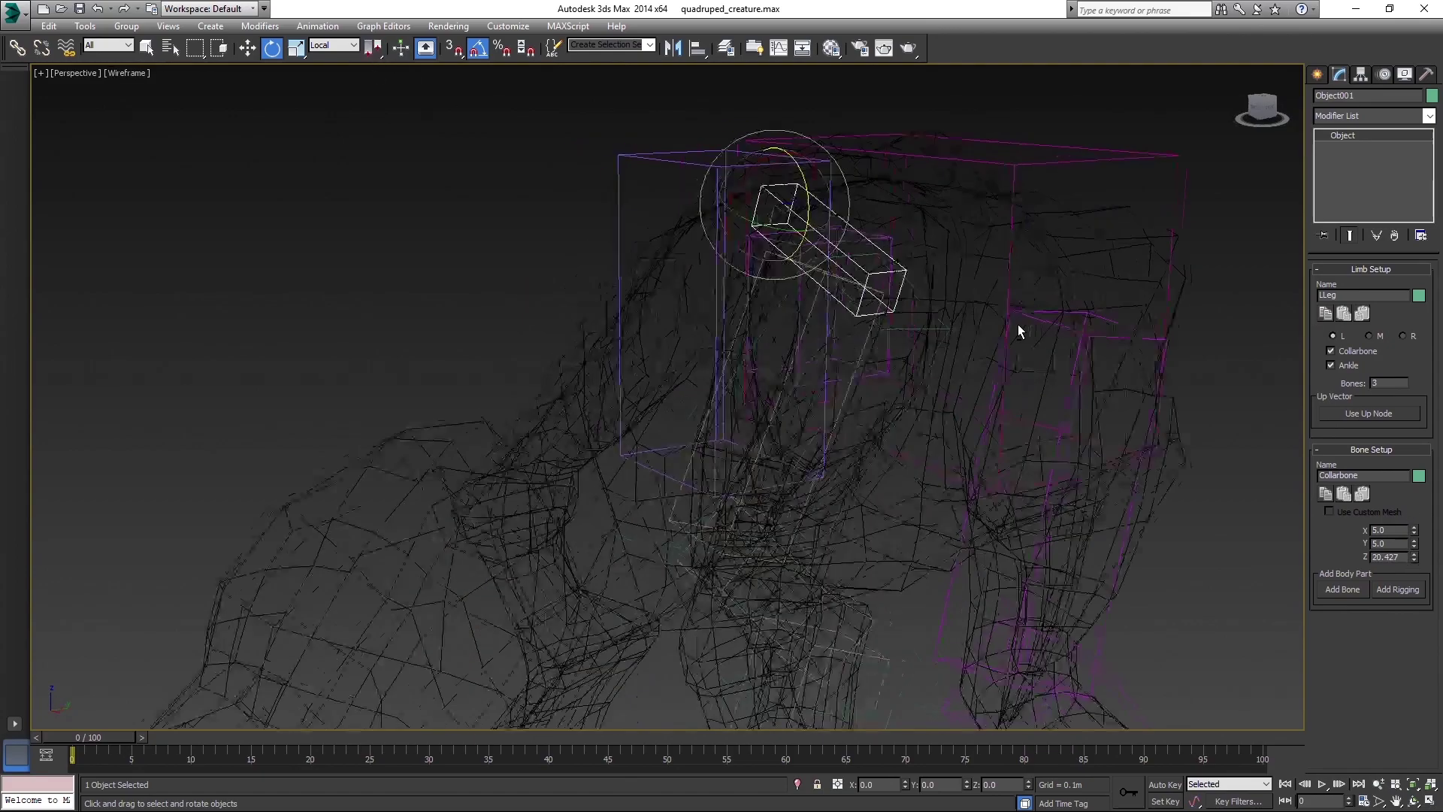
# - Move the top of the front upper leg bone into the shoulder, refining it in the side and perspective views
pyautogui.click(864, 353)
pyautogui.press('F3')
pyautogui.keyDown('alt'); pyautogui.moveTo(865, 354); pyautogui.dragTo(560, 157, button='middle'); pyautogui.keyUp('alt')
pyautogui.press('w')
pyautogui.press('F3')
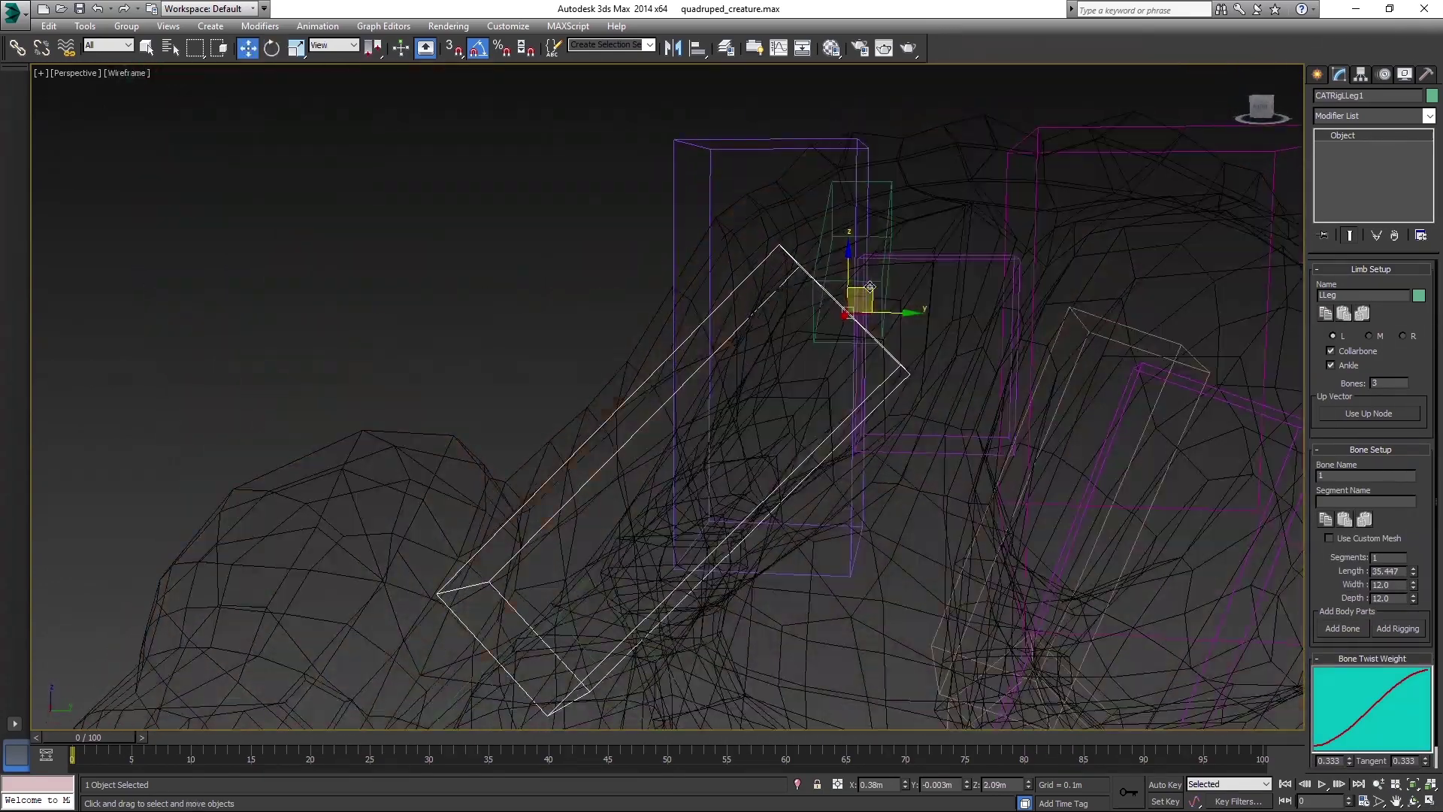
pyautogui.press('F3')
pyautogui.keyDown('alt'); pyautogui.moveTo(864, 296); pyautogui.dragTo(978, 714, button='middle'); pyautogui.keyUp('alt')
pyautogui.press('l')
pyautogui.moveTo(769, 352); pyautogui.dragTo(740, 323)
pyautogui.press('p')
pyautogui.moveTo(740, 323)
pyautogui.keyDown('alt'); pyautogui.mouseDown(button='middle')
pyautogui.moveTo(824, 410)
pyautogui.moveTo(741, 414)
pyautogui.mouseUp(button='middle'); pyautogui.keyUp('alt')
pyautogui.moveTo(985, 330); pyautogui.dragTo(996, 340)
# - Fit the joint between the first and second front leg bones to the mesh's upper bend in the side view
pyautogui.moveTo(982, 438); pyautogui.dragTo(1082, 176, button='middle')
pyautogui.scroll(-2, 1083, 176)
pyautogui.click(912, 285)
pyautogui.moveTo(912, 284); pyautogui.dragTo(1007, 459)
pyautogui.press('l')
pyautogui.press('F3')
pyautogui.scroll(3, 942, 463)
pyautogui.scroll(-3, 889, 382)
pyautogui.press('F3')
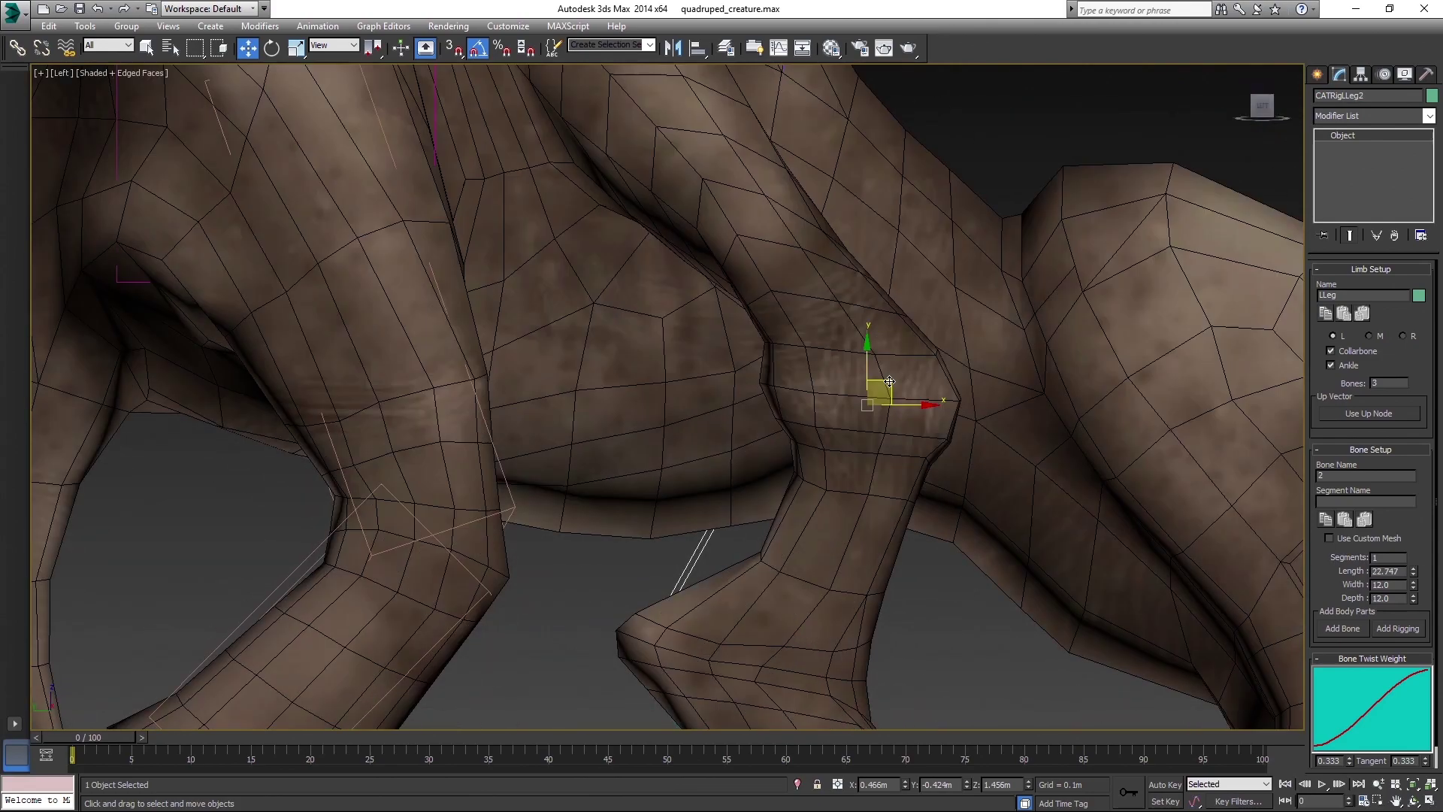
pyautogui.press('F3')
pyautogui.moveTo(910, 374); pyautogui.dragTo(905, 372)
# - Move the third front leg bone forward slightly to fit the lower bend of the leg mesh, then deselect it
pyautogui.moveTo(797, 601); pyautogui.dragTo(865, 294, button='middle')
pyautogui.click(799, 470)
pyautogui.press('F3')
pyautogui.moveTo(817, 329); pyautogui.dragTo(827, 329)
pyautogui.press('F3')
pyautogui.moveTo(1043, 467); pyautogui.dragTo(918, 574, button='middle')
pyautogui.scroll(-3, 925, 567)
pyautogui.click(947, 512)
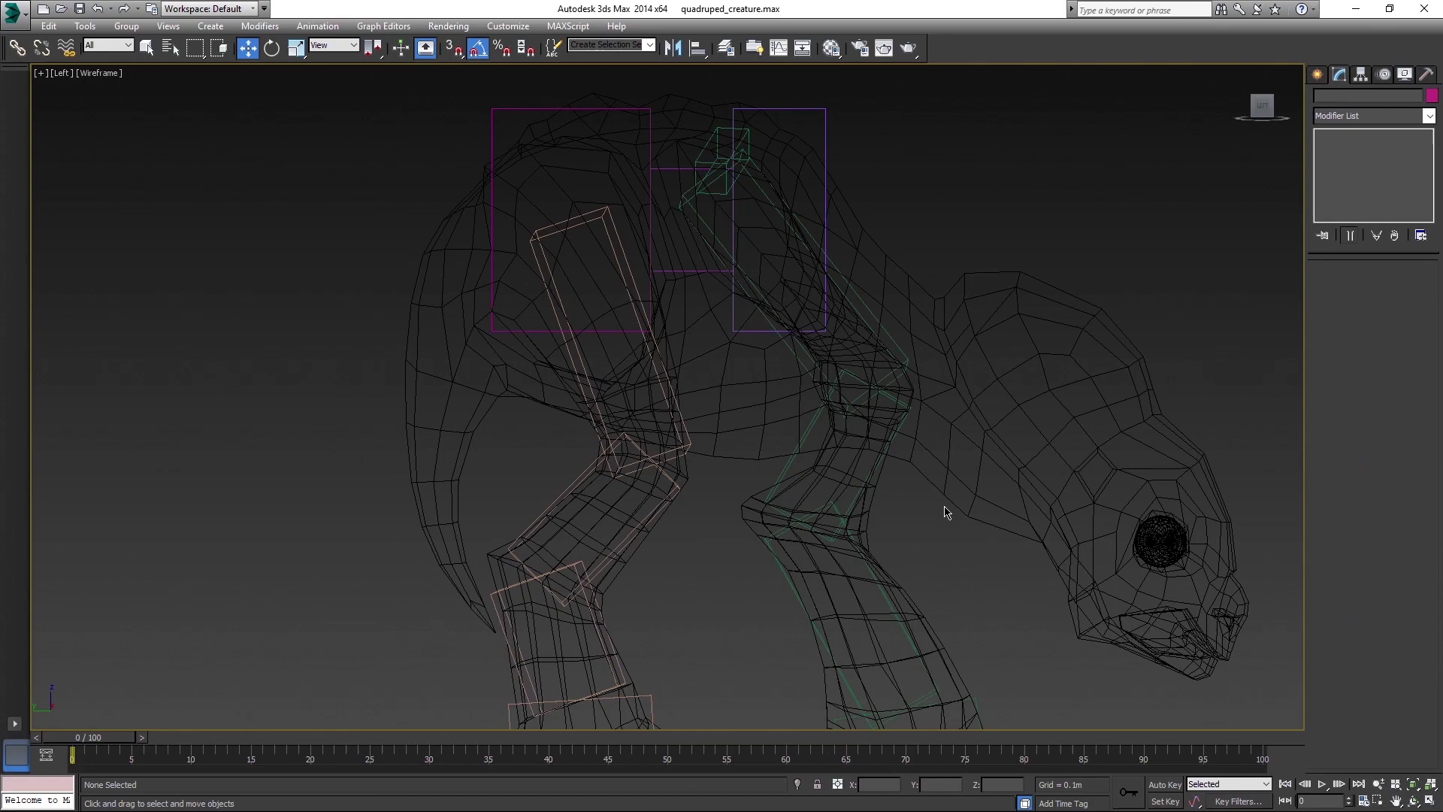
# - Examine the left front leg's fit to the mesh in shaded and wireframe views from several angles
pyautogui.press('F3')
pyautogui.press('p')
pyautogui.scroll(-5, 863, 416)
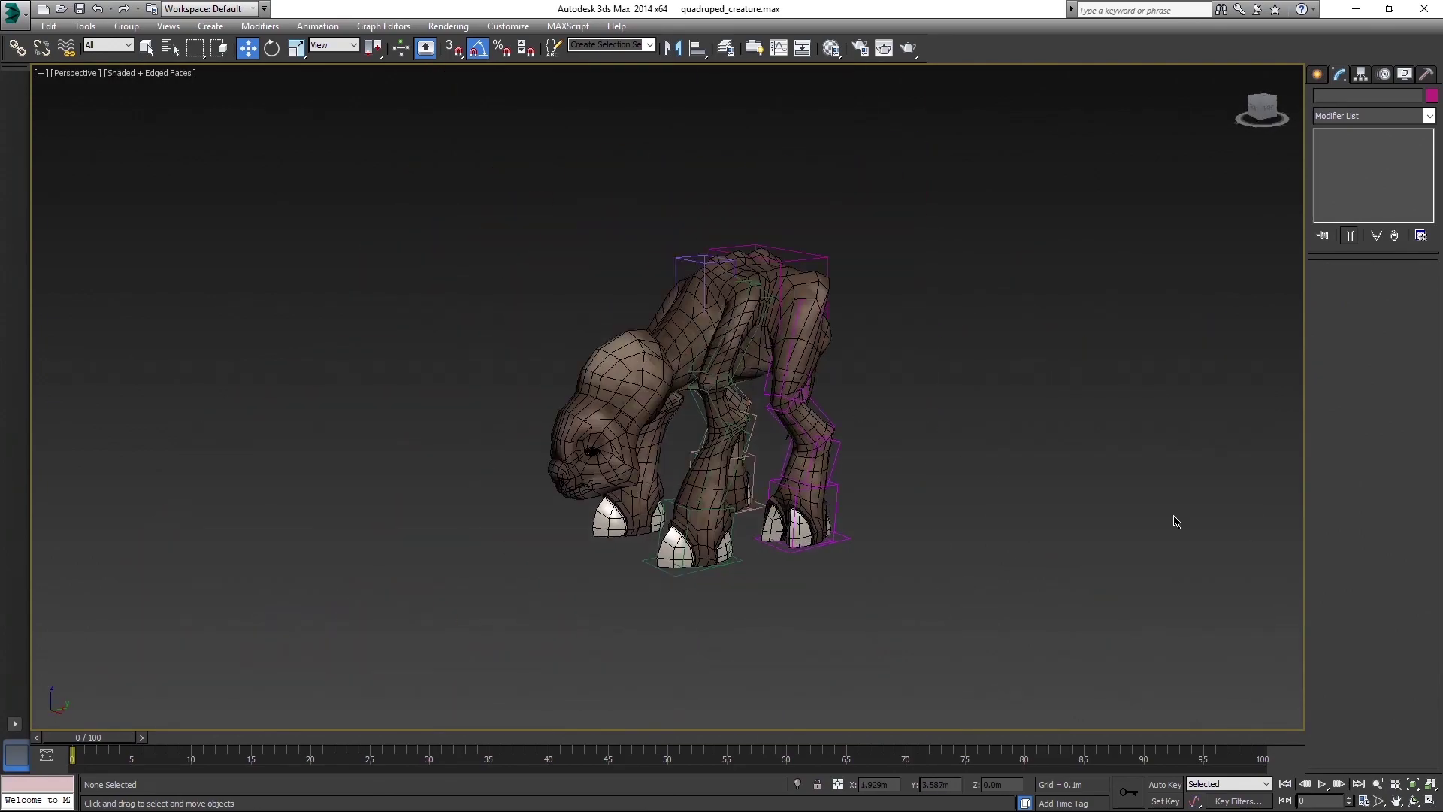
pyautogui.click(765, 302)
pyautogui.scroll(3, 812, 353)
pyautogui.moveTo(871, 421); pyautogui.dragTo(950, 377, button='middle')
pyautogui.scroll(3, 939, 379)
pyautogui.moveTo(785, 443)
pyautogui.mouseDown(button='middle')
pyautogui.moveTo(891, 358)
pyautogui.moveTo(931, 190)
pyautogui.moveTo(917, 483)
pyautogui.moveTo(805, 364)
pyautogui.moveTo(586, 296)
pyautogui.moveTo(754, 267)
pyautogui.moveTo(849, 289)
pyautogui.mouseUp(button='middle')
pyautogui.press('F3')
pyautogui.press('l')
pyautogui.press('p')
pyautogui.press('F3')
pyautogui.press('F3')
pyautogui.press('F3')
pyautogui.scroll(3, 780, 291)
pyautogui.scroll(-3, 763, 287)
# - Add the opposite front leg to the chest, matching the fitted one, and display the front rig objects as boxes
pyautogui.click(739, 202)
pyautogui.click(1352, 398)
pyautogui.scroll(-3, 676, 338)
pyautogui.keyDown('alt'); pyautogui.moveTo(646, 338); pyautogui.dragTo(779, 363, button='middle'); pyautogui.keyUp('alt')
pyautogui.rightClick(826, 268)
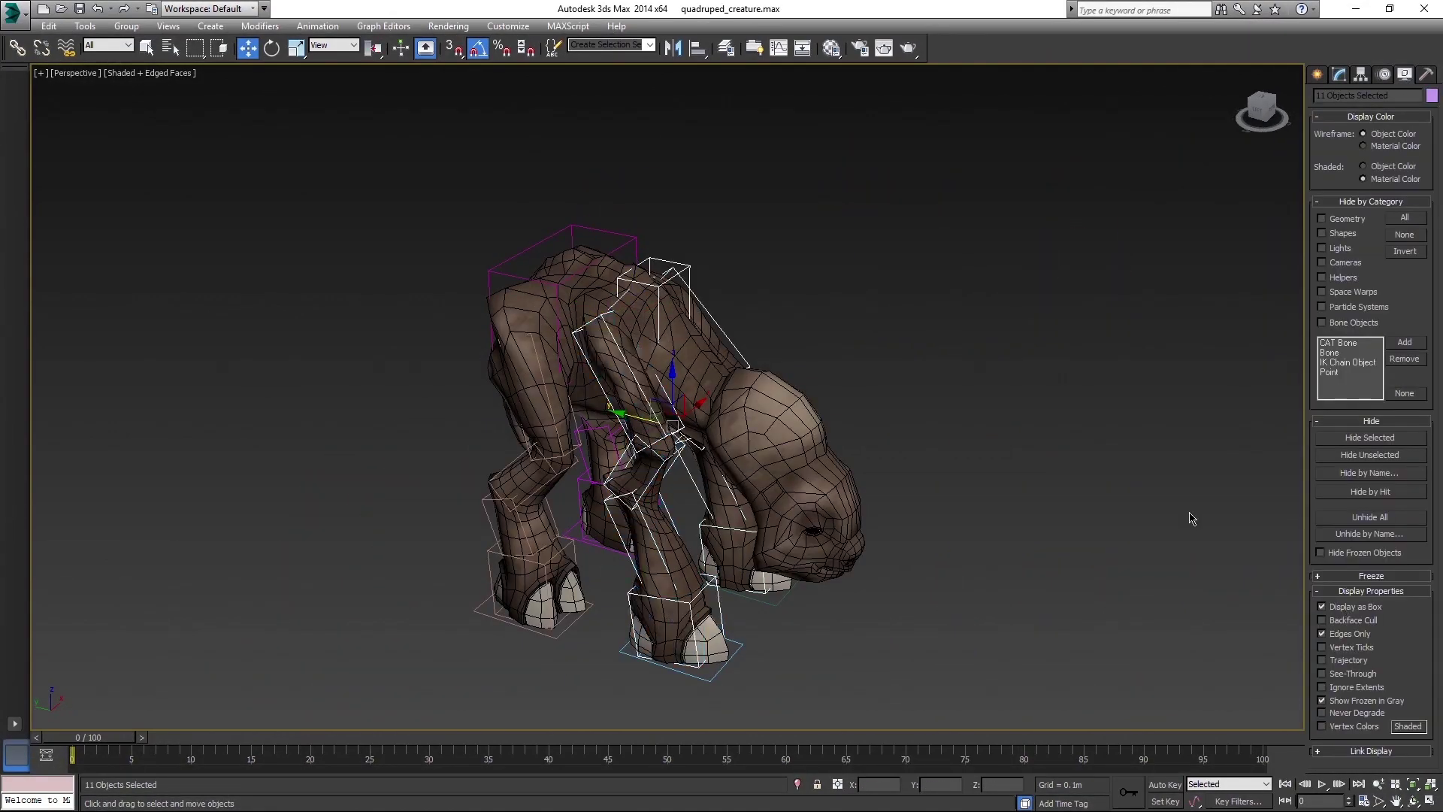
# - Add a tail to the pelvis
pyautogui.keyDown('alt'); pyautogui.moveTo(1188, 515); pyautogui.dragTo(824, 254, button='middle'); pyautogui.keyUp('alt')
pyautogui.press('F3')
pyautogui.scroll(3, 660, 239)
pyautogui.click(1317, 75)
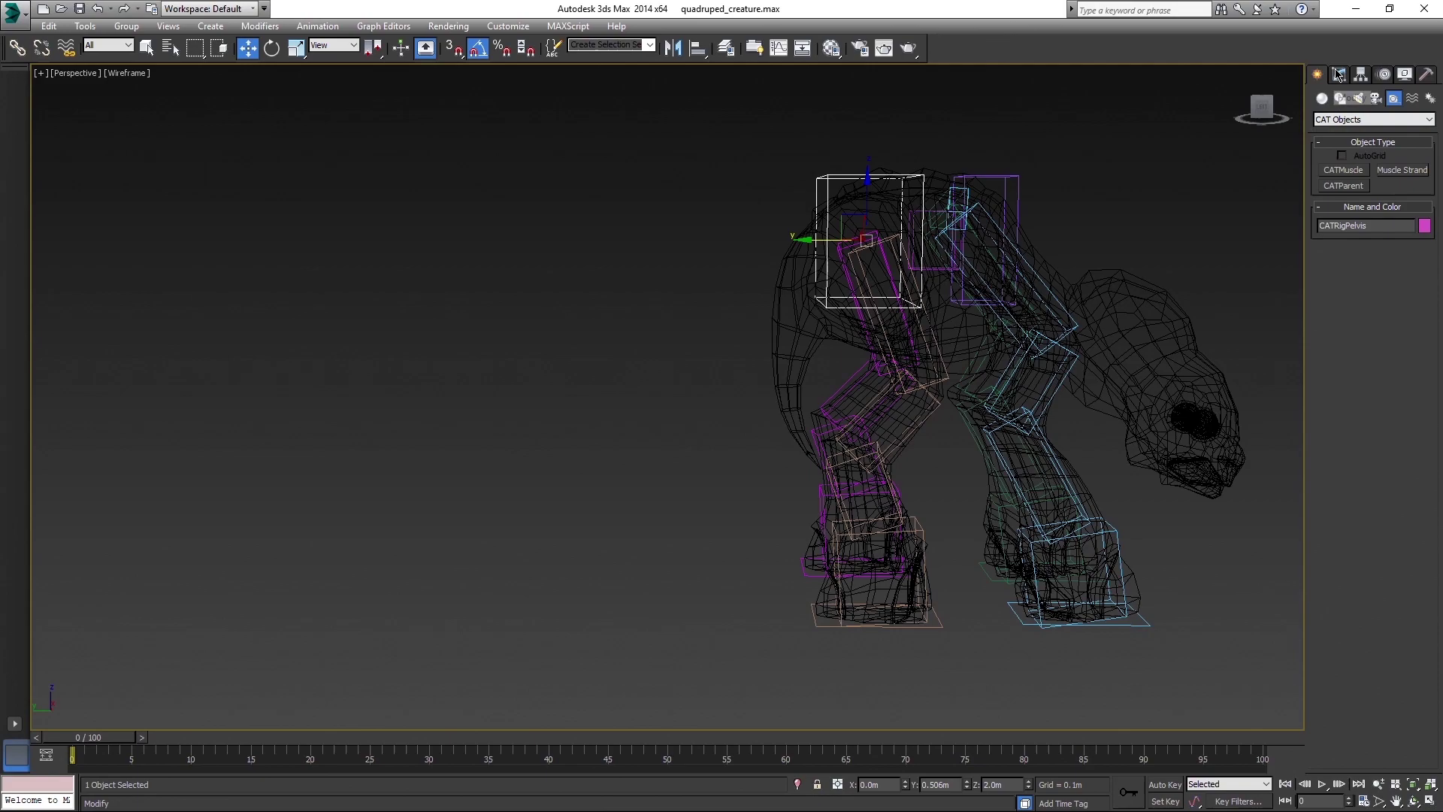
pyautogui.click(1339, 74)
pyautogui.click(1406, 415)
# - Angle the first tail bone downward and set the tail's number of links to 3
pyautogui.moveTo(880, 202); pyautogui.dragTo(836, 326, button='middle')
pyautogui.click(835, 325)
pyautogui.click(836, 326)
pyautogui.press('e')
pyautogui.moveTo(779, 331); pyautogui.dragTo(762, 351)
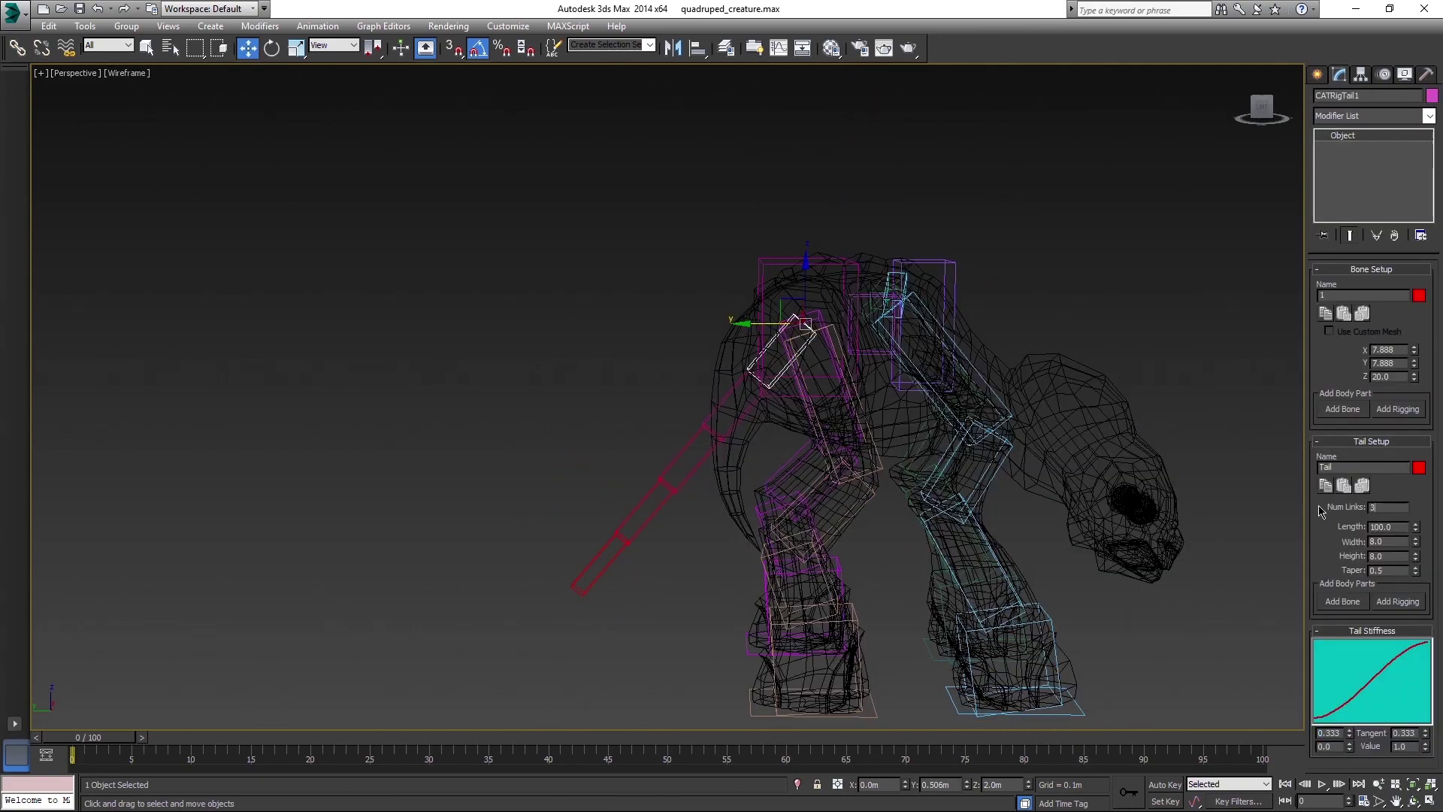
pyautogui.scroll(2, 786, 342)
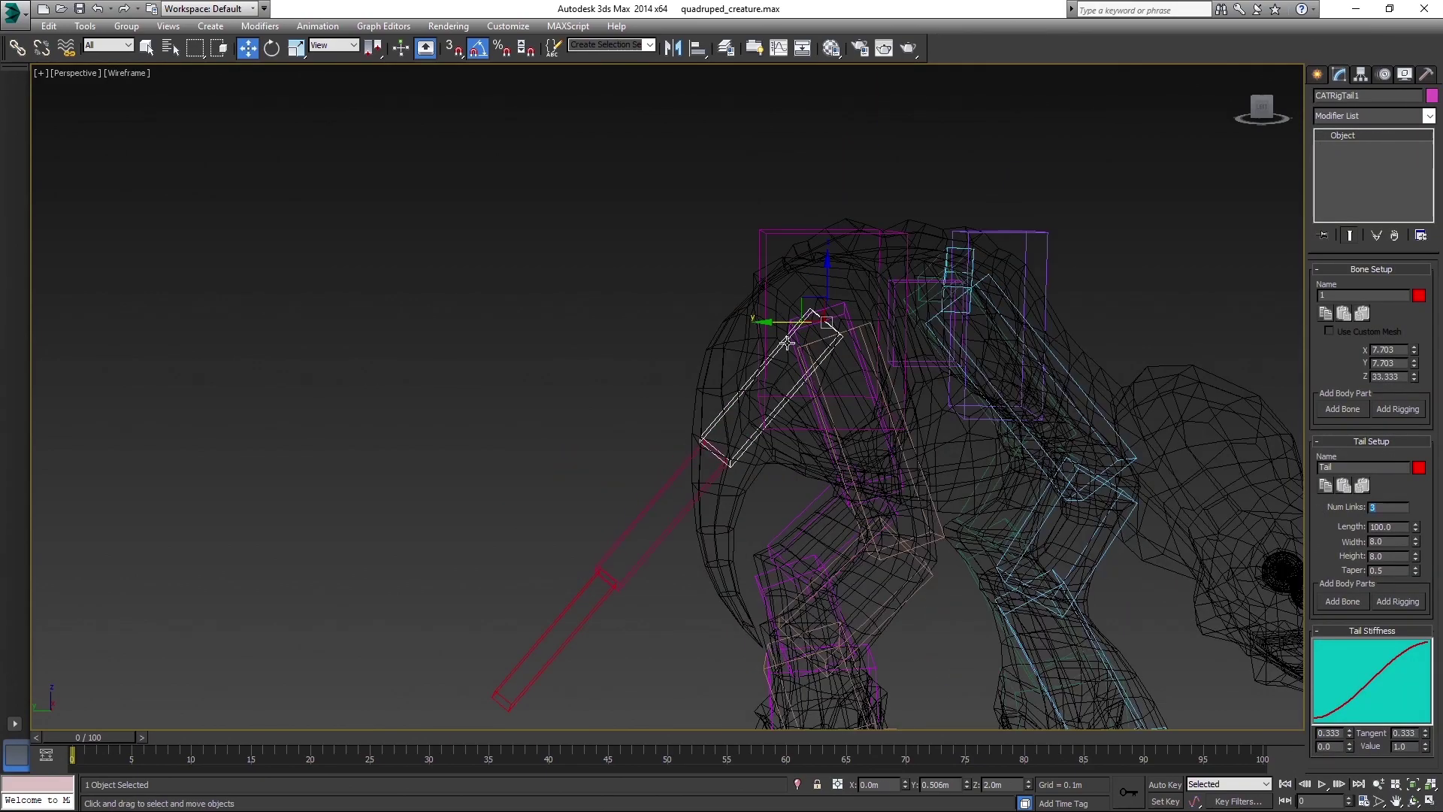
# - Select the whole tail chain and move it back, out of the pelvis toward the mesh's tail
pyautogui.moveTo(786, 342); pyautogui.dragTo(792, 296, button='middle')
pyautogui.doubleClick(793, 296)
pyautogui.moveTo(652, 458)
pyautogui.mouseDown()
pyautogui.moveTo(587, 471)
pyautogui.moveTo(578, 492)
pyautogui.mouseUp()
pyautogui.moveTo(727, 448)
pyautogui.mouseDown(button='middle')
pyautogui.moveTo(814, 408)
pyautogui.moveTo(924, 386)
pyautogui.moveTo(831, 380)
pyautogui.moveTo(847, 377)
pyautogui.moveTo(1025, 386)
pyautogui.moveTo(855, 378)
pyautogui.mouseUp(button='middle')
pyautogui.press('F3')
pyautogui.press('F3')
pyautogui.press('F3')
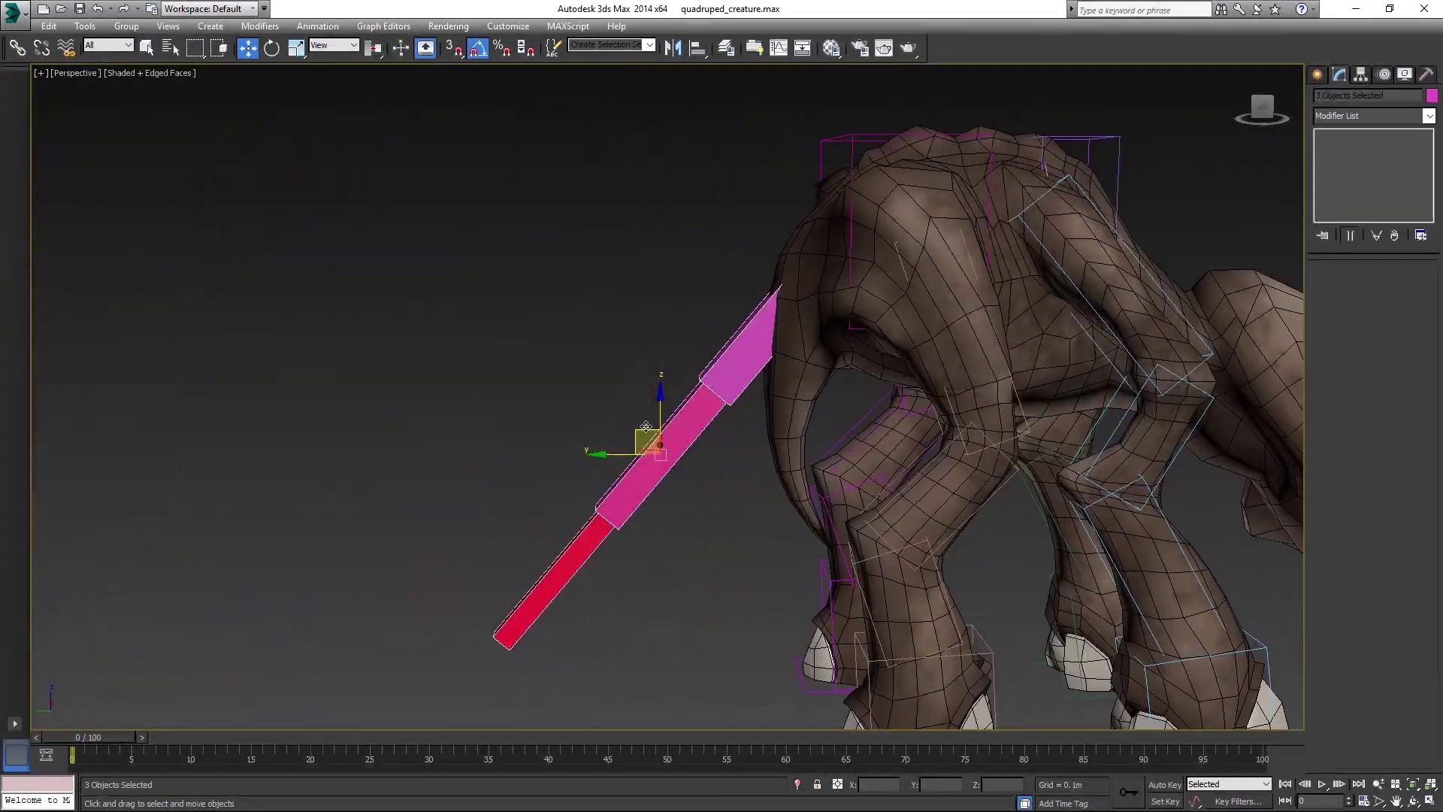
# - Lower the tail chain and seat its root at the base of the mesh's tail in the left view
pyautogui.keyDown('alt'); pyautogui.moveTo(646, 426); pyautogui.dragTo(744, 408, button='middle'); pyautogui.keyUp('alt')
pyautogui.press('F3')
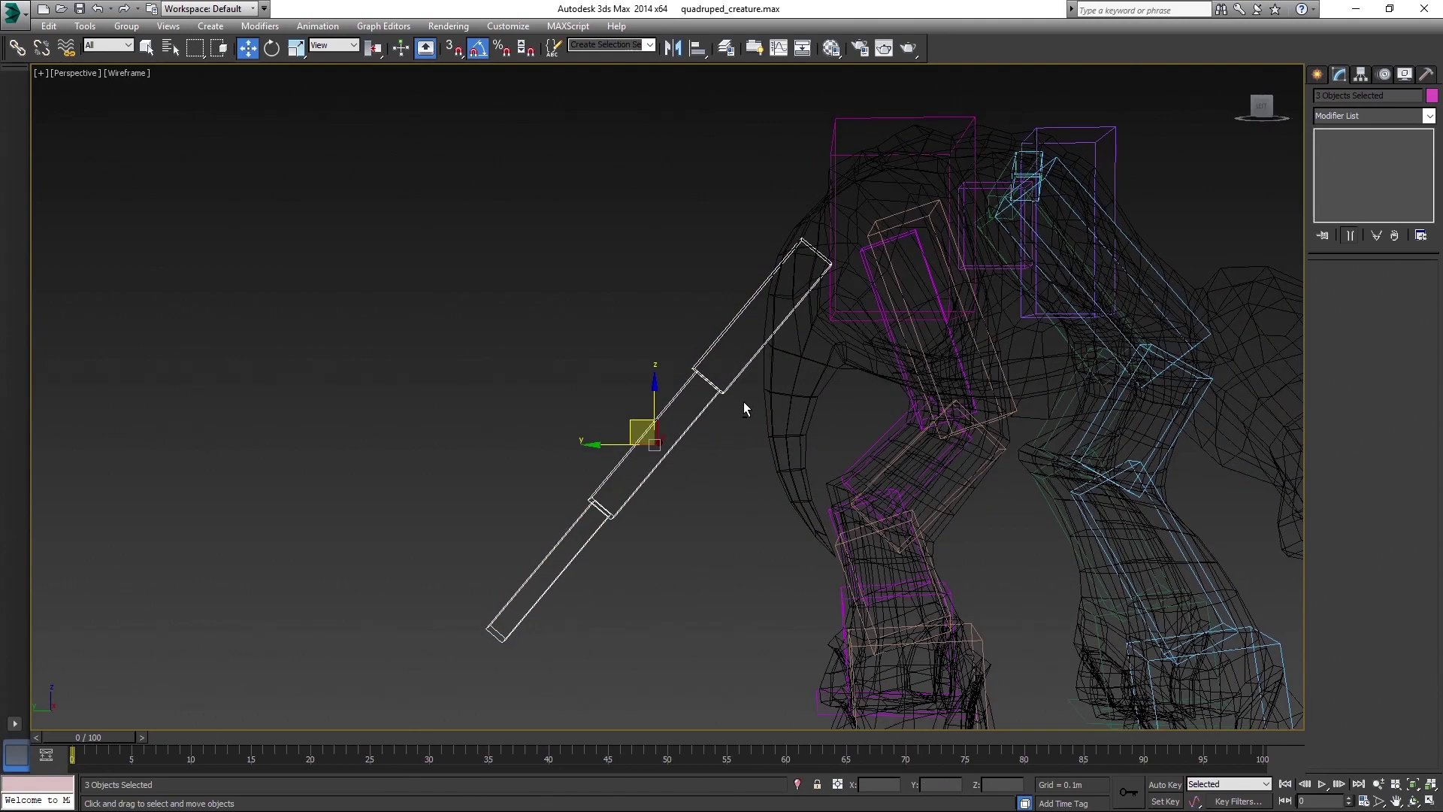
pyautogui.moveTo(647, 423); pyautogui.dragTo(644, 478)
pyautogui.moveTo(669, 445)
pyautogui.keyDown('alt'); pyautogui.mouseDown(button='middle')
pyautogui.moveTo(787, 434)
pyautogui.moveTo(675, 437)
pyautogui.mouseUp(button='middle'); pyautogui.keyUp('alt')
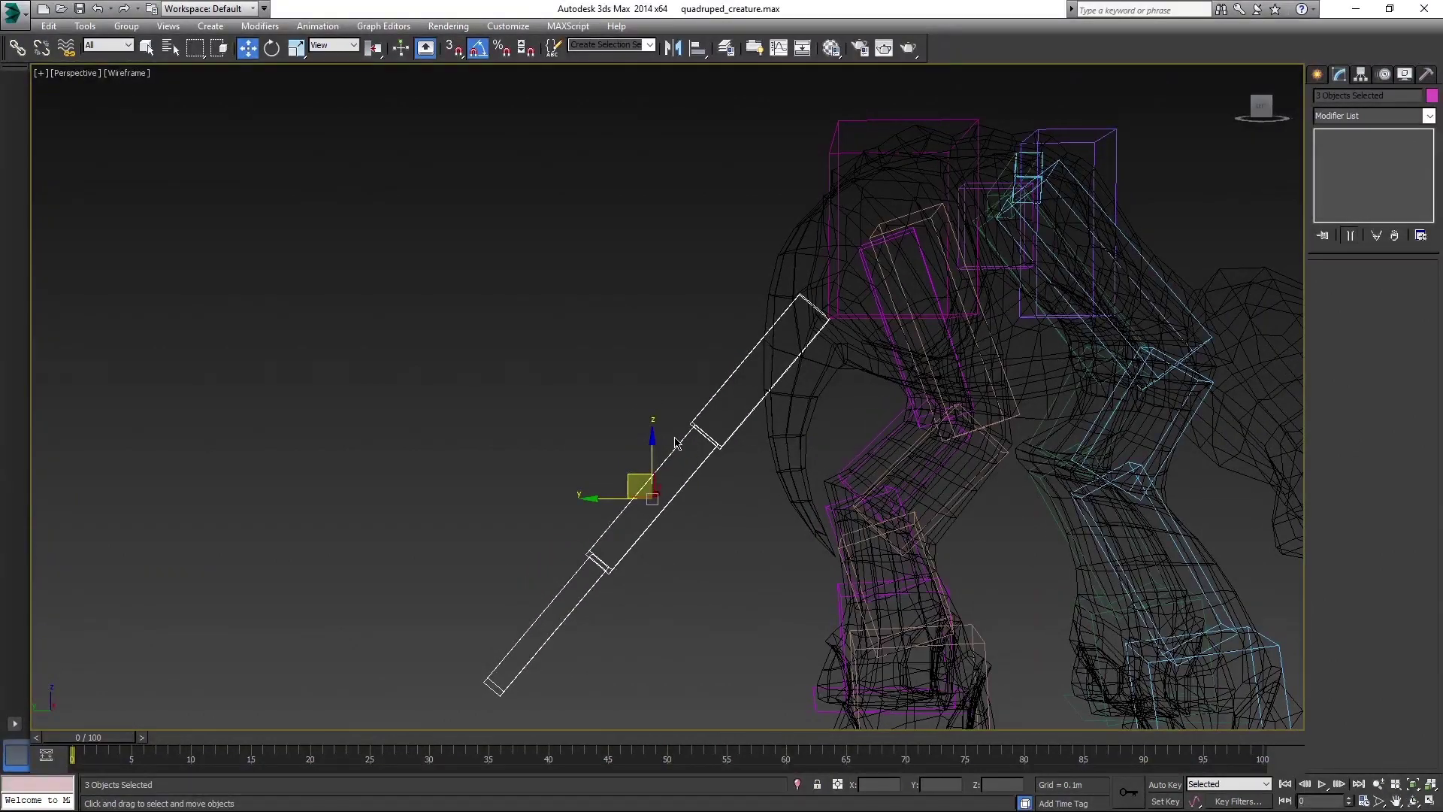
pyautogui.press('l')
pyautogui.moveTo(553, 502); pyautogui.dragTo(558, 475)
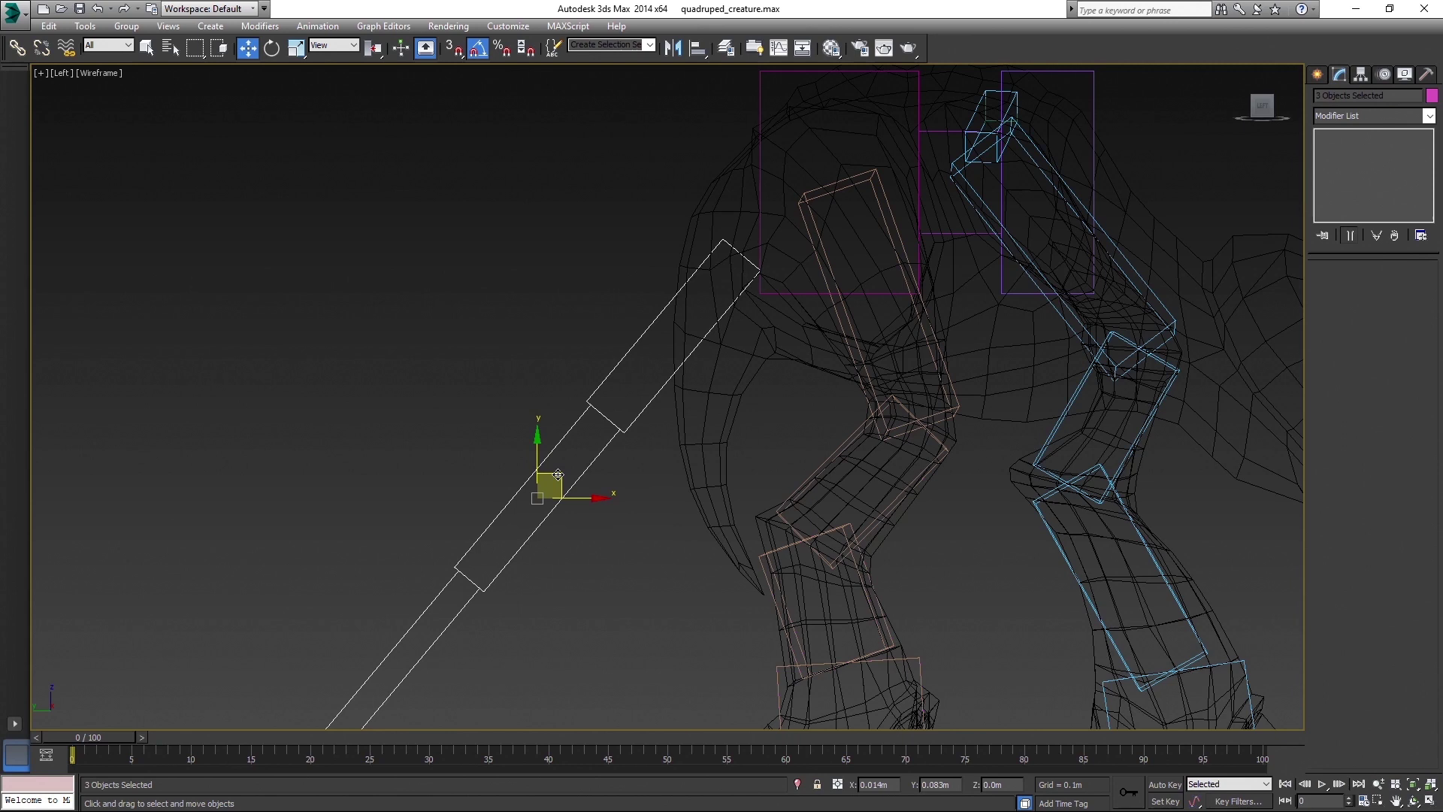
# - Rotate and shorten the three tail bones to follow the mesh's curved tail, setting the last bone's Z length to 19.0
pyautogui.click(637, 421)
pyautogui.press('e')
pyautogui.moveTo(759, 306); pyautogui.dragTo(778, 299)
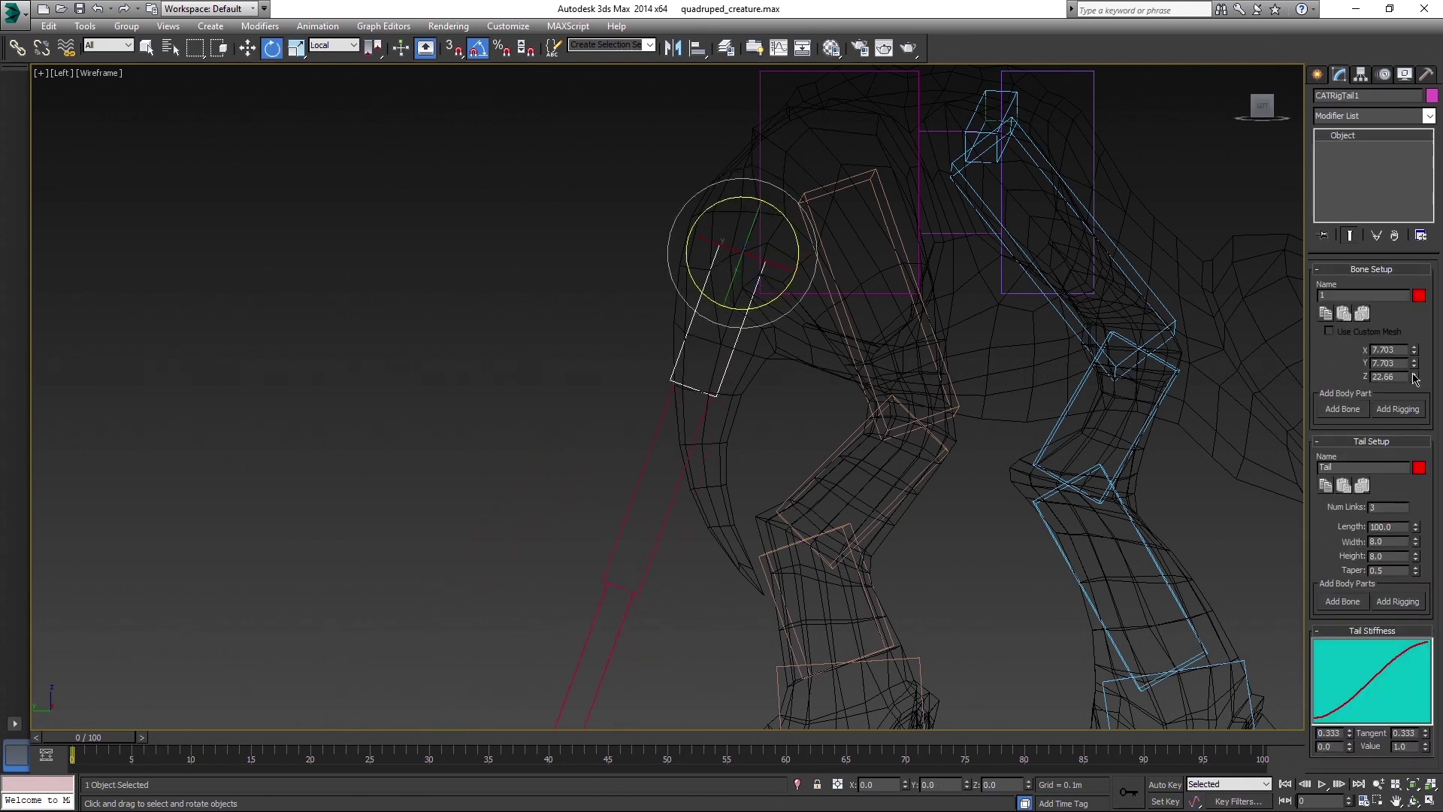
pyautogui.click(689, 460)
pyautogui.moveTo(729, 432); pyautogui.dragTo(752, 421)
pyautogui.click(1408, 412)
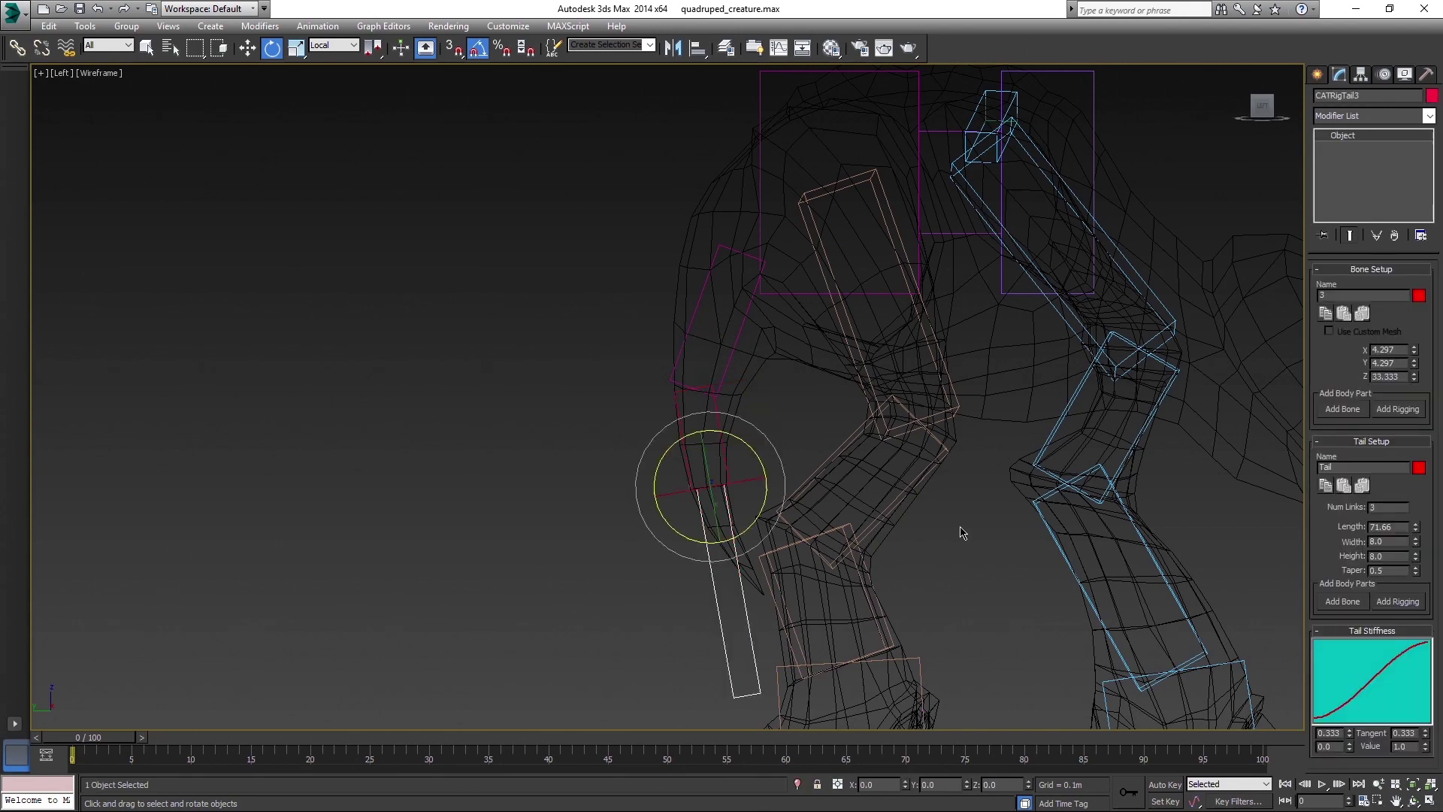
pyautogui.moveTo(1415, 407); pyautogui.dragTo(1416, 425)
pyautogui.moveTo(762, 507); pyautogui.dragTo(769, 495)
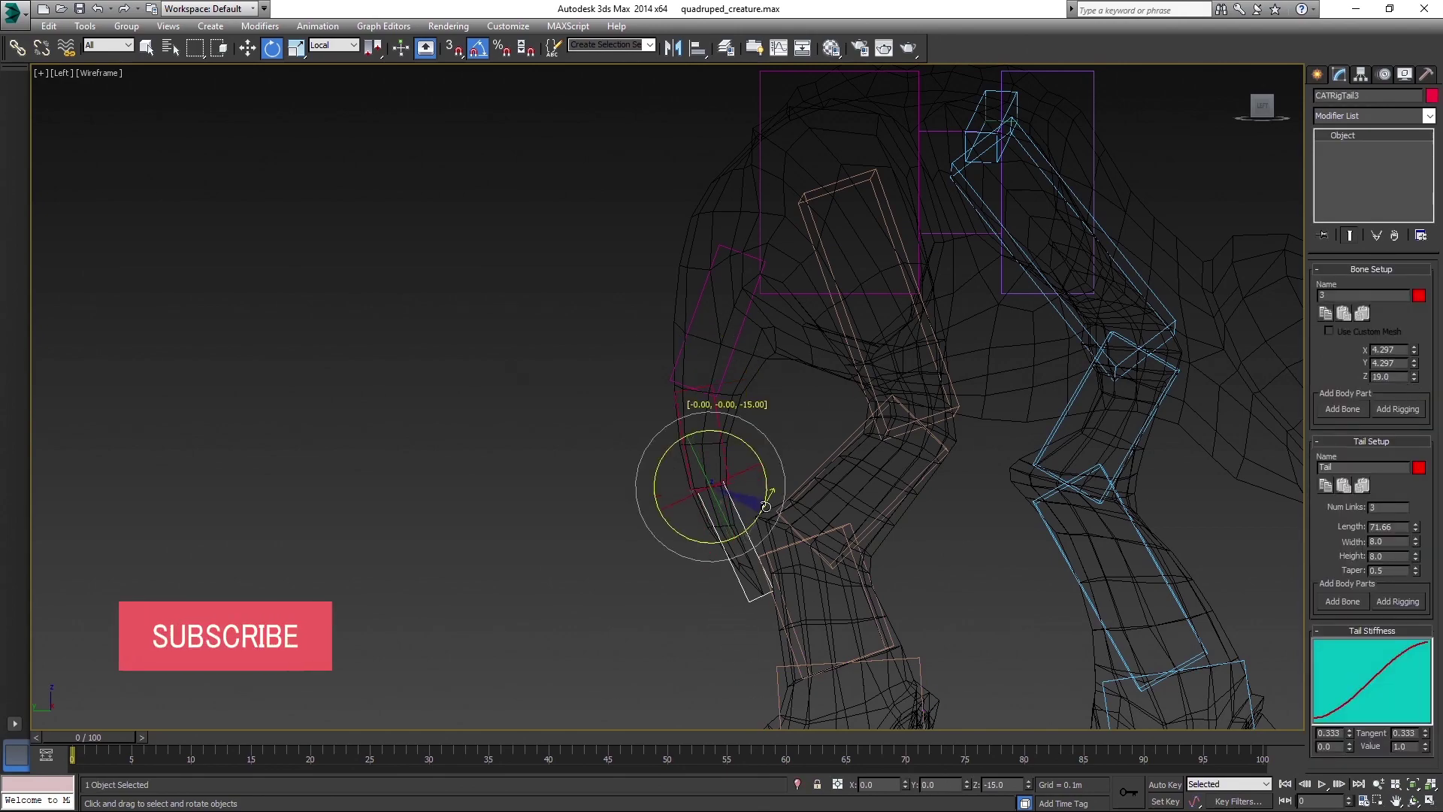
pyautogui.click(980, 543)
# - Set the chest hub's width to 40.0 to fit the mesh
pyautogui.scroll(-4, 980, 542)
pyautogui.moveTo(980, 542); pyautogui.dragTo(777, 523, button='middle')
pyautogui.click(829, 285)
pyautogui.keyDown('alt'); pyautogui.moveTo(915, 368); pyautogui.dragTo(822, 412, button='middle'); pyautogui.keyUp('alt')
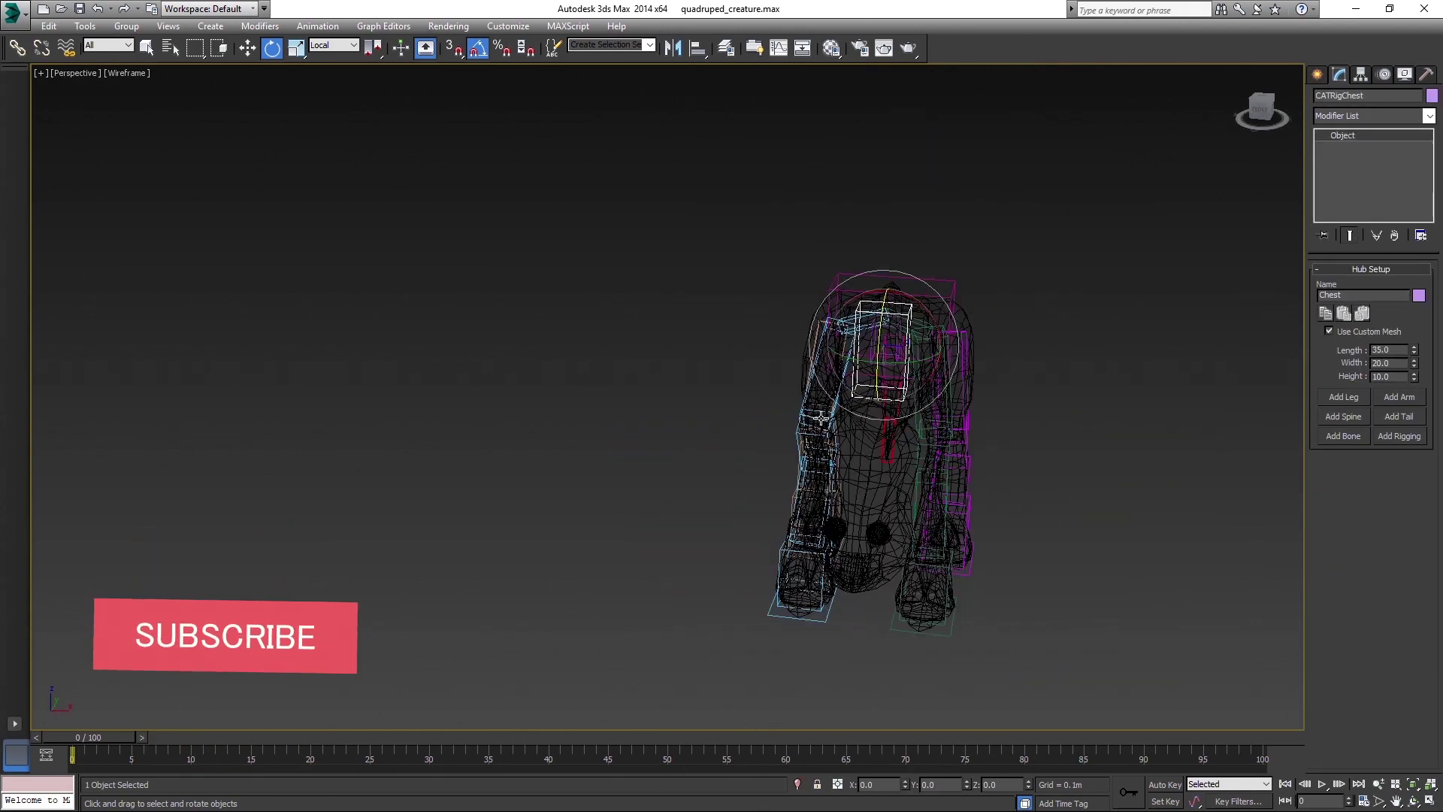
pyautogui.press('p')
pyautogui.press('F3')
pyautogui.moveTo(1414, 357); pyautogui.dragTo(1437, 294)
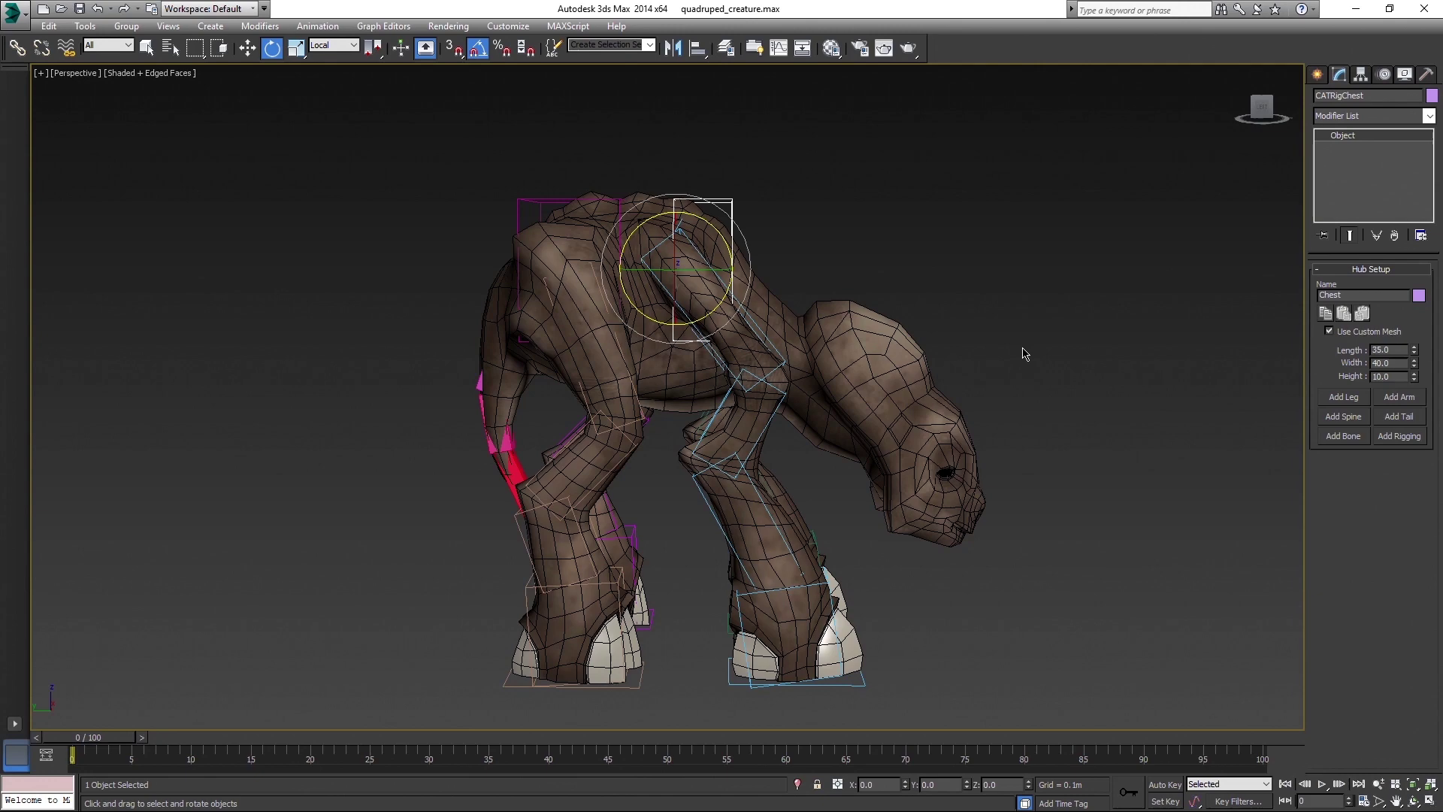
pyautogui.click(1022, 348)
# - Try a spine as the neck, bending it from the chest into the creature's head, and delete it
pyautogui.scroll(-4, 1083, 387)
pyautogui.moveTo(1089, 389); pyautogui.dragTo(1022, 398, button='middle')
pyautogui.click(765, 275)
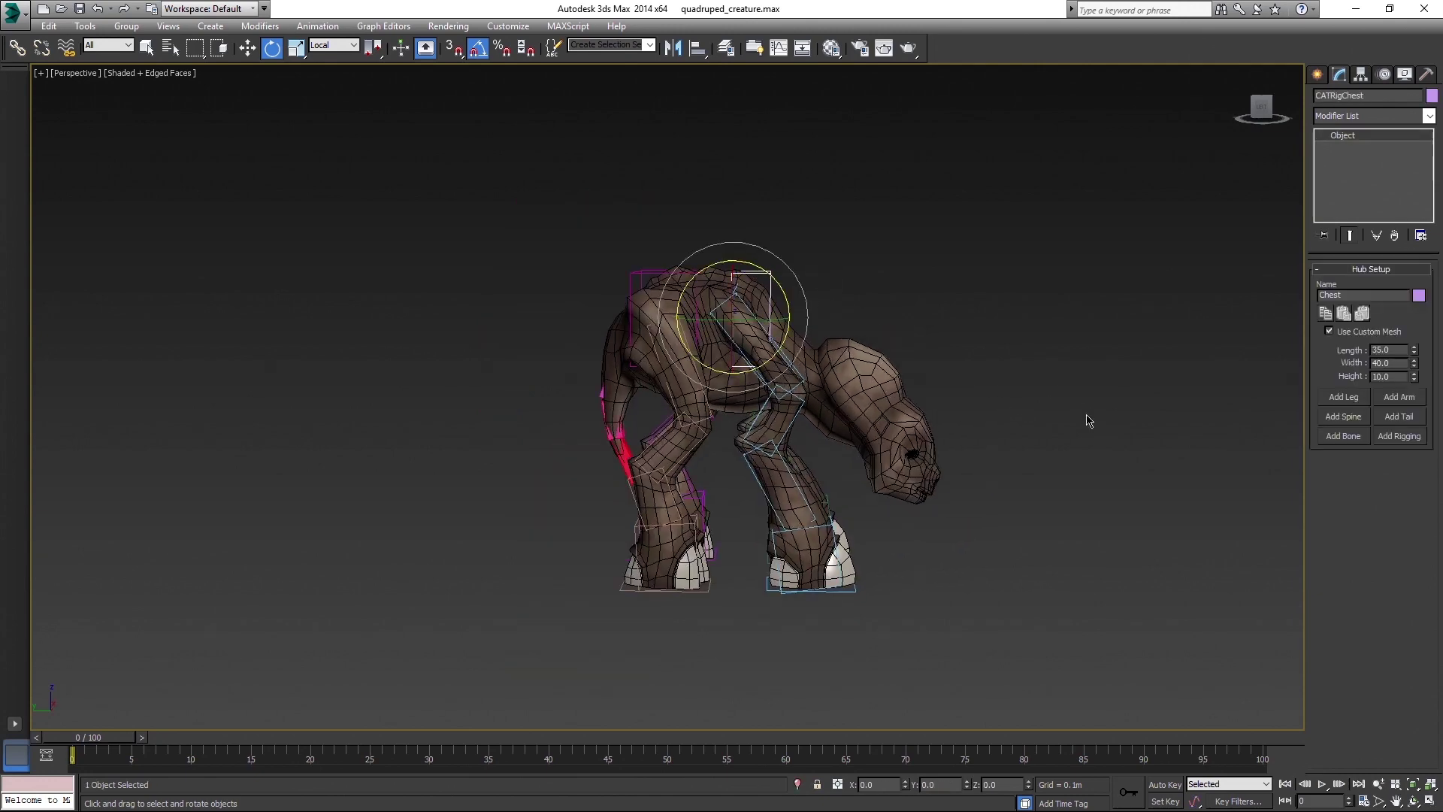
pyautogui.click(1398, 418)
pyautogui.click(857, 238)
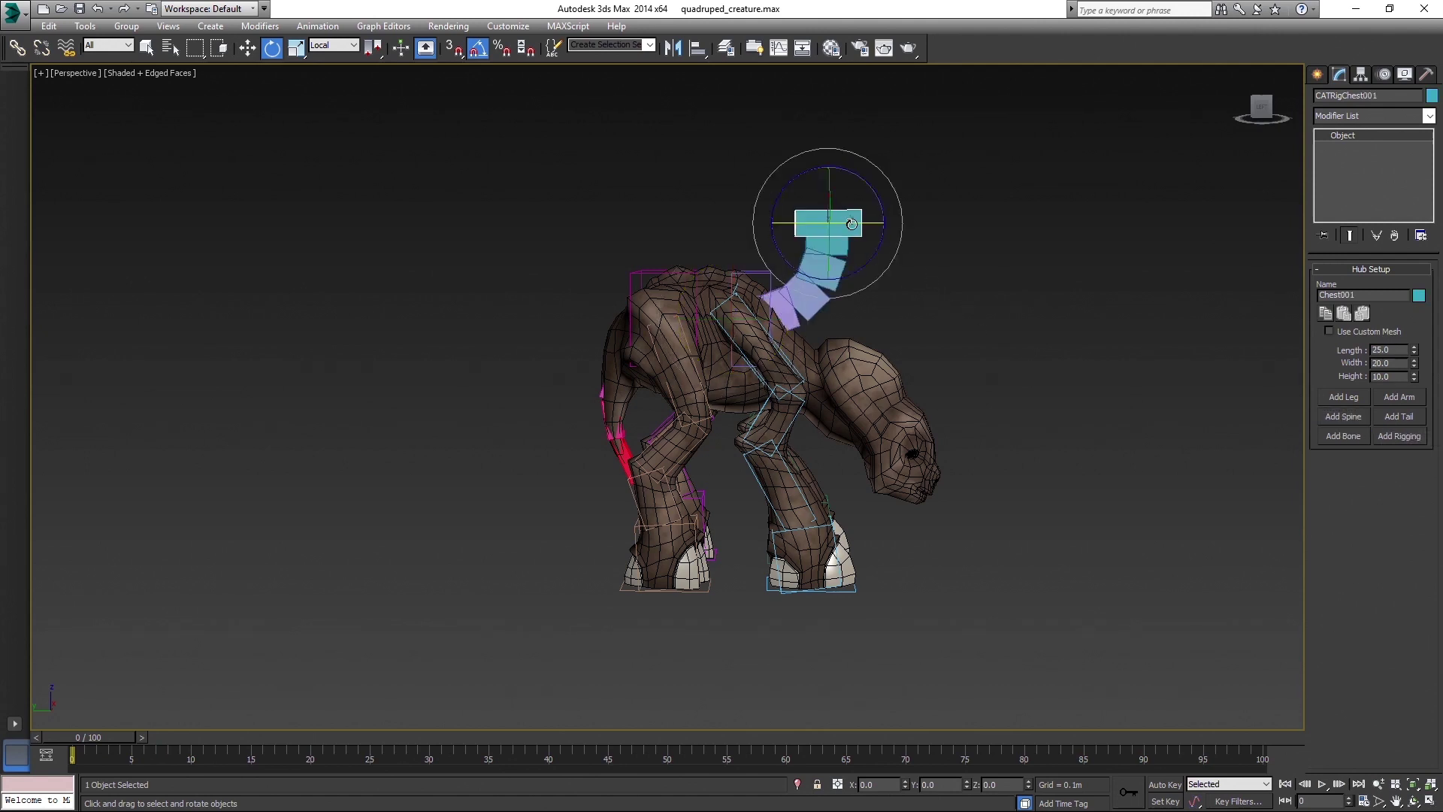
pyautogui.moveTo(875, 145)
pyautogui.mouseDown()
pyautogui.moveTo(926, 285)
pyautogui.moveTo(842, 348)
pyautogui.moveTo(859, 377)
pyautogui.moveTo(886, 296)
pyautogui.moveTo(864, 403)
pyautogui.moveTo(876, 455)
pyautogui.moveTo(923, 492)
pyautogui.moveTo(863, 401)
pyautogui.moveTo(911, 365)
pyautogui.moveTo(931, 383)
pyautogui.moveTo(940, 316)
pyautogui.moveTo(959, 373)
pyautogui.moveTo(938, 321)
pyautogui.mouseUp()
pyautogui.press('w')
pyautogui.press('F3')
pyautogui.press('e')
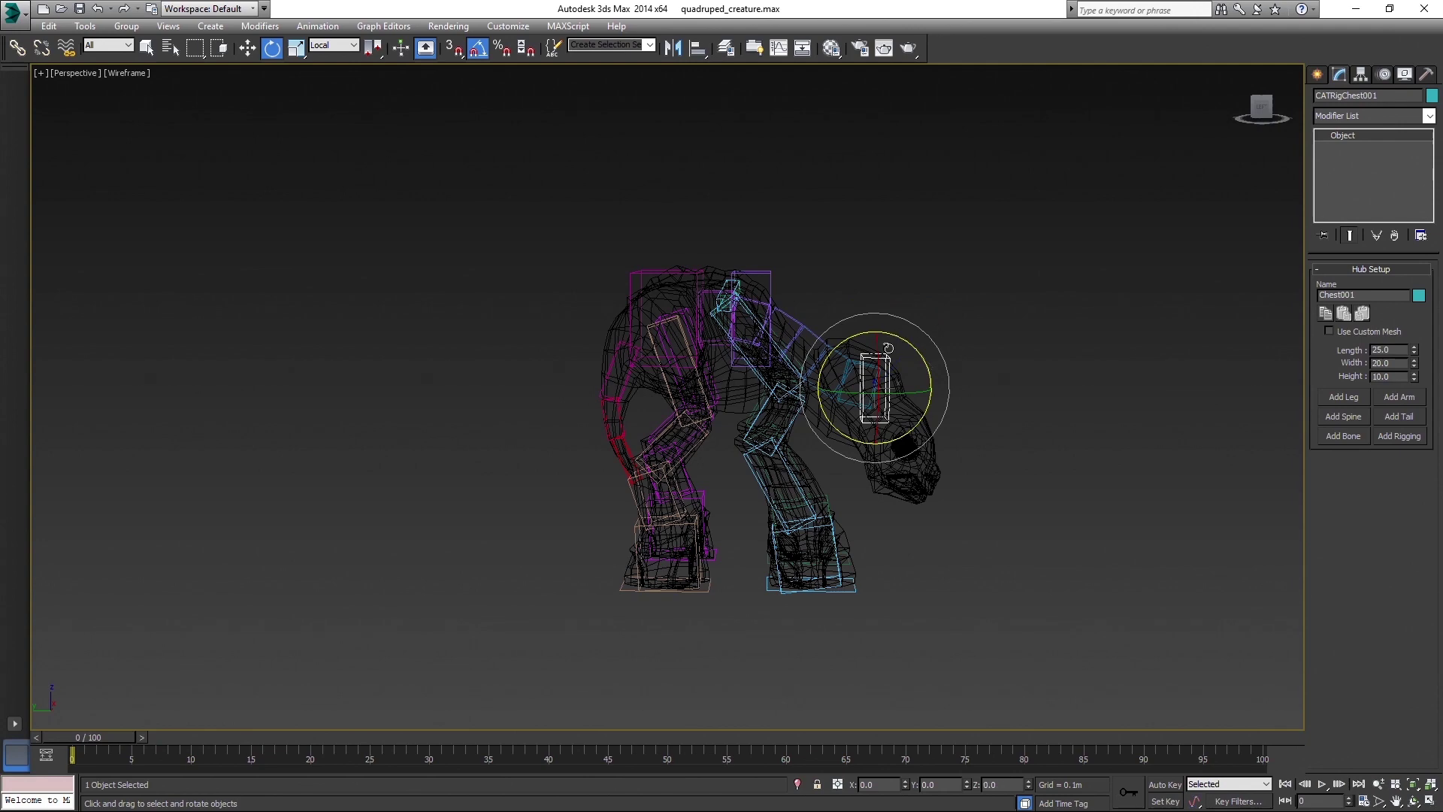
pyautogui.press('Delete')
# - Add a tail to the chest to serve as the neck and move the whole chain to the chest's front edge
pyautogui.click(769, 277)
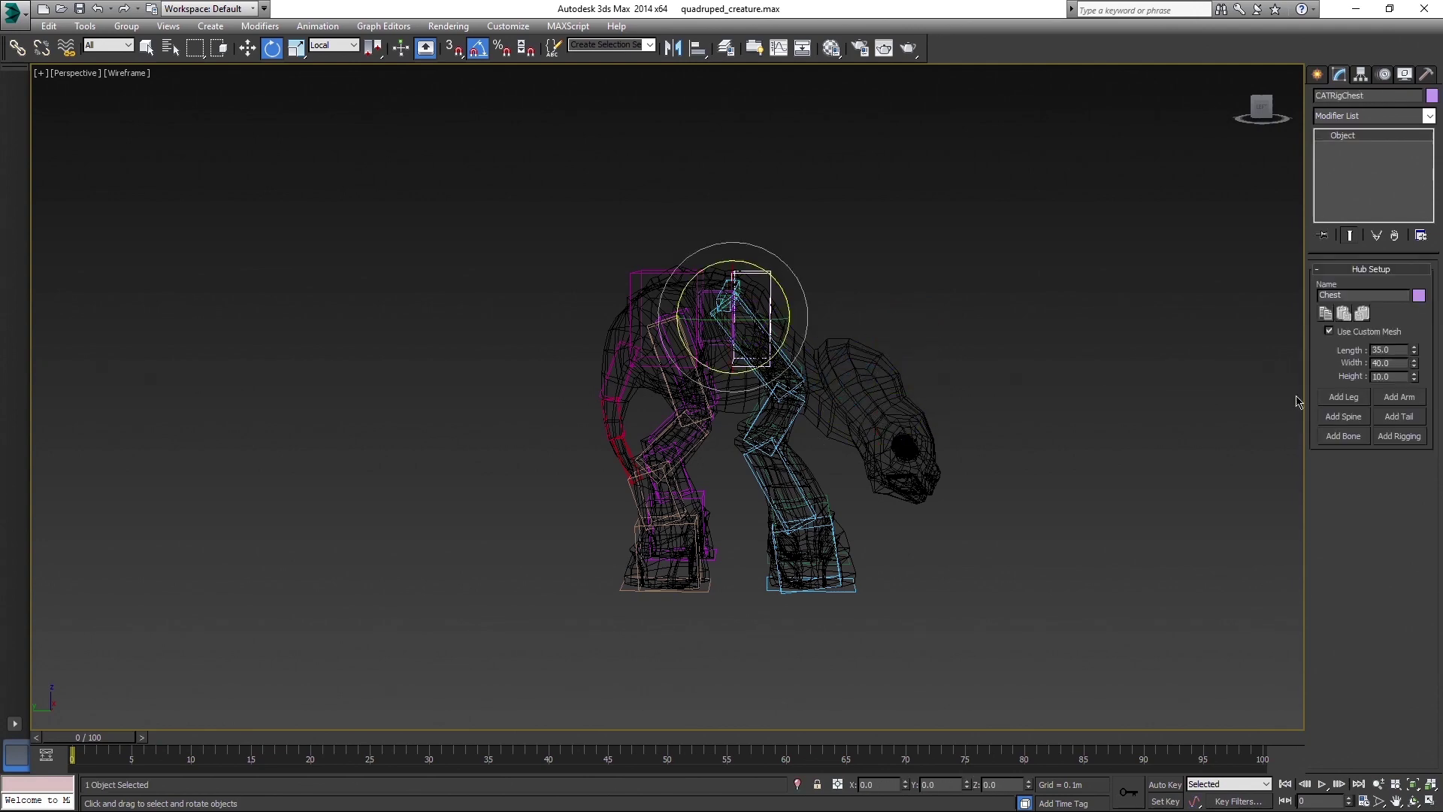
pyautogui.click(780, 309)
pyautogui.moveTo(897, 286); pyautogui.dragTo(870, 311, button='middle')
pyautogui.scroll(3, 870, 310)
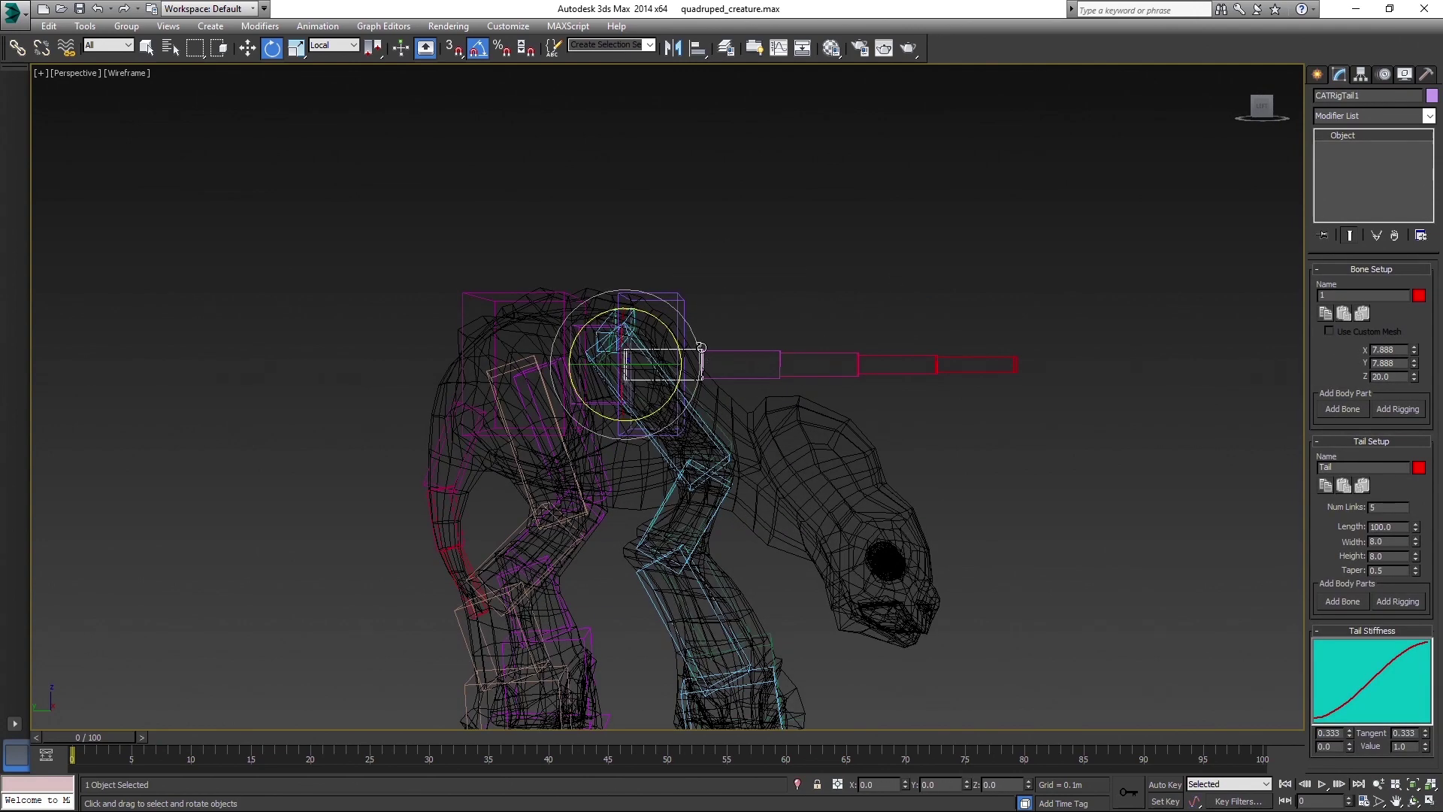
pyautogui.doubleClick(702, 350)
pyautogui.press('w')
pyautogui.press('l')
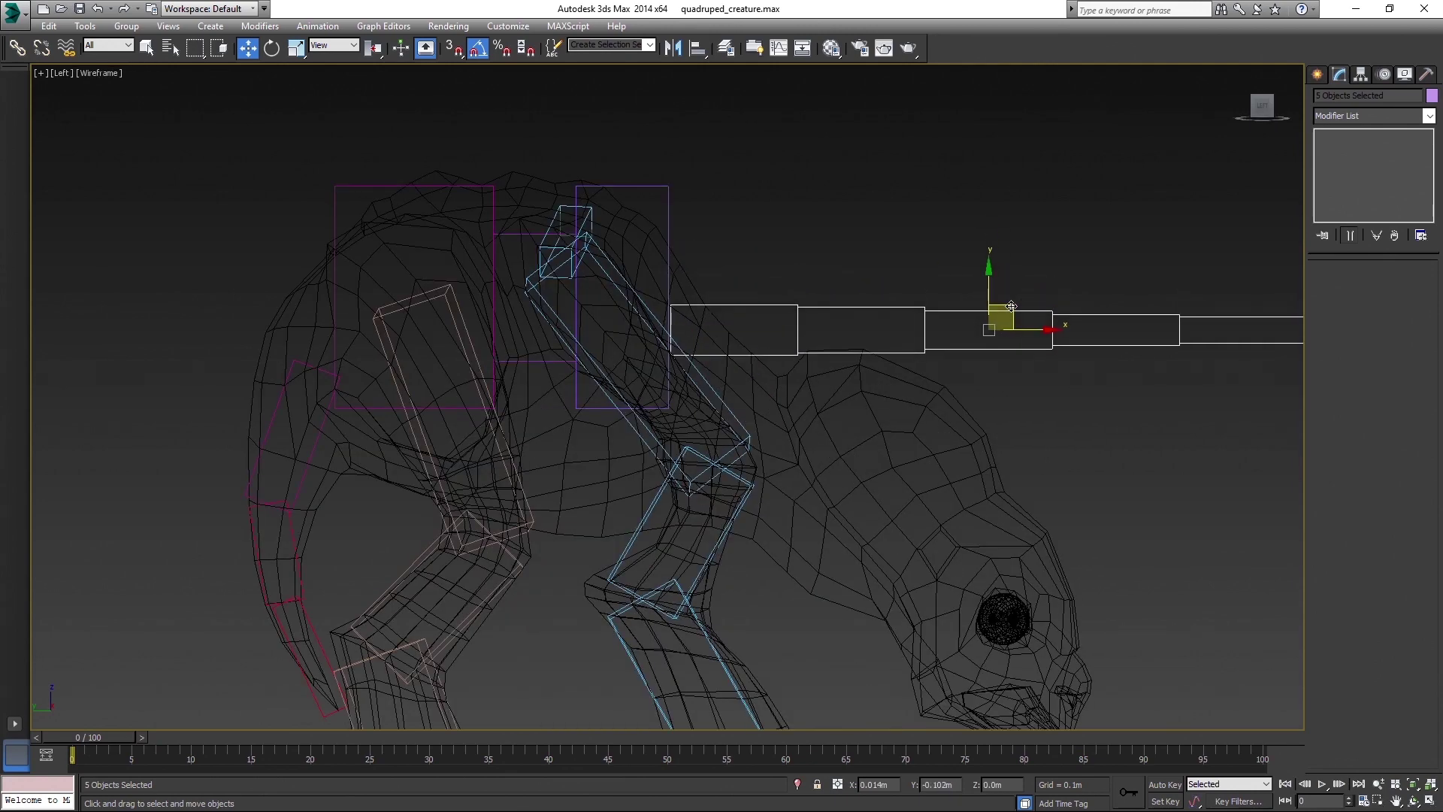
pyautogui.moveTo(1013, 308); pyautogui.dragTo(1008, 316)
# - Set the neck chain to 3 links and angle its bones along the mesh's neck, with Z lengths 16.667, 16.333 and 17.333
pyautogui.click(741, 313)
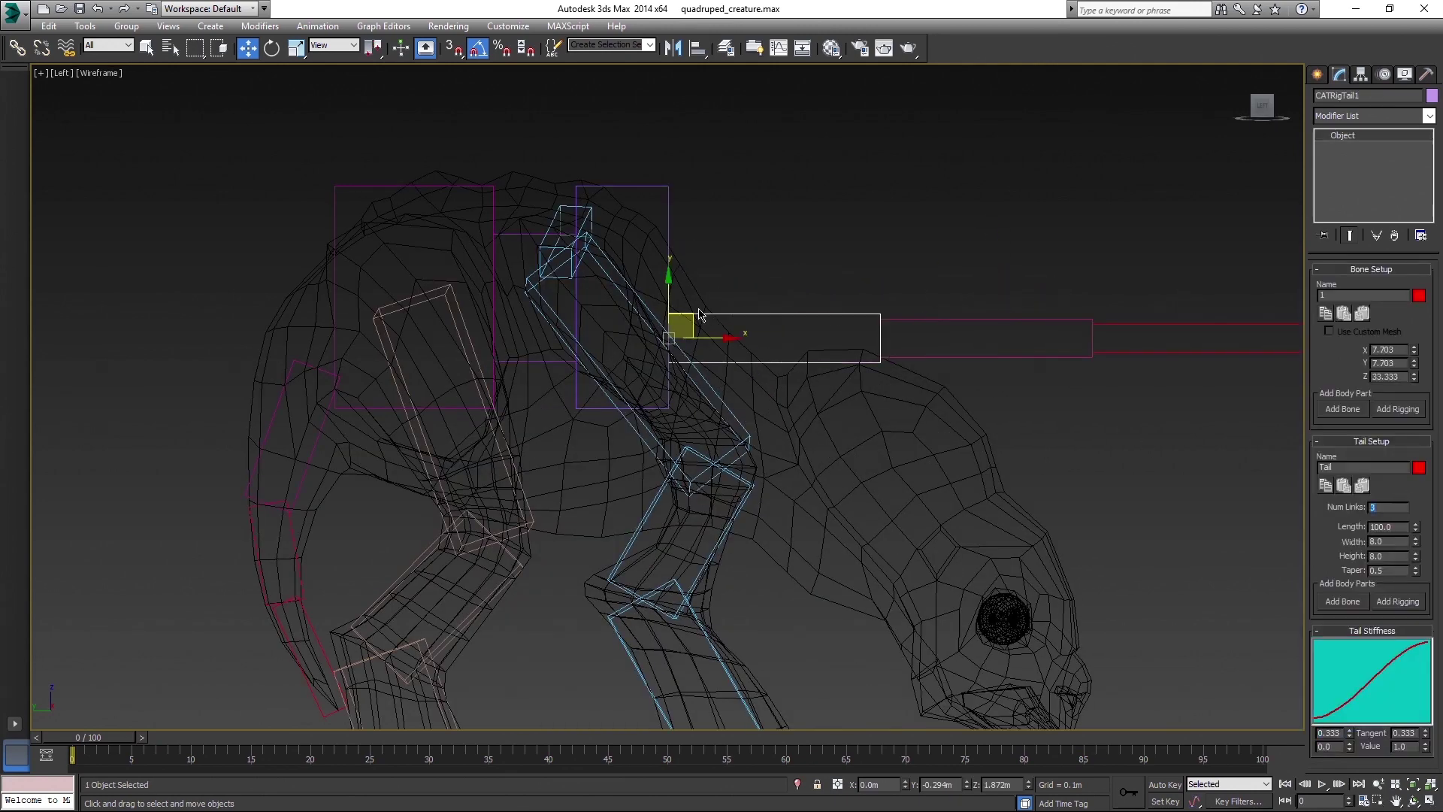
pyautogui.press('e')
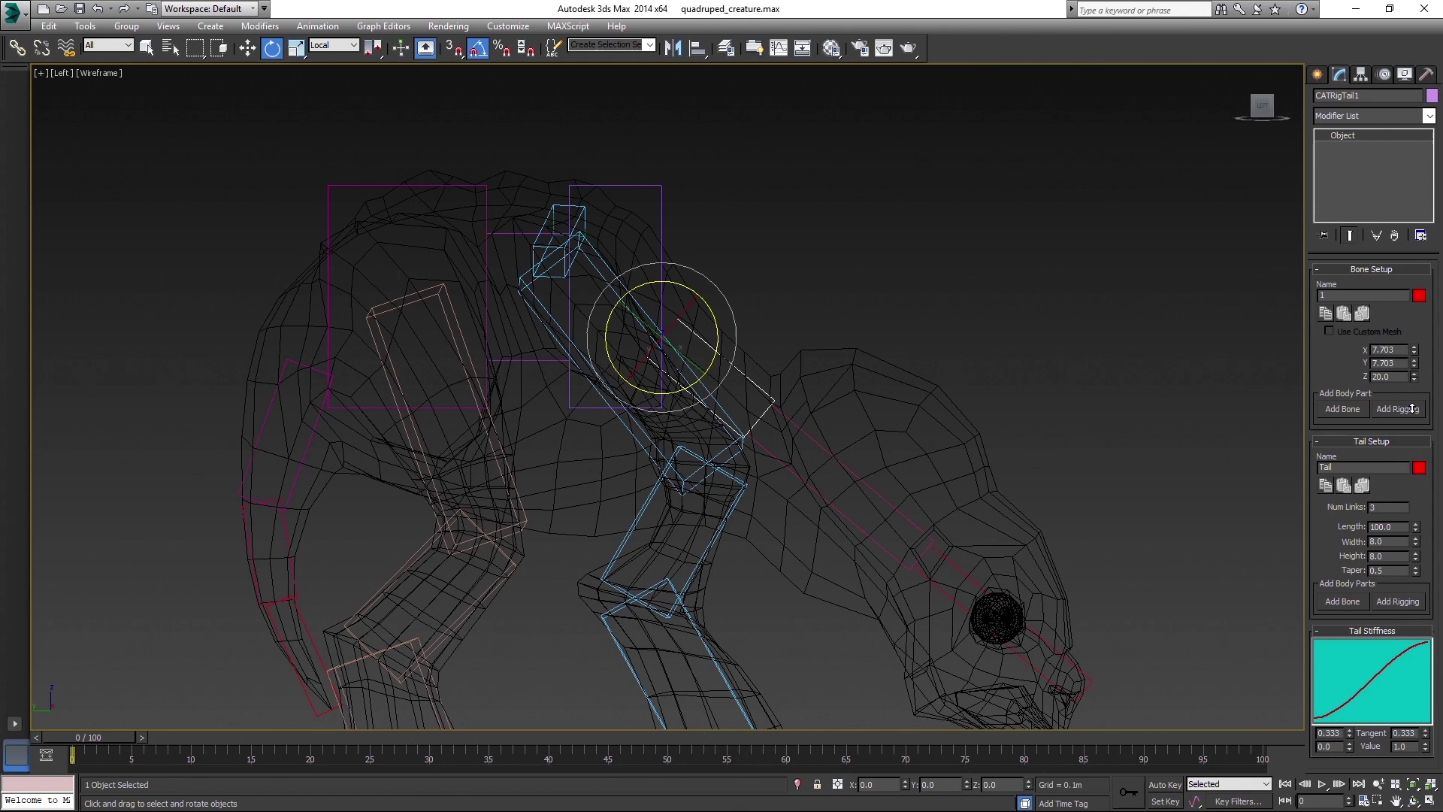
pyautogui.click(856, 475)
pyautogui.moveTo(799, 409); pyautogui.dragTo(799, 417)
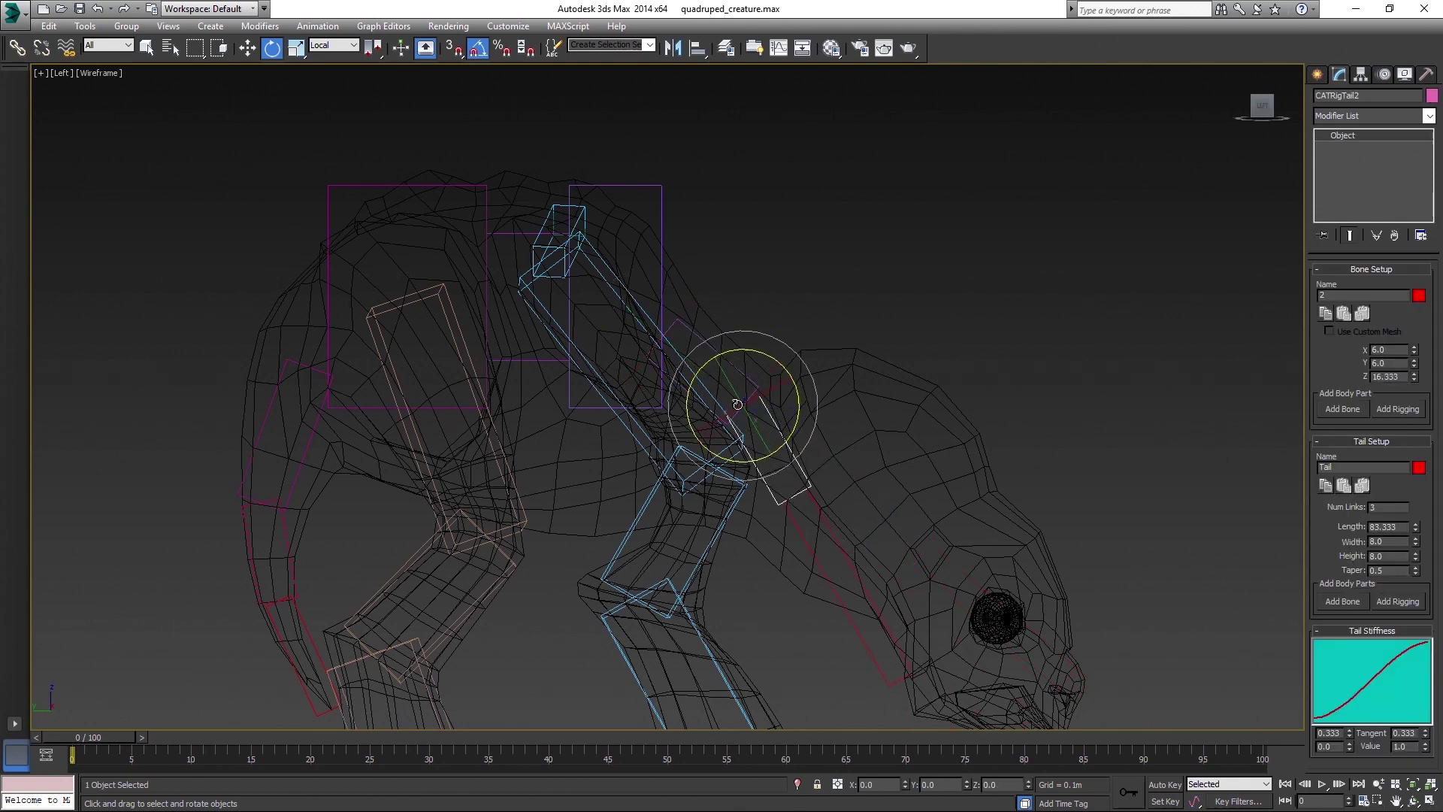
pyautogui.click(823, 538)
pyautogui.moveTo(1071, 593); pyautogui.dragTo(1006, 468, button='middle')
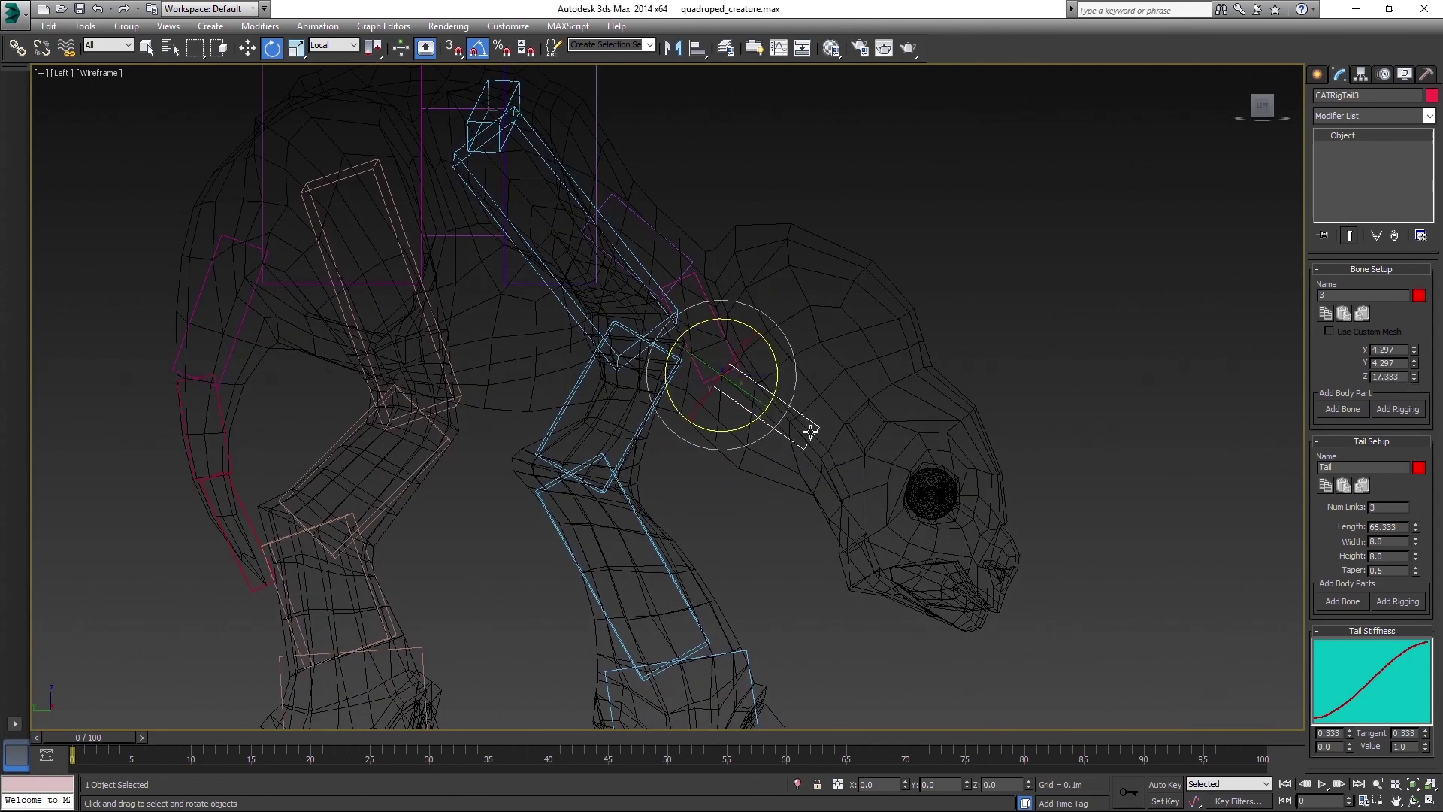
# - Name the neck chain Neck and rename the left front leg limb FLLeg
pyautogui.click(634, 218)
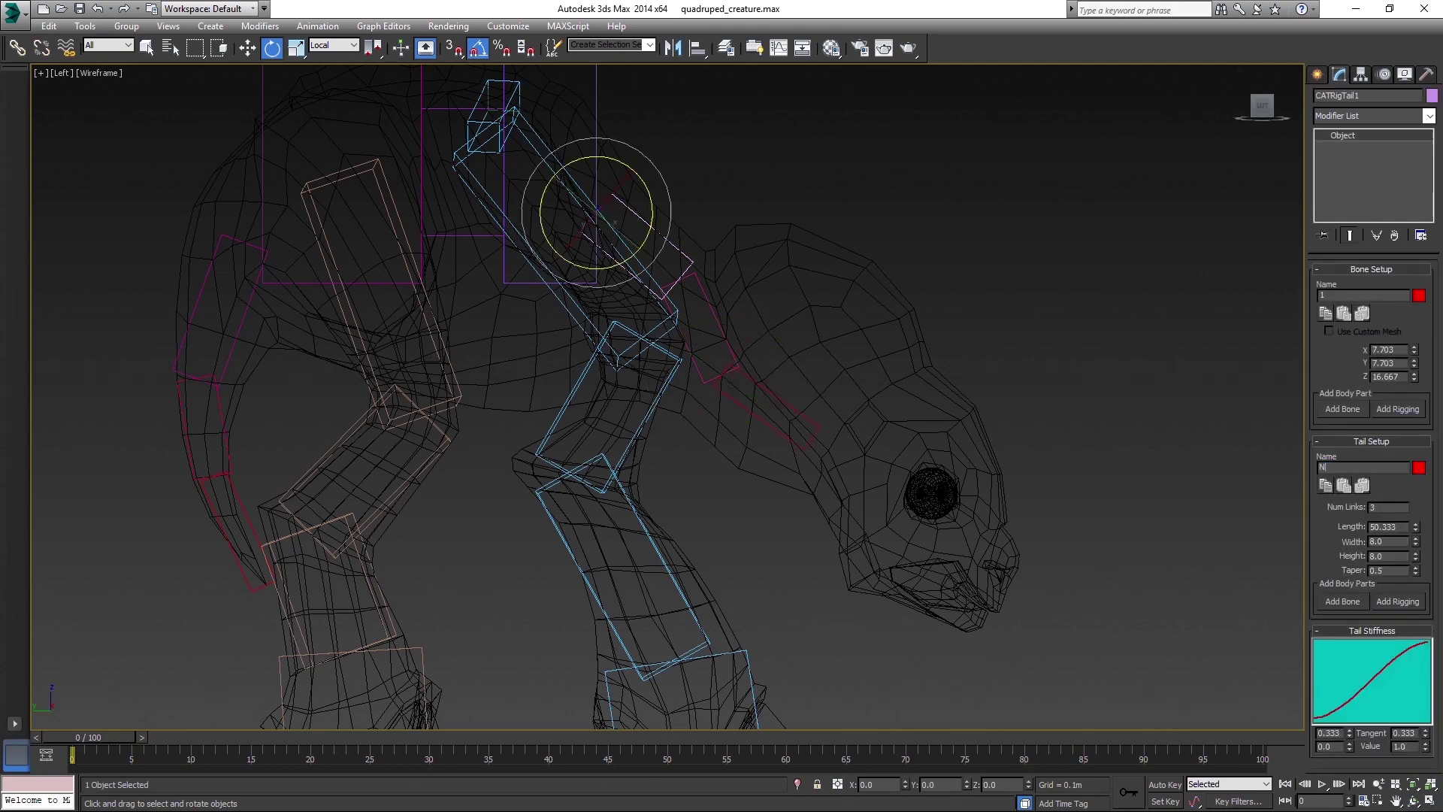
pyautogui.click(492, 194)
pyautogui.keyDown('alt'); pyautogui.moveTo(1039, 356); pyautogui.dragTo(928, 282, button='middle'); pyautogui.keyUp('alt')
pyautogui.click(862, 241)
pyautogui.moveTo(1143, 338); pyautogui.dragTo(1098, 322, button='middle')
# - Add a bone named Head to the last neck bone, level it, and set its size to X 30, Y 55, Z 30
pyautogui.press('l')
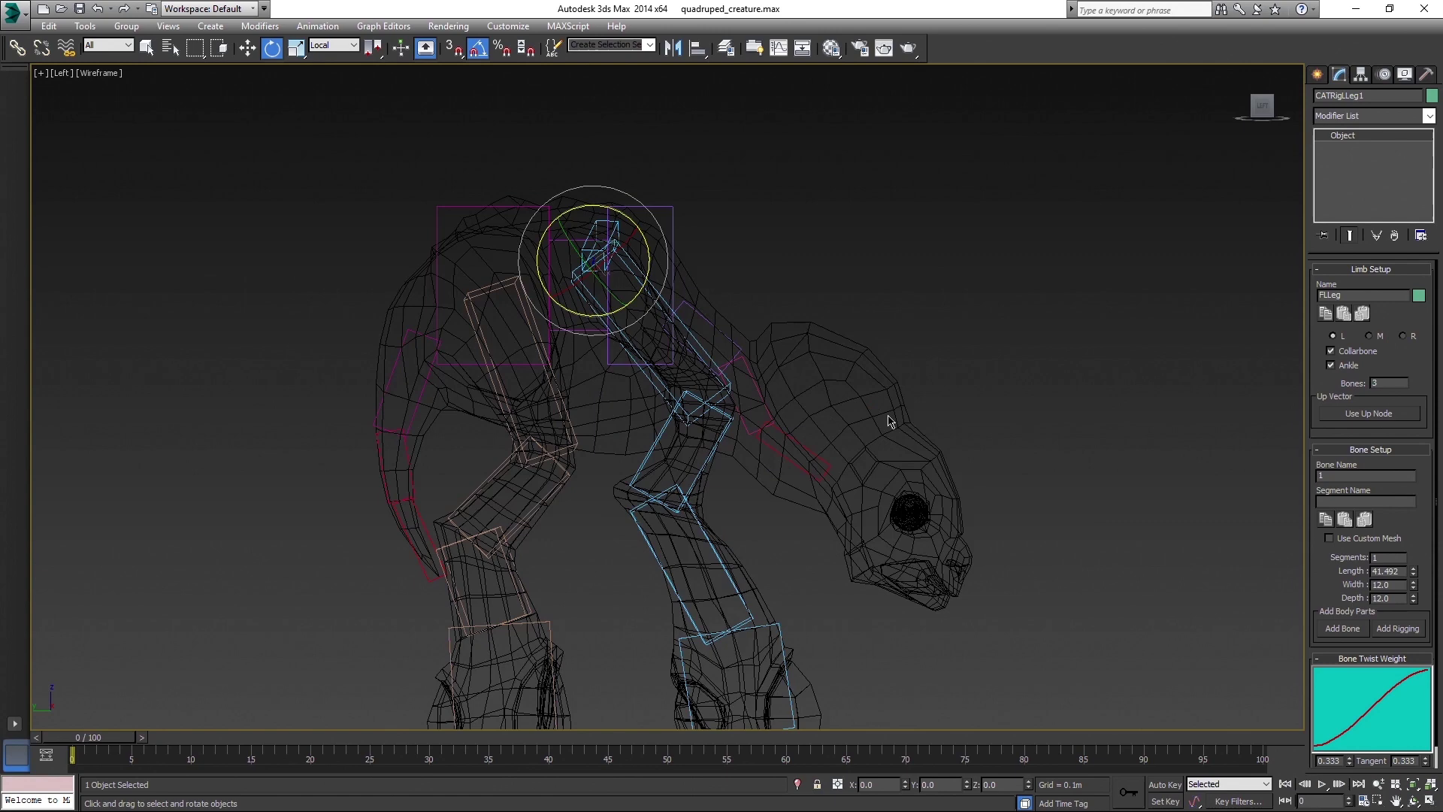
pyautogui.scroll(2, 892, 423)
pyautogui.click(774, 460)
pyautogui.click(775, 460)
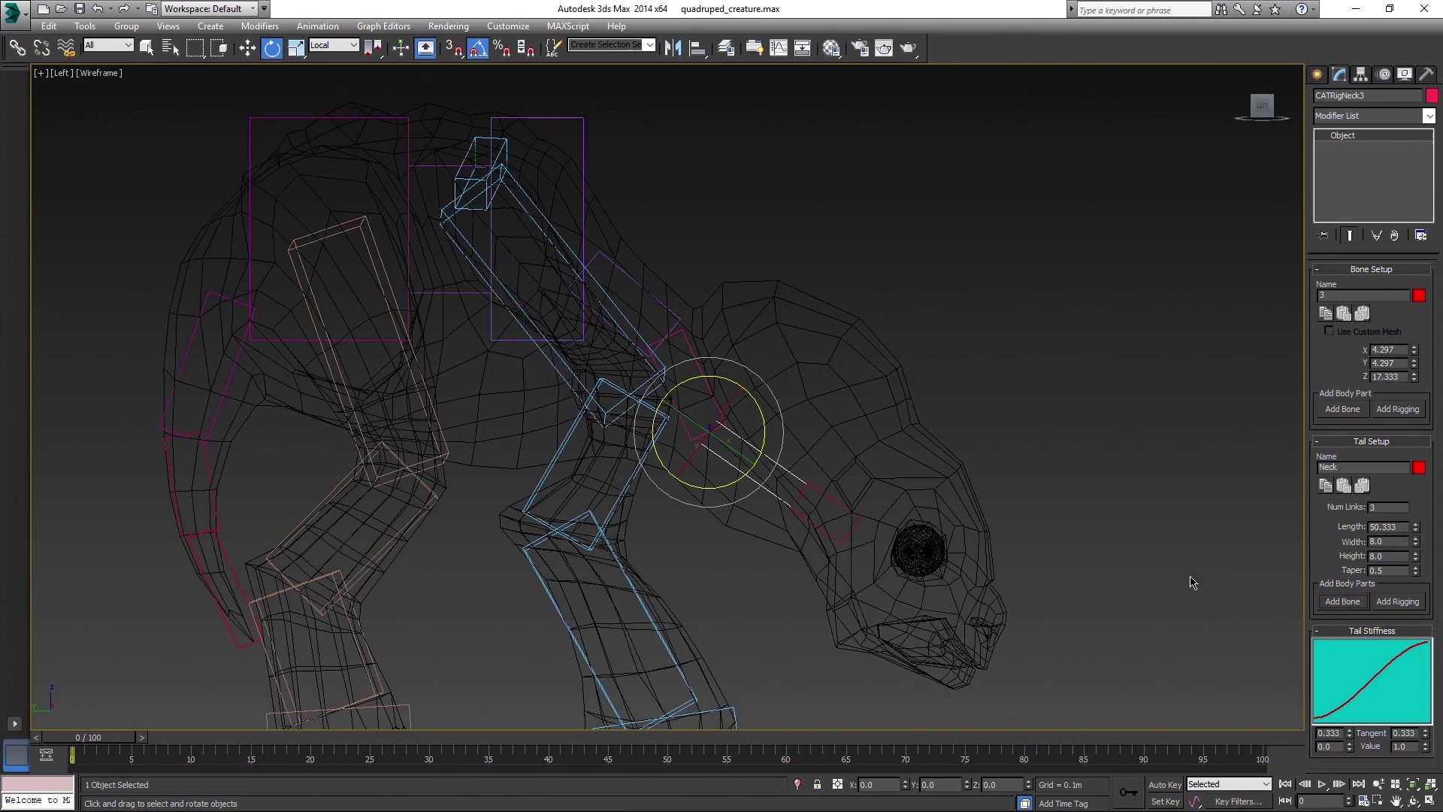
pyautogui.moveTo(821, 494); pyautogui.dragTo(859, 474)
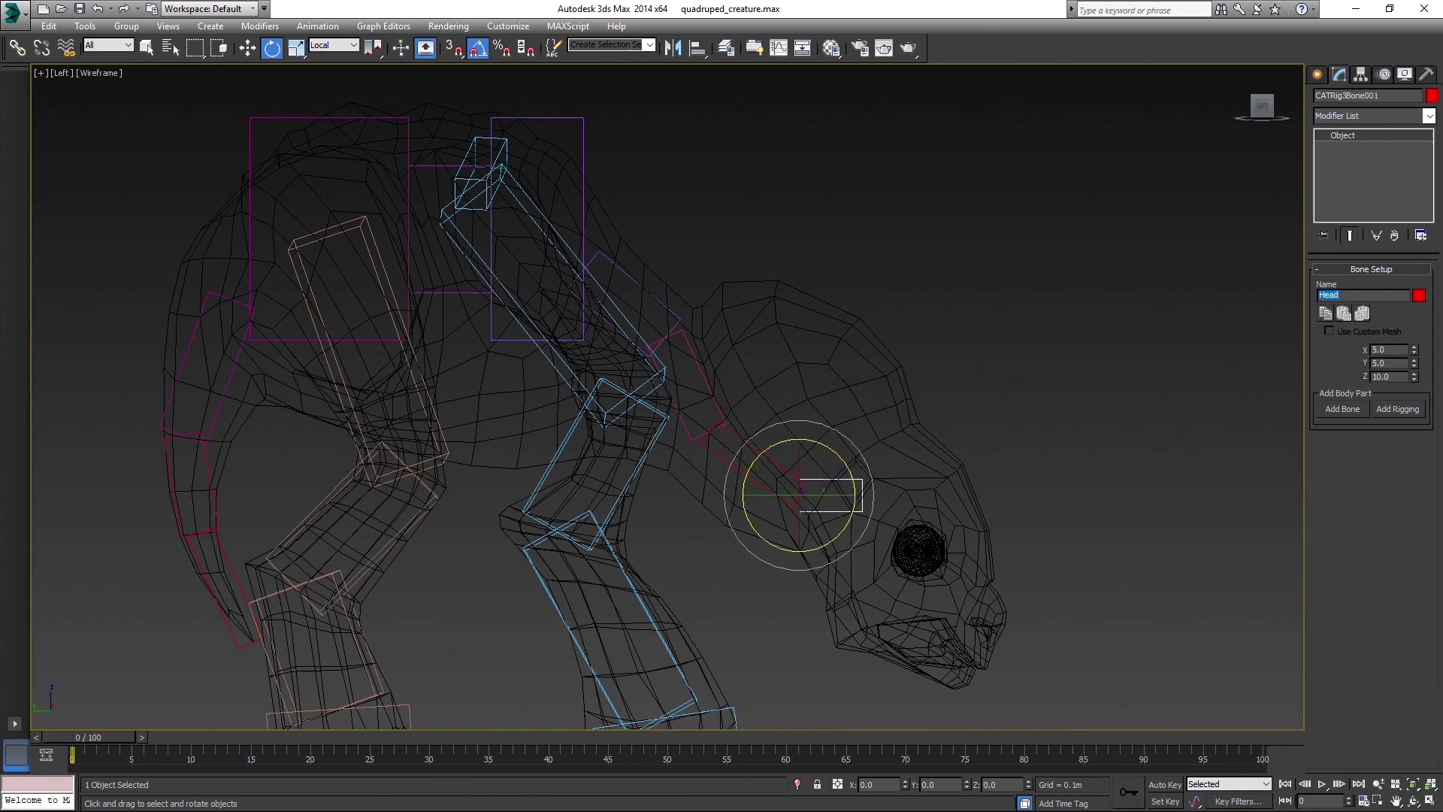
pyautogui.moveTo(925, 444); pyautogui.dragTo(882, 409, button='middle')
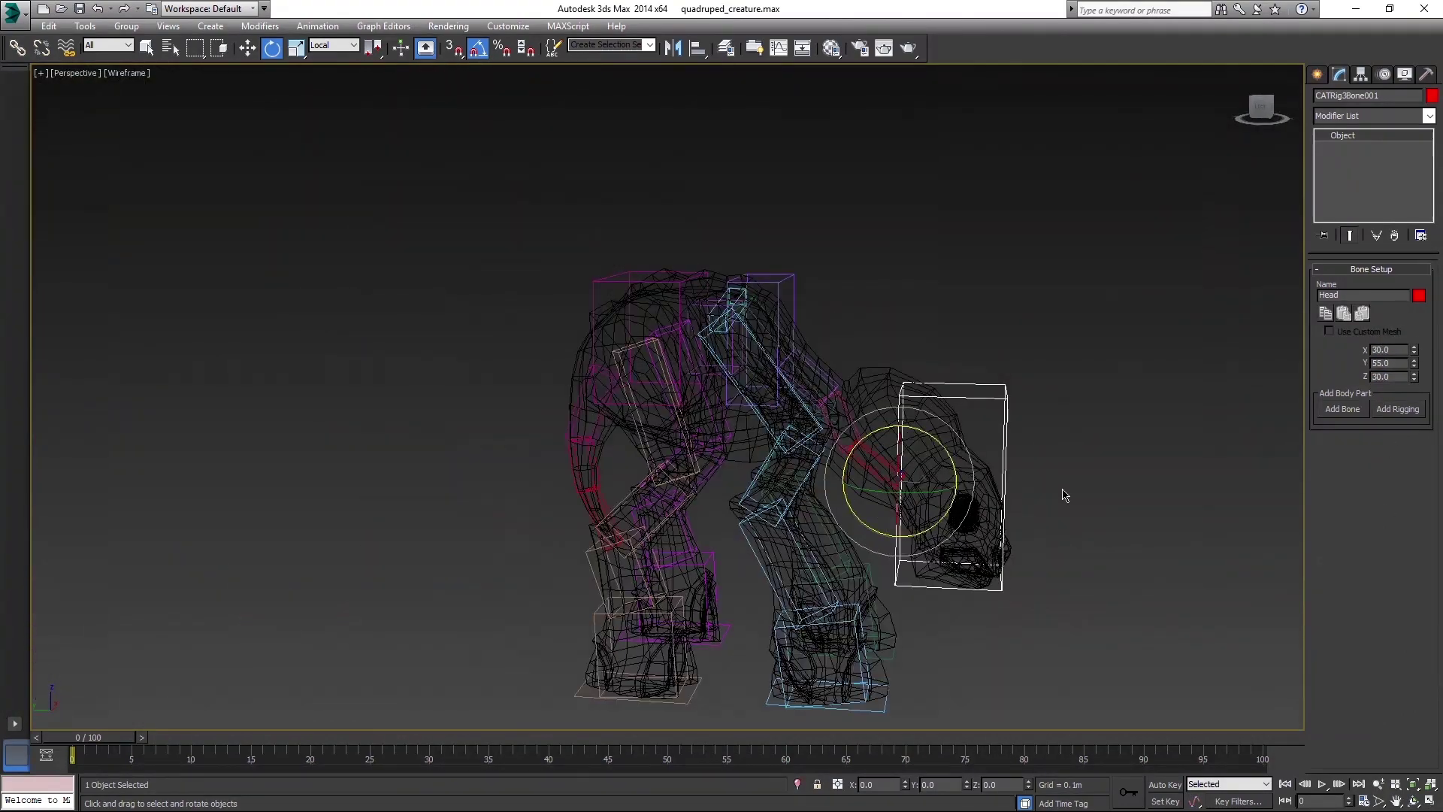
# - Select all the rig bones and display them as boxes
pyautogui.click(590, 281)
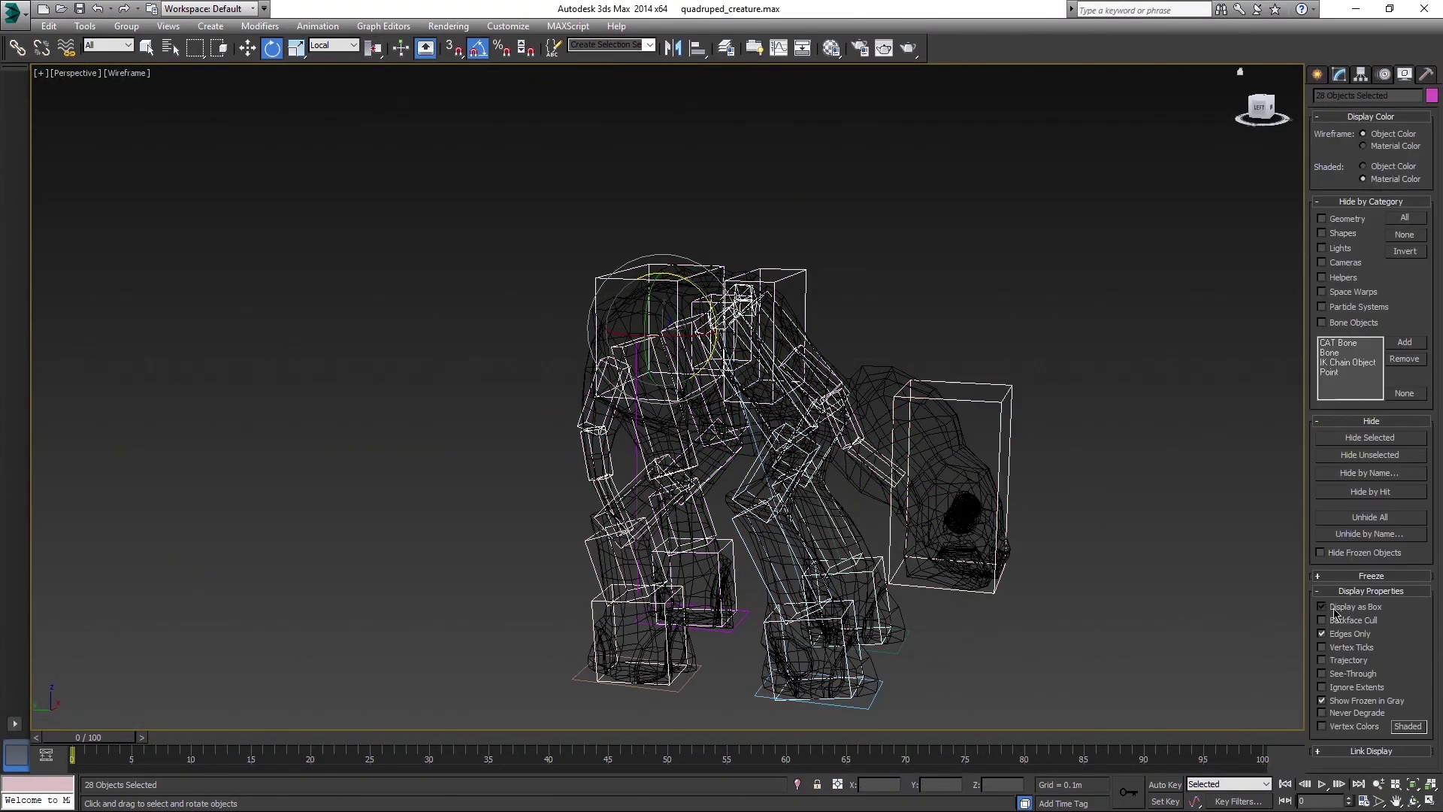
pyautogui.press('F3')
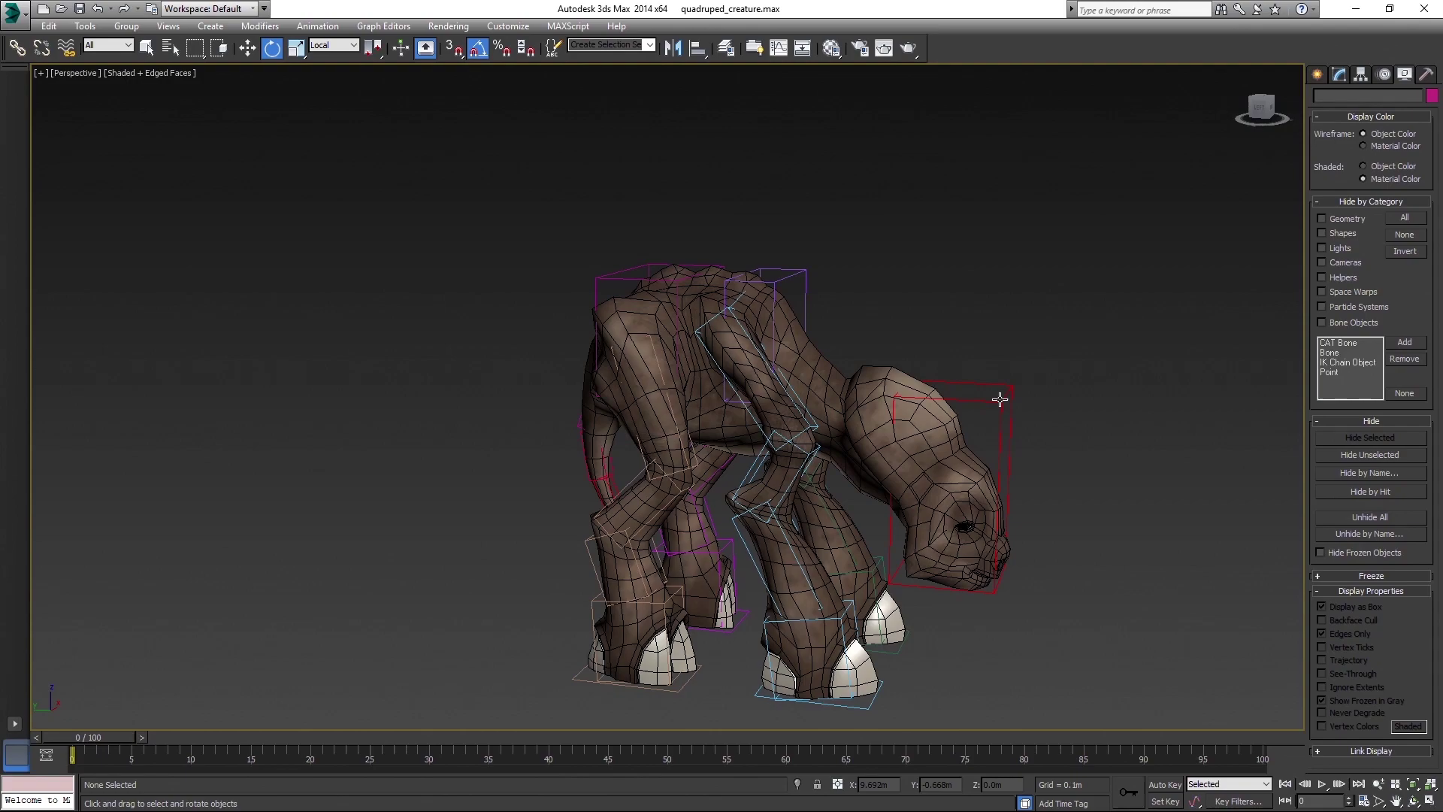
pyautogui.moveTo(999, 399)
pyautogui.keyDown('alt'); pyautogui.mouseDown(button='middle')
pyautogui.moveTo(982, 454)
pyautogui.moveTo(1050, 454)
pyautogui.moveTo(933, 475)
pyautogui.moveTo(1042, 456)
pyautogui.mouseUp(button='middle'); pyautogui.keyUp('alt')
pyautogui.scroll(-2, 1050, 455)
# - Add a bone to the head, move it down toward the jaw hinge, and size it X 21.3, Y 2.75, Z 21.6
pyautogui.click(922, 325)
pyautogui.scroll(4, 949, 429)
pyautogui.moveTo(1150, 476)
pyautogui.mouseDown(button='middle')
pyautogui.moveTo(949, 429)
pyautogui.moveTo(937, 467)
pyautogui.moveTo(905, 477)
pyautogui.moveTo(937, 444)
pyautogui.mouseUp(button='middle')
pyautogui.click(1339, 73)
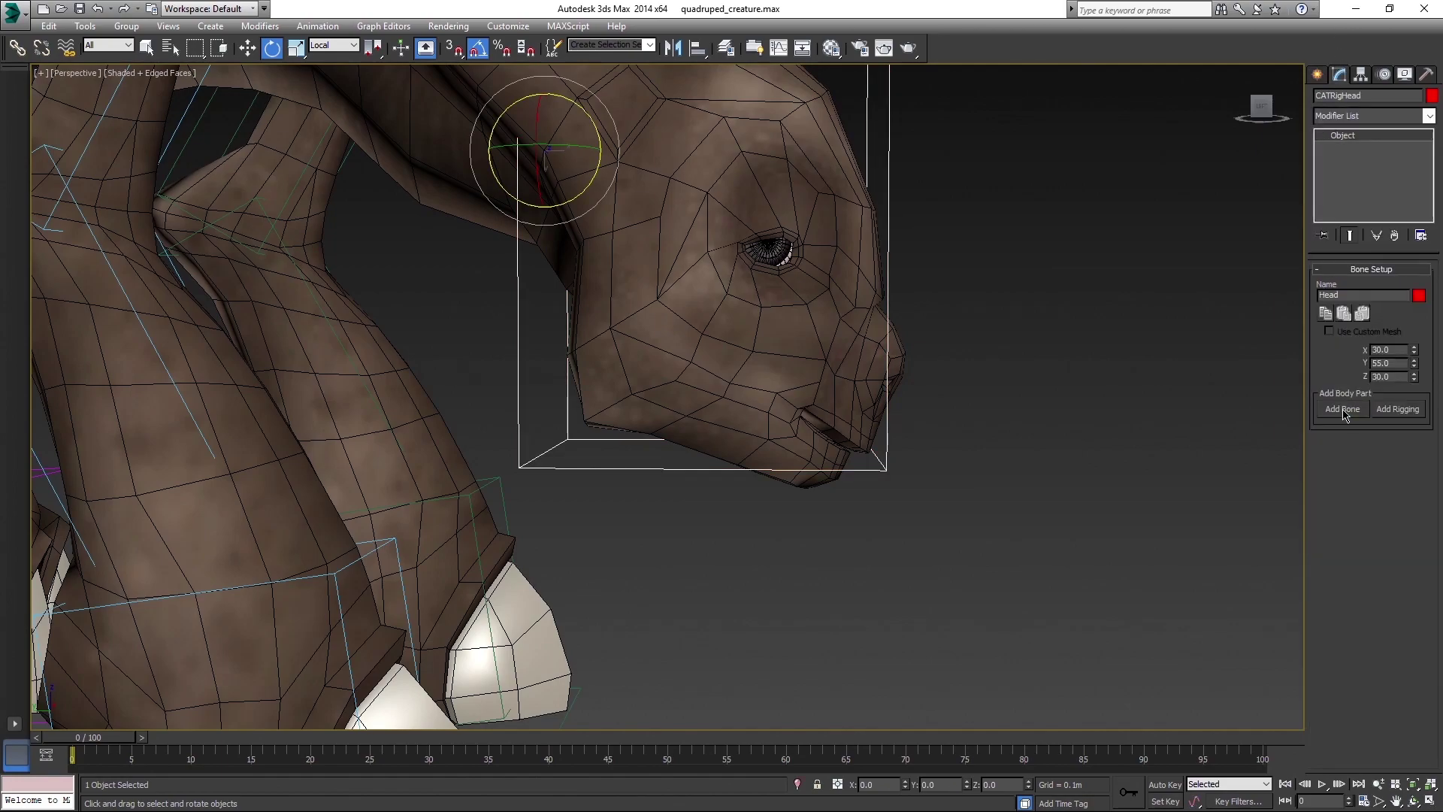
pyautogui.click(1342, 409)
pyautogui.press('F3')
pyautogui.scroll(-4, 975, 299)
pyautogui.press('w')
pyautogui.moveTo(887, 278); pyautogui.dragTo(763, 378)
pyautogui.moveTo(1414, 350); pyautogui.dragTo(1422, 429)
pyautogui.moveTo(1055, 426)
pyautogui.keyDown('alt'); pyautogui.mouseDown(button='middle')
pyautogui.moveTo(977, 480)
pyautogui.moveTo(1050, 428)
pyautogui.mouseUp(button='middle'); pyautogui.keyUp('alt')
pyautogui.press('F3')
pyautogui.scroll(4, 892, 444)
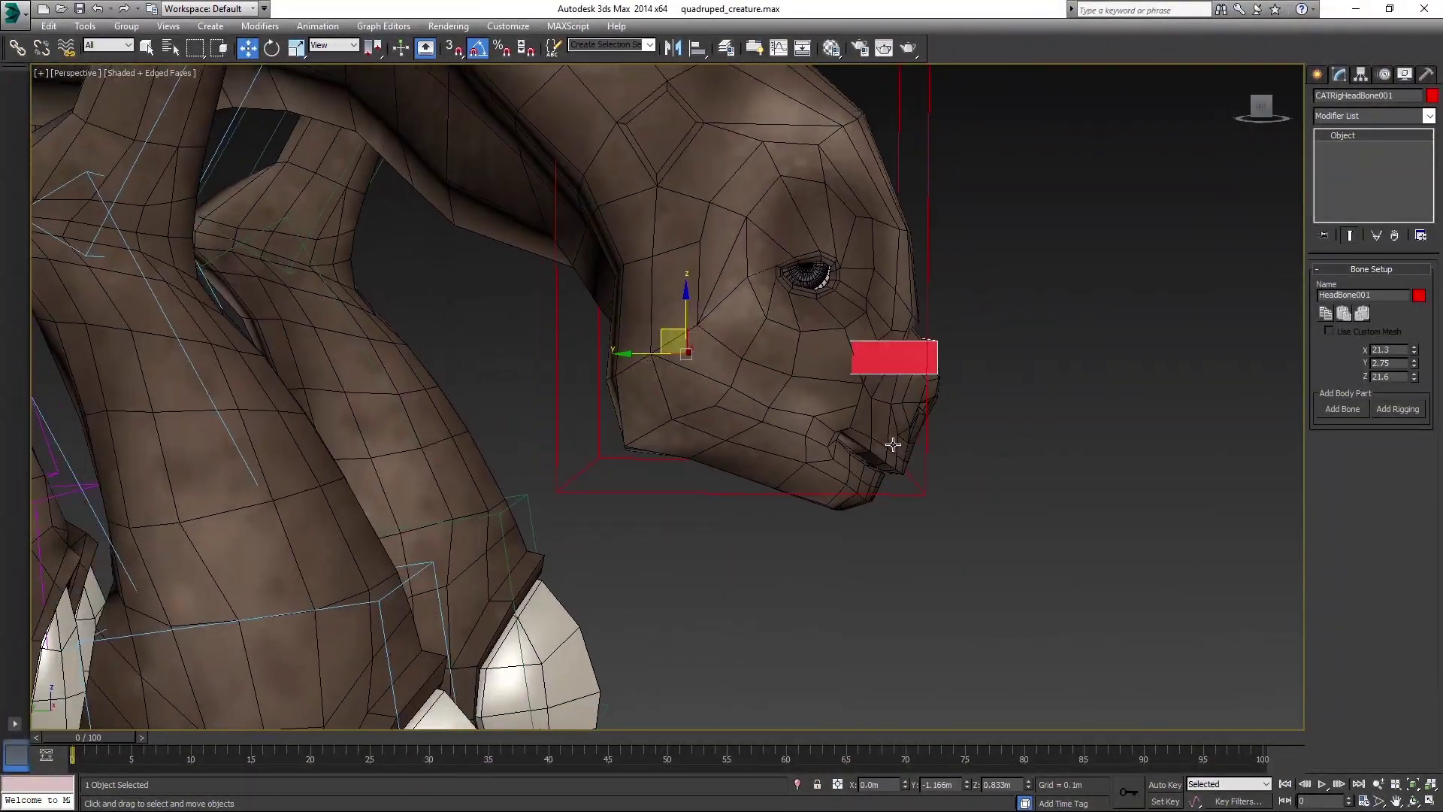
# - Angle the new head bone along the lower jaw with Z length 24.84, name it Jaw, and narrow it to fit the mouth
pyautogui.press('l')
pyautogui.press('F3')
pyautogui.scroll(2, 902, 380)
pyautogui.press('F3')
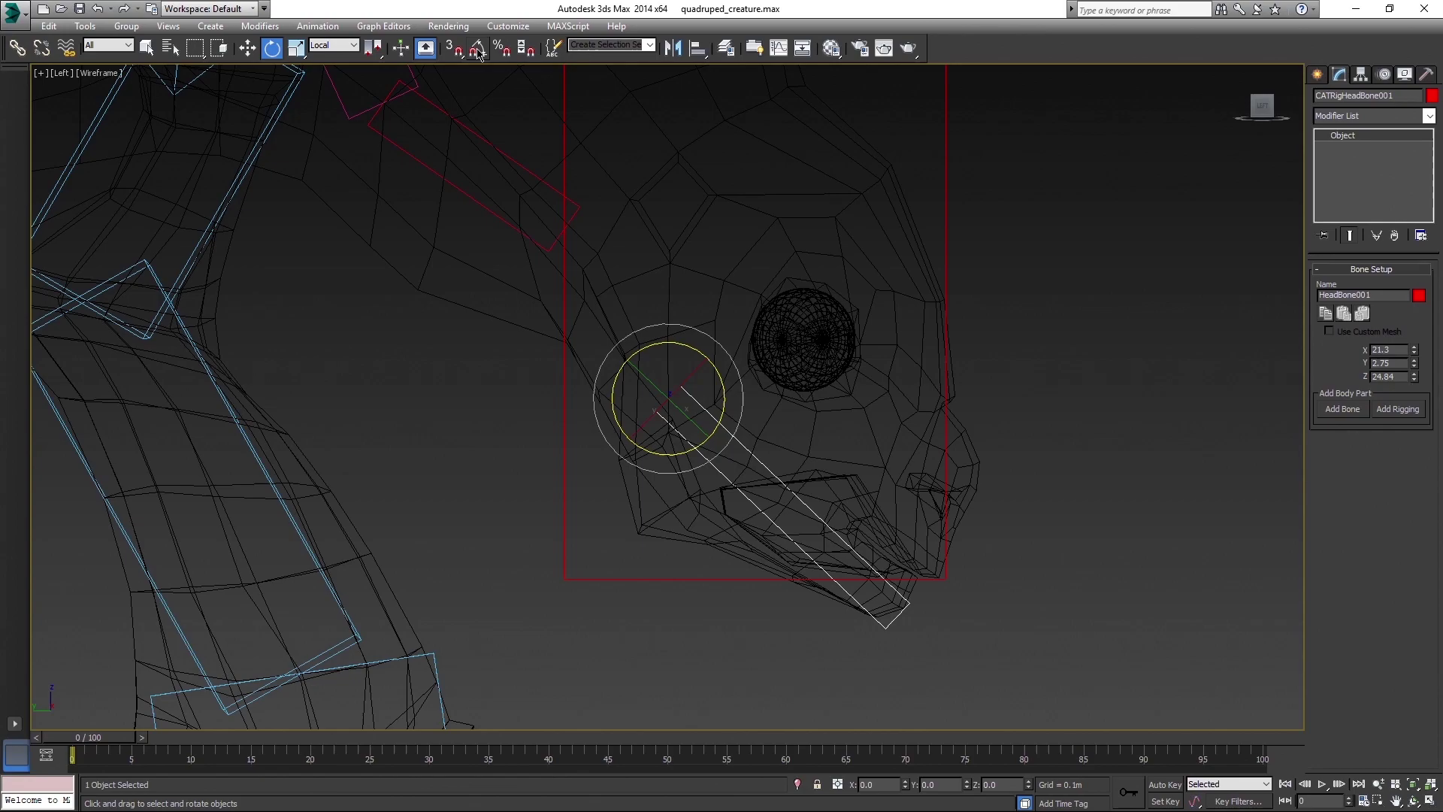
pyautogui.moveTo(1126, 407); pyautogui.dragTo(1098, 390, button='middle')
pyautogui.press('F3')
pyautogui.press('F3')
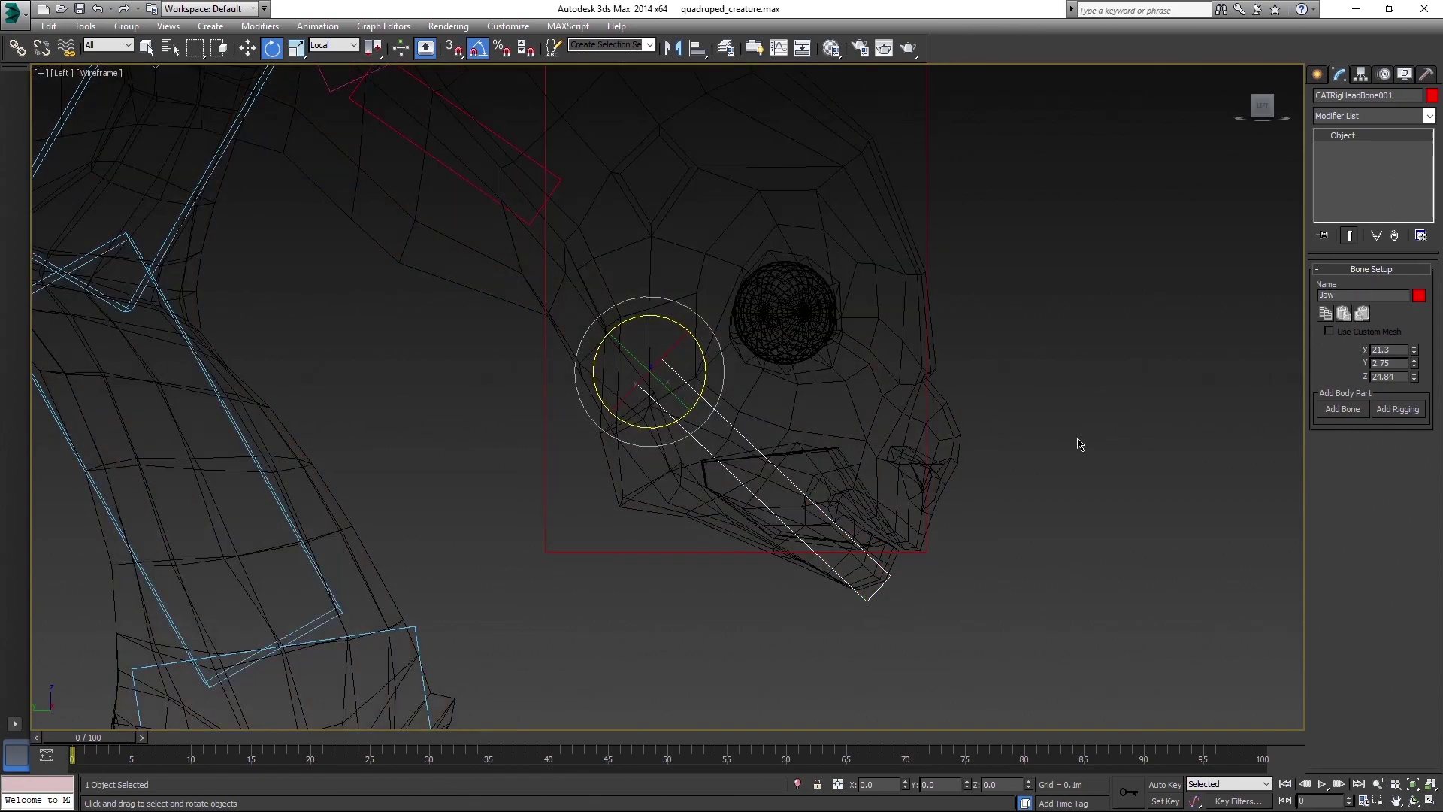
pyautogui.press('p')
pyautogui.keyDown('alt'); pyautogui.moveTo(1080, 444); pyautogui.dragTo(932, 432, button='middle'); pyautogui.keyUp('alt')
pyautogui.press('F3')
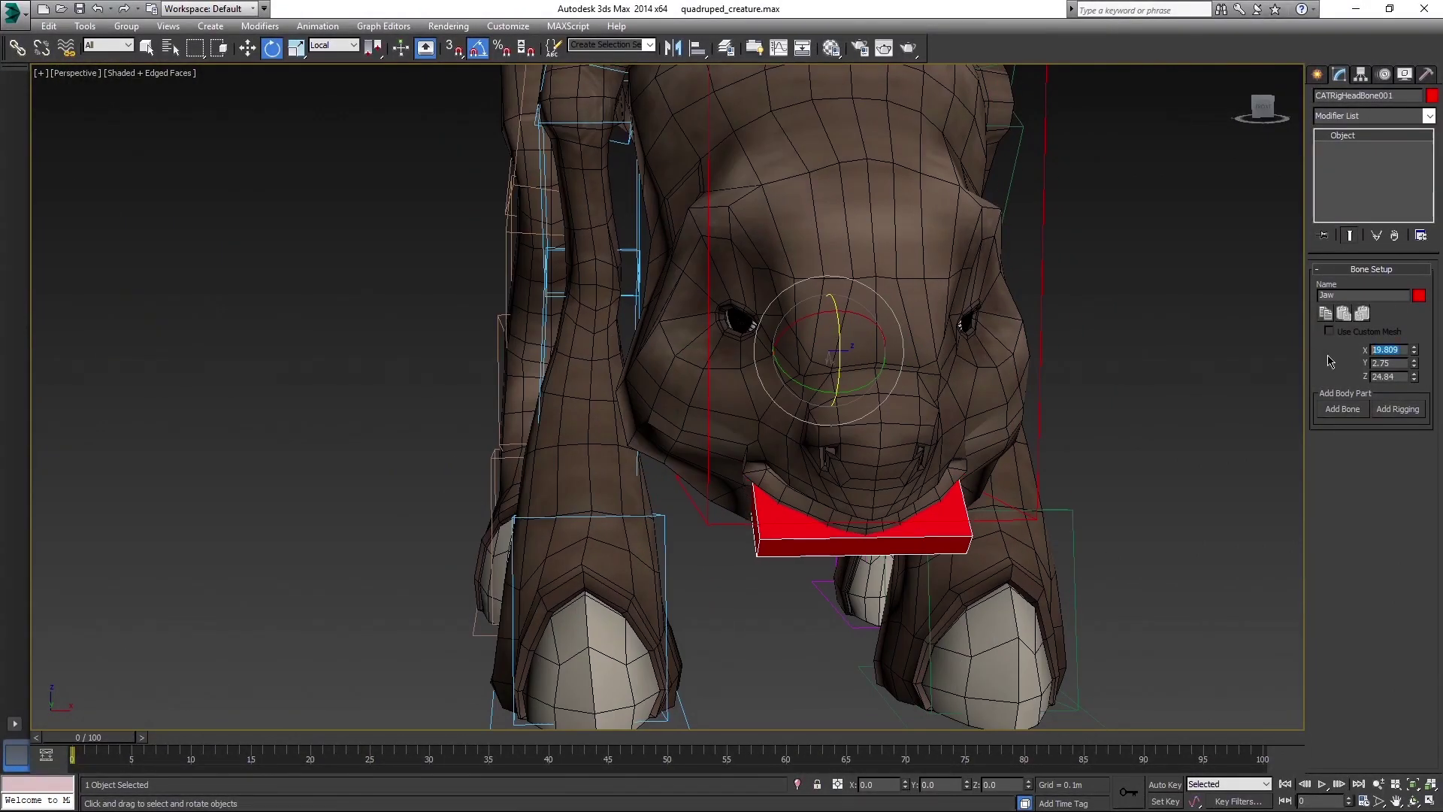
# - Add another bone to the head for the creature's right eye
pyautogui.click(782, 260)
pyautogui.keyDown('alt'); pyautogui.moveTo(782, 293); pyautogui.dragTo(895, 300, button='middle'); pyautogui.keyUp('alt')
pyautogui.scroll(-2, 895, 300)
pyautogui.click(986, 330)
pyautogui.press('F3')
pyautogui.moveTo(1035, 363)
pyautogui.keyDown('alt'); pyautogui.mouseDown(button='middle')
pyautogui.moveTo(1047, 376)
pyautogui.moveTo(1015, 438)
pyautogui.mouseUp(button='middle'); pyautogui.keyUp('alt')
pyautogui.click(1146, 353)
pyautogui.scroll(4, 1000, 439)
pyautogui.scroll(2, 814, 443)
pyautogui.press('F3')
pyautogui.press('F3')
pyautogui.press('F3')
pyautogui.keyDown('alt'); pyautogui.moveTo(847, 472); pyautogui.dragTo(696, 399, button='middle'); pyautogui.keyUp('alt')
# - Align the new head bone to the right eyeball
pyautogui.hotkey('alt', 'a')
pyautogui.click(753, 400)
pyautogui.click(659, 457)
pyautogui.click(707, 457)
pyautogui.click(756, 457)
pyautogui.click(734, 541)
# - Resize the eye bone to X 9.009, Y 6.6, Z 6.6 and rotate it to point outward from the eyeball
pyautogui.press('F3')
pyautogui.scroll(-3, 841, 435)
pyautogui.scroll(3, 696, 399)
pyautogui.moveTo(1413, 351)
pyautogui.mouseDown()
pyautogui.moveTo(1409, 377)
pyautogui.moveTo(1411, 357)
pyautogui.mouseUp()
pyautogui.moveTo(1413, 363); pyautogui.dragTo(1402, 433)
pyautogui.keyDown('alt'); pyautogui.moveTo(857, 375); pyautogui.dragTo(846, 458, button='middle'); pyautogui.keyUp('alt')
pyautogui.moveTo(1414, 350); pyautogui.dragTo(1413, 401)
pyautogui.keyDown('alt'); pyautogui.moveTo(865, 459); pyautogui.dragTo(754, 351, button='middle'); pyautogui.keyUp('alt')
pyautogui.scroll(3, 766, 350)
pyautogui.press('e')
pyautogui.moveTo(699, 429); pyautogui.dragTo(702, 513)
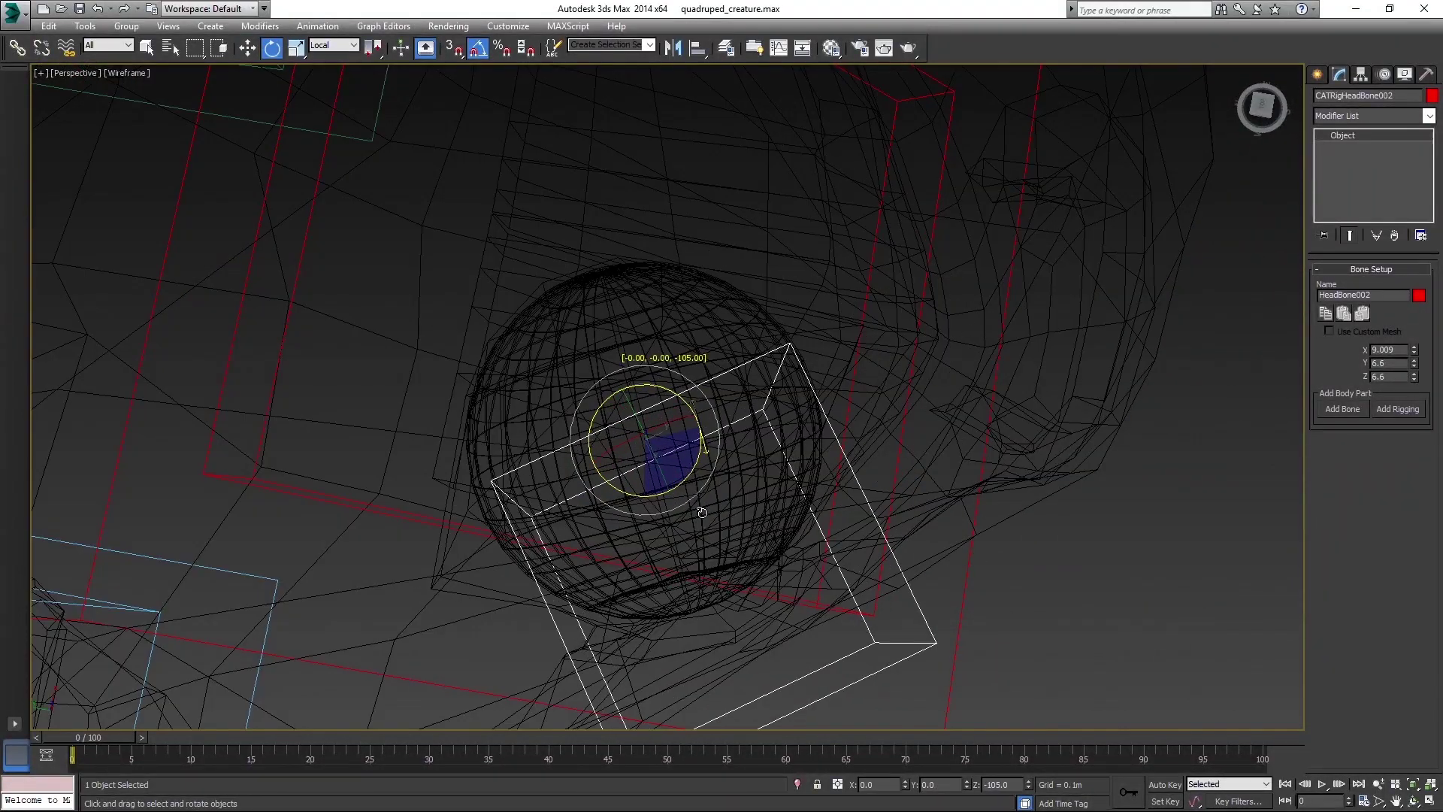
# - Adjust the eye bone's size to fit the eyeball, ending at X 8, Y 8 and Z 4
pyautogui.press('t')
pyautogui.scroll(5, 676, 331)
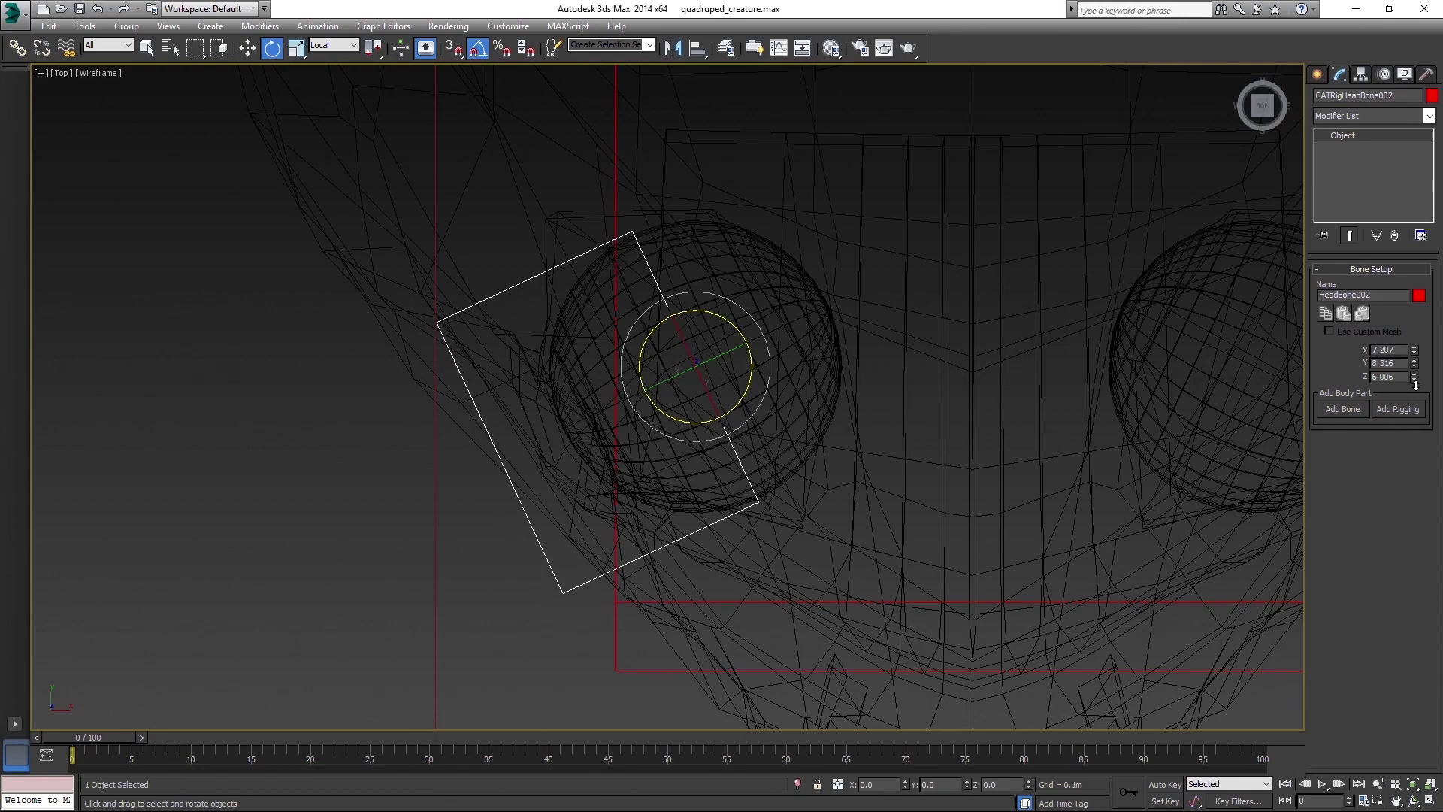
pyautogui.moveTo(874, 425); pyautogui.dragTo(854, 426, button='middle')
pyautogui.press('p')
pyautogui.keyDown('alt'); pyautogui.moveTo(908, 322); pyautogui.dragTo(849, 375, button='middle'); pyautogui.keyUp('alt')
pyautogui.moveTo(1415, 351); pyautogui.dragTo(1417, 337)
pyautogui.doubleClick(1398, 363)
pyautogui.write('8')
pyautogui.doubleClick(1398, 376)
pyautogui.write('4')
pyautogui.press('F3')
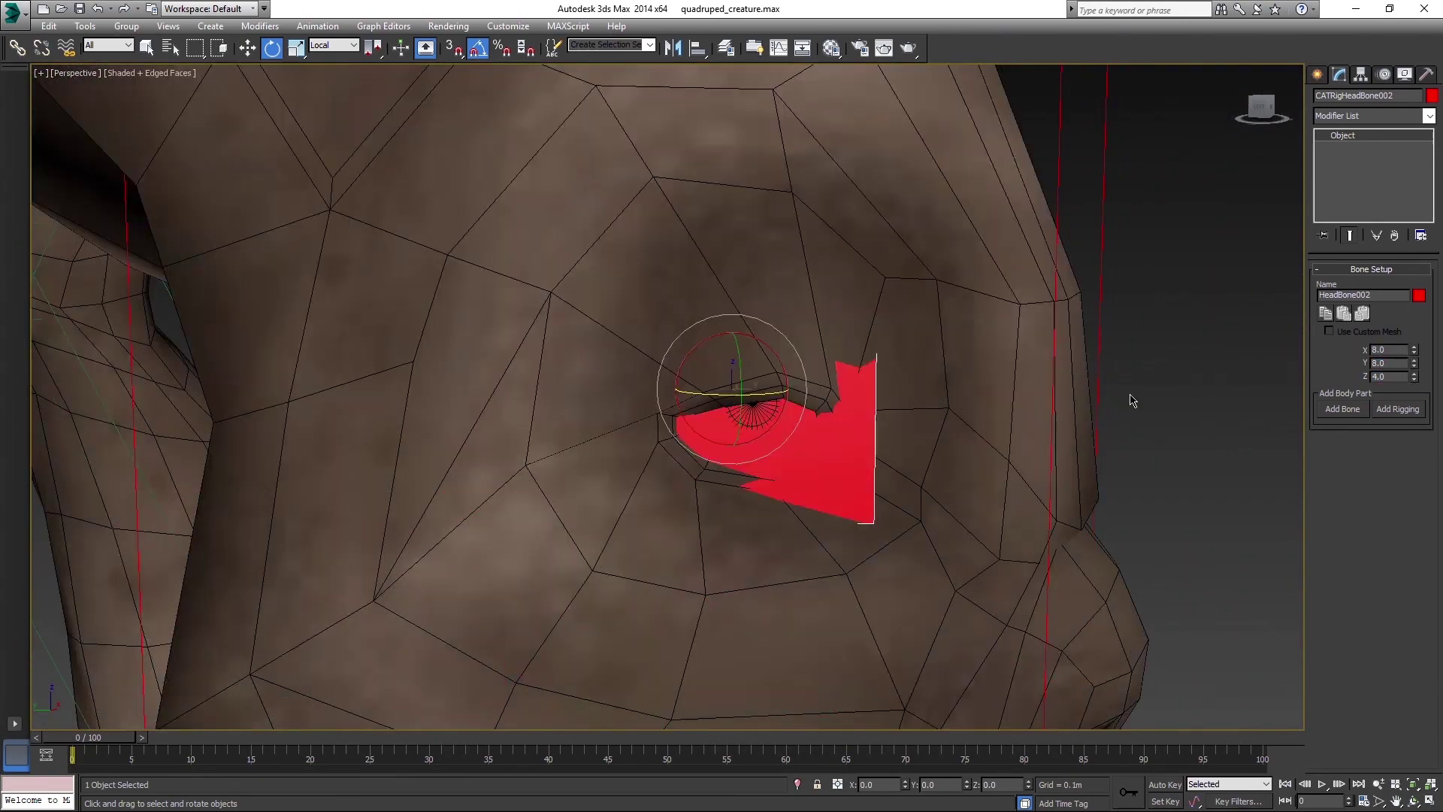
# - Name the right eye bone REye
pyautogui.press('F3')
pyautogui.scroll(-4, 1131, 400)
pyautogui.keyDown('alt'); pyautogui.moveTo(1131, 400); pyautogui.dragTo(1089, 444, button='middle'); pyautogui.keyUp('alt')
pyautogui.press('Return')
pyautogui.moveTo(1019, 287); pyautogui.dragTo(961, 314, button='middle')
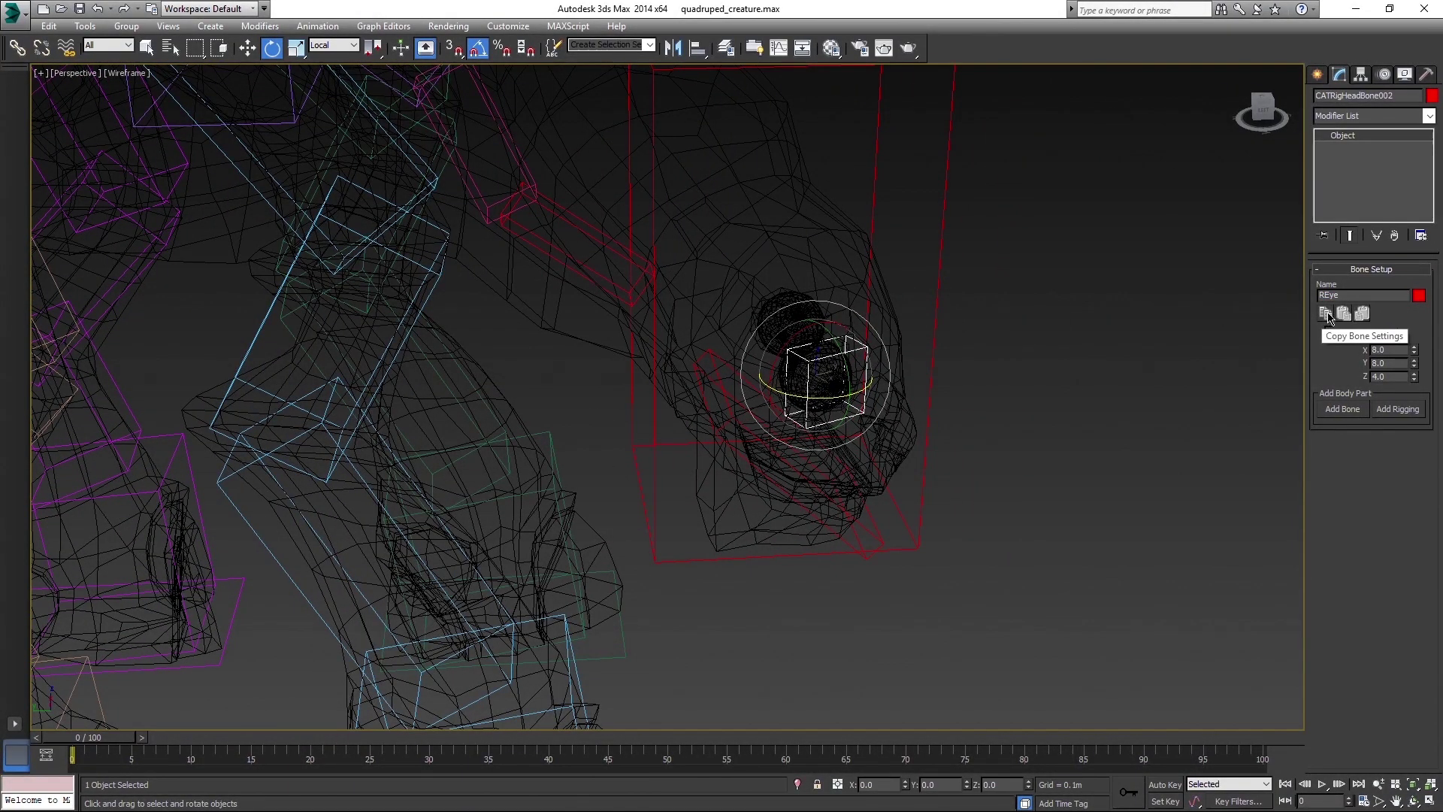
# - Add another head bone, mirror the right eye bone's settings onto it and name it LEye
pyautogui.click(936, 303)
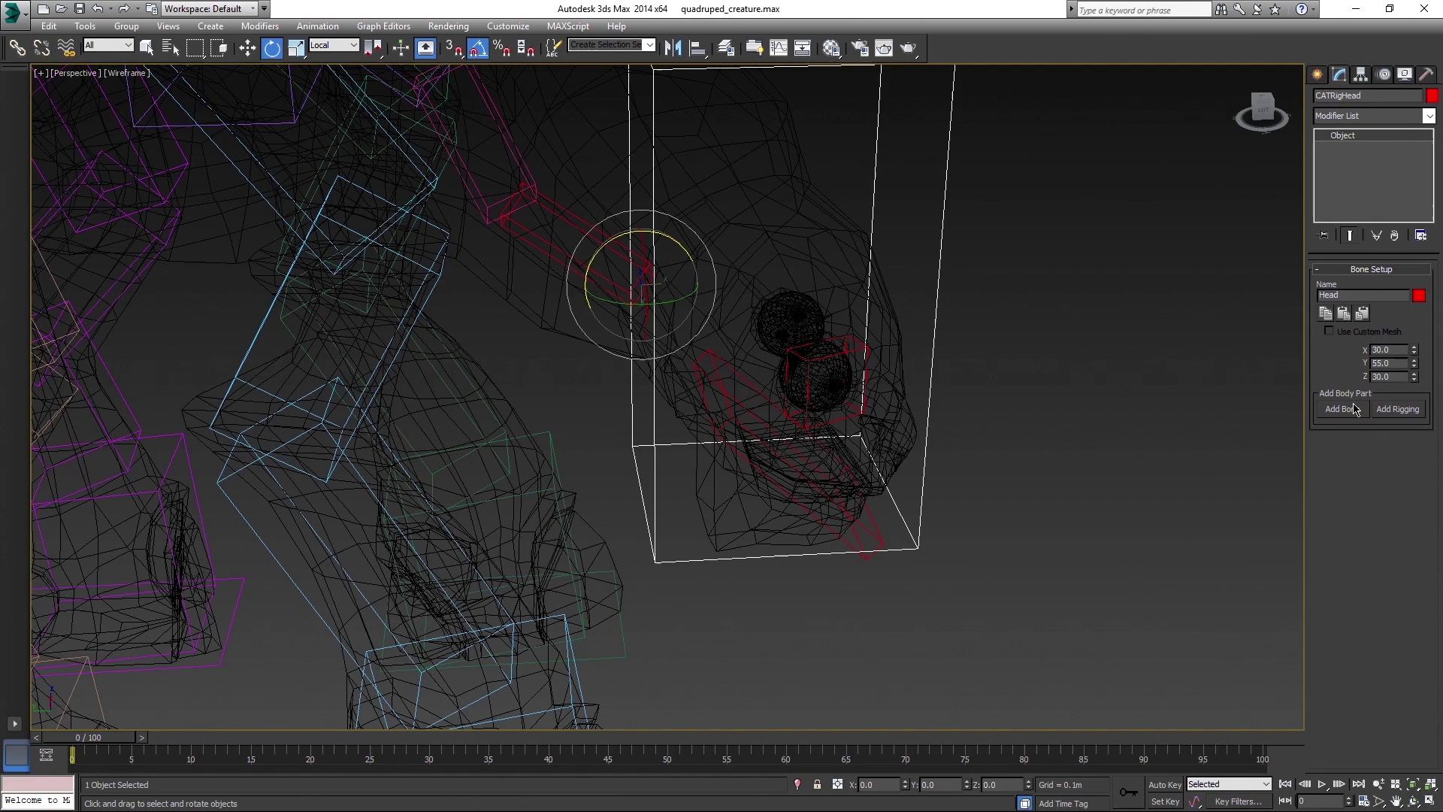
pyautogui.click(1197, 373)
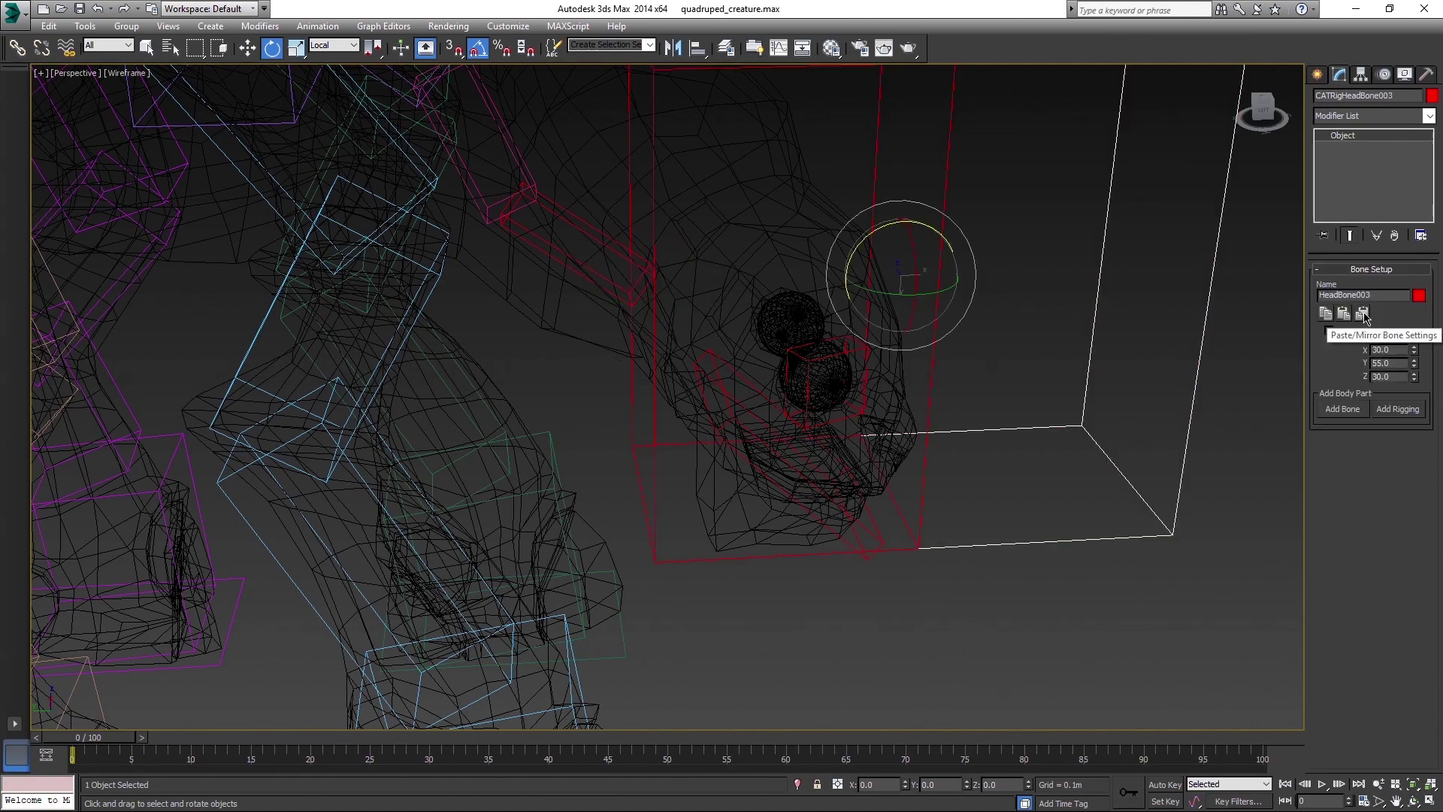
pyautogui.click(1361, 315)
pyautogui.keyDown('alt'); pyautogui.moveTo(1093, 329); pyautogui.dragTo(913, 319, button='middle'); pyautogui.keyUp('alt')
pyautogui.moveTo(1376, 296); pyautogui.dragTo(1251, 292)
pyautogui.write('LEye')
pyautogui.press('Return')
pyautogui.press('F3')
pyautogui.moveTo(949, 330)
pyautogui.keyDown('alt'); pyautogui.mouseDown(button='middle')
pyautogui.moveTo(922, 330)
pyautogui.moveTo(938, 368)
pyautogui.moveTo(1045, 359)
pyautogui.mouseUp(button='middle'); pyautogui.keyUp('alt')
pyautogui.press('F3')
pyautogui.press('F3')
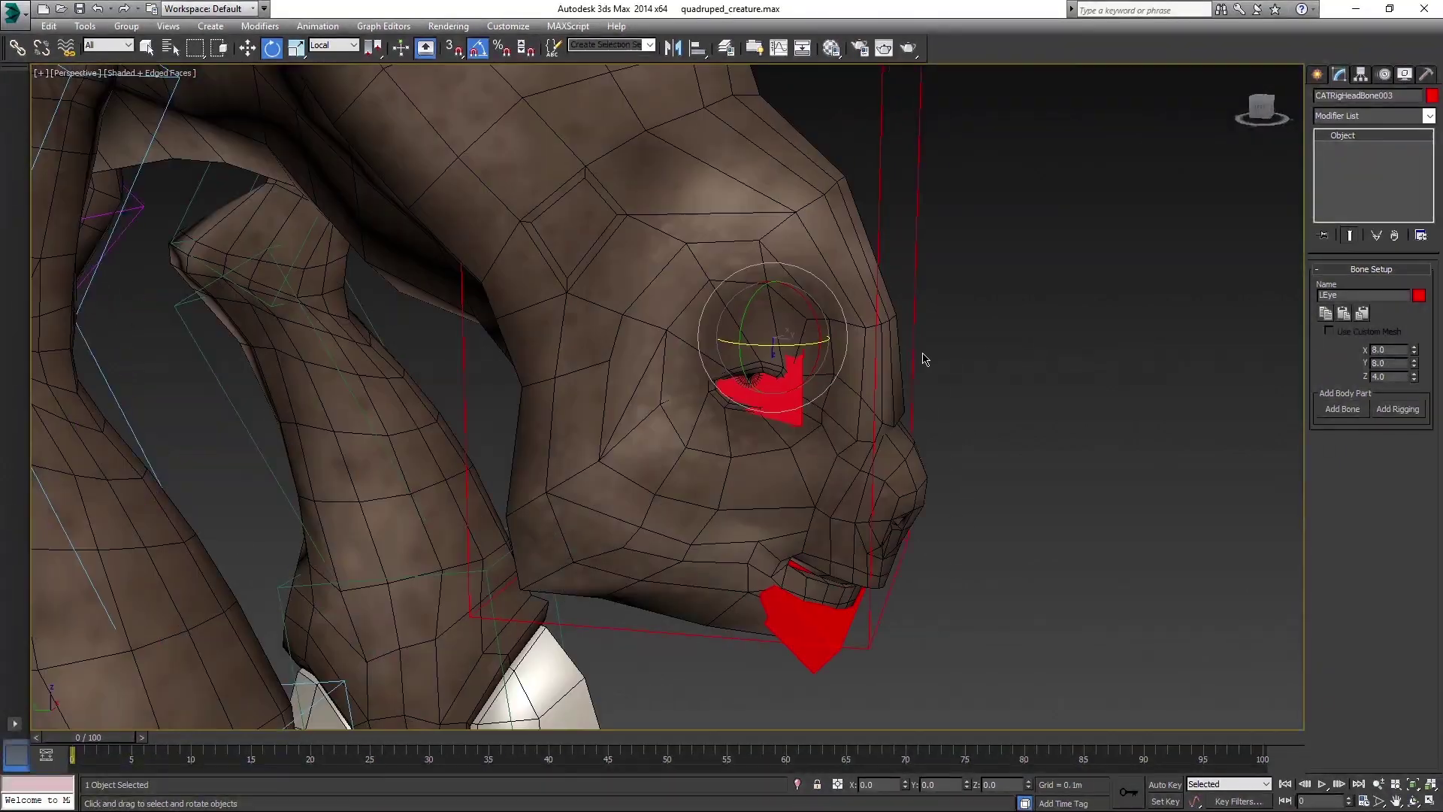
# - Add a new head bone, shrink it to eyelid size and align it to the right eye
pyautogui.click(918, 323)
pyautogui.press('F3')
pyautogui.click(1404, 74)
pyautogui.click(1339, 73)
pyautogui.press('F3')
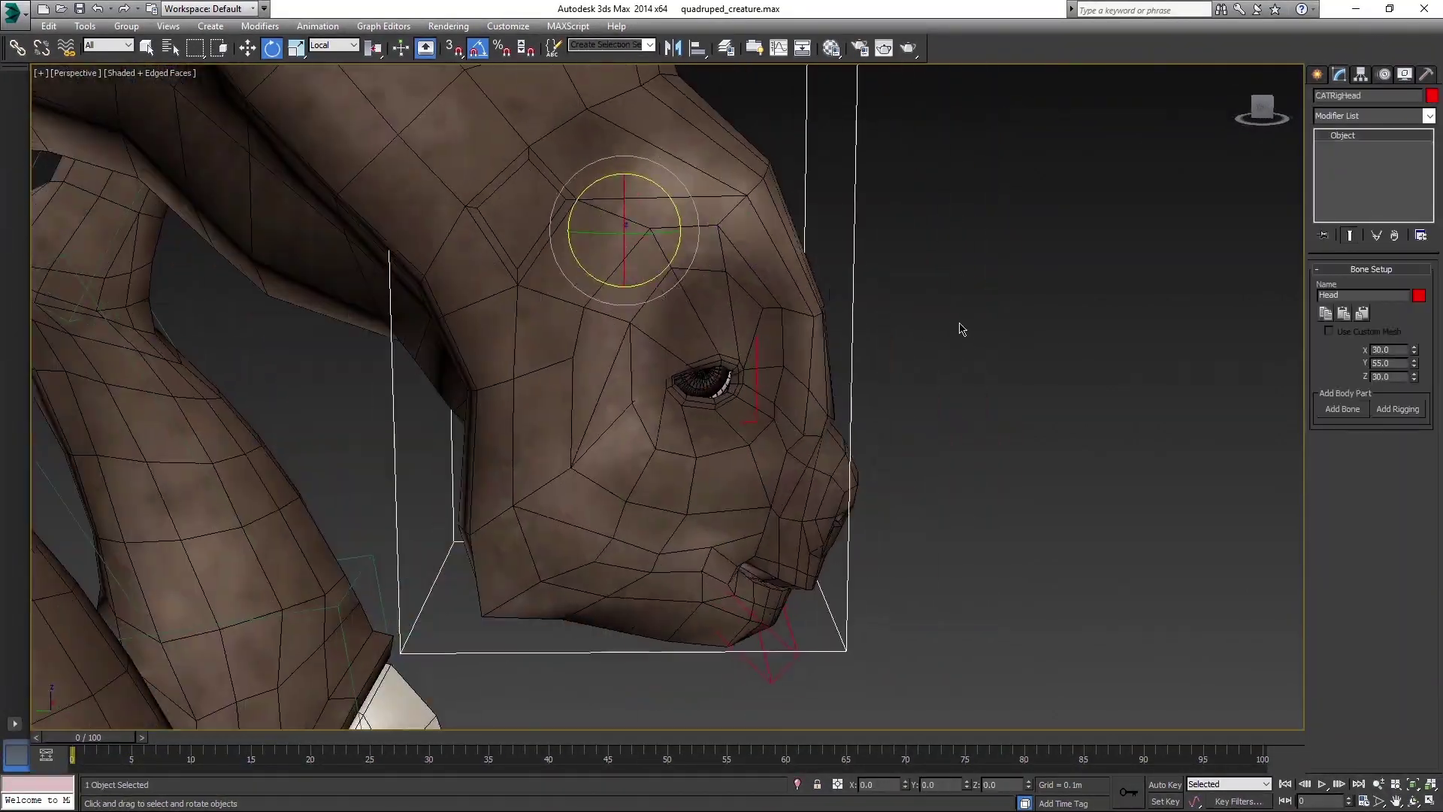
pyautogui.press('F3')
pyautogui.moveTo(1398, 436); pyautogui.dragTo(1398, 519)
pyautogui.keyDown('alt'); pyautogui.moveTo(1098, 376); pyautogui.dragTo(1003, 443, button='middle'); pyautogui.keyUp('alt')
pyautogui.moveTo(1414, 350); pyautogui.dragTo(1414, 391)
pyautogui.keyDown('alt'); pyautogui.moveTo(1003, 406); pyautogui.dragTo(1052, 353, button='middle'); pyautogui.keyUp('alt')
pyautogui.scroll(3, 827, 367)
pyautogui.hotkey('alt', 'a')
pyautogui.click(827, 367)
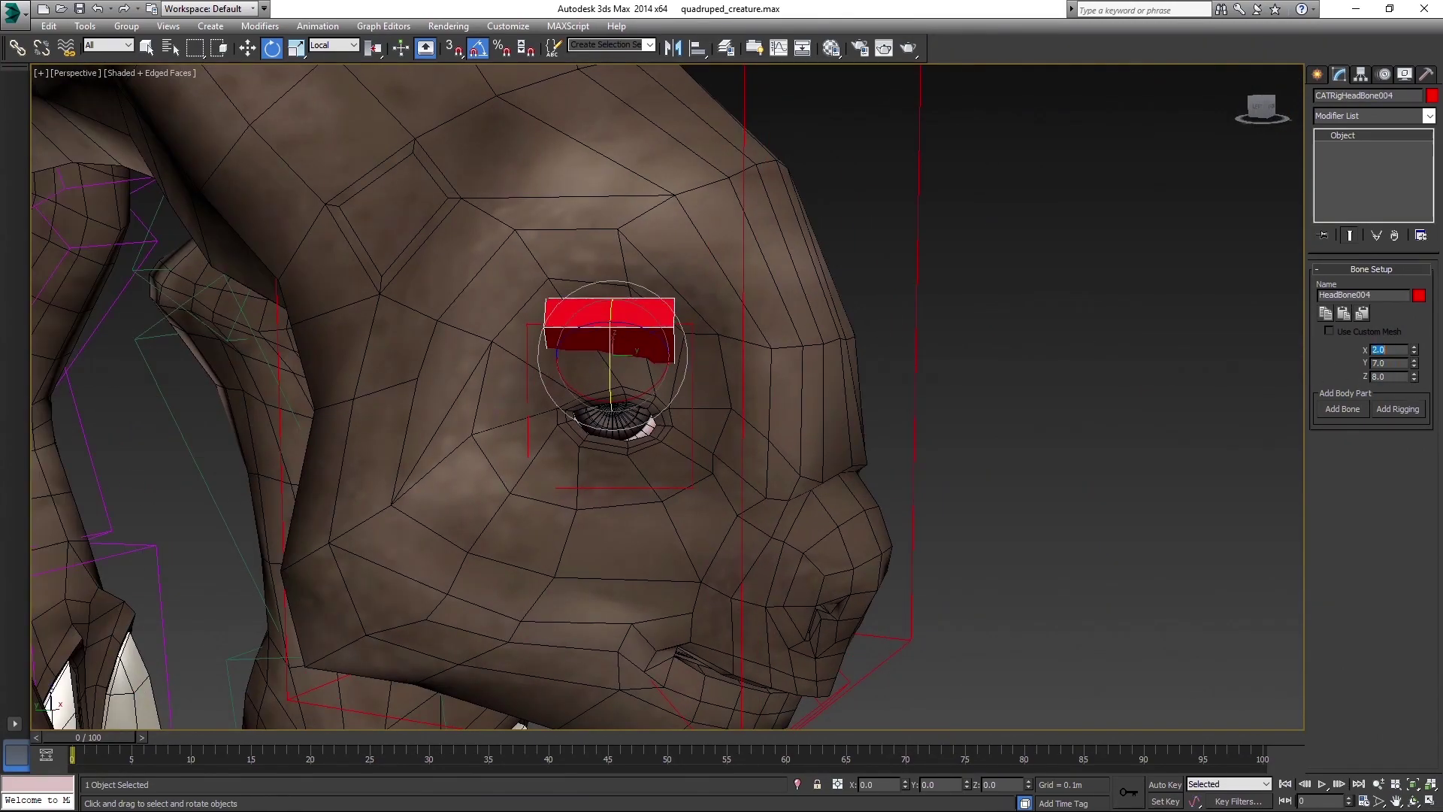
# - Set the right upper eyelid bone's size to X 1.5, Y 10 and Z 6, and name it RLid_Upper
pyautogui.write('1.5')
pyautogui.press('Return')
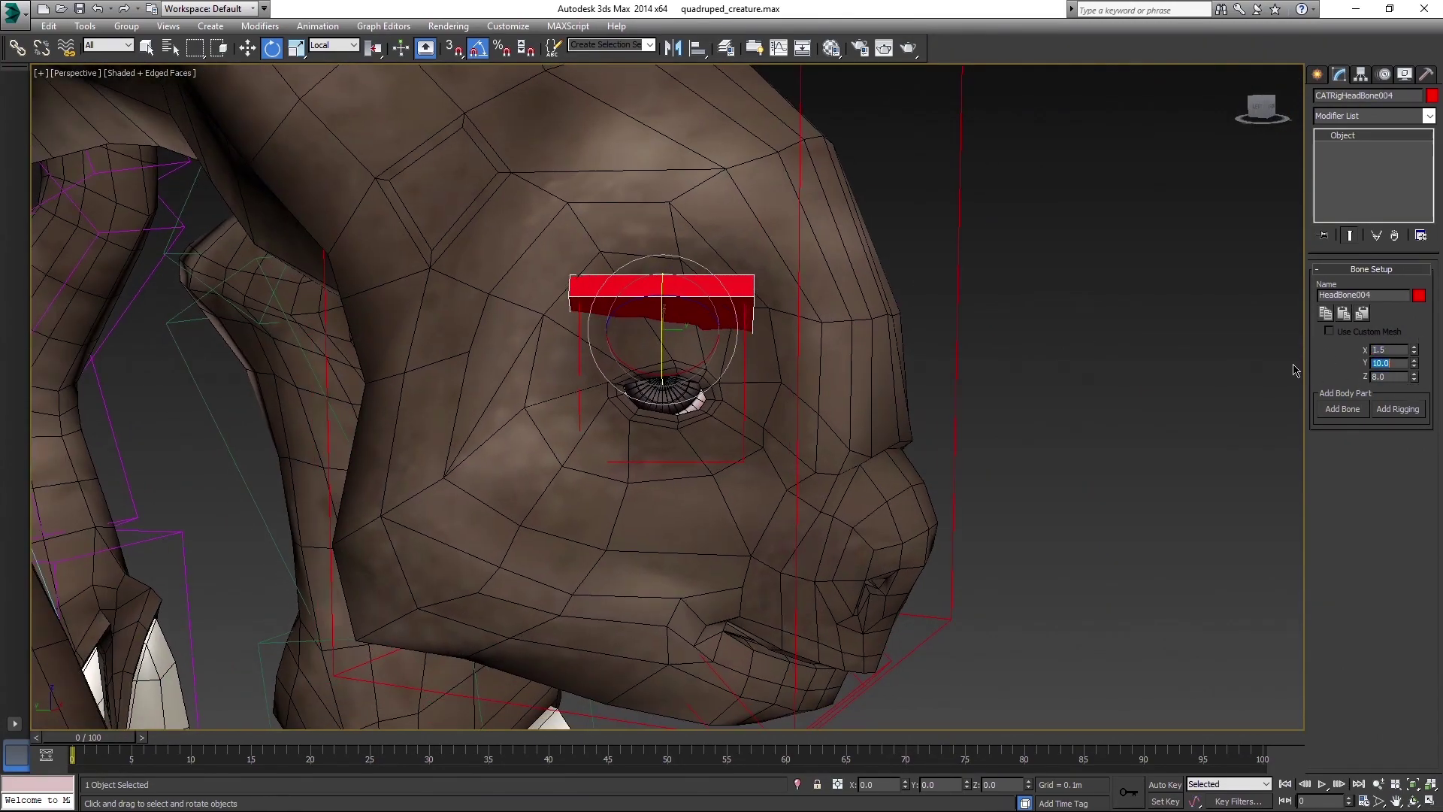
pyautogui.keyDown('alt'); pyautogui.moveTo(1294, 370); pyautogui.dragTo(1201, 367, button='middle'); pyautogui.keyUp('alt')
pyautogui.keyDown('alt'); pyautogui.moveTo(1202, 368); pyautogui.dragTo(1116, 395, button='middle'); pyautogui.keyUp('alt')
pyautogui.write('RLid_Upper')
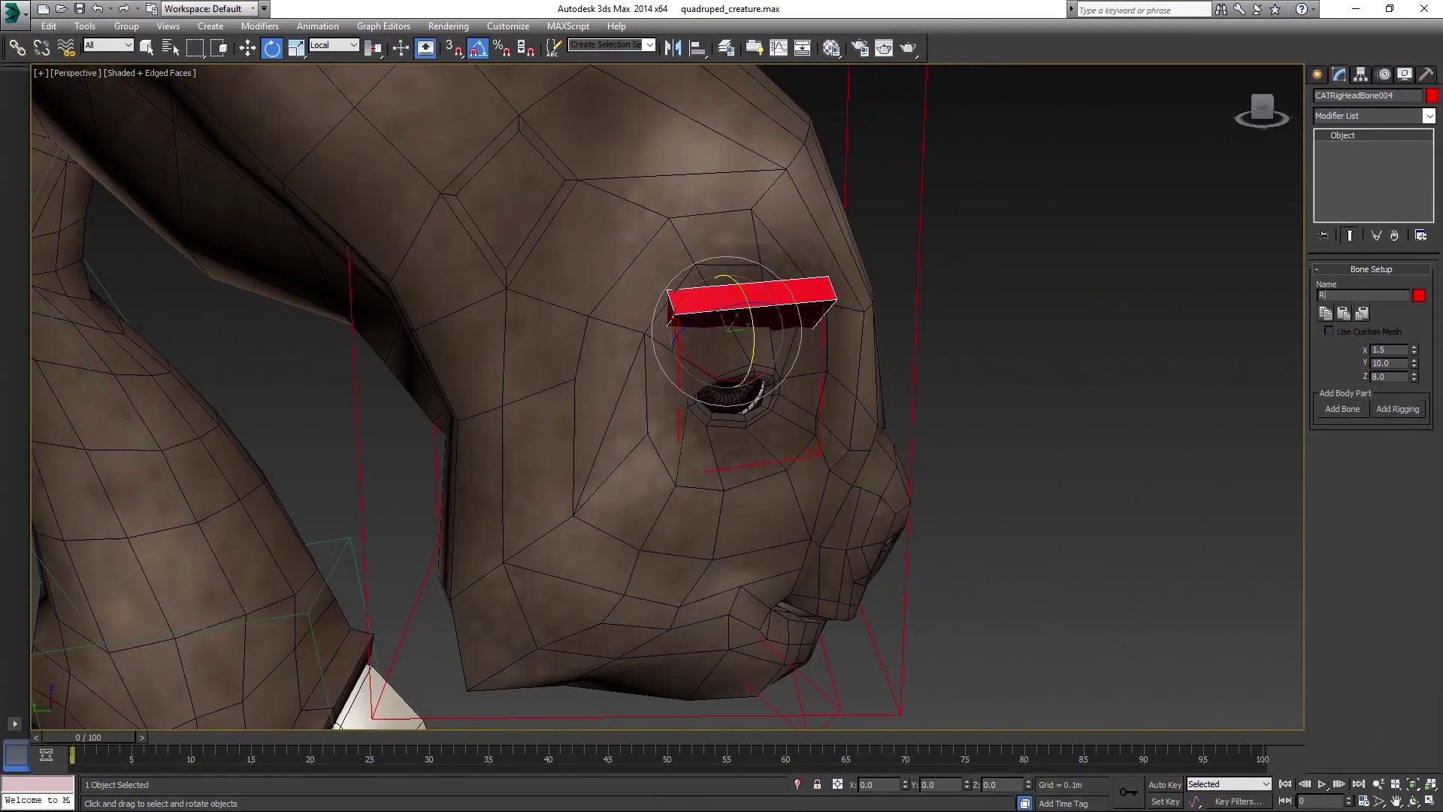
pyautogui.moveTo(1031, 356)
pyautogui.keyDown('alt'); pyautogui.mouseDown(button='middle')
pyautogui.moveTo(940, 359)
pyautogui.moveTo(1011, 363)
pyautogui.mouseUp(button='middle'); pyautogui.keyUp('alt')
pyautogui.moveTo(1414, 378); pyautogui.dragTo(1414, 398)
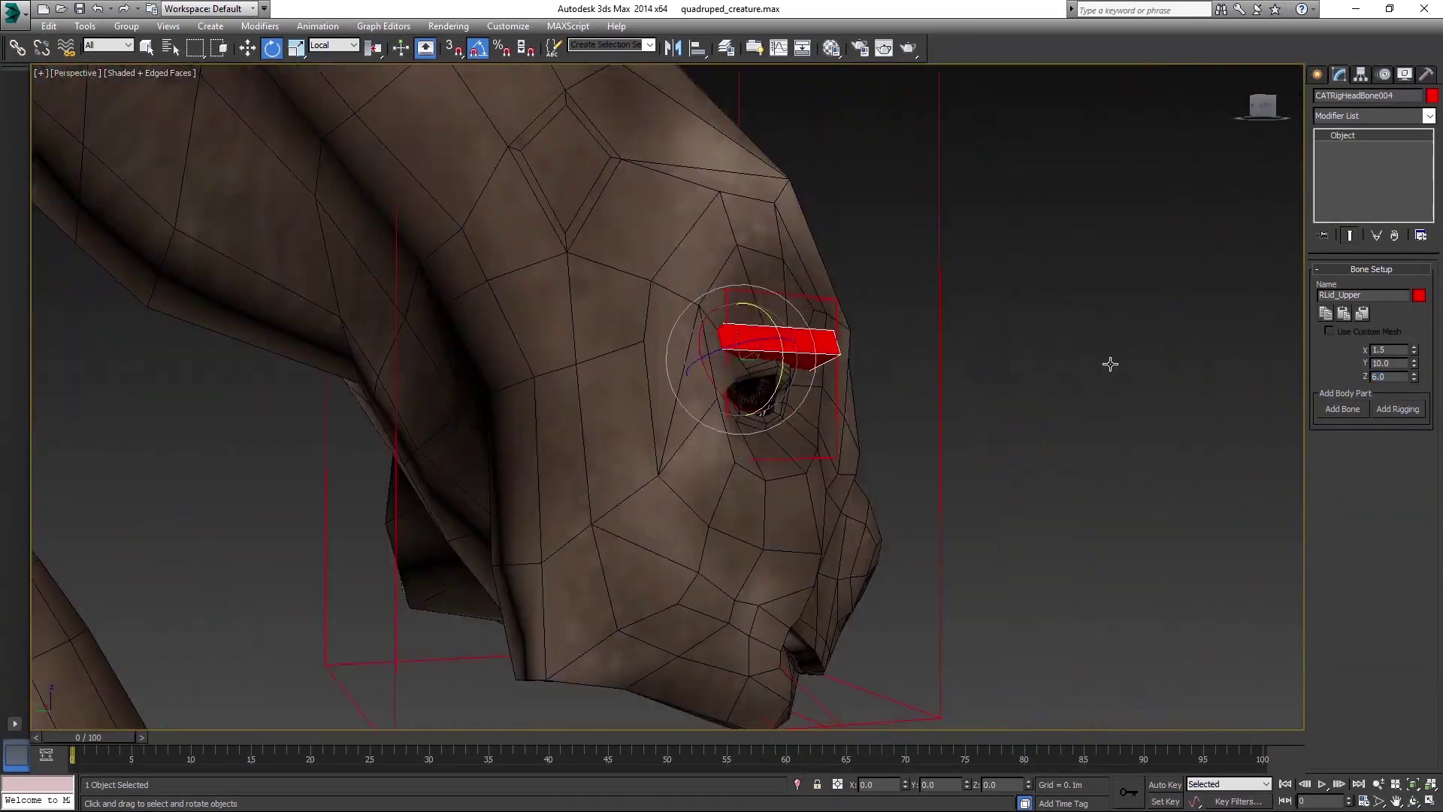
# - Add a head bone for the lower right lid, paste the RLid_Upper settings onto it and rotate it downward
pyautogui.keyDown('alt'); pyautogui.moveTo(1107, 360); pyautogui.dragTo(612, 396, button='middle'); pyautogui.keyUp('alt')
pyautogui.press('F3')
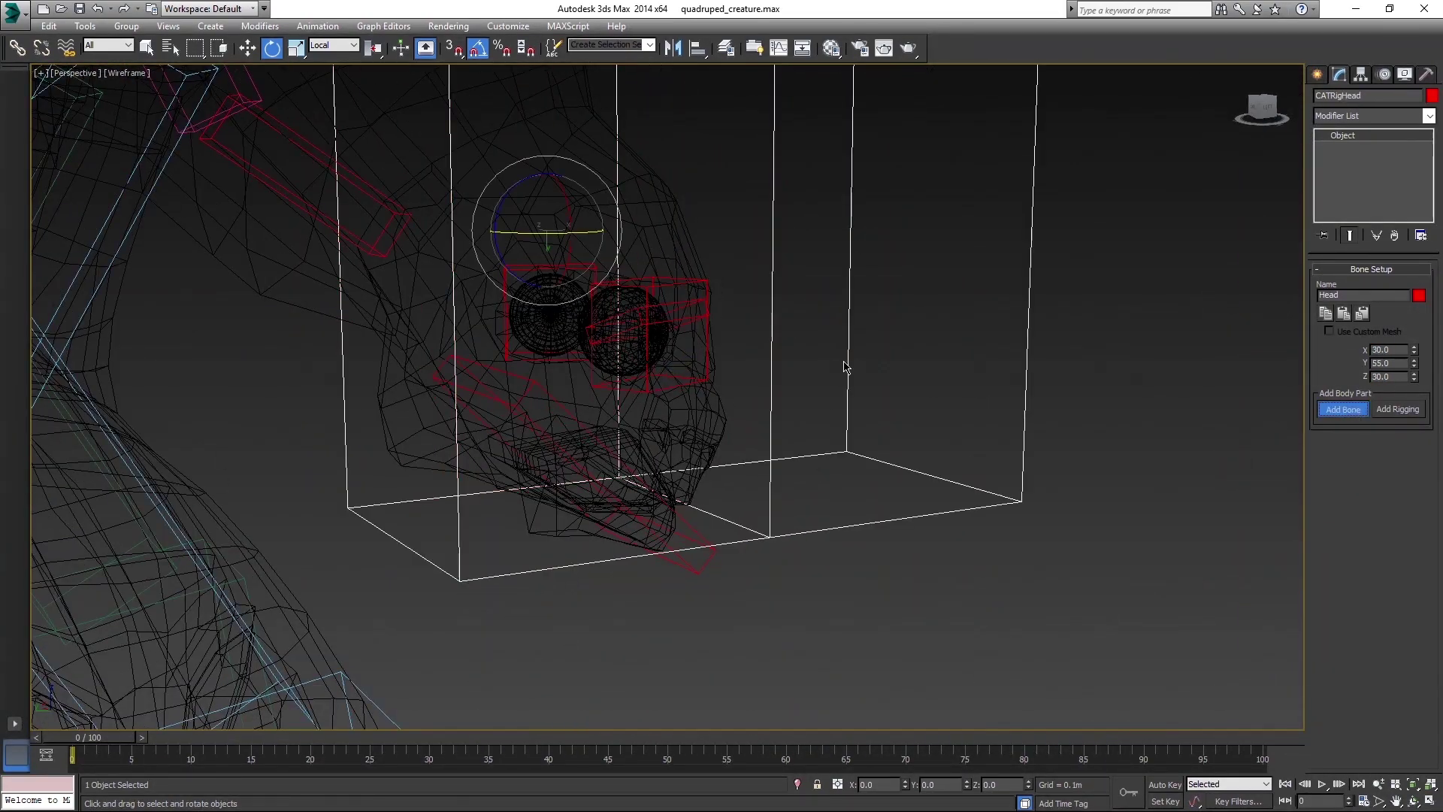
pyautogui.click(685, 319)
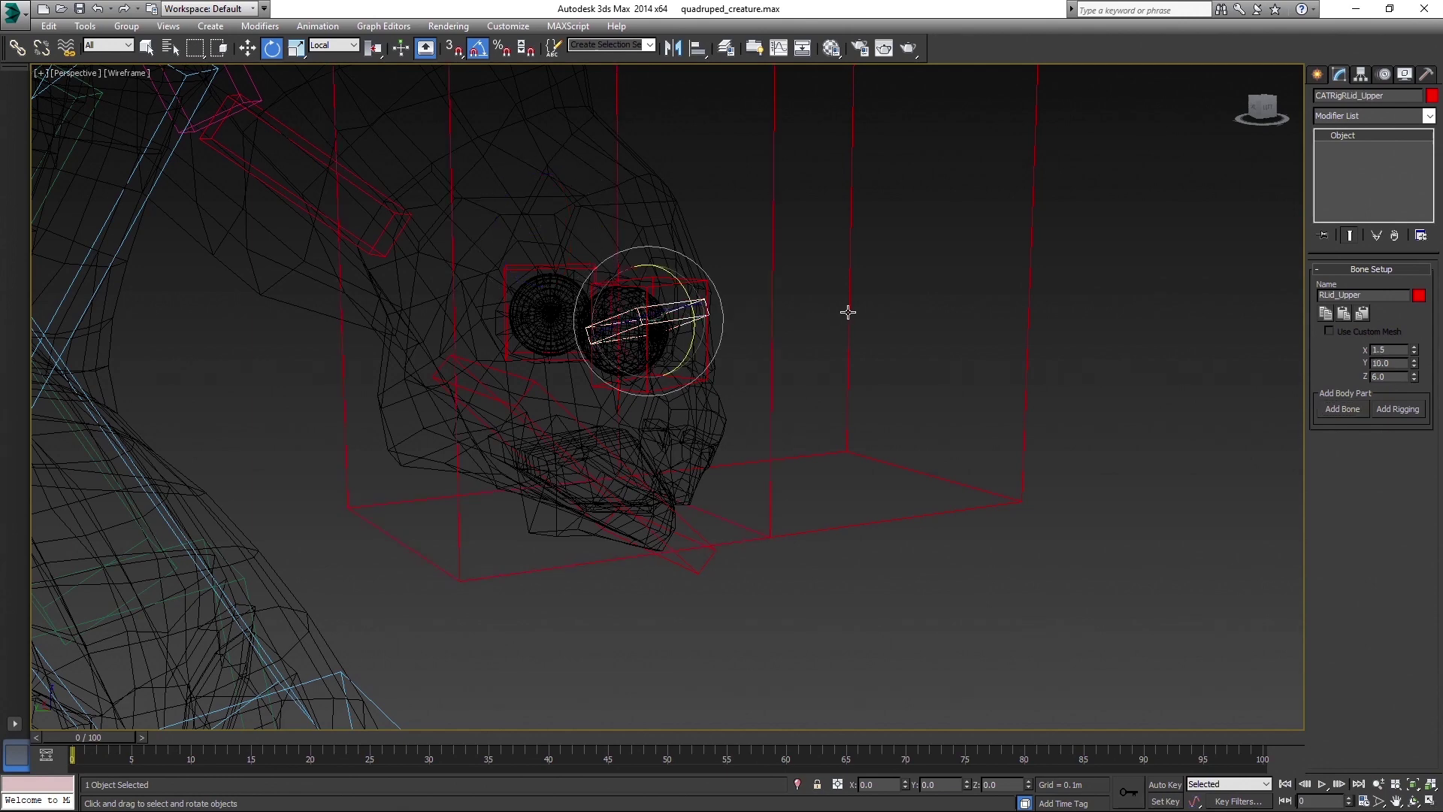
pyautogui.click(1030, 319)
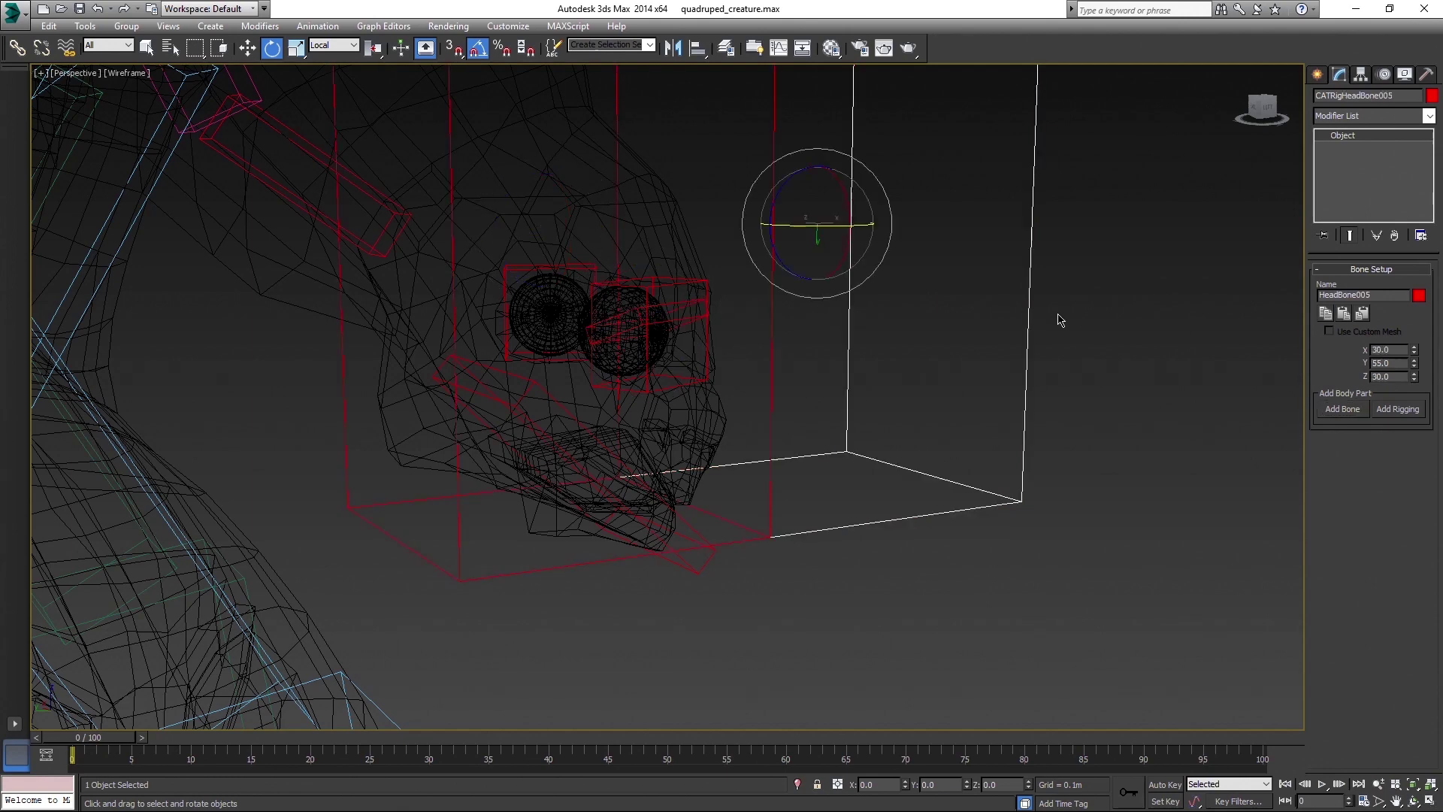
pyautogui.click(1345, 316)
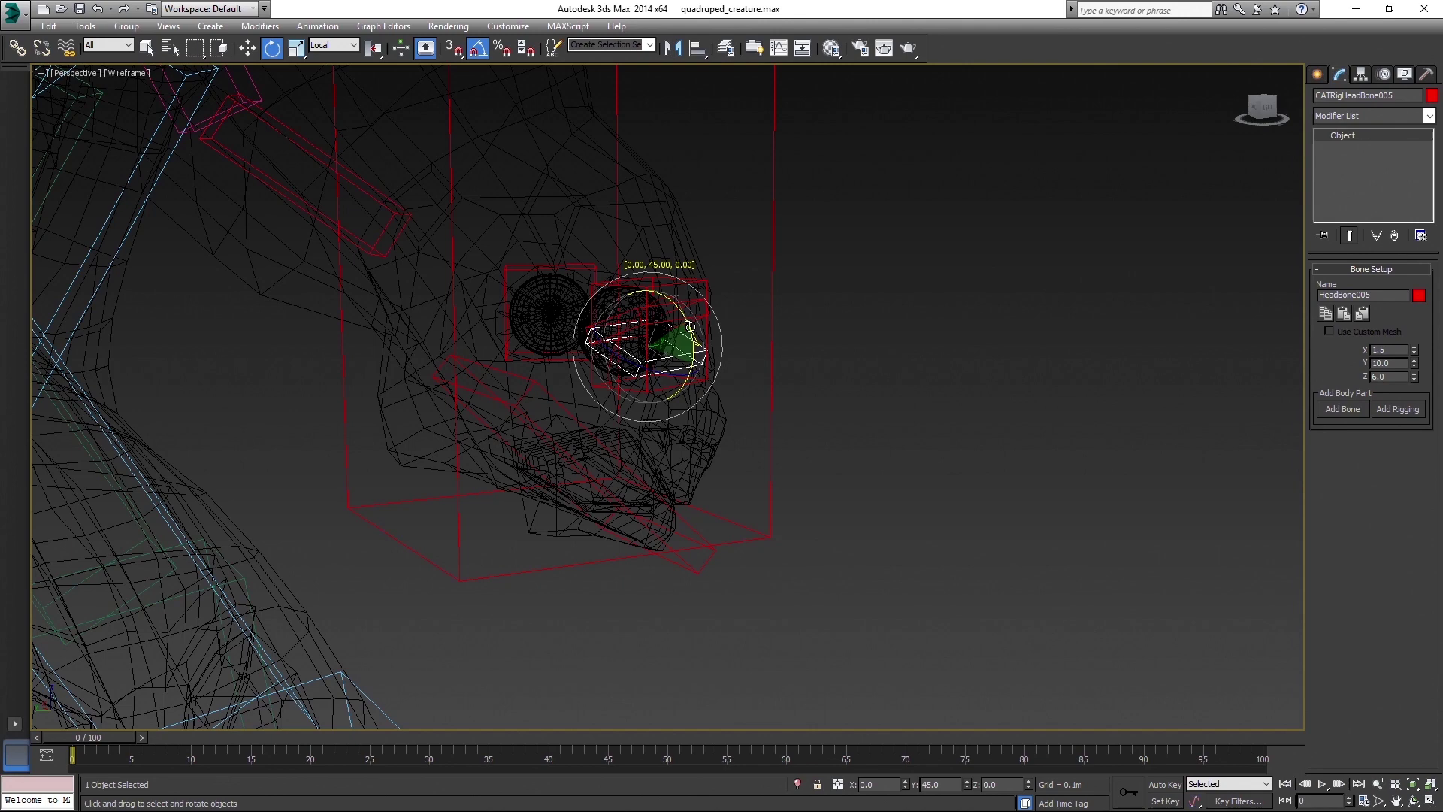
pyautogui.keyDown('alt'); pyautogui.moveTo(710, 330); pyautogui.dragTo(686, 335, button='middle'); pyautogui.keyUp('alt')
# - Test-rotate the right upper and lower lid bones to check how they close over the eye
pyautogui.press('F3')
pyautogui.scroll(5, 686, 336)
pyautogui.keyDown('ctrl'); pyautogui.click(665, 289); pyautogui.keyUp('ctrl')
pyautogui.moveTo(620, 355); pyautogui.dragTo(633, 396)
pyautogui.rightClick(634, 397)
pyautogui.click(698, 395)
pyautogui.moveTo(582, 338); pyautogui.dragTo(750, 346)
pyautogui.rightClick(750, 346)
pyautogui.keyDown('ctrl'); pyautogui.click(696, 296); pyautogui.keyUp('ctrl')
pyautogui.moveTo(615, 350); pyautogui.dragTo(619, 378)
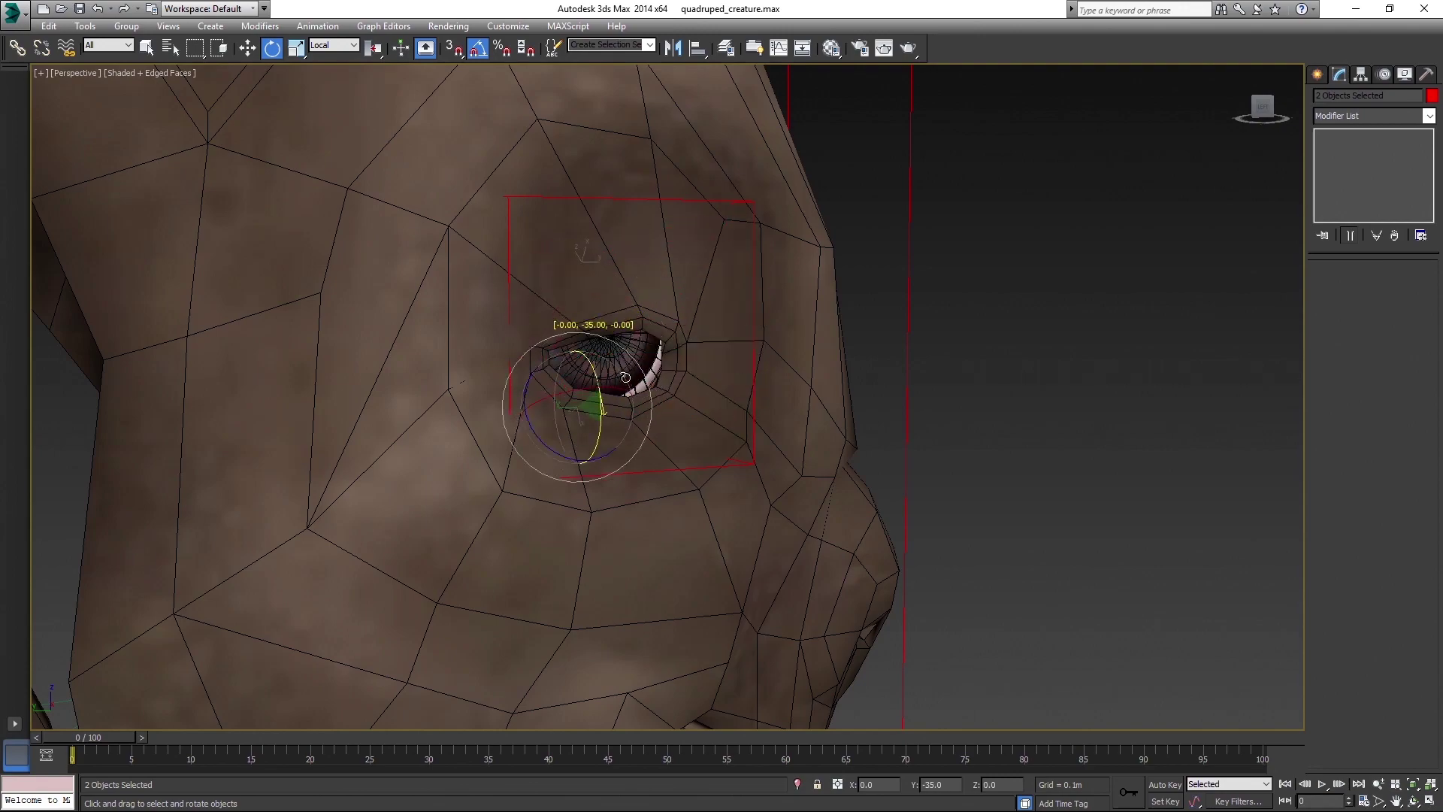
pyautogui.rightClick(619, 378)
pyautogui.press('F3')
pyautogui.press('F3')
# - Adjust the lower right lid's rotation, set both right lid bones to Z 7 and name the lower one RLid_Lower
pyautogui.keyDown('alt'); pyautogui.moveTo(1044, 409); pyautogui.dragTo(1067, 407, button='middle'); pyautogui.keyUp('alt')
pyautogui.click(709, 400)
pyautogui.moveTo(601, 364); pyautogui.dragTo(603, 379)
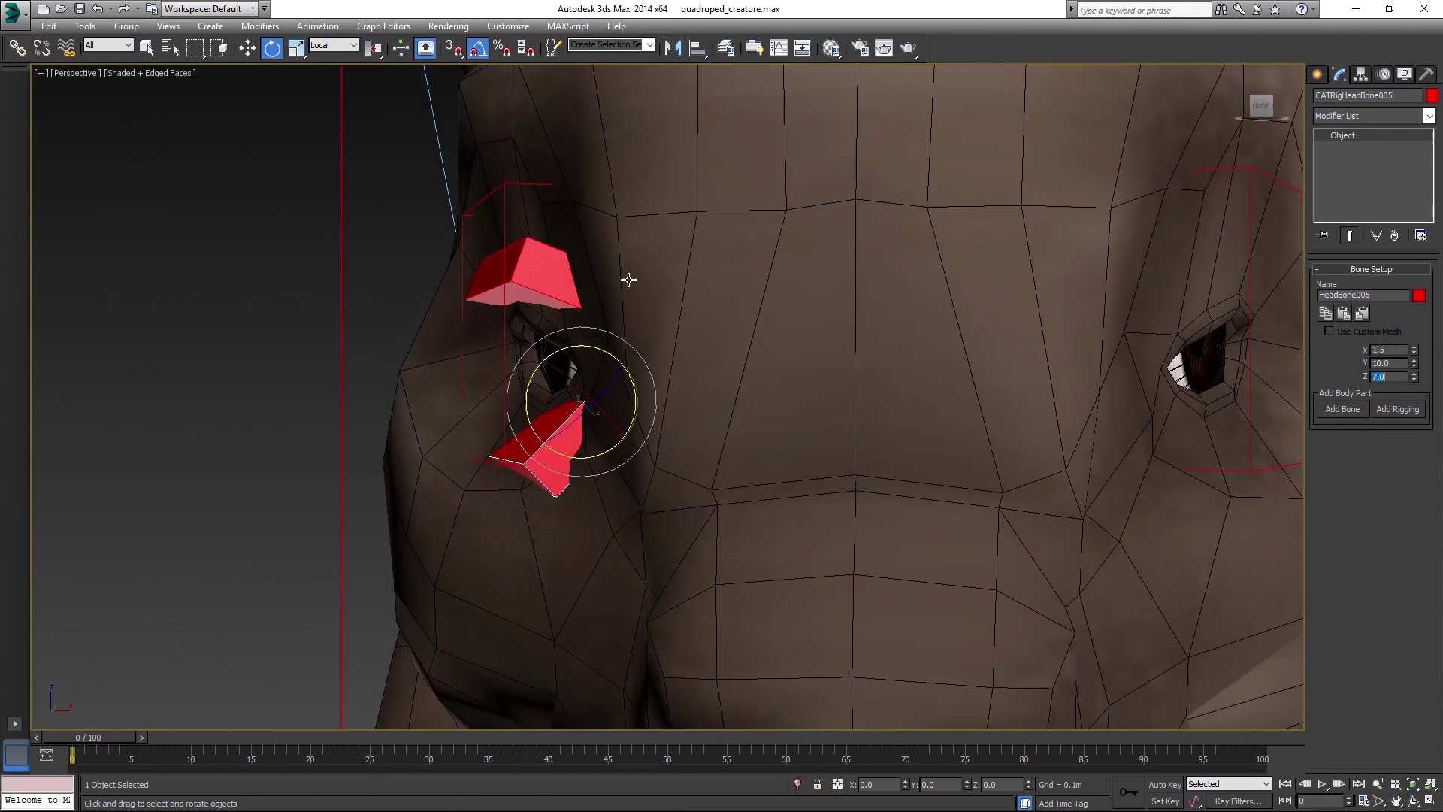
pyautogui.write('7')
pyautogui.press('Return')
pyautogui.click(1326, 314)
pyautogui.click(557, 446)
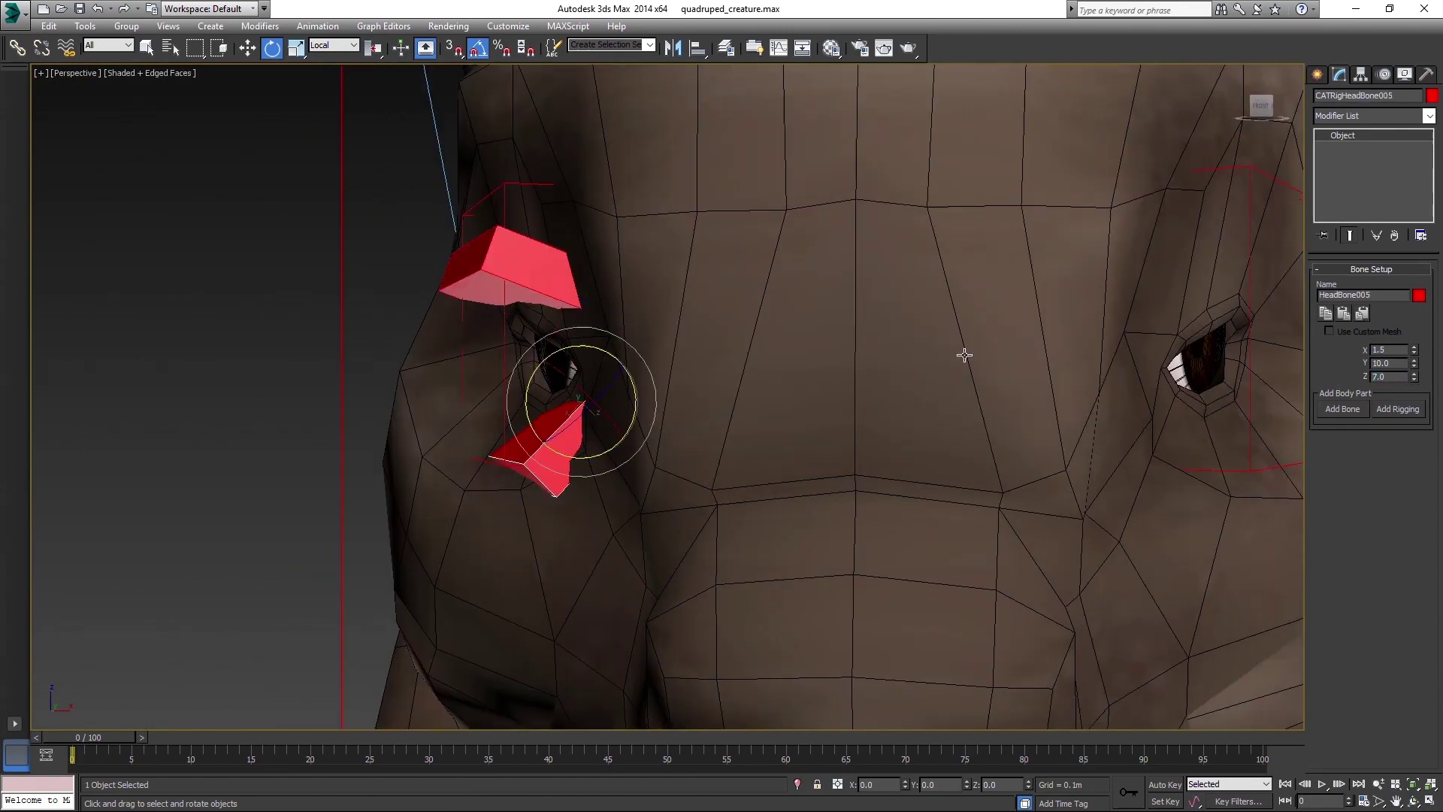
pyautogui.press('Return')
pyautogui.scroll(-8, 1050, 331)
# - Add a head bone and mirror the right upper lid's settings onto it for the left eye
pyautogui.click(1052, 473)
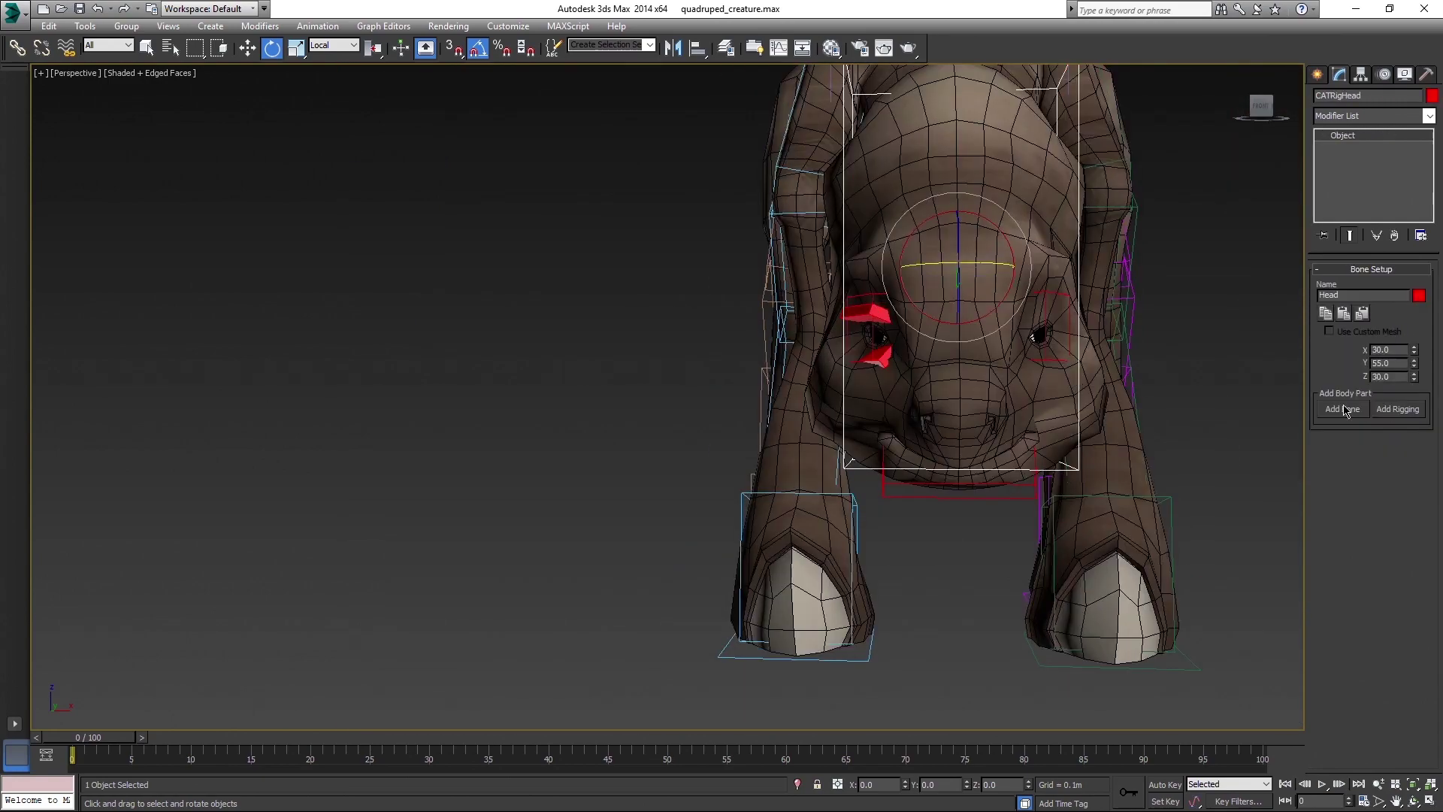
pyautogui.click(1345, 409)
pyautogui.keyDown('alt'); pyautogui.moveTo(752, 421); pyautogui.dragTo(999, 413, button='middle'); pyautogui.keyUp('alt')
pyautogui.press('F3')
pyautogui.press('F3')
pyautogui.click(1172, 331)
pyautogui.click(1361, 313)
# - Add another head bone, mirror the right lower lid's settings onto it and rename the mirrored lids for the left side
pyautogui.click(1014, 370)
pyautogui.click(1326, 313)
pyautogui.click(1053, 487)
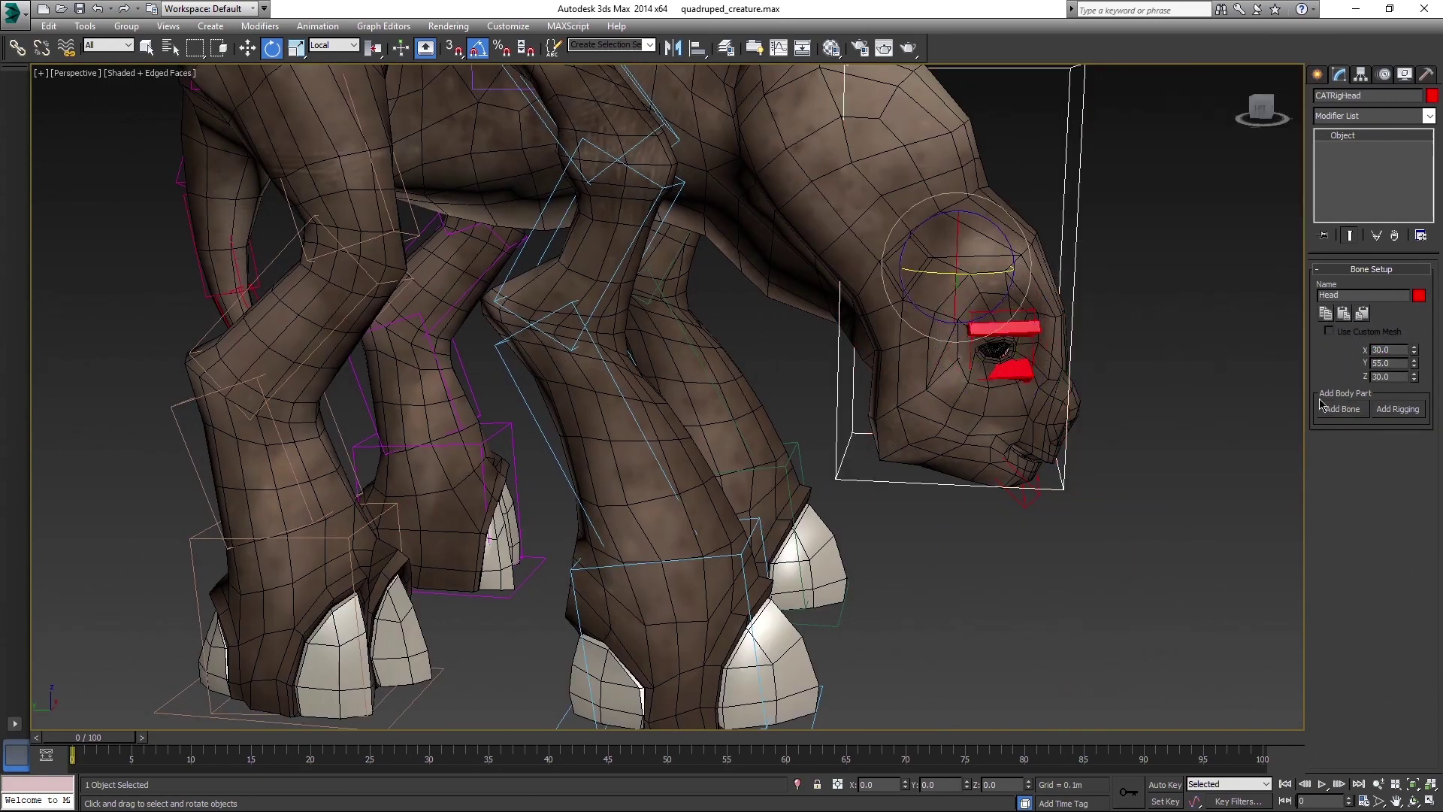
pyautogui.click(1342, 409)
pyautogui.click(1196, 354)
pyautogui.keyDown('alt'); pyautogui.moveTo(1197, 356); pyautogui.dragTo(947, 368, button='middle'); pyautogui.keyUp('alt')
pyautogui.click(1362, 313)
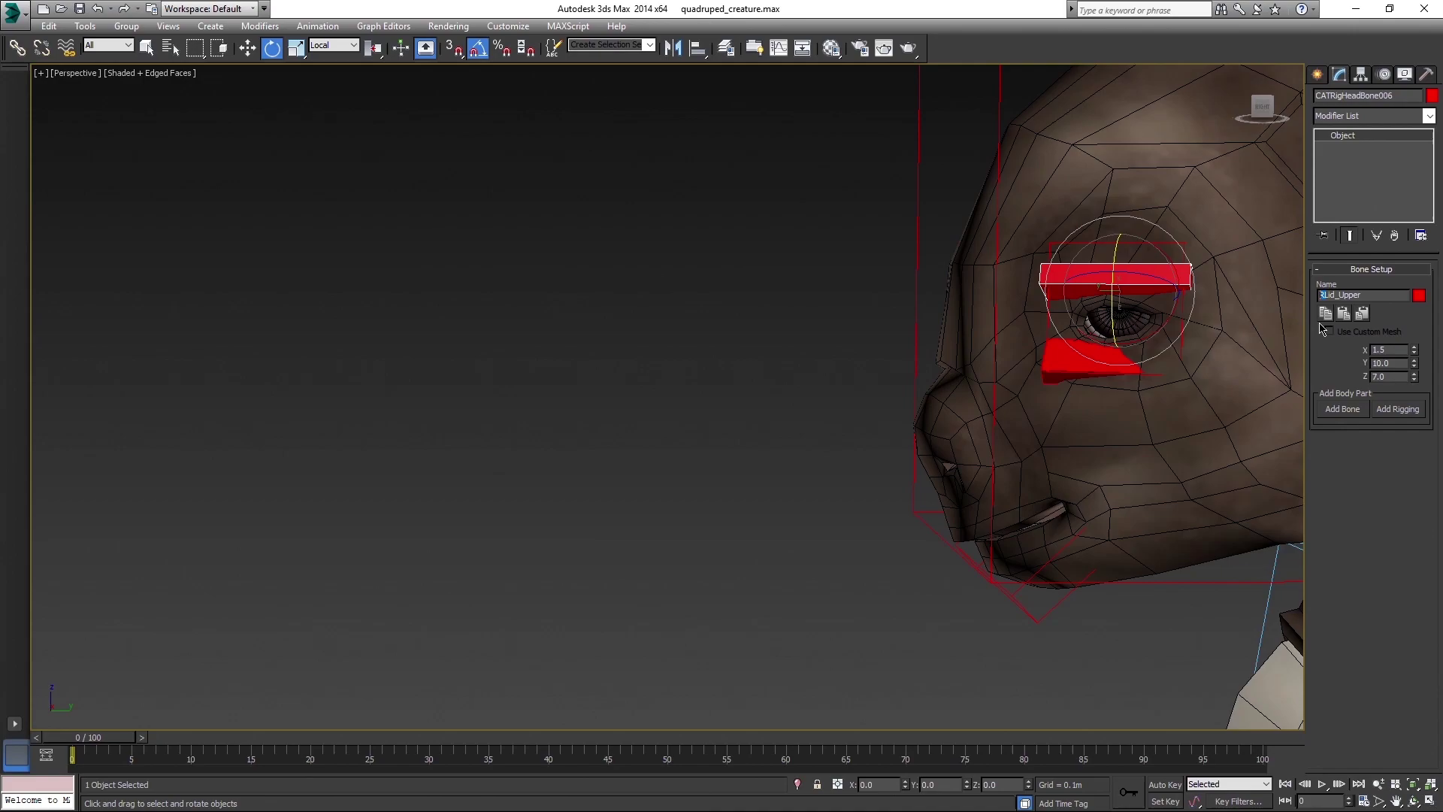
pyautogui.moveTo(1320, 324); pyautogui.dragTo(1371, 315)
# - Set the head and its eye, lid and jaw bones to display as boxes
pyautogui.click(1083, 361)
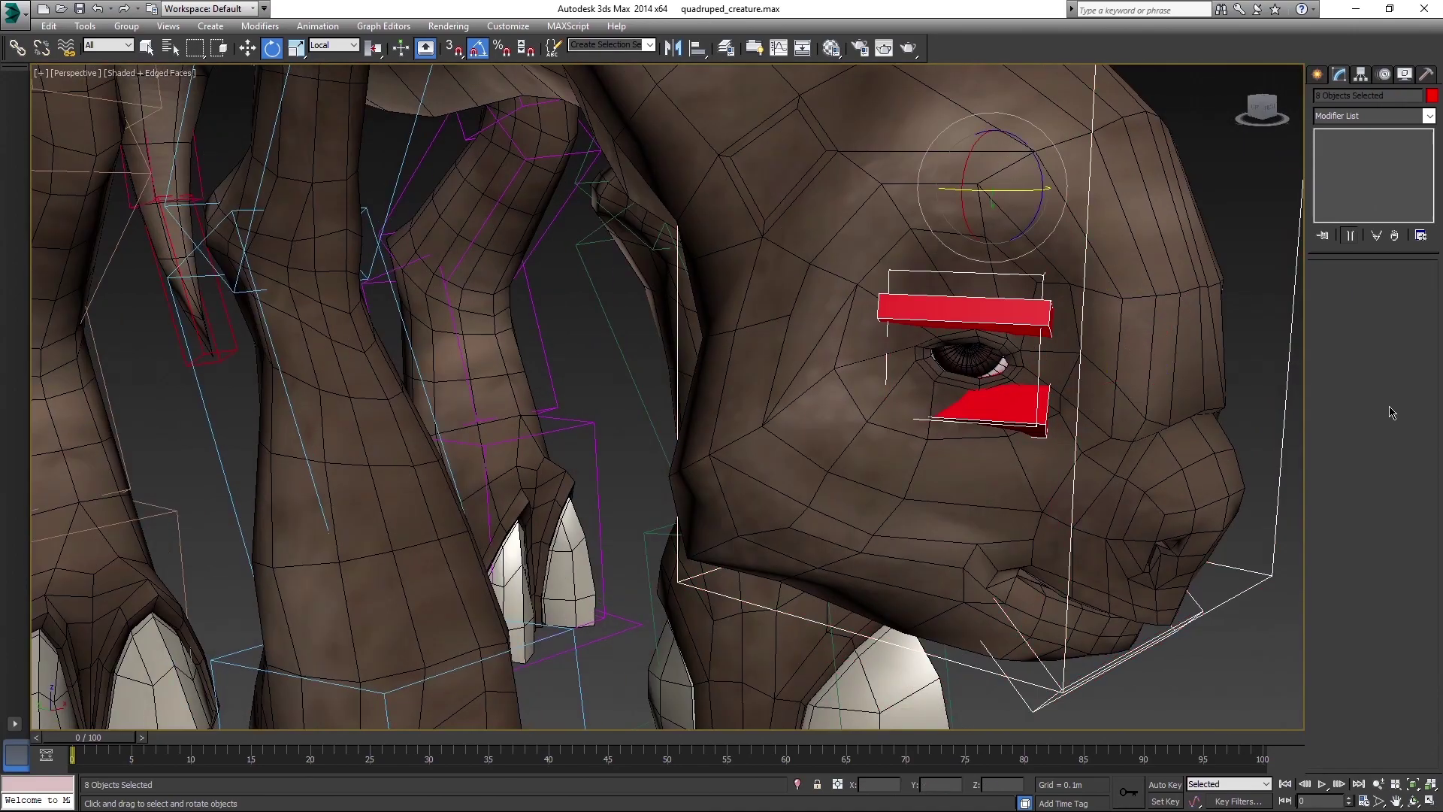
pyautogui.click(1404, 74)
pyautogui.click(1250, 612)
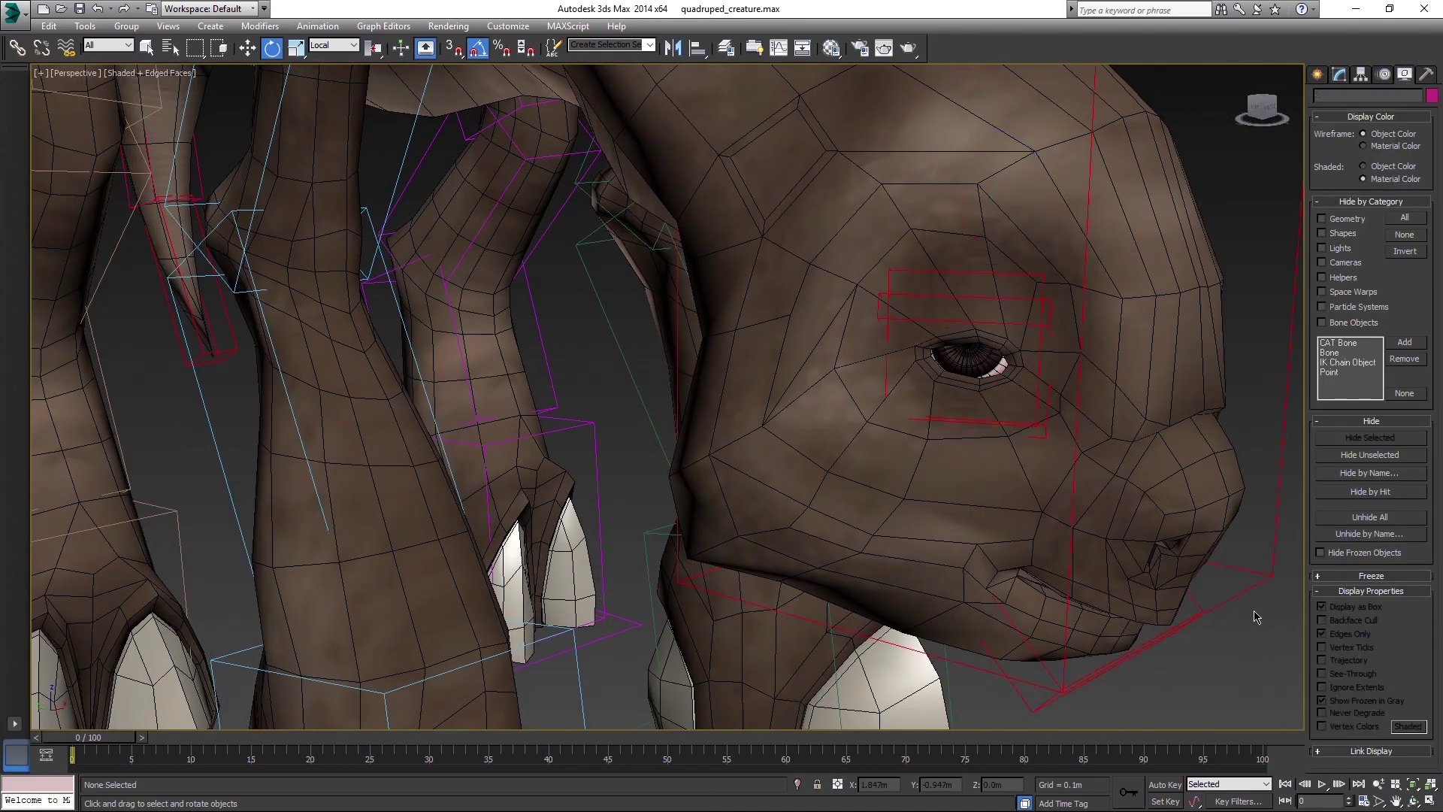
# - Test-rotate the left eye's upper and lower lid bones together
pyautogui.keyDown('alt'); pyautogui.moveTo(1250, 612); pyautogui.dragTo(981, 474, button='middle'); pyautogui.keyUp('alt')
pyautogui.click(1004, 398)
pyautogui.keyDown('ctrl'); pyautogui.click(997, 444); pyautogui.keyUp('ctrl')
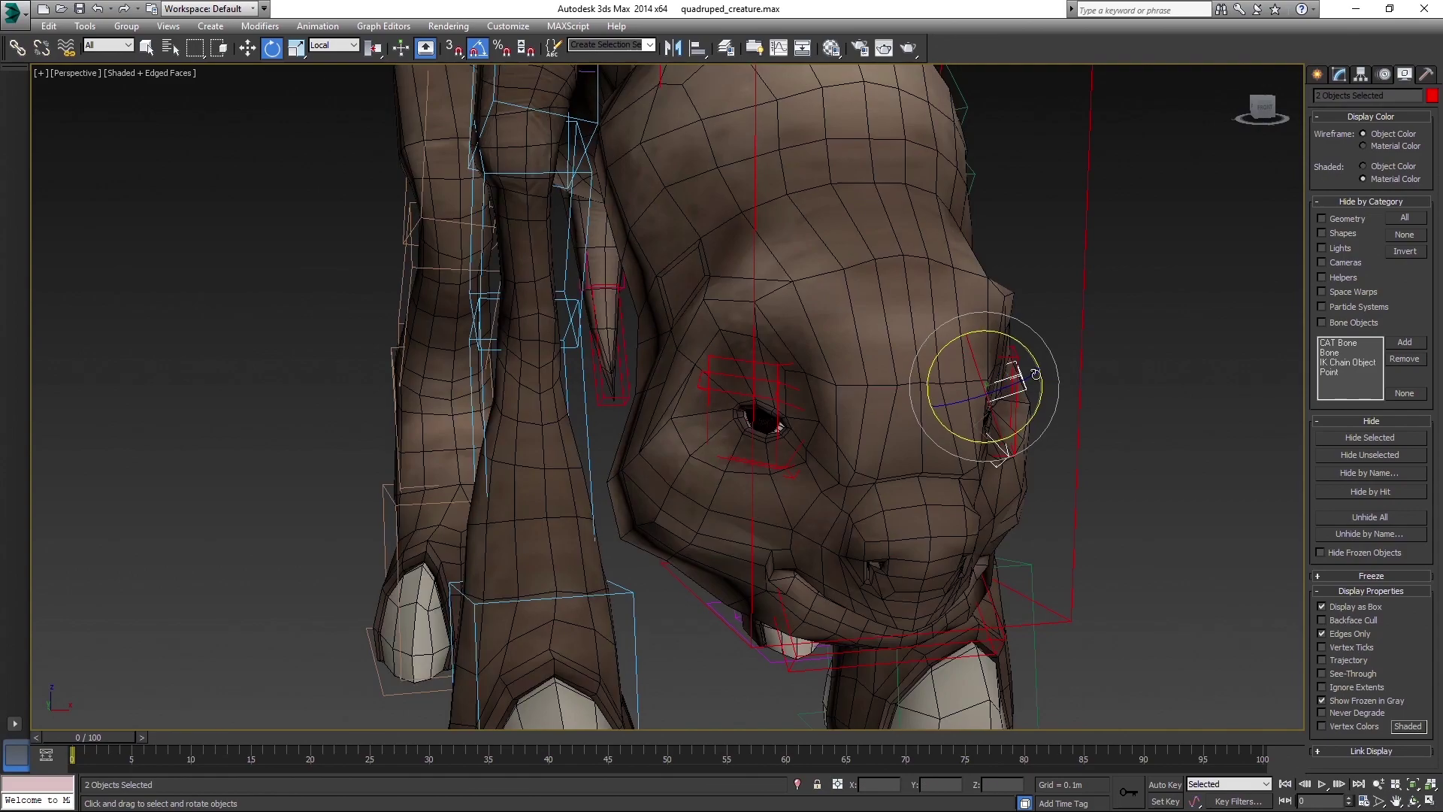
pyautogui.moveTo(1040, 378); pyautogui.dragTo(1047, 406)
pyautogui.click(1112, 459)
# - Add a head bone for the nose and resize it to X 22.5, Y 17.6 and Z 4.8
pyautogui.click(1080, 487)
pyautogui.scroll(-3, 1082, 488)
pyautogui.click(1339, 76)
pyautogui.click(1342, 409)
pyautogui.keyDown('alt'); pyautogui.moveTo(1052, 383); pyautogui.dragTo(1188, 380, button='middle'); pyautogui.keyUp('alt')
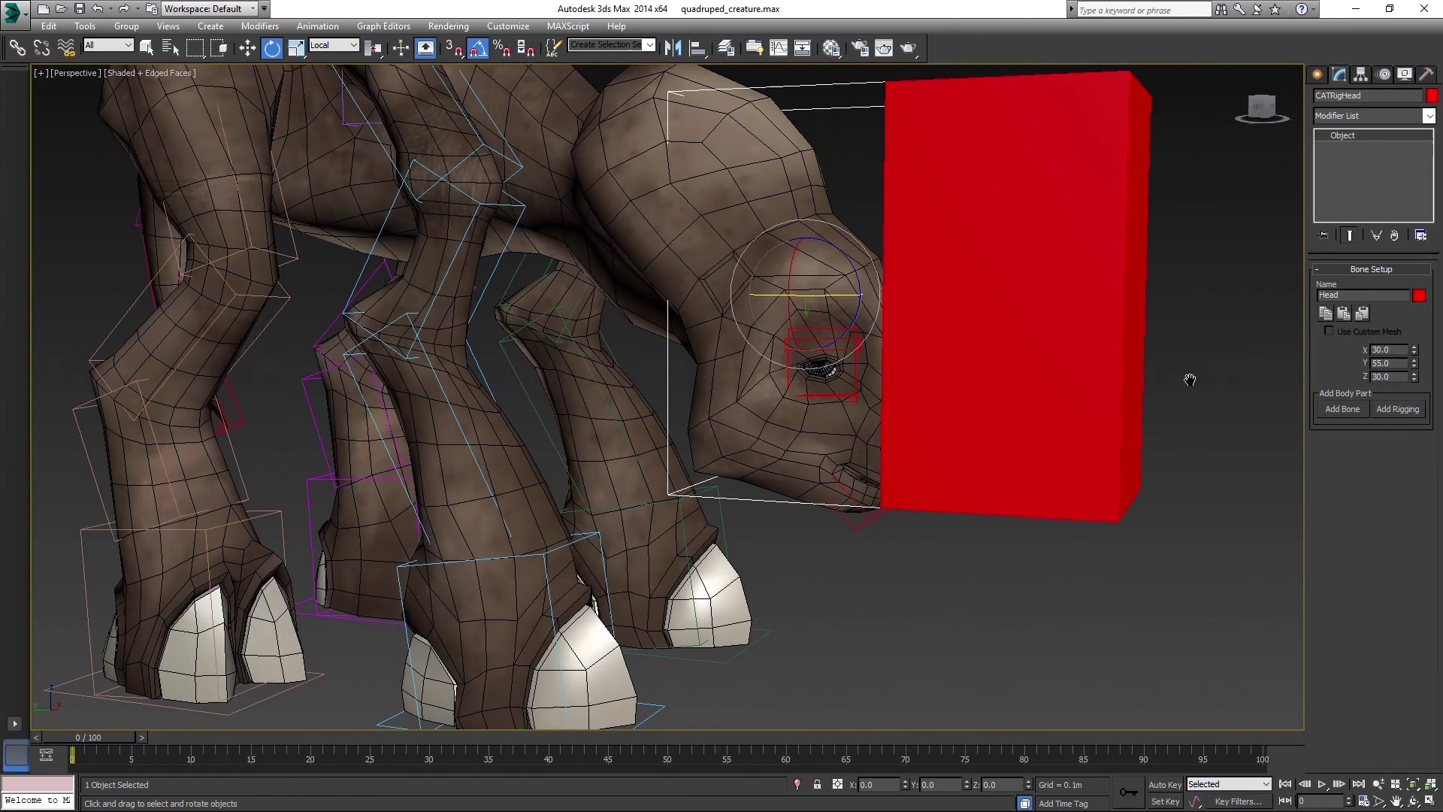
pyautogui.click(1053, 406)
pyautogui.press('F3')
pyautogui.moveTo(1415, 352); pyautogui.dragTo(1416, 374)
pyautogui.moveTo(1415, 366); pyautogui.dragTo(1414, 414)
pyautogui.keyDown('alt'); pyautogui.moveTo(1180, 421); pyautogui.dragTo(1050, 423, button='middle'); pyautogui.keyUp('alt')
pyautogui.press('F3')
pyautogui.scroll(5, 1048, 421)
pyautogui.keyDown('alt'); pyautogui.moveTo(932, 418); pyautogui.dragTo(1043, 408, button='middle'); pyautogui.keyUp('alt')
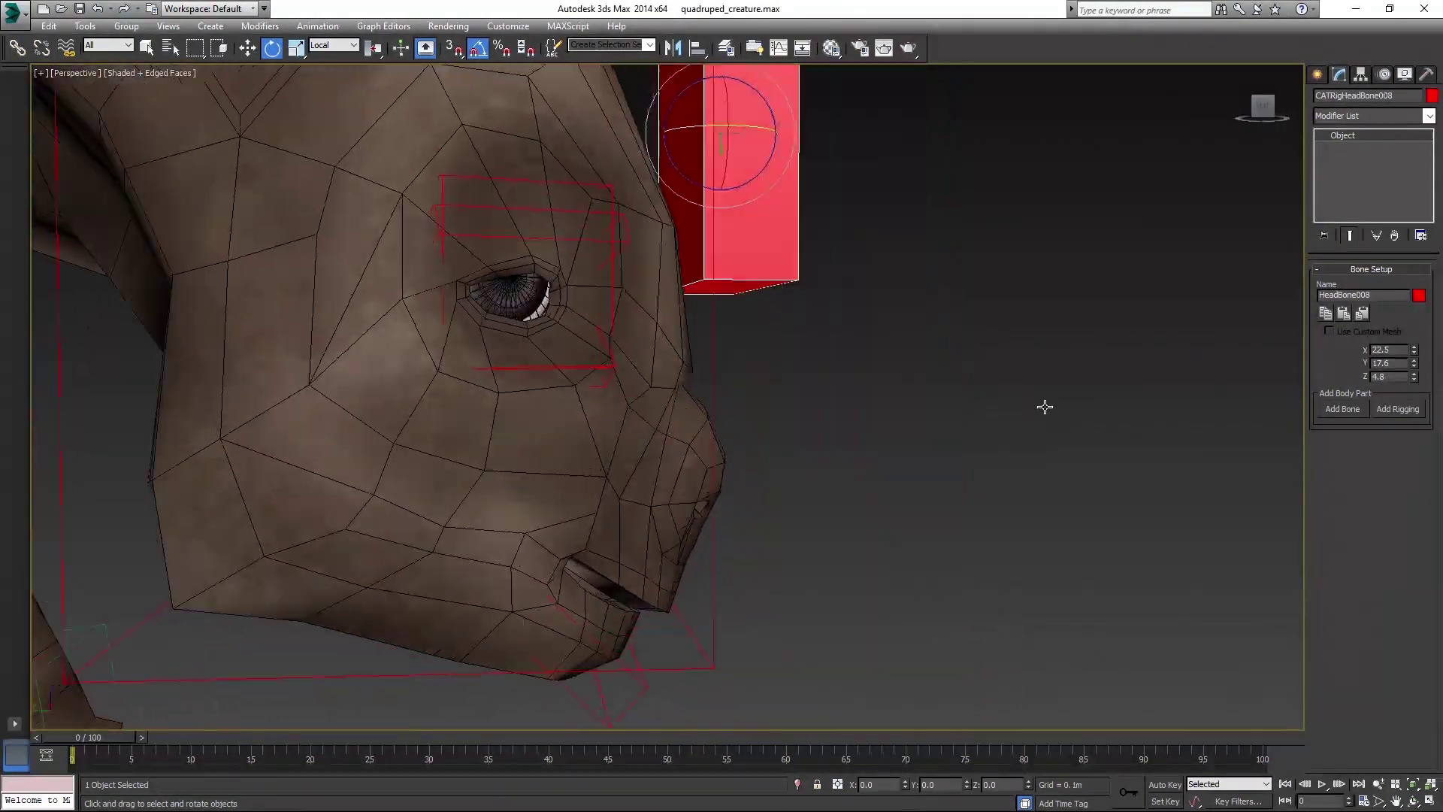
# - Move the nose bone to the front of the snout in the left view and rotate it to follow the snout's slope
pyautogui.press('w')
pyautogui.press('l')
pyautogui.press('F3')
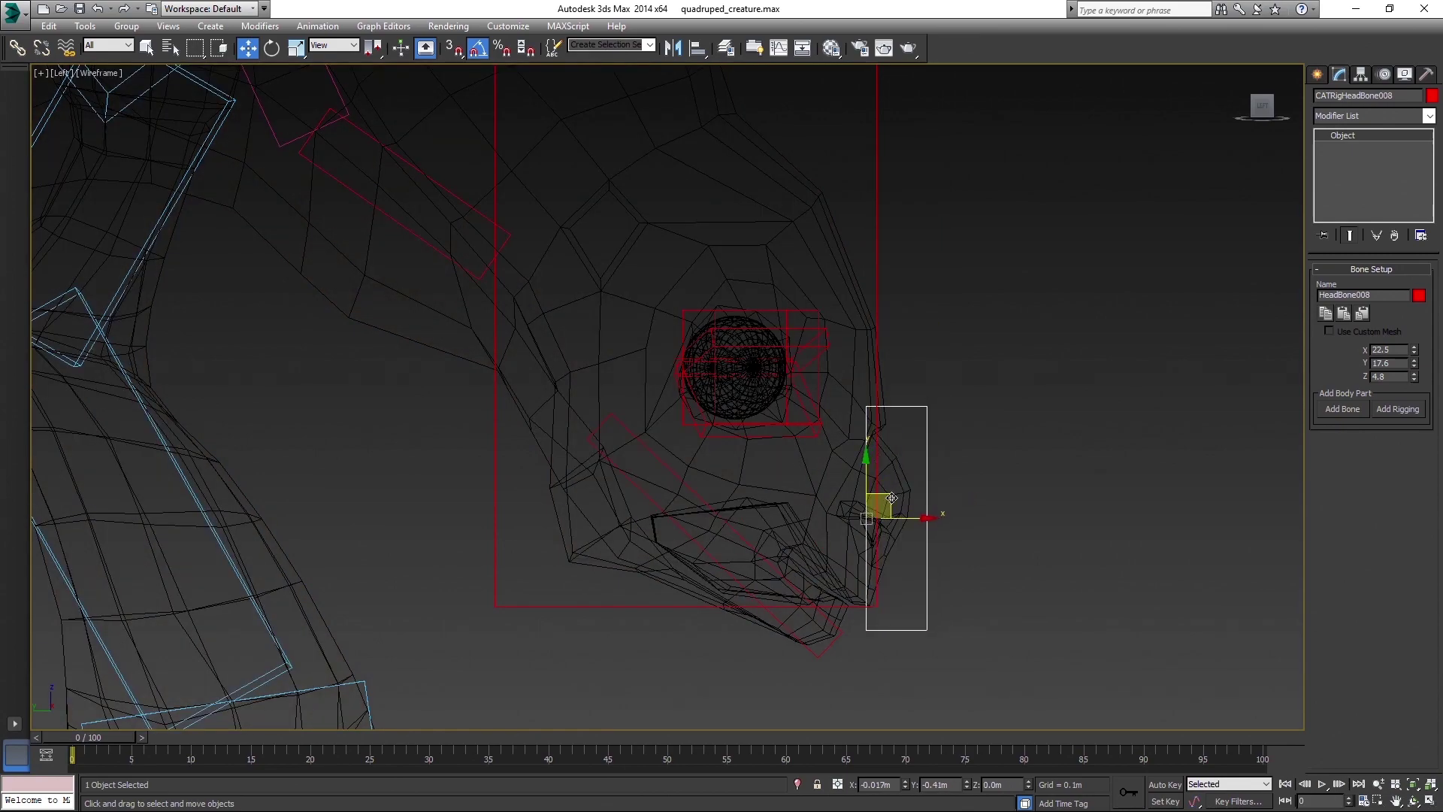
pyautogui.press('e')
pyautogui.moveTo(902, 467); pyautogui.dragTo(920, 469)
# - Set the nose bone's size to X 12, Y 12 and Z 3, and name it Nose
pyautogui.moveTo(1411, 385); pyautogui.dragTo(1416, 397)
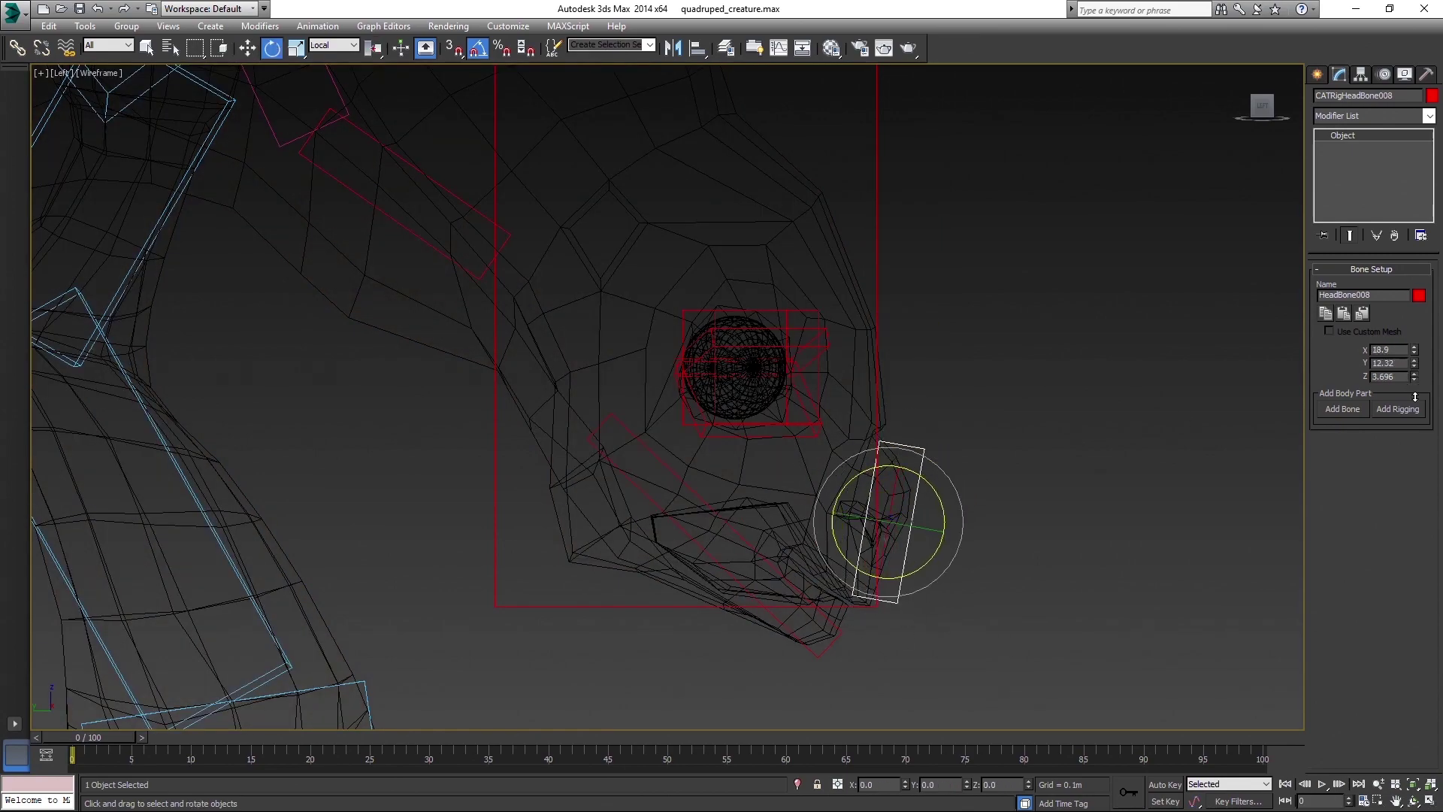
pyautogui.write('12')
pyautogui.press('Return')
pyautogui.press('p')
pyautogui.keyDown('alt'); pyautogui.moveTo(1128, 444); pyautogui.dragTo(1041, 449, button='middle'); pyautogui.keyUp('alt')
pyautogui.press('F3')
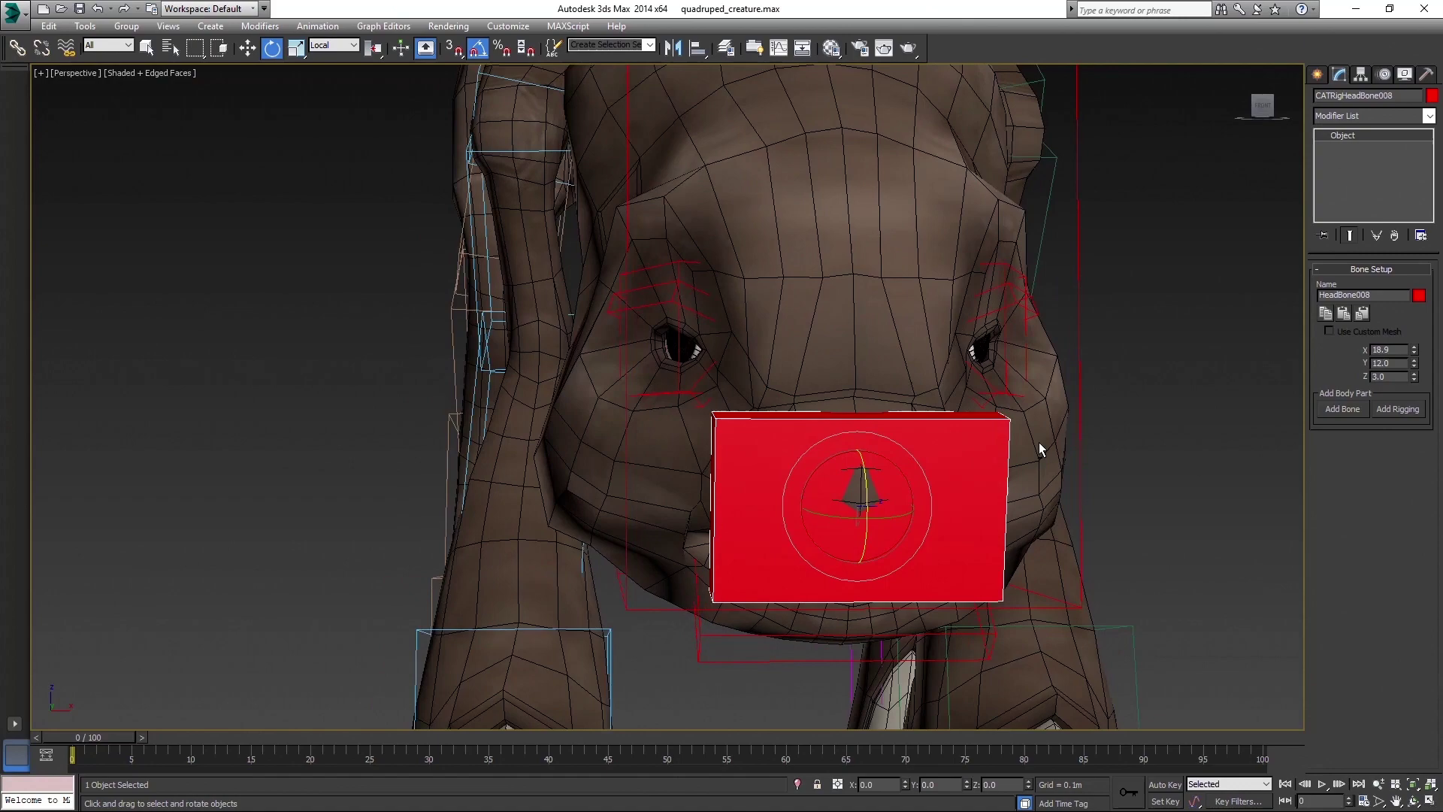
pyautogui.moveTo(1395, 350); pyautogui.dragTo(1331, 354)
pyautogui.write('12')
pyautogui.press('Return')
pyautogui.write('Nose')
# - Select the whole head hierarchy including the nose bone and set it to display as boxes
pyautogui.scroll(-3, 1066, 312)
pyautogui.doubleClick(1067, 313)
pyautogui.click(1404, 74)
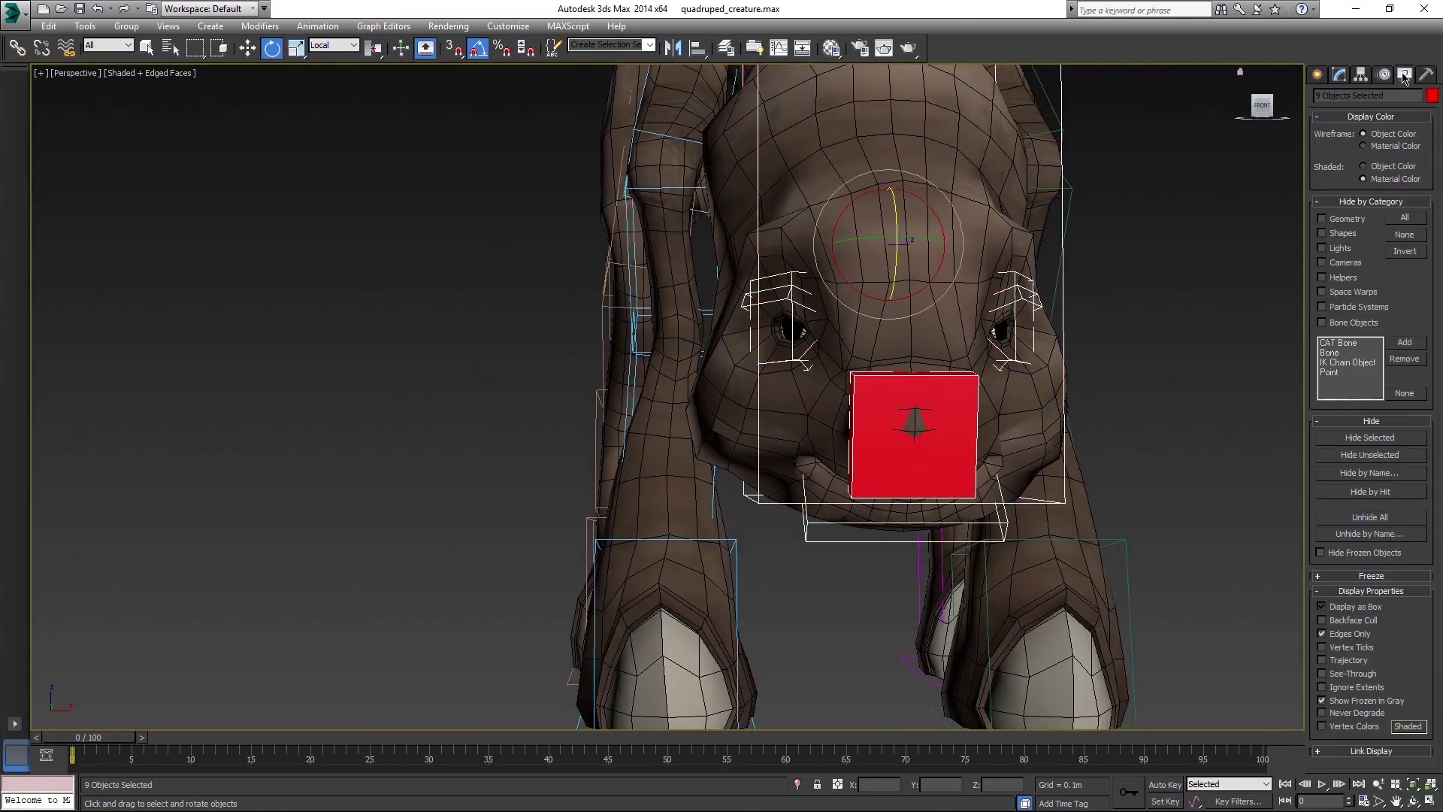
pyautogui.click(1322, 607)
pyautogui.click(1105, 429)
# - Change the pelvis colour to orange
pyautogui.keyDown('alt'); pyautogui.moveTo(1009, 431); pyautogui.dragTo(1218, 515, button='middle'); pyautogui.keyUp('alt')
pyautogui.scroll(-3, 1218, 515)
pyautogui.click(1317, 74)
pyautogui.moveTo(1140, 391); pyautogui.dragTo(1107, 374, button='middle')
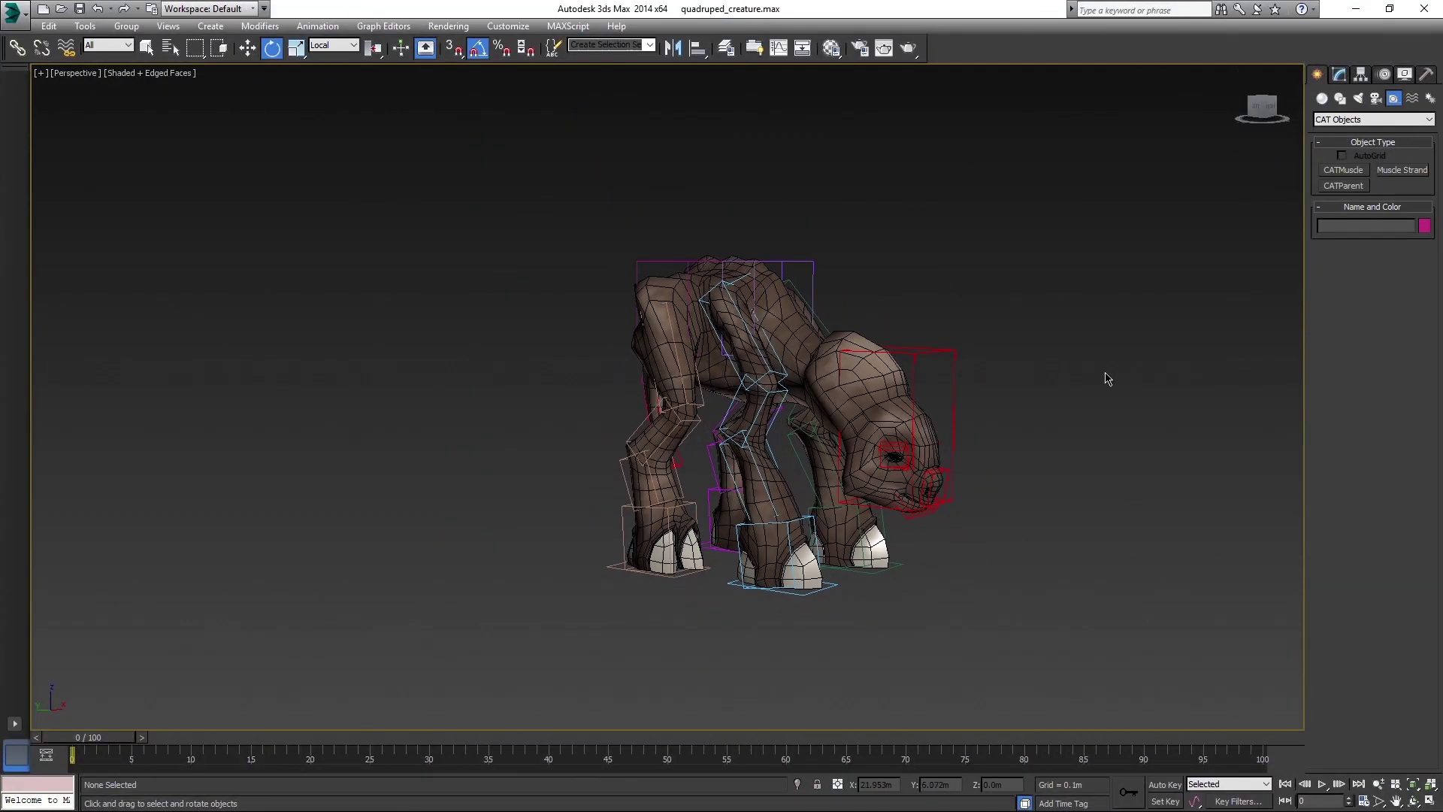
pyautogui.click(677, 266)
pyautogui.click(1339, 74)
pyautogui.click(1419, 296)
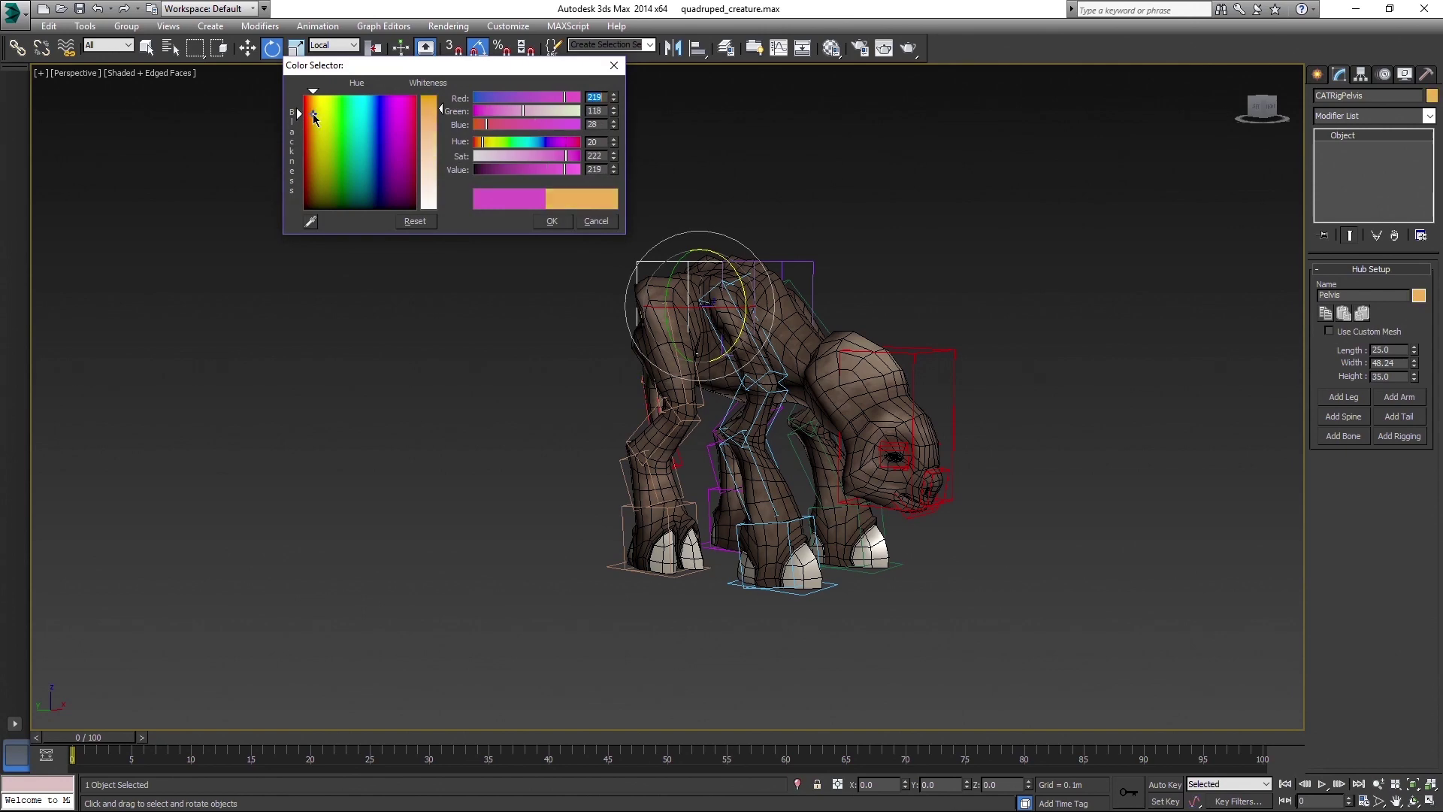
pyautogui.click(552, 220)
# - Change the tail colour to dark red
pyautogui.keyDown('alt'); pyautogui.moveTo(571, 391); pyautogui.dragTo(658, 385, button='middle'); pyautogui.keyUp('alt')
pyautogui.click(657, 445)
pyautogui.click(1419, 468)
pyautogui.click(304, 157)
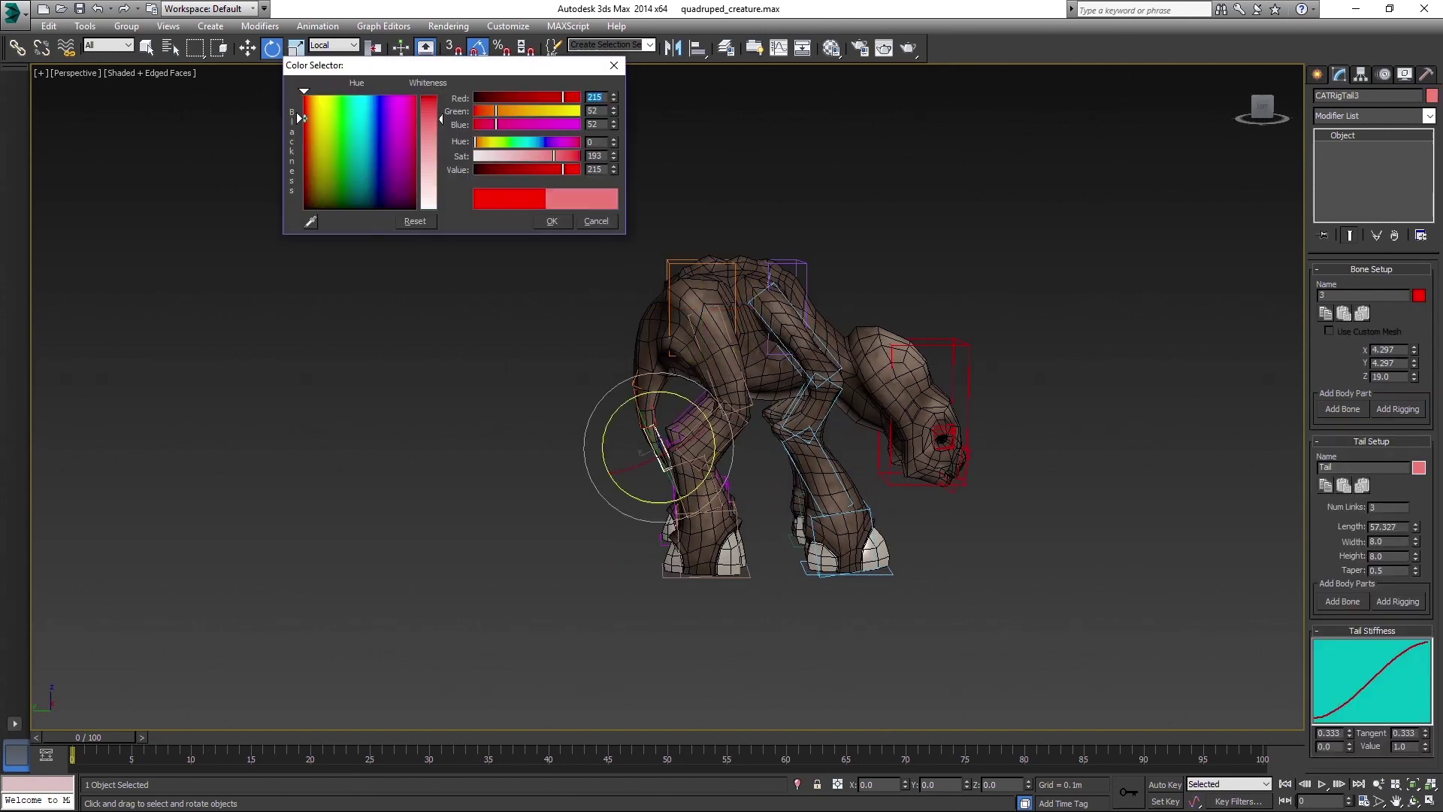
pyautogui.moveTo(304, 118); pyautogui.dragTo(304, 167)
pyautogui.click(552, 221)
pyautogui.click(526, 323)
# - Change the back right leg's colour to light green
pyautogui.scroll(3, 526, 323)
pyautogui.moveTo(526, 323); pyautogui.dragTo(473, 268, button='middle')
pyautogui.click(676, 388)
pyautogui.click(1419, 295)
pyautogui.moveTo(335, 129); pyautogui.dragTo(336, 112)
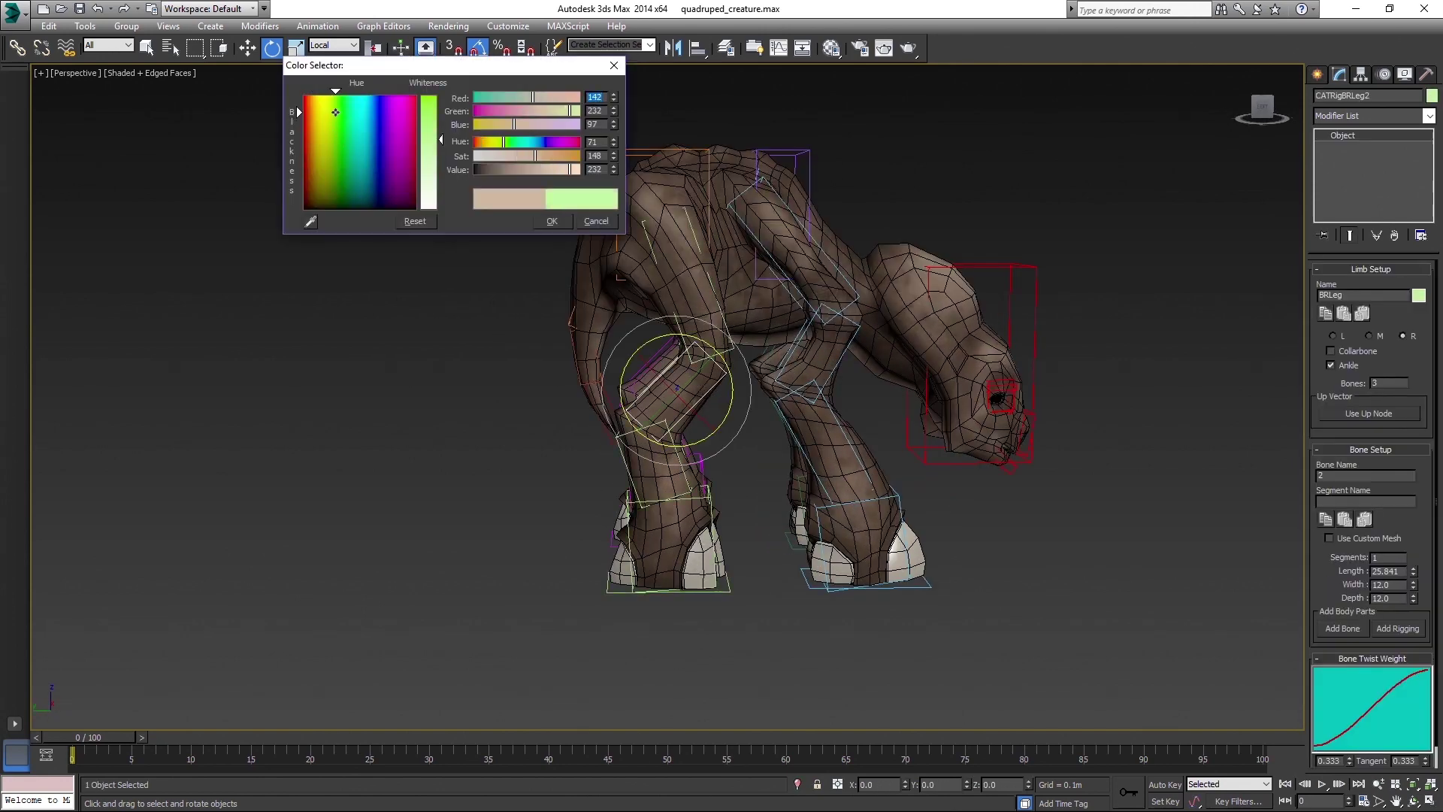
pyautogui.moveTo(441, 140); pyautogui.dragTo(441, 113)
pyautogui.click(553, 221)
# - Copy the back right leg's light green colour to the front right leg
pyautogui.moveTo(682, 224); pyautogui.dragTo(627, 218, button='middle')
pyautogui.click(630, 224)
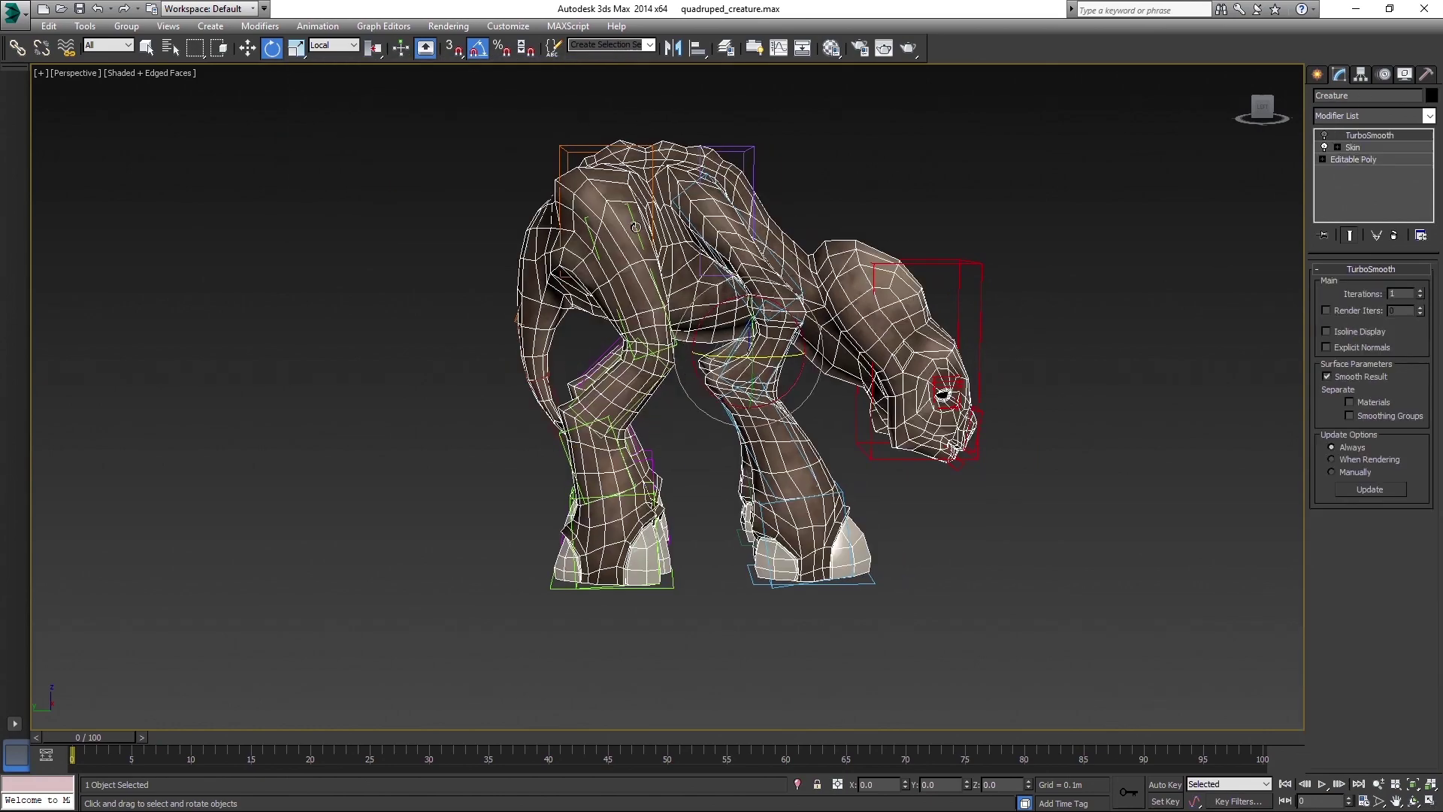
pyautogui.click(628, 219)
pyautogui.click(792, 355)
pyautogui.rightClick(1416, 300)
pyautogui.click(1398, 329)
# - Paste the copied light green colour onto the RLid_Upper and RLid_Lower bones
pyautogui.keyDown('alt'); pyautogui.moveTo(1109, 338); pyautogui.dragTo(1026, 351, button='middle'); pyautogui.keyUp('alt')
pyautogui.scroll(4, 1027, 357)
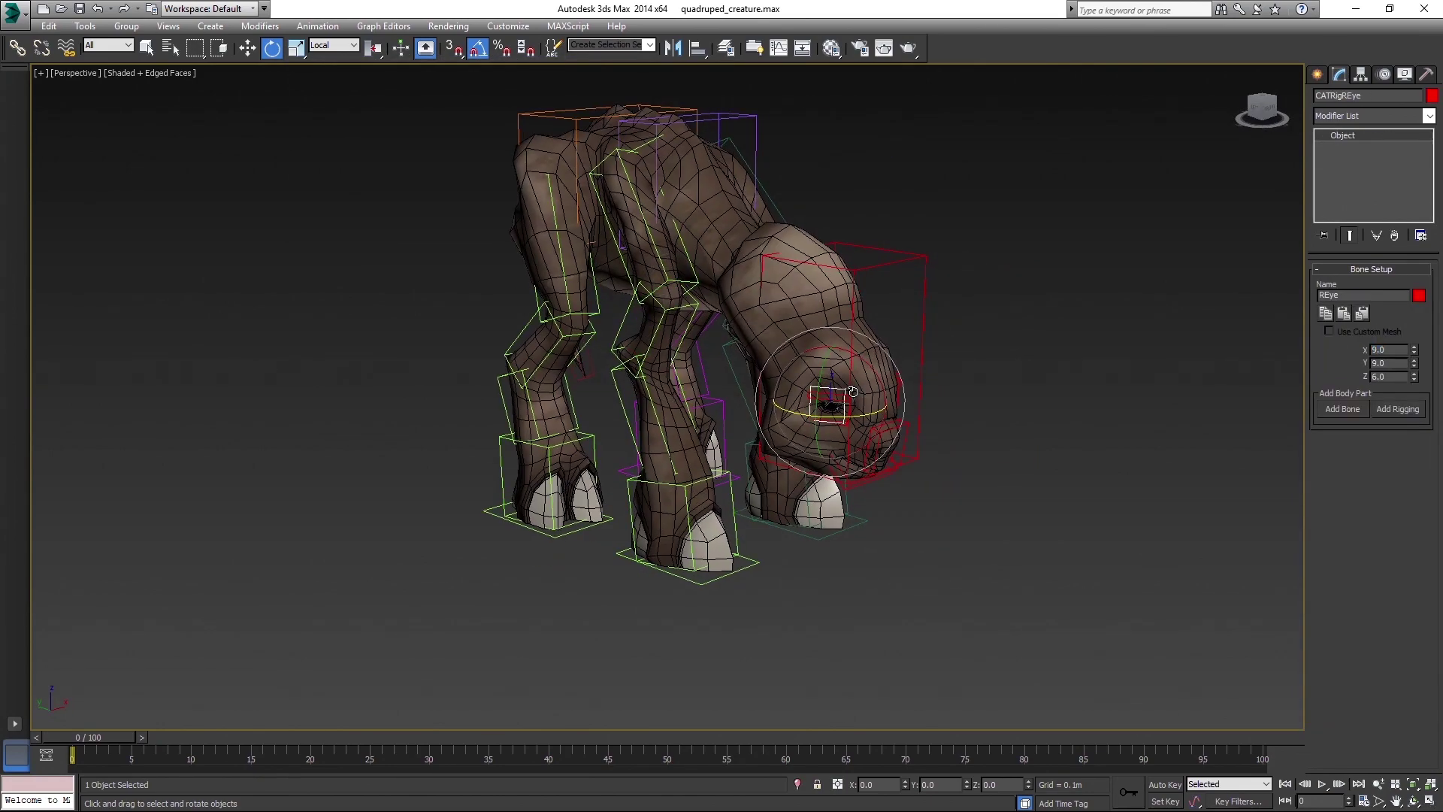
pyautogui.click(827, 433)
pyautogui.click(826, 434)
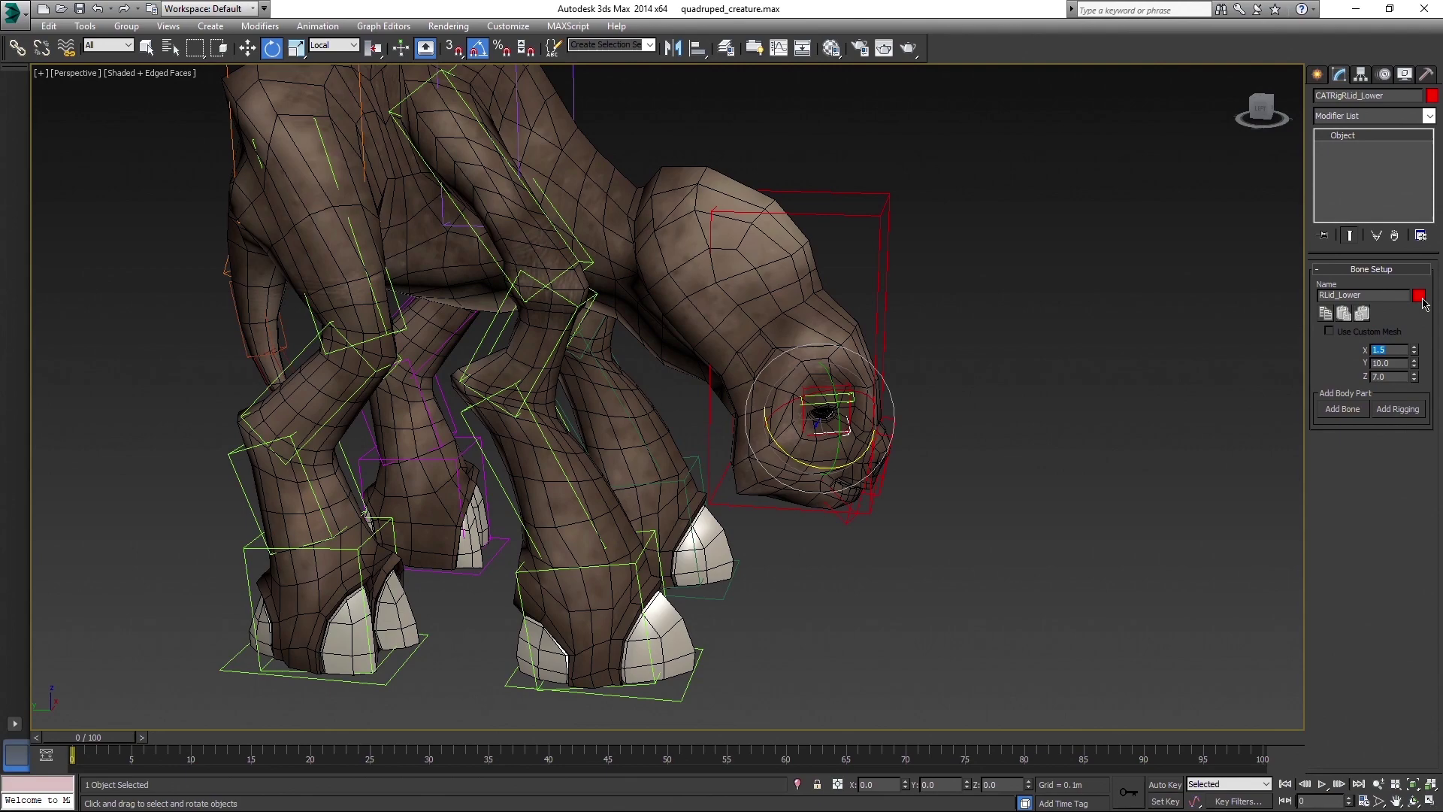
pyautogui.rightClick(1421, 299)
pyautogui.click(1404, 326)
pyautogui.keyDown('alt'); pyautogui.moveTo(939, 308); pyautogui.dragTo(928, 270, button='middle'); pyautogui.keyUp('alt')
pyautogui.click(887, 273)
# - Adjust the tail's dark red colour and recolour the head bone dark red
pyautogui.scroll(1, 286, 361)
pyautogui.click(240, 384)
pyautogui.click(1418, 466)
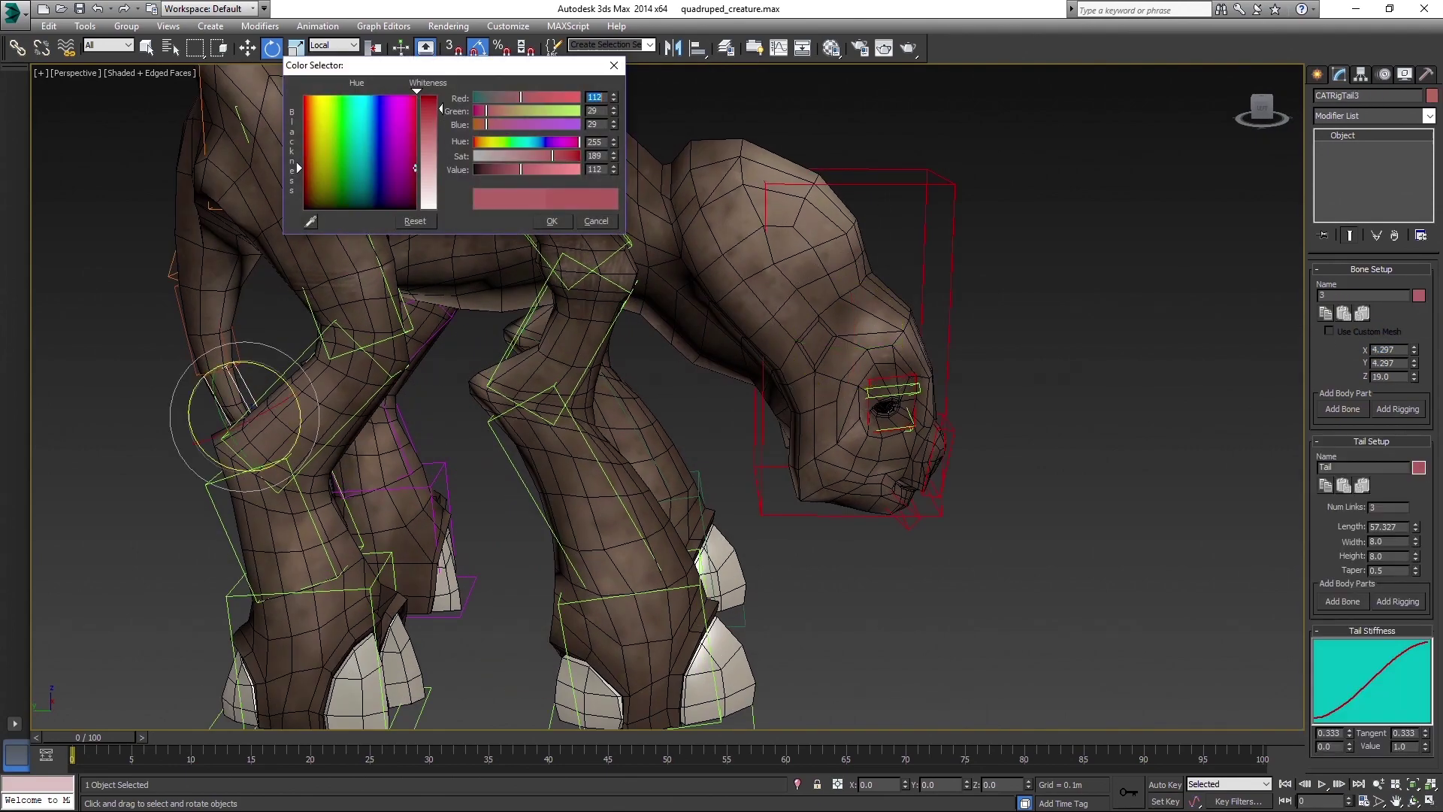
pyautogui.click(558, 227)
pyautogui.click(948, 266)
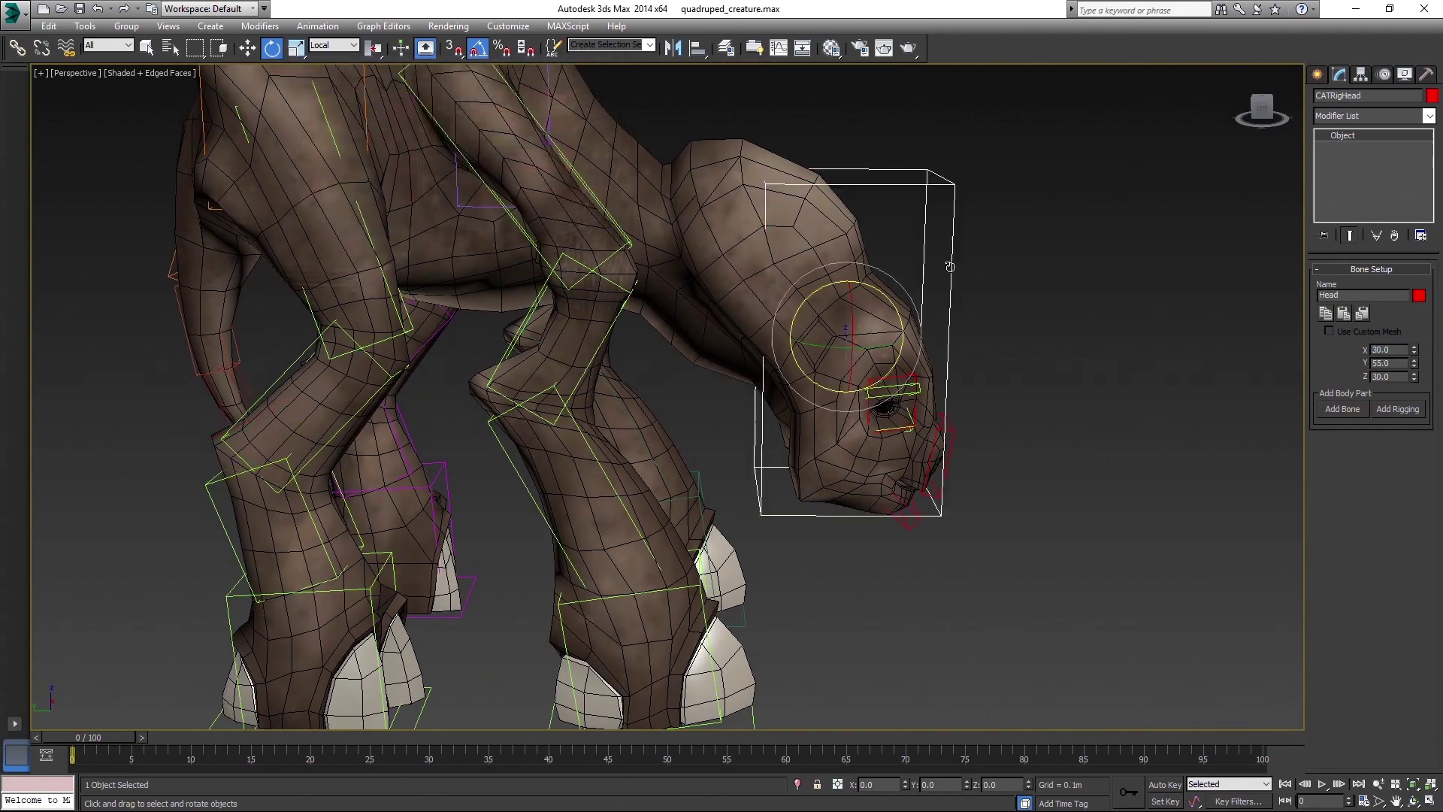
pyautogui.rightClick(1419, 297)
pyautogui.click(1404, 308)
# - Change the front left leg's colour to blue
pyautogui.click(1046, 280)
pyautogui.scroll(-2, 1046, 280)
pyautogui.keyDown('alt'); pyautogui.moveTo(1046, 279); pyautogui.dragTo(977, 289, button='middle'); pyautogui.keyUp('alt')
pyautogui.click(827, 172)
pyautogui.click(1418, 295)
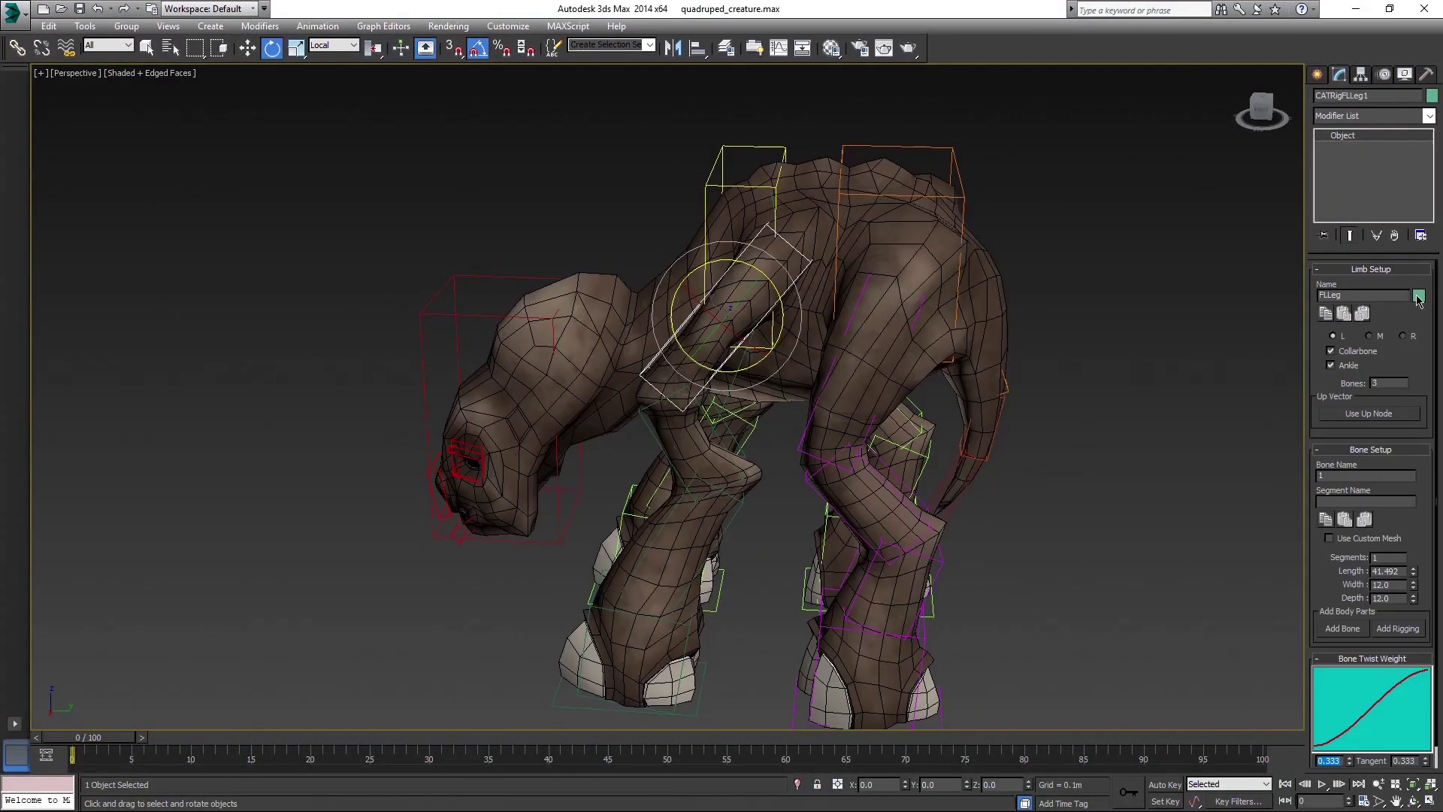
pyautogui.click(1418, 296)
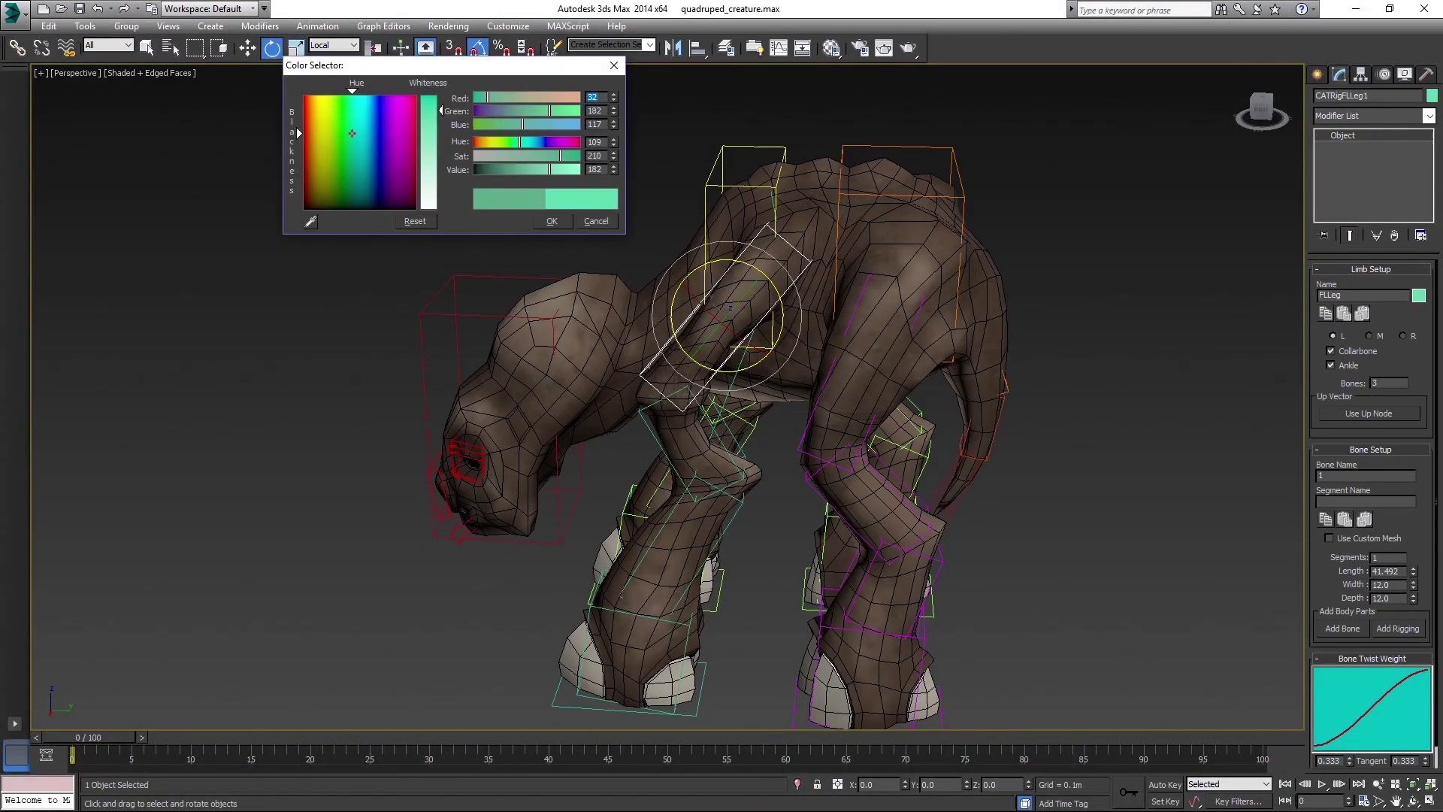
pyautogui.click(552, 222)
# - Change the back left leg's colour to light blue and match the front left leg to it
pyautogui.click(857, 348)
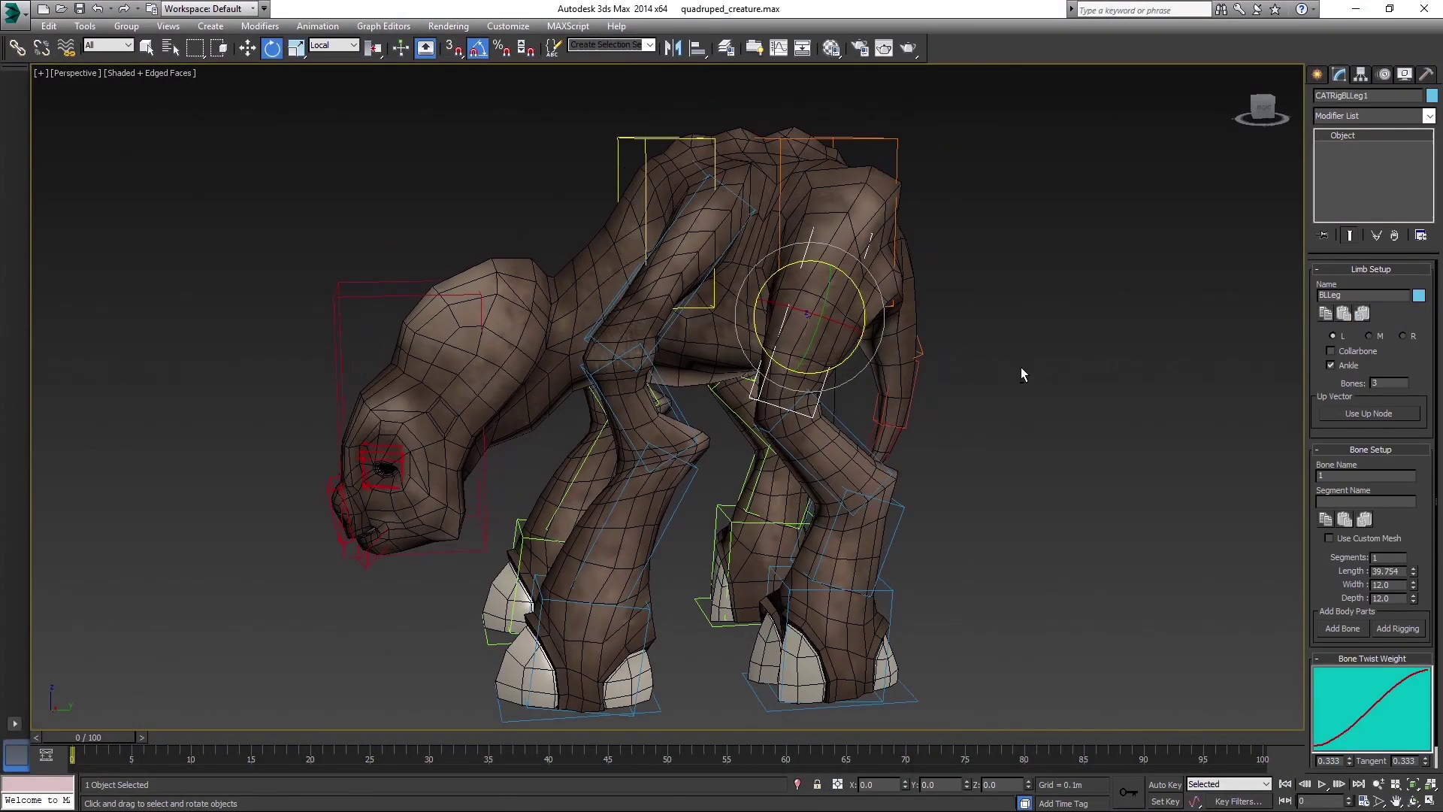
pyautogui.click(1418, 295)
pyautogui.click(551, 221)
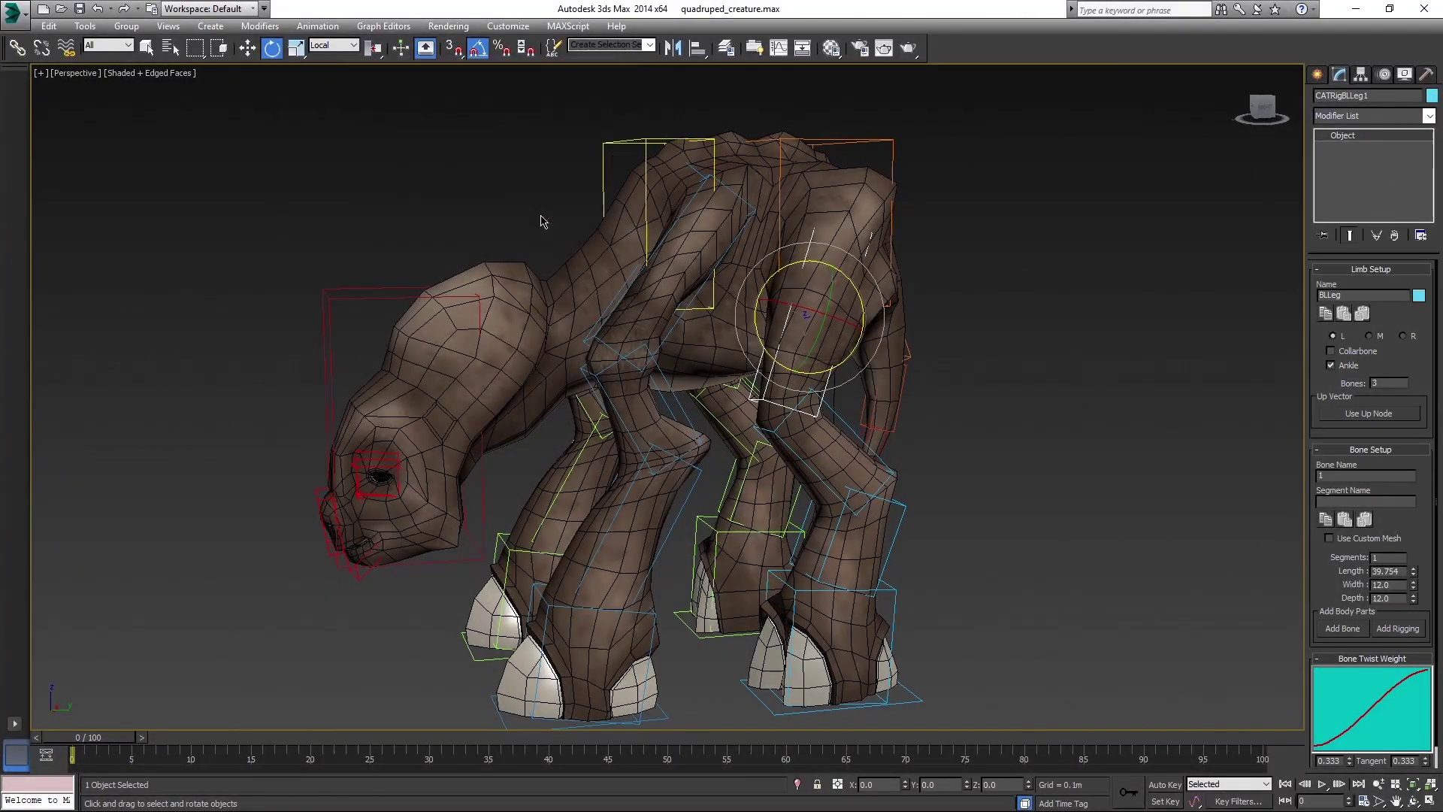
pyautogui.click(611, 303)
pyautogui.click(662, 248)
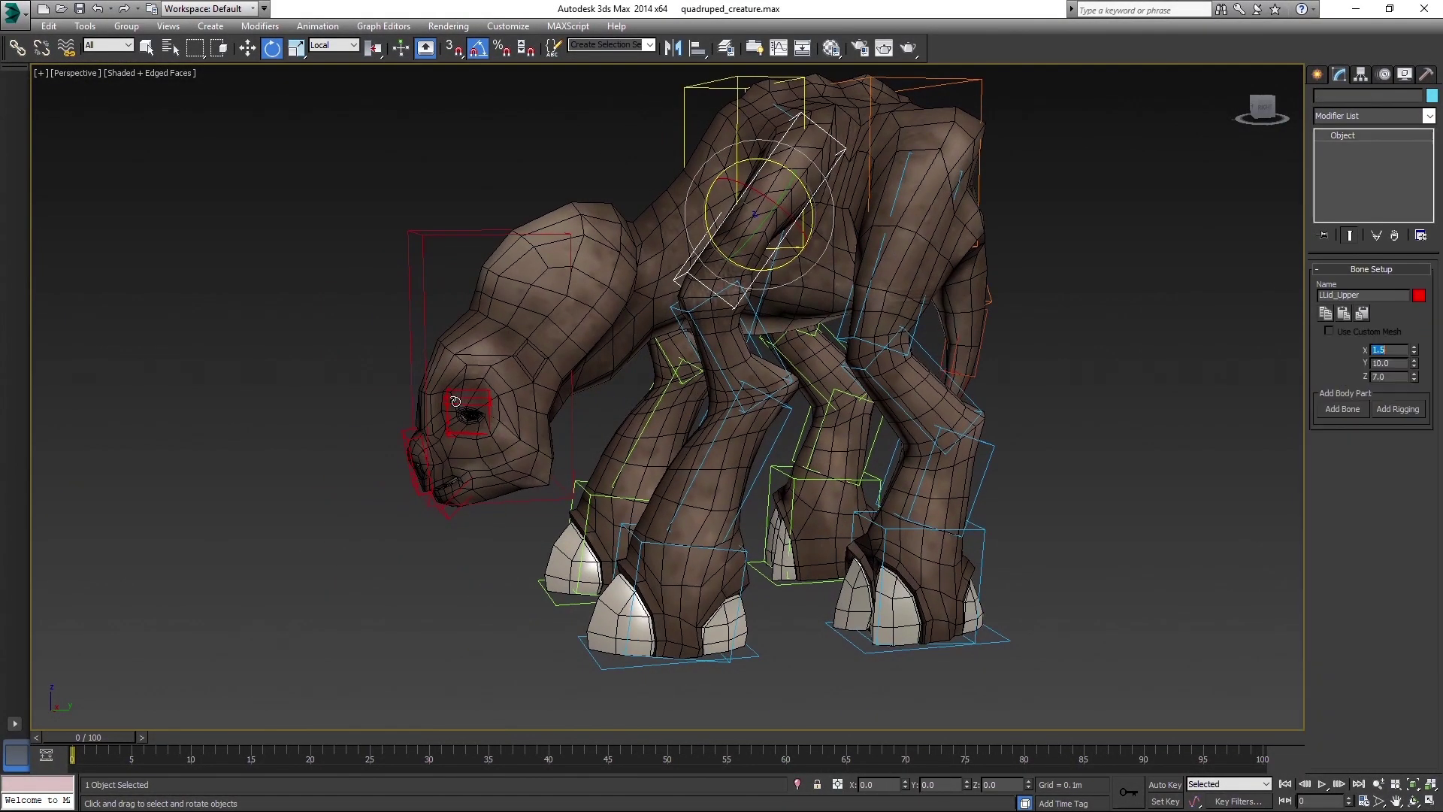
# - Recolour the left eyelid bones with the light blue of the left legs
pyautogui.click(470, 413)
pyautogui.click(1419, 296)
pyautogui.click(552, 222)
# - Change the jaw bone's colour to orange and paste the same colour onto the nose bone
pyautogui.moveTo(397, 479); pyautogui.dragTo(548, 412, button='middle')
pyautogui.scroll(3, 556, 432)
pyautogui.click(594, 444)
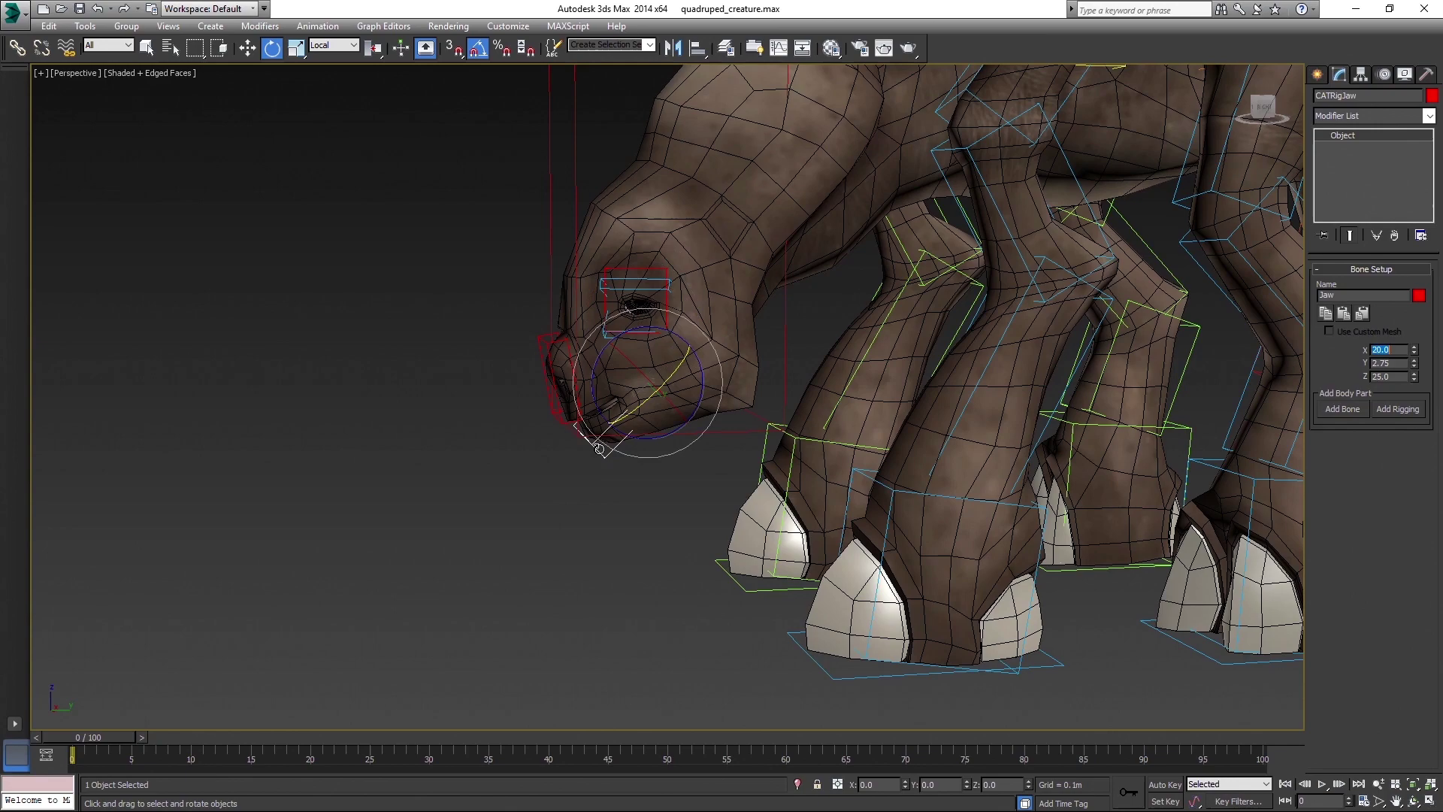
pyautogui.click(1418, 296)
pyautogui.moveTo(305, 107); pyautogui.dragTo(315, 108)
pyautogui.click(552, 220)
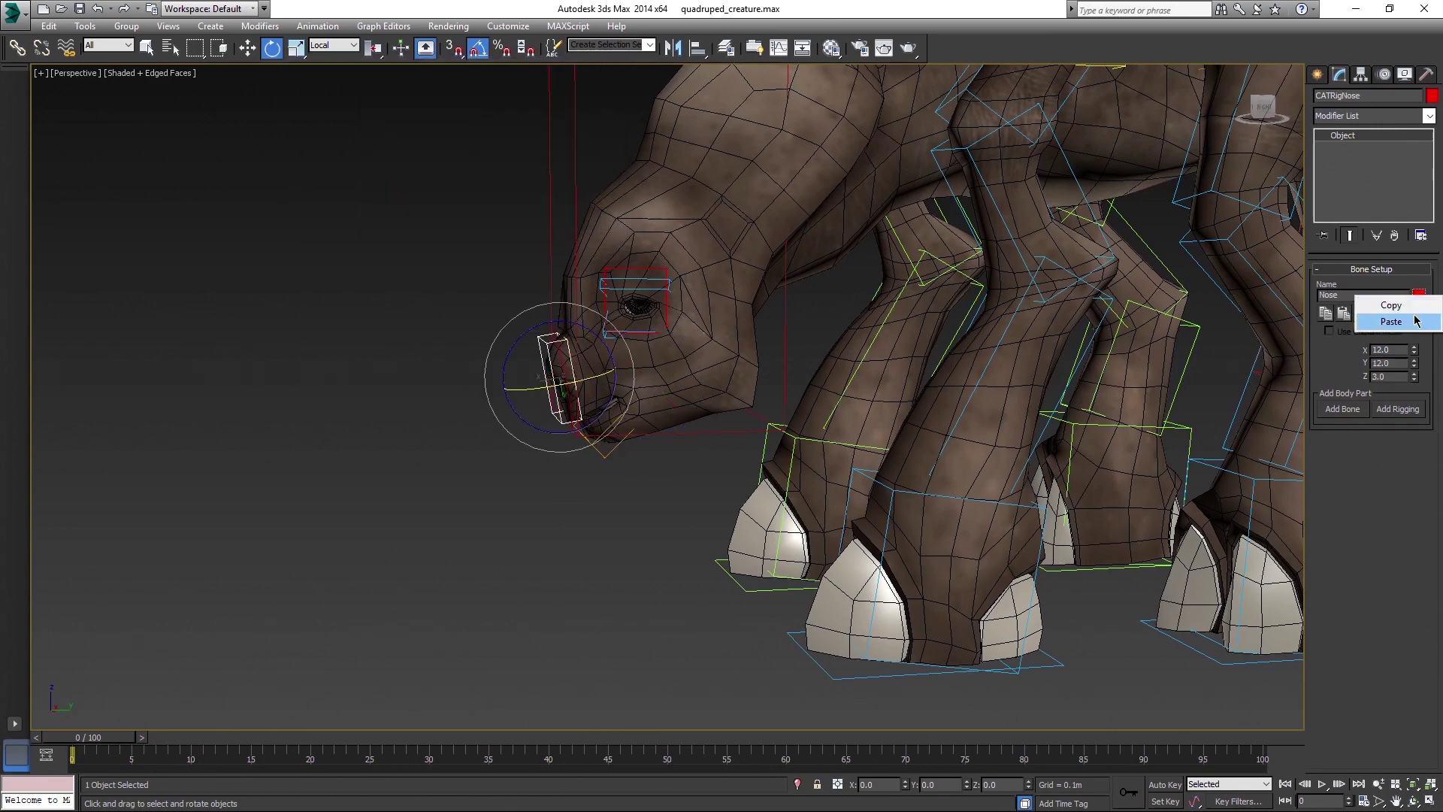
# - Change the right eye bone's colour to yellow and clear the selection
pyautogui.click(635, 347)
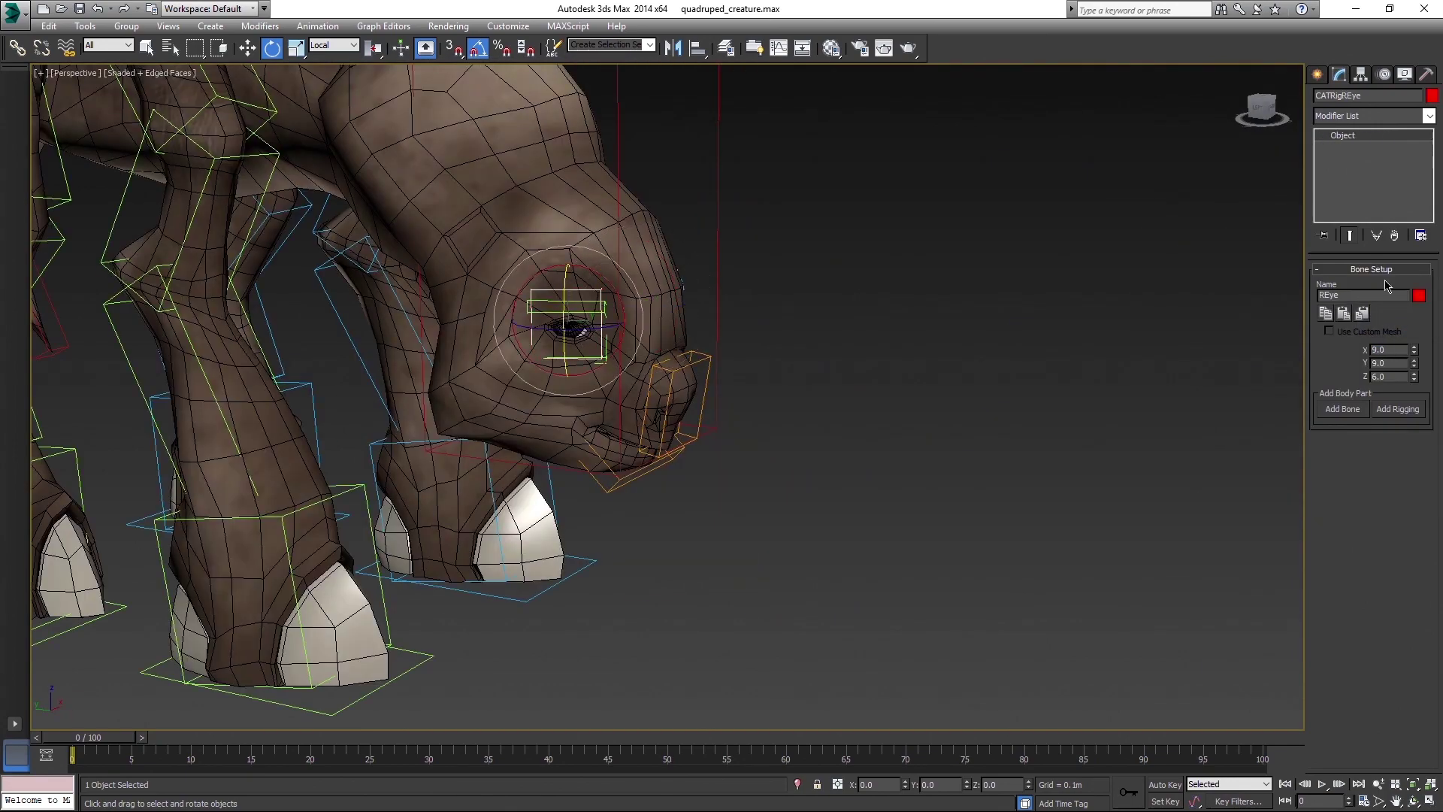
pyautogui.scroll(-2, 951, 361)
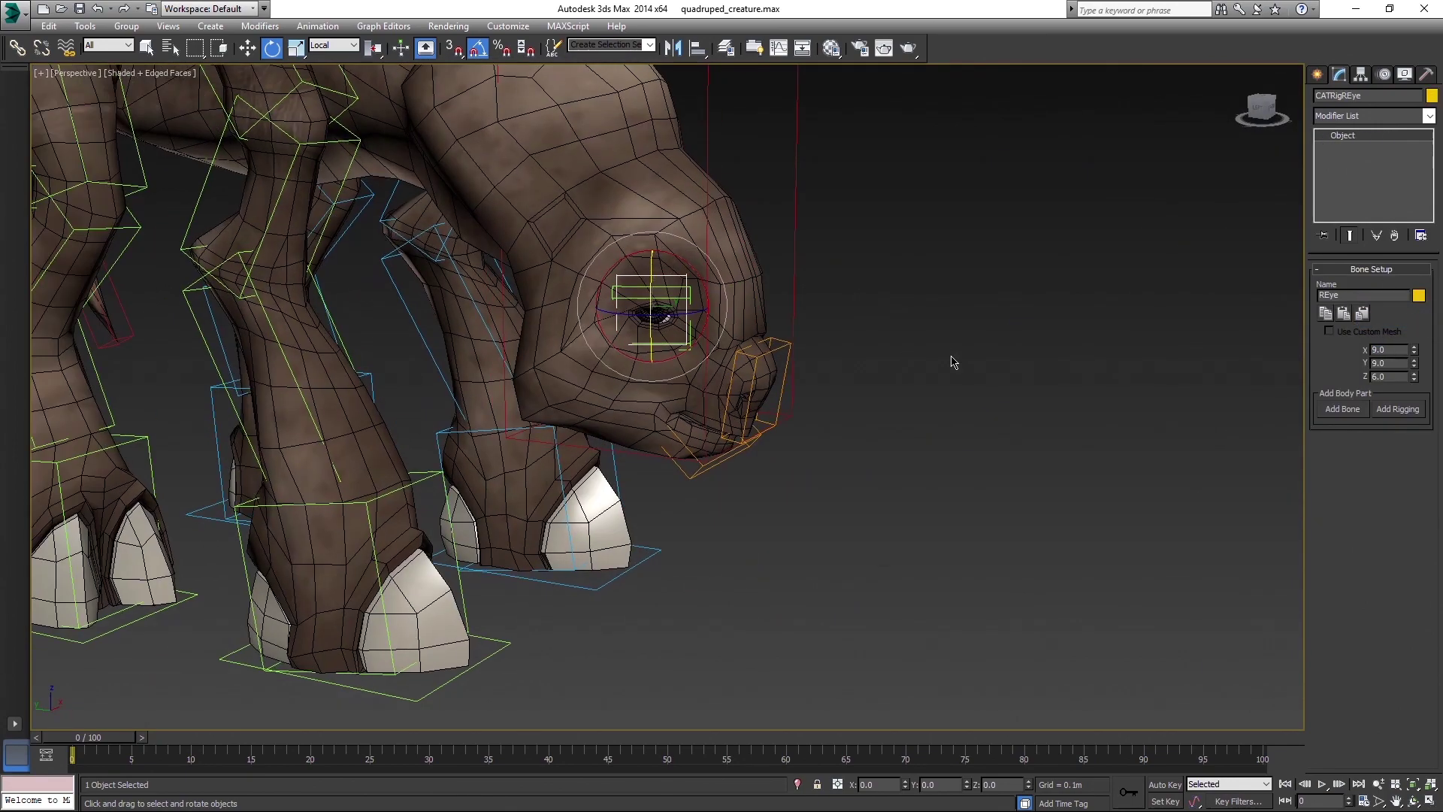
pyautogui.click(951, 361)
pyautogui.scroll(-5, 942, 419)
pyautogui.keyDown('alt'); pyautogui.moveTo(941, 419); pyautogui.dragTo(977, 461, button='middle'); pyautogui.keyUp('alt')
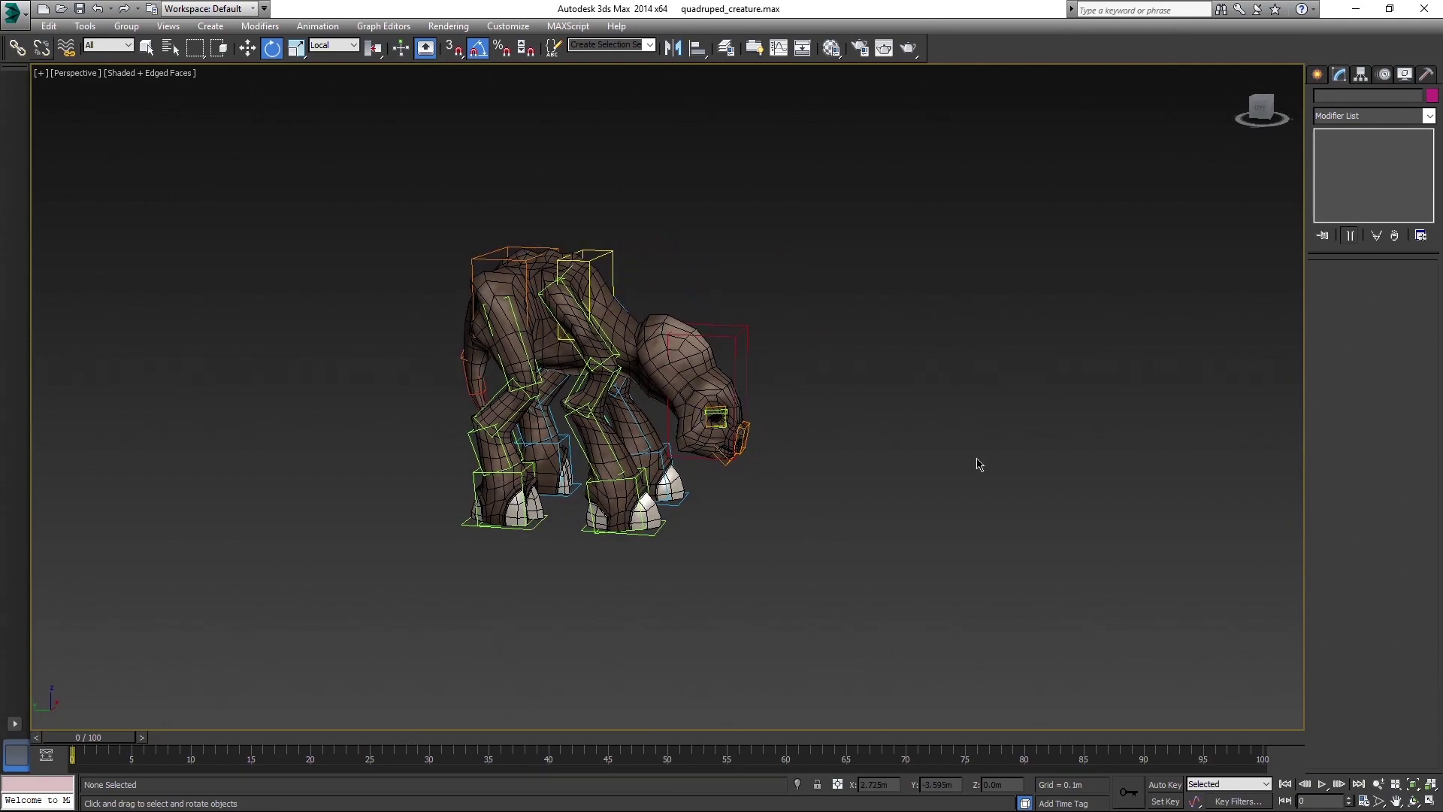
# - Select the Creature mesh and create a new layer named "model" containing it
pyautogui.click(684, 344)
pyautogui.click(726, 48)
pyautogui.click(944, 250)
pyautogui.click(947, 213)
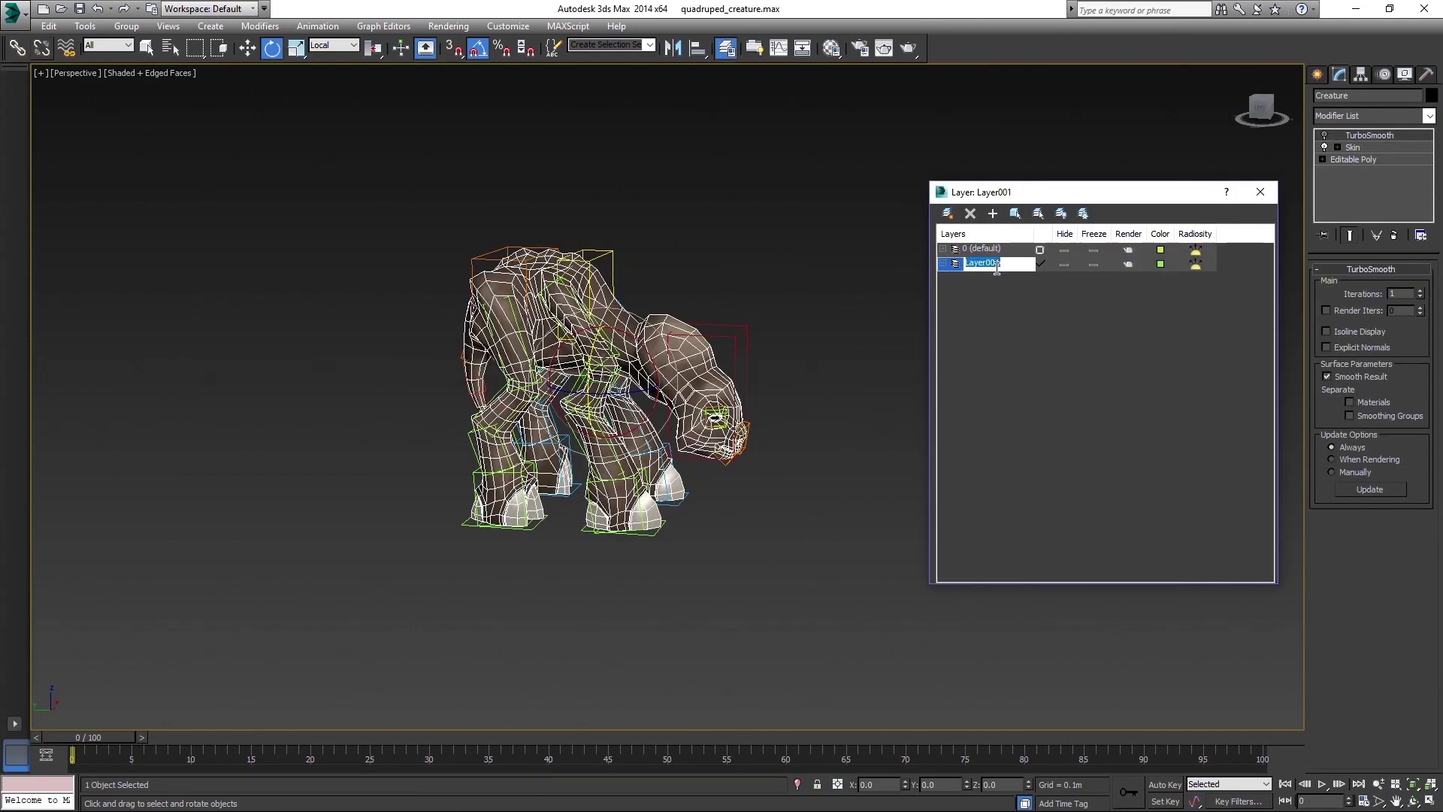
pyautogui.click(943, 264)
# - Display the scene in wireframe, select both eyeball meshes and add them to the "model" layer
pyautogui.press('F3')
pyautogui.click(628, 409)
pyautogui.keyDown('alt'); pyautogui.moveTo(786, 416); pyautogui.dragTo(601, 421, button='middle'); pyautogui.keyUp('alt')
pyautogui.keyDown('ctrl'); pyautogui.click(749, 365); pyautogui.keyUp('ctrl')
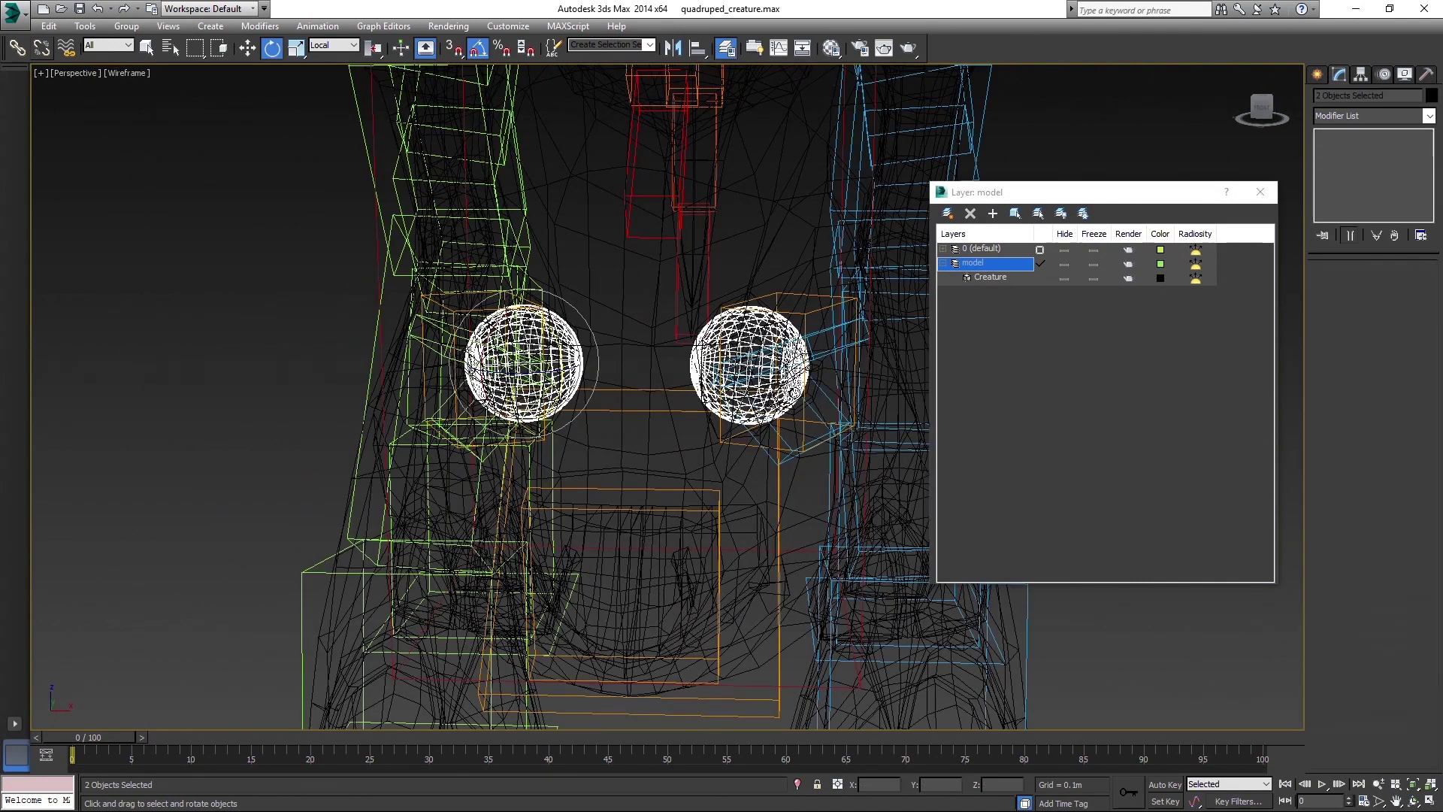
pyautogui.click(986, 276)
pyautogui.click(993, 214)
# - Collapse the "model" layer's contents and unhide all hidden scene objects to bring back the rig's base triangle
pyautogui.click(944, 264)
pyautogui.keyDown('alt'); pyautogui.moveTo(795, 409); pyautogui.dragTo(932, 422, button='middle'); pyautogui.keyUp('alt')
pyautogui.scroll(-8, 797, 435)
pyautogui.click(744, 448)
pyautogui.rightClick(739, 449)
pyautogui.click(766, 376)
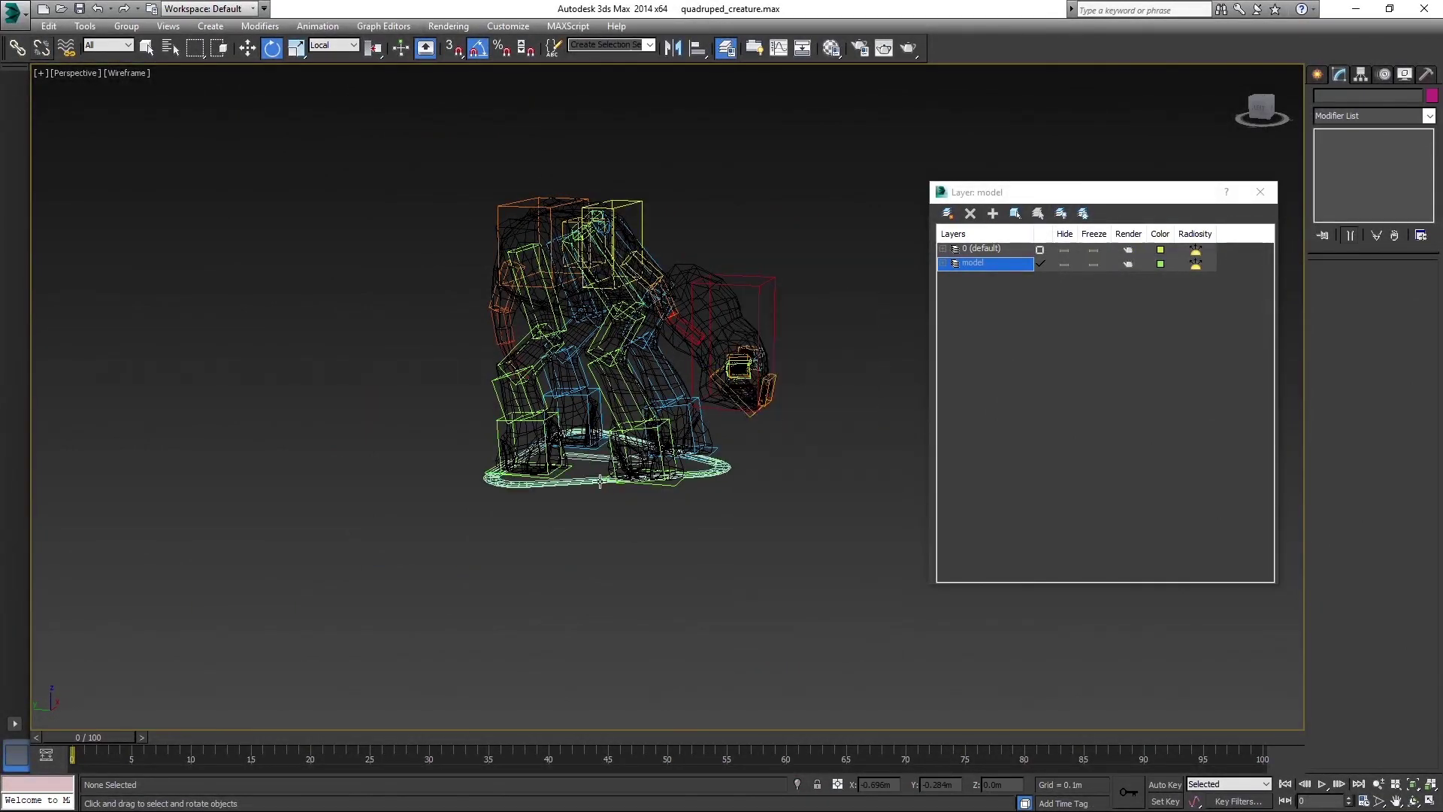
# - Select the whole creature with its rig and create a new layer named "rig" from the selection
pyautogui.doubleClick(577, 484)
pyautogui.keyDown('ctrl'); pyautogui.click(572, 483); pyautogui.keyUp('ctrl')
pyautogui.moveTo(815, 527); pyautogui.dragTo(817, 529)
pyautogui.click(947, 214)
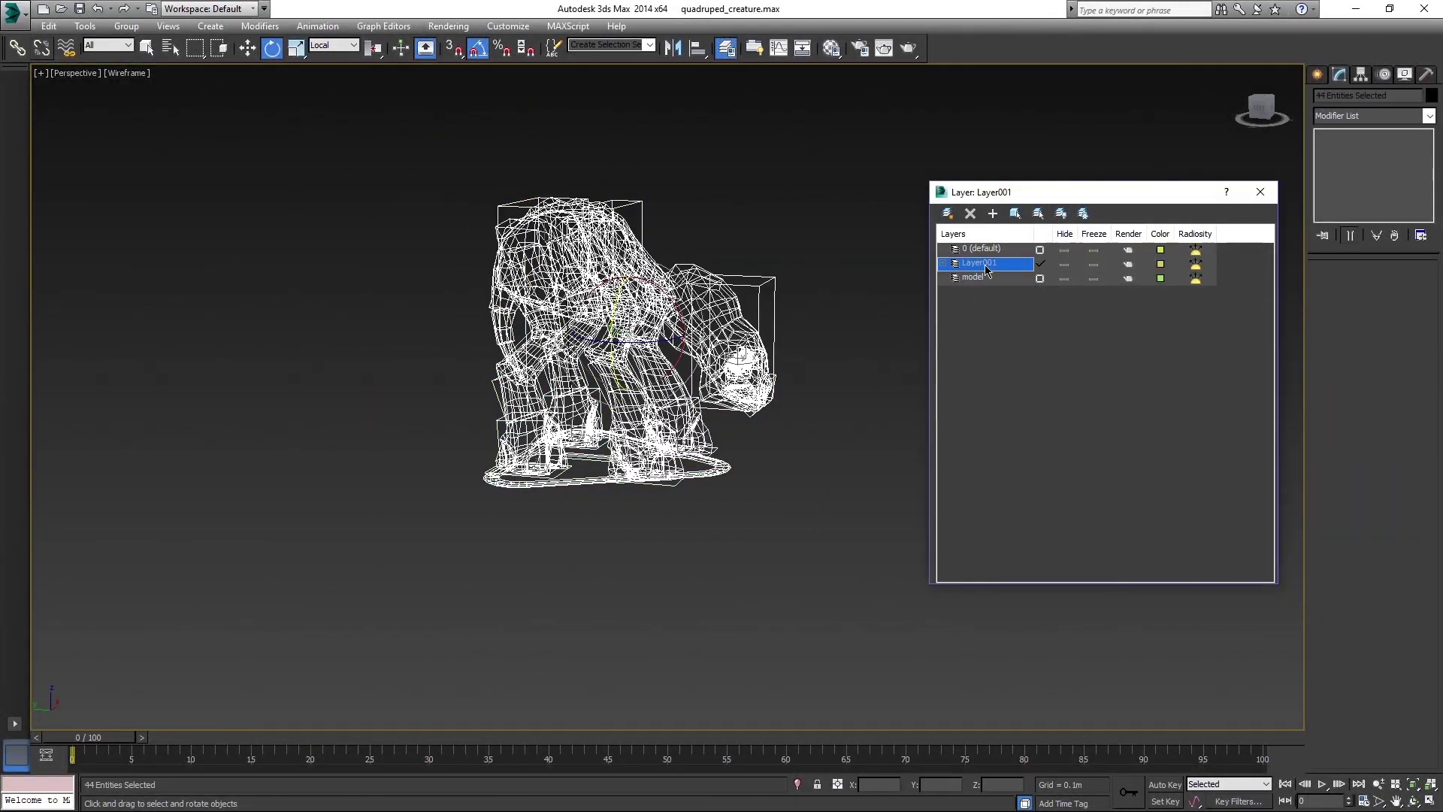
pyautogui.click(984, 264)
# - Move the creature mesh and eyeballs back to the "model" layer, and restore the shaded display
pyautogui.press('z')
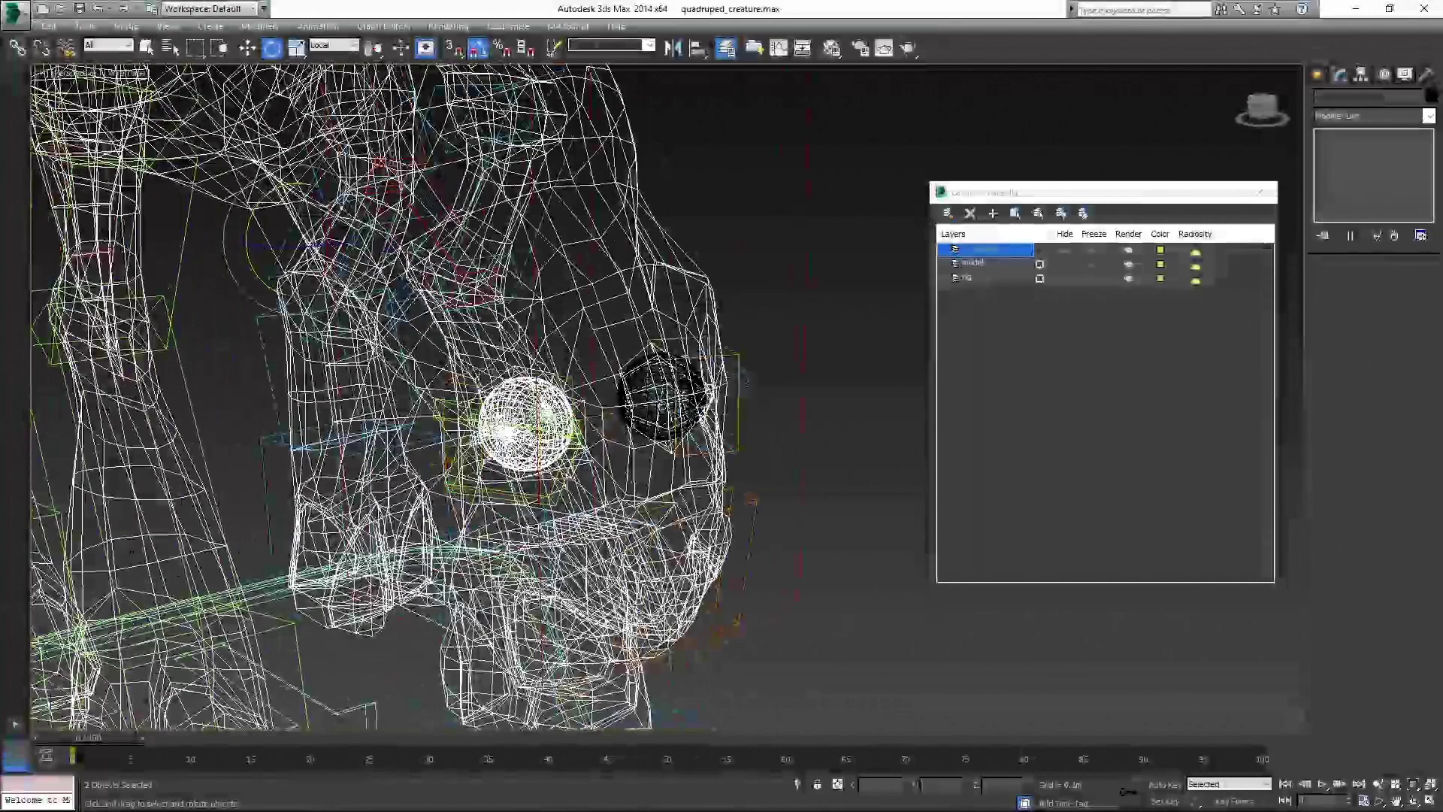
pyautogui.click(993, 215)
pyautogui.click(886, 322)
pyautogui.press('F3')
pyautogui.scroll(-6, 886, 322)
# - Check the layer separation by hiding and showing the "model" layer and the "rig" layer in turn
pyautogui.click(1064, 264)
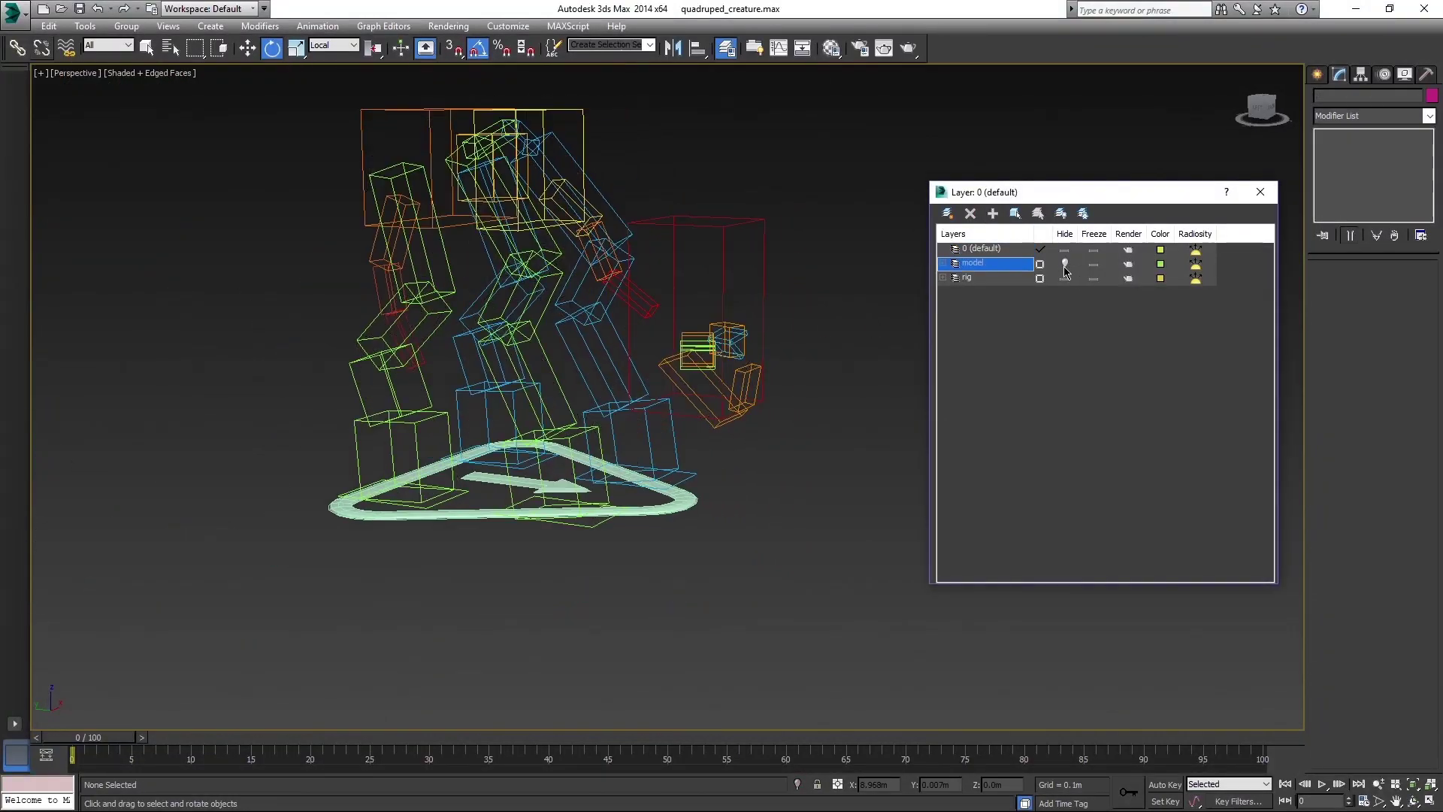
pyautogui.click(1065, 264)
pyautogui.click(1064, 278)
pyautogui.click(1064, 278)
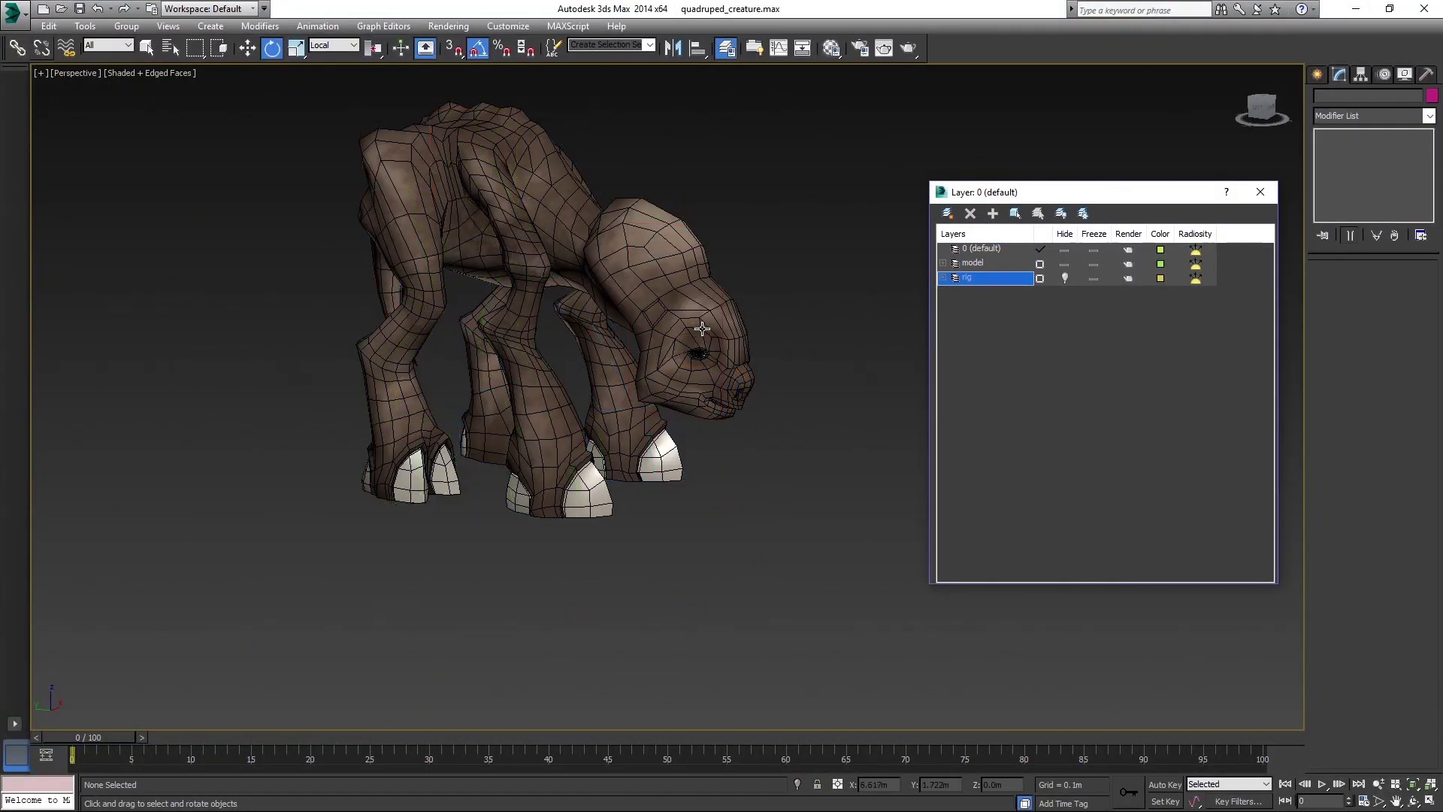
pyautogui.scroll(-3, 708, 441)
pyautogui.moveTo(761, 338); pyautogui.dragTo(820, 405, button='middle')
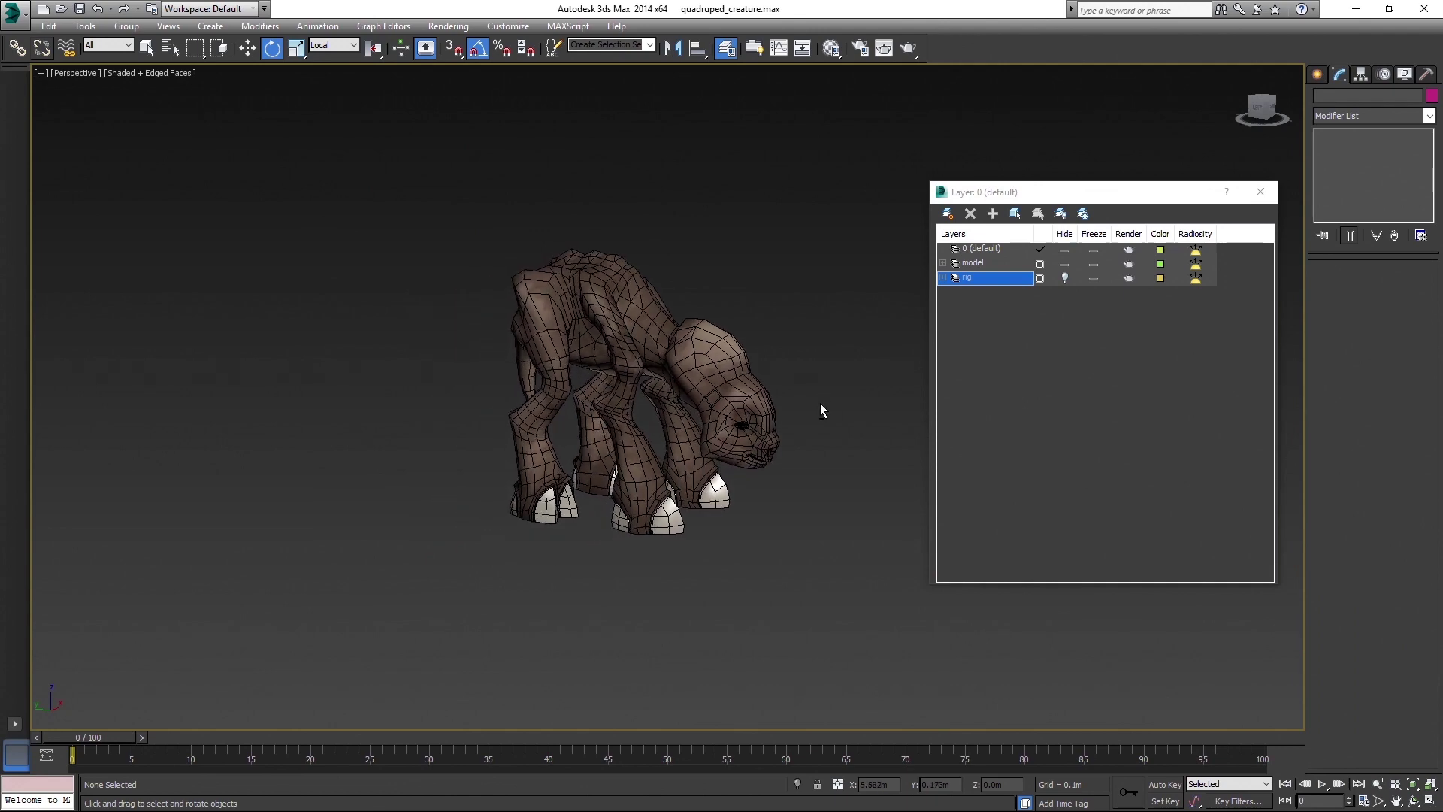
pyautogui.click(1064, 278)
# - Close the layer manager, open the motion parameters and clear the selection
pyautogui.click(536, 254)
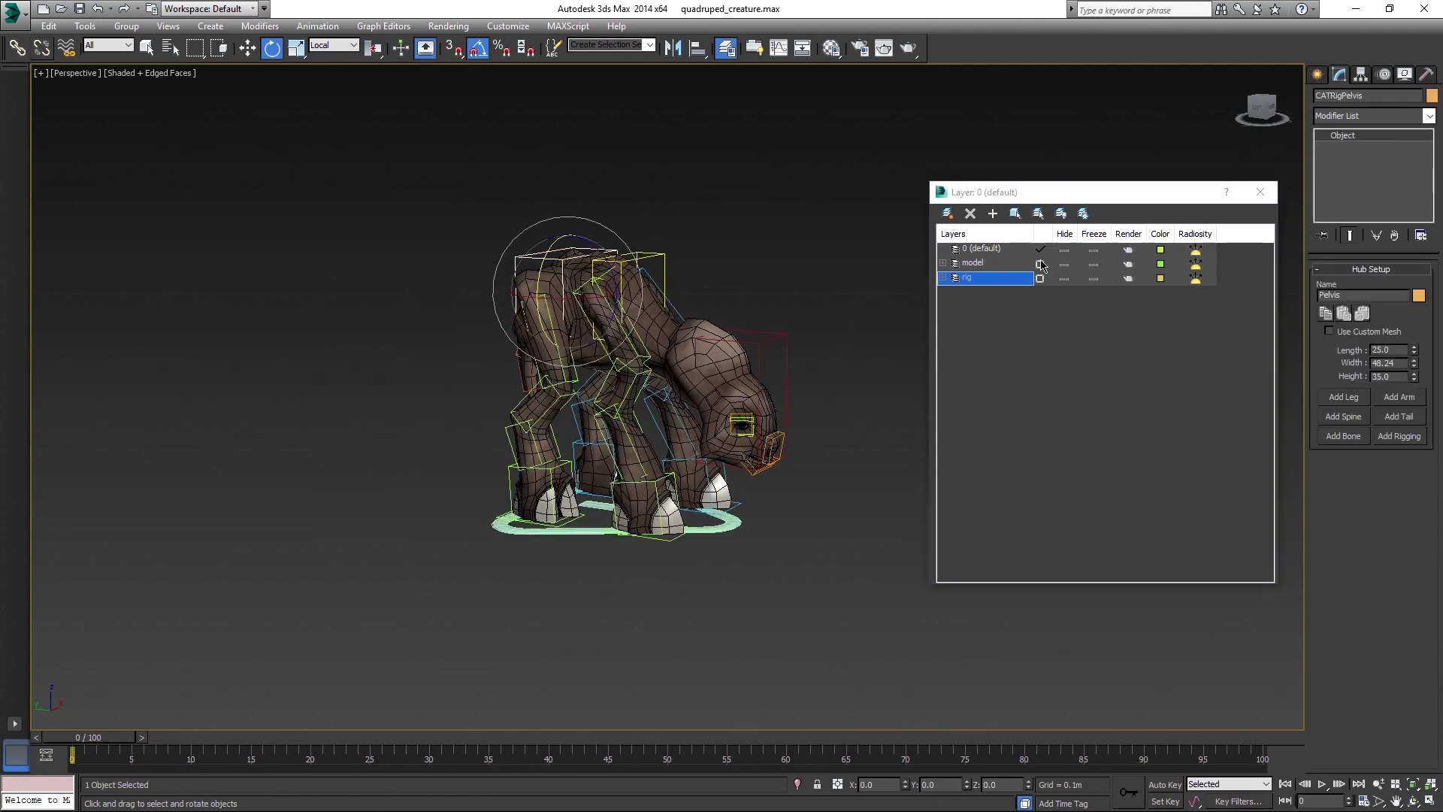
pyautogui.click(1260, 191)
pyautogui.keyDown('alt'); pyautogui.moveTo(1031, 357); pyautogui.dragTo(989, 388, button='middle'); pyautogui.keyUp('alt')
pyautogui.click(1389, 80)
pyautogui.click(1017, 343)
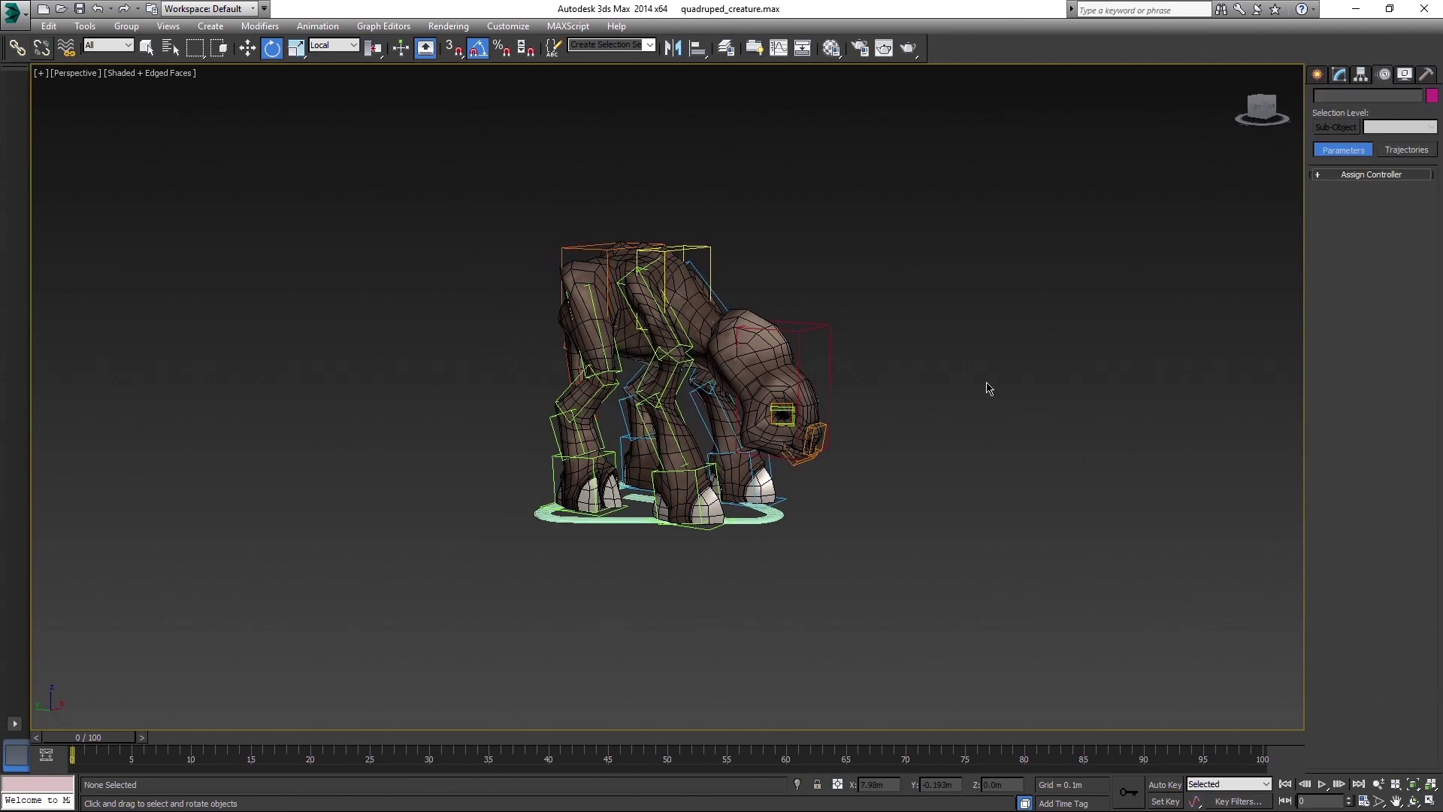